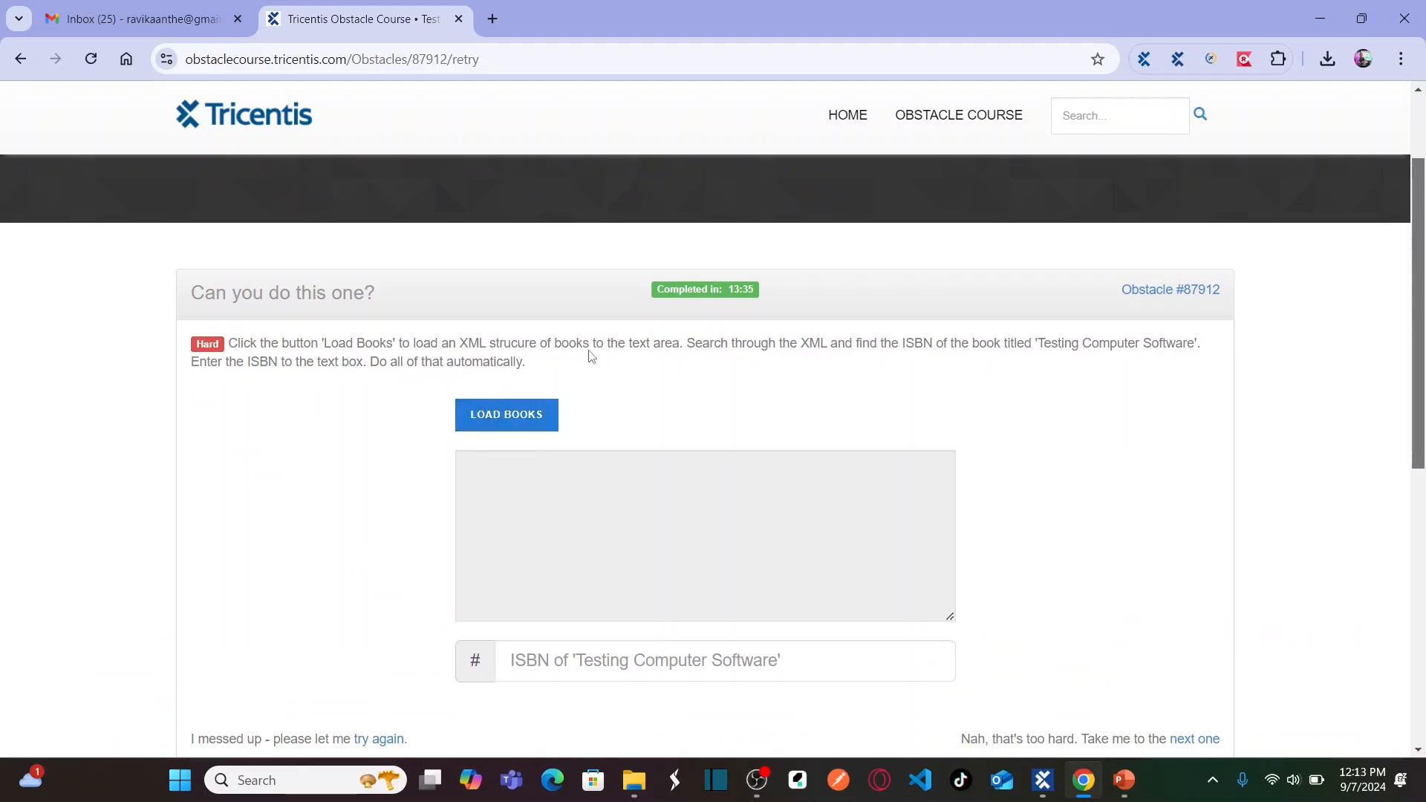
# Load the books XML into the text area and highlight the title 'Testing Computer Software' in the task description.
pyautogui.click(530, 430)
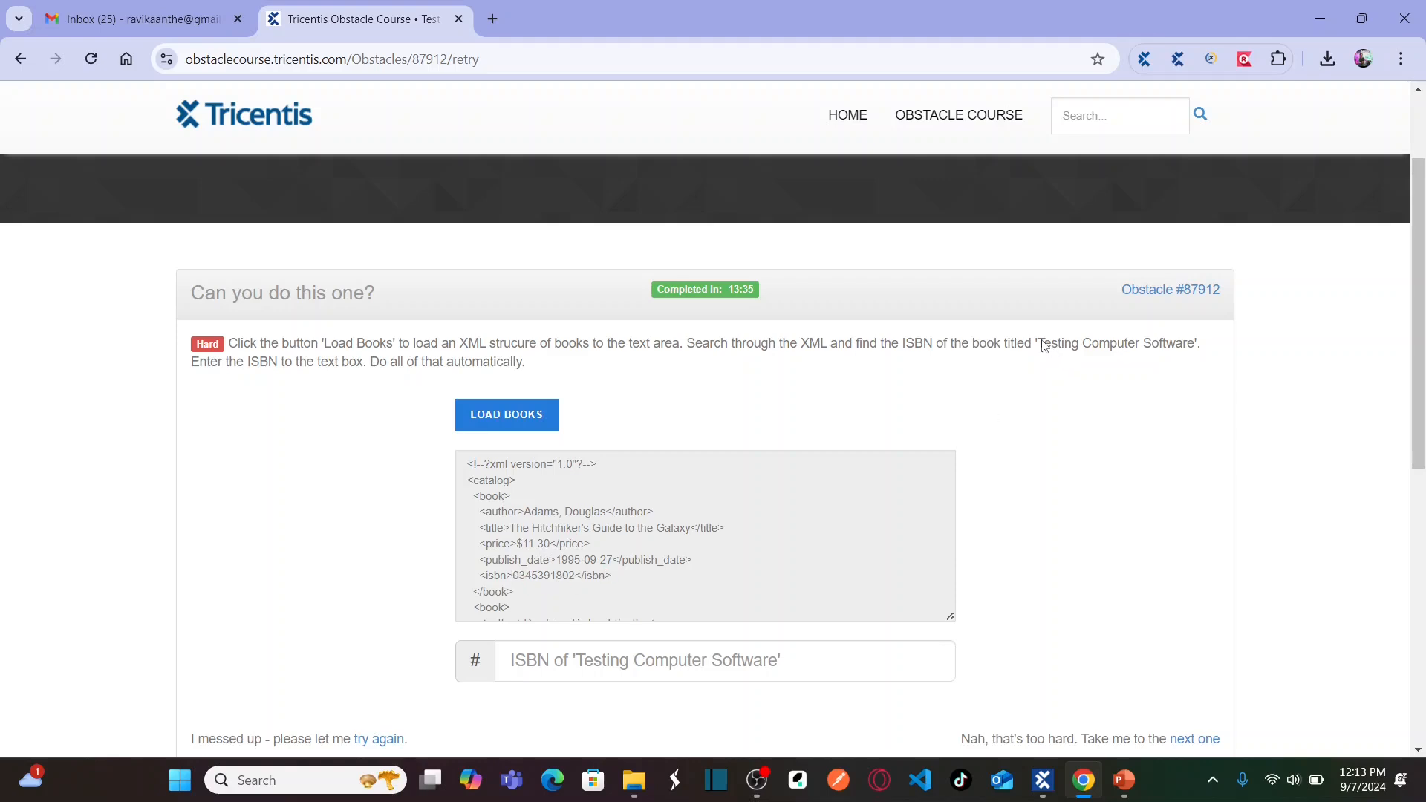
pyautogui.moveTo(1042, 343); pyautogui.dragTo(1192, 352)
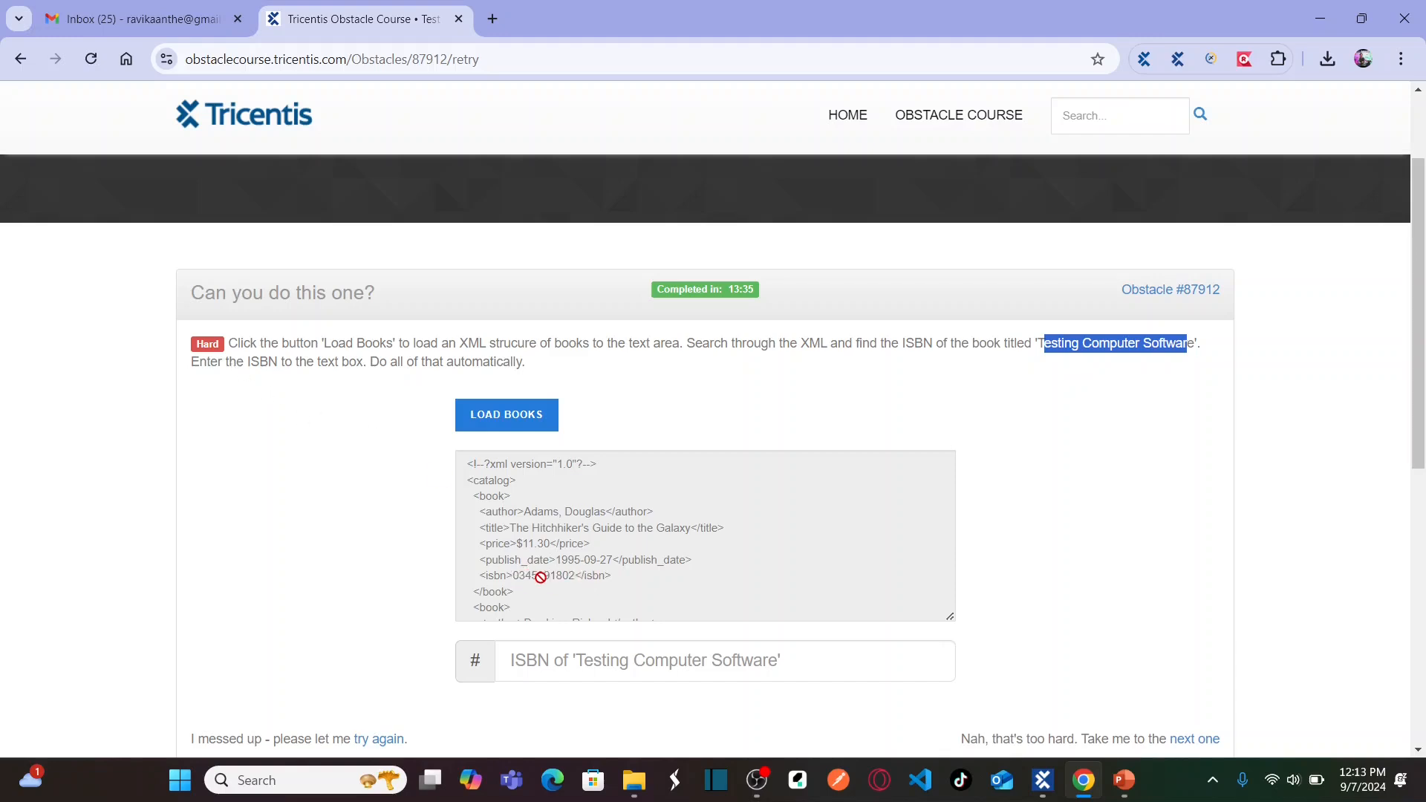
pyautogui.click(566, 657)
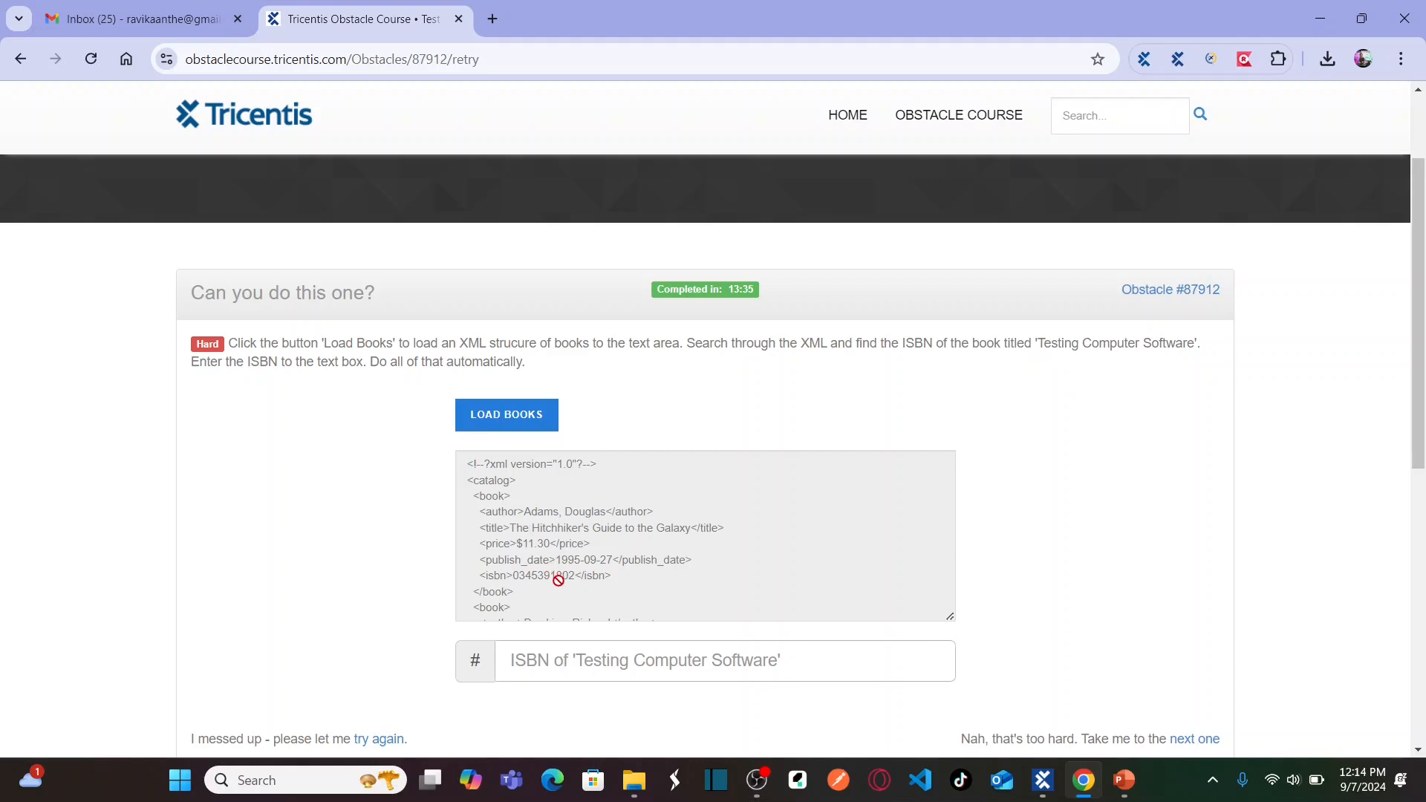
pyautogui.write('03')
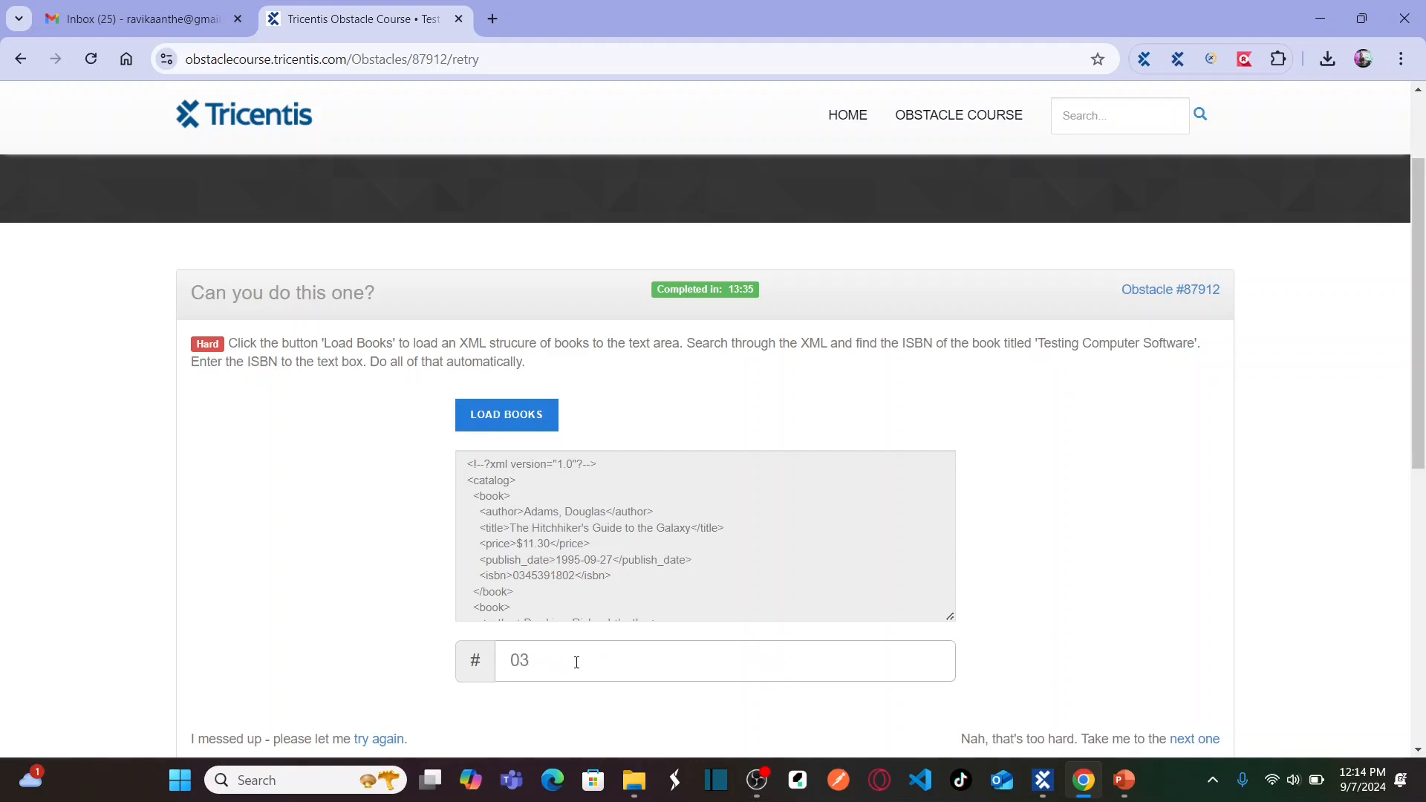
pyautogui.write('39')
pyautogui.press('BackSpace')
pyautogui.press('BackSpace')
pyautogui.press('BackSpace')
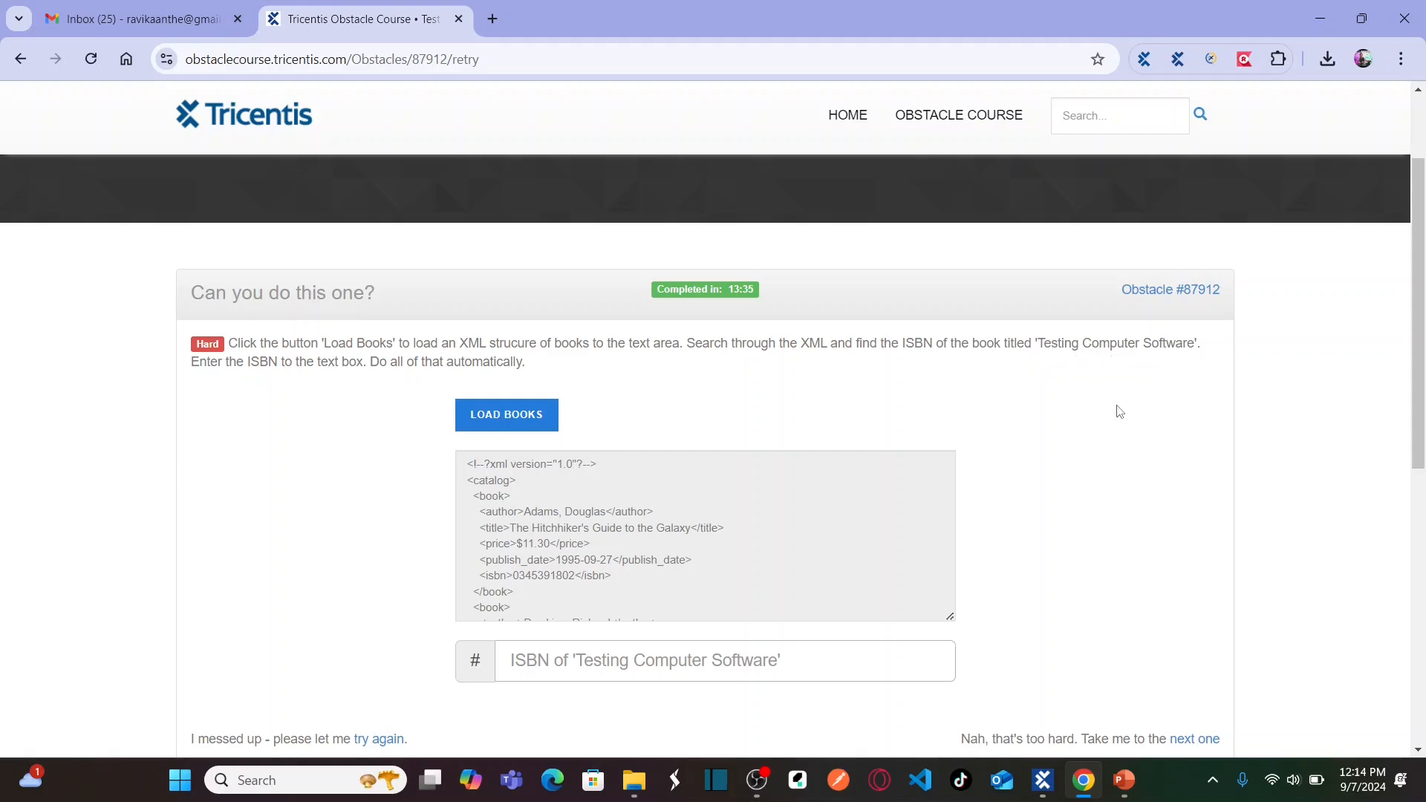
# Return to the Obstacle #87912 page in Chrome and load the books XML into the text area.
pyautogui.click(18, 63)
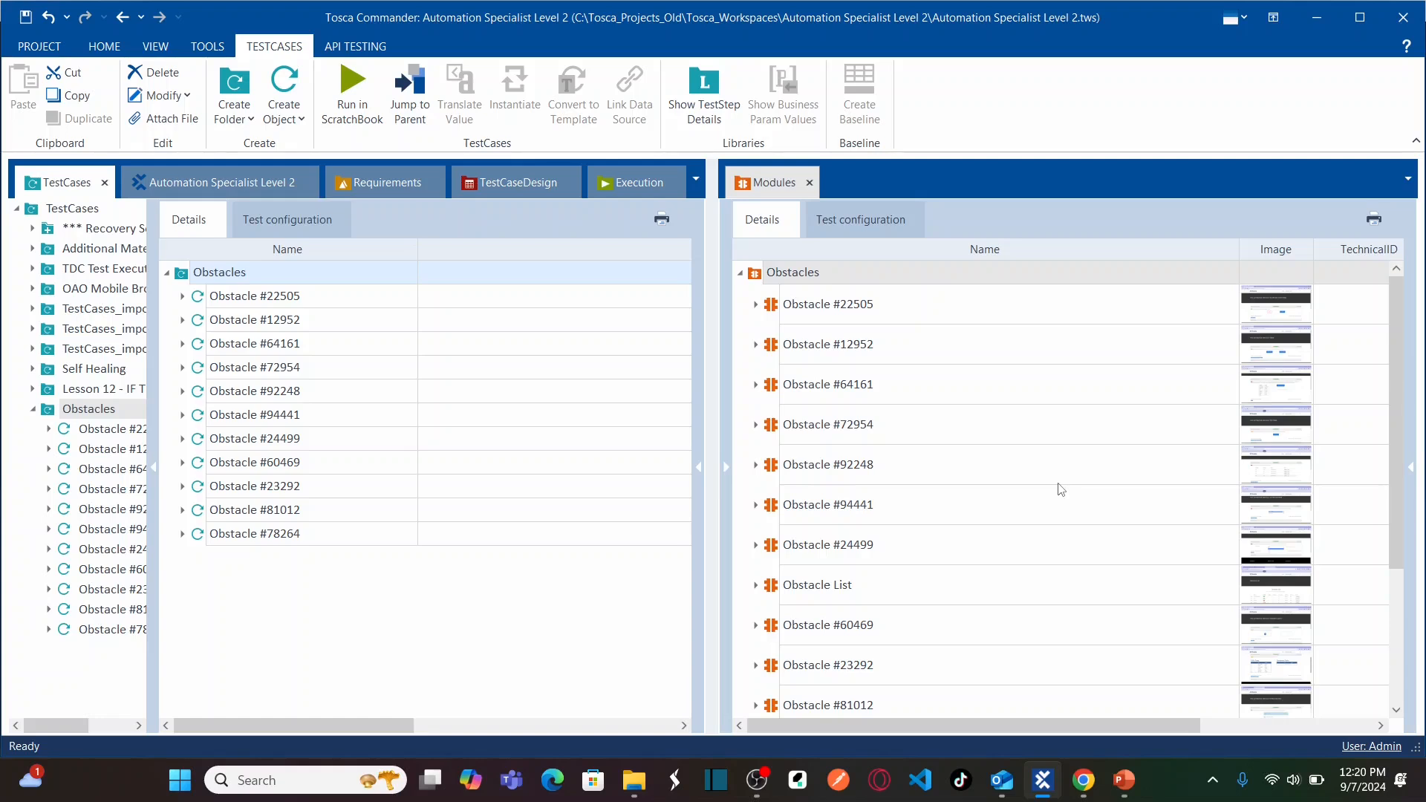
pyautogui.hotkey('alt', 'Tab')
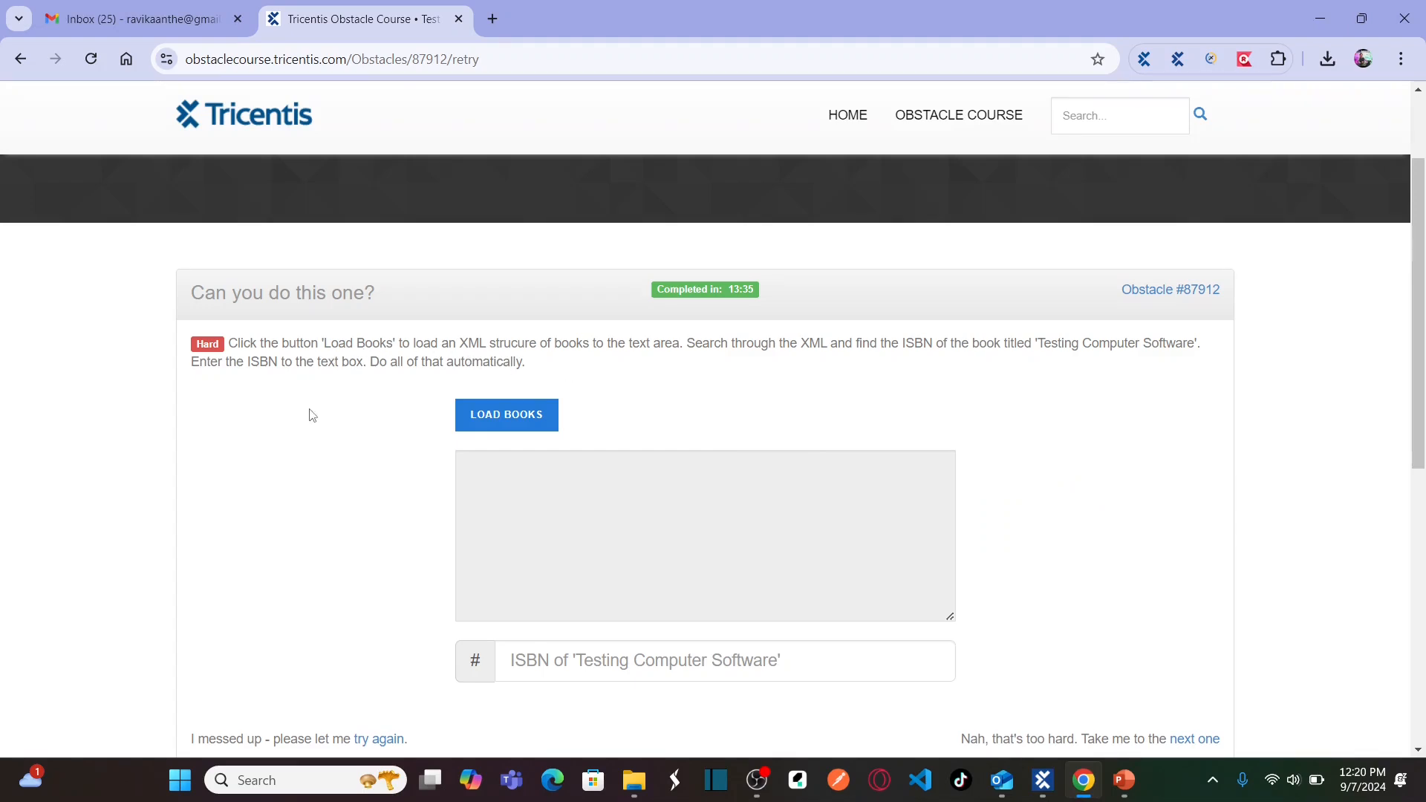
pyautogui.click(534, 421)
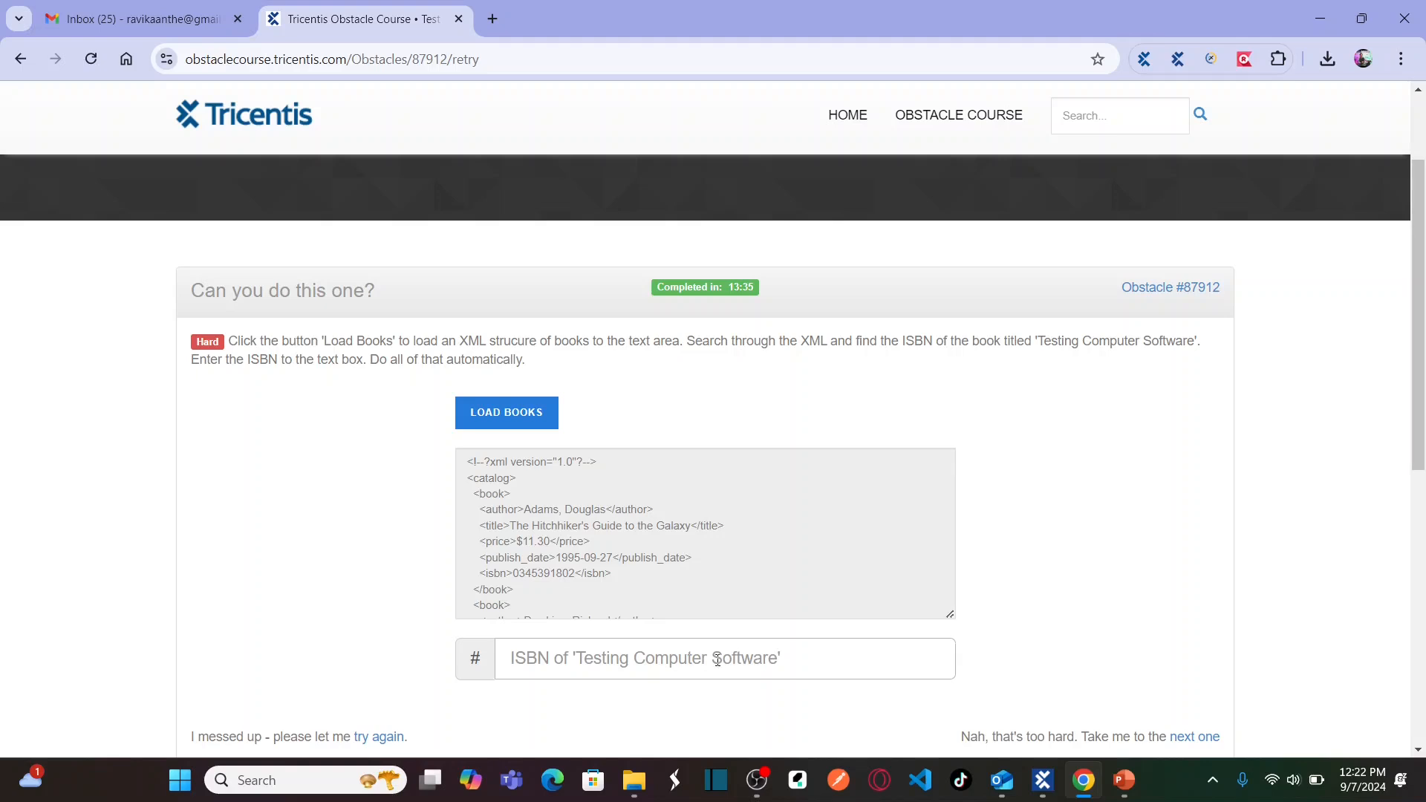
# Switch to Tosca Commander and collapse the Obstacle #78264 module in the Obstacles module folder.
pyautogui.click(1041, 780)
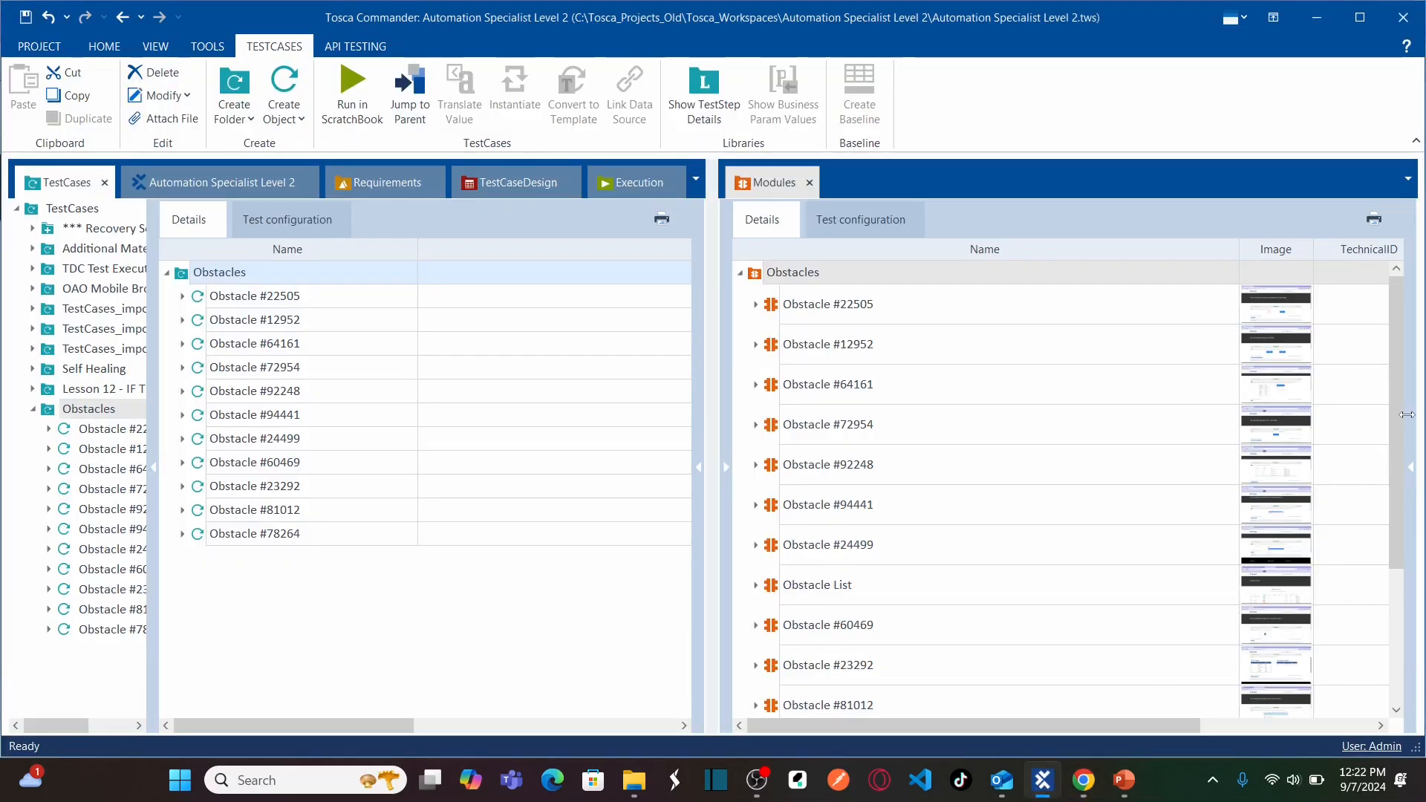
pyautogui.scroll(-2, 1394, 532)
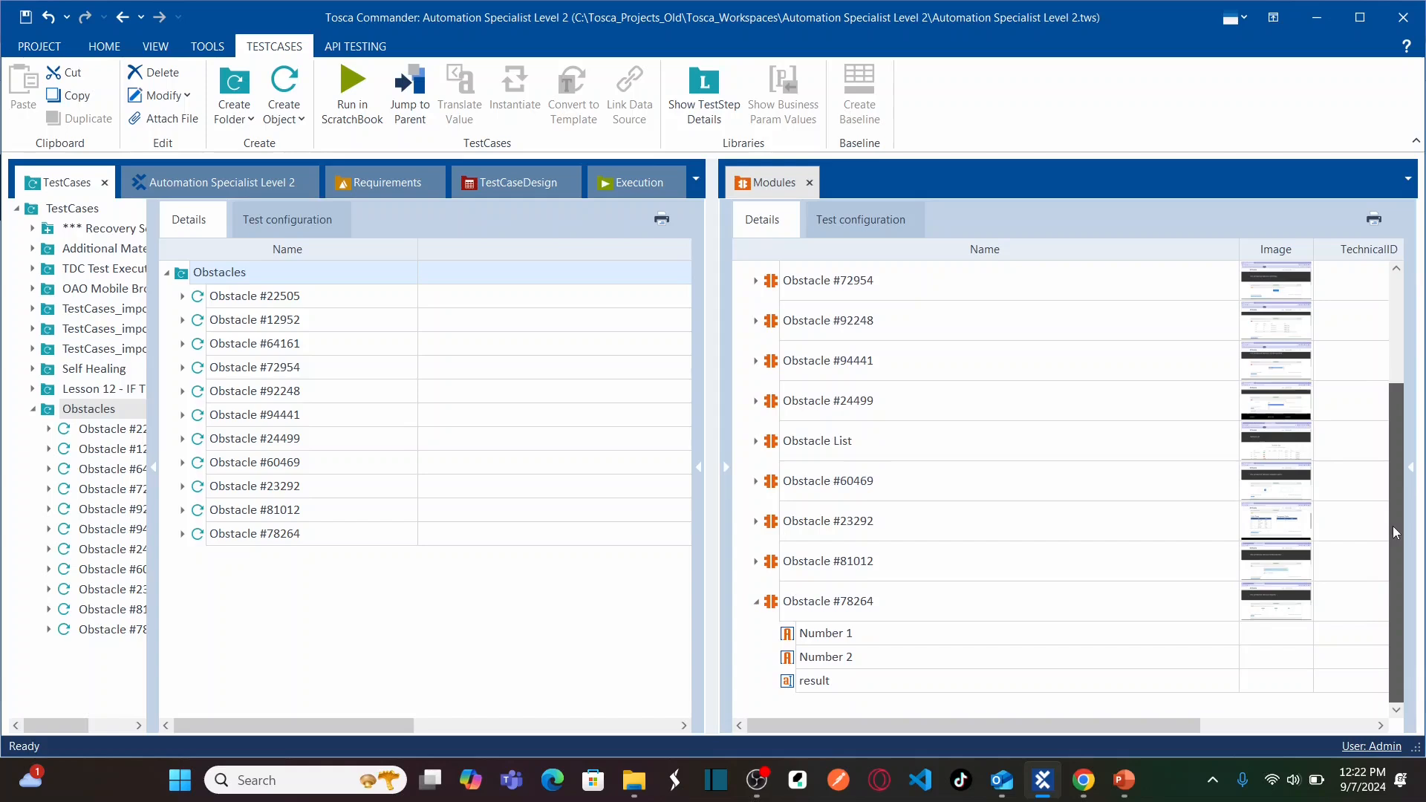
pyautogui.click(756, 601)
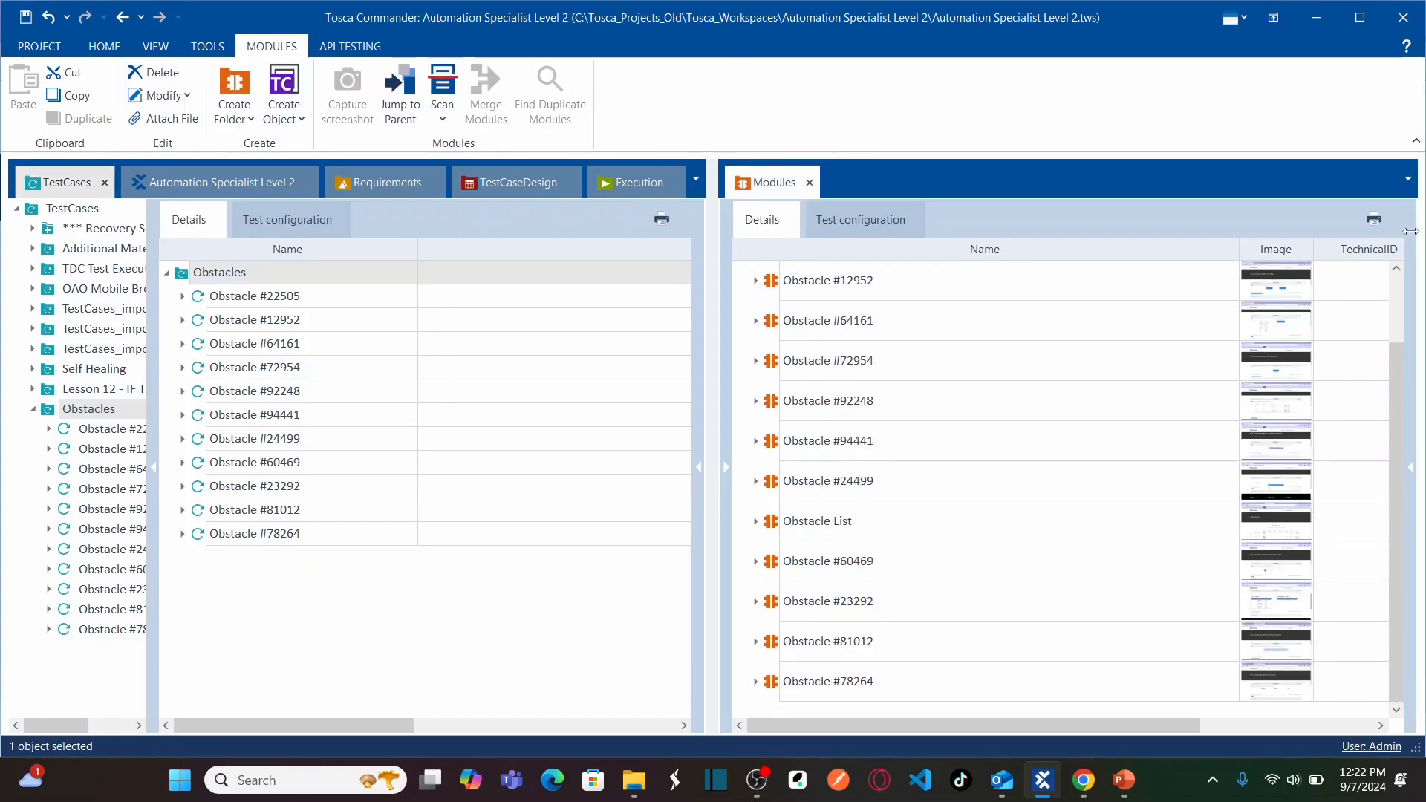
pyautogui.scroll(2, 1396, 292)
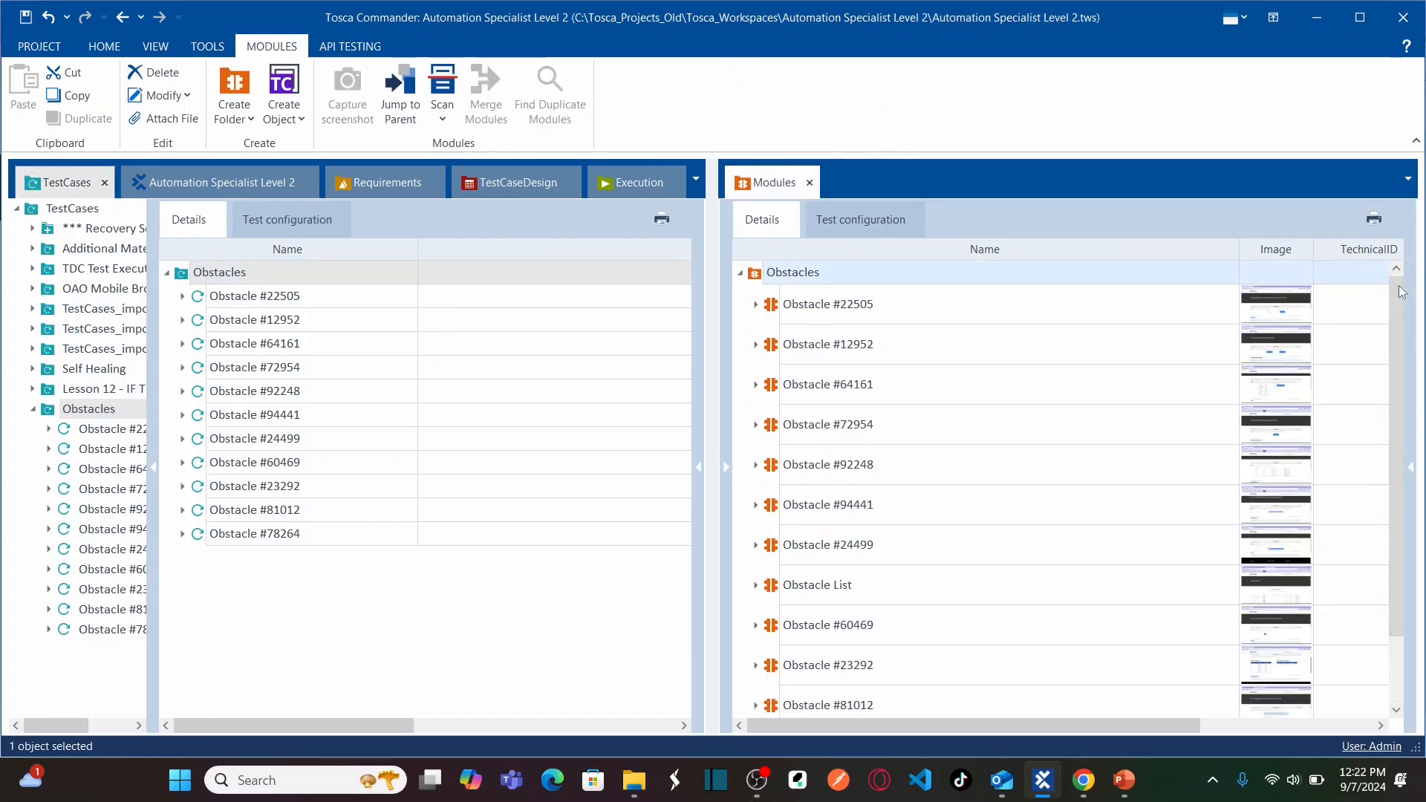
# Start an application scan from the Obstacles module folder and scan the Tricentis Obstacle Course browser window.
pyautogui.rightClick(827, 277)
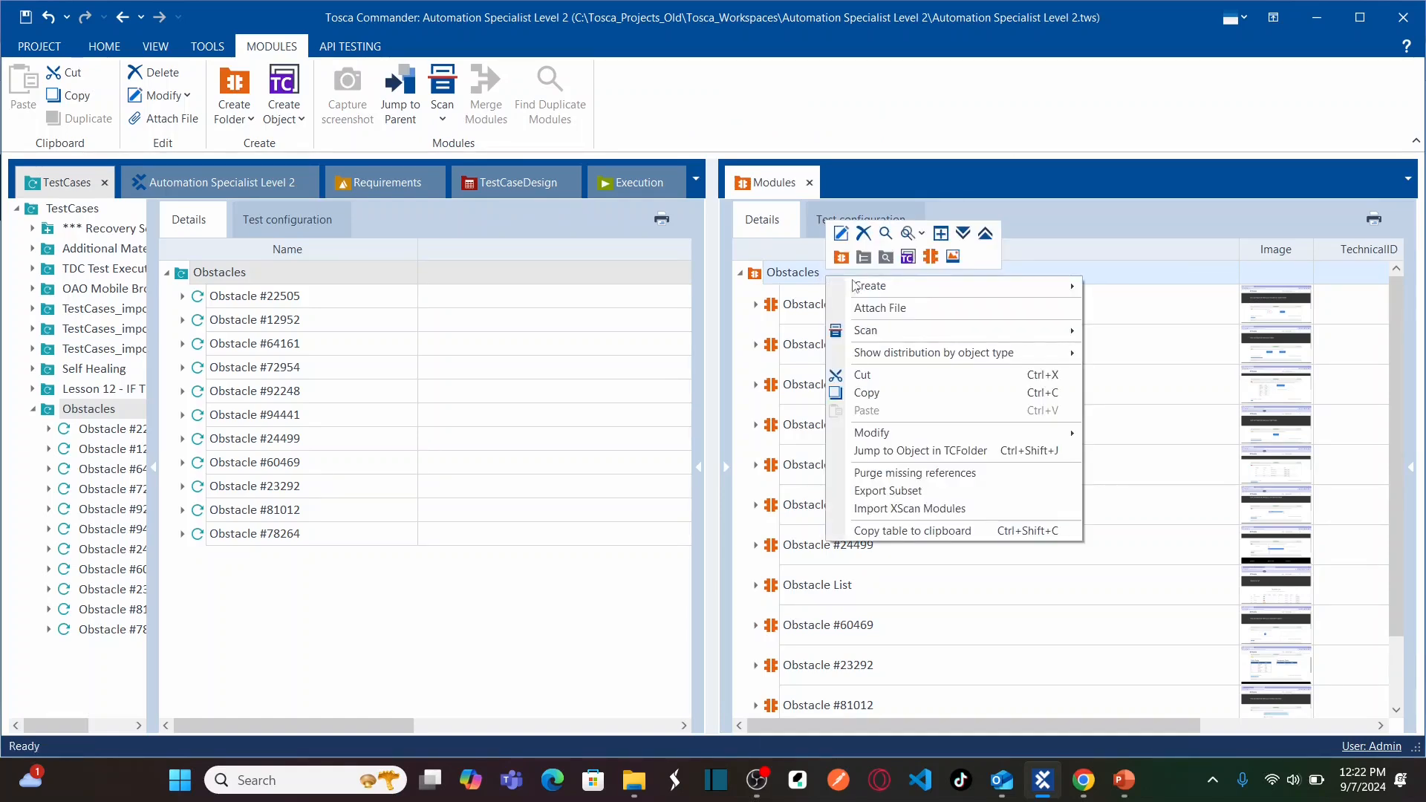
pyautogui.moveTo(1011, 333)
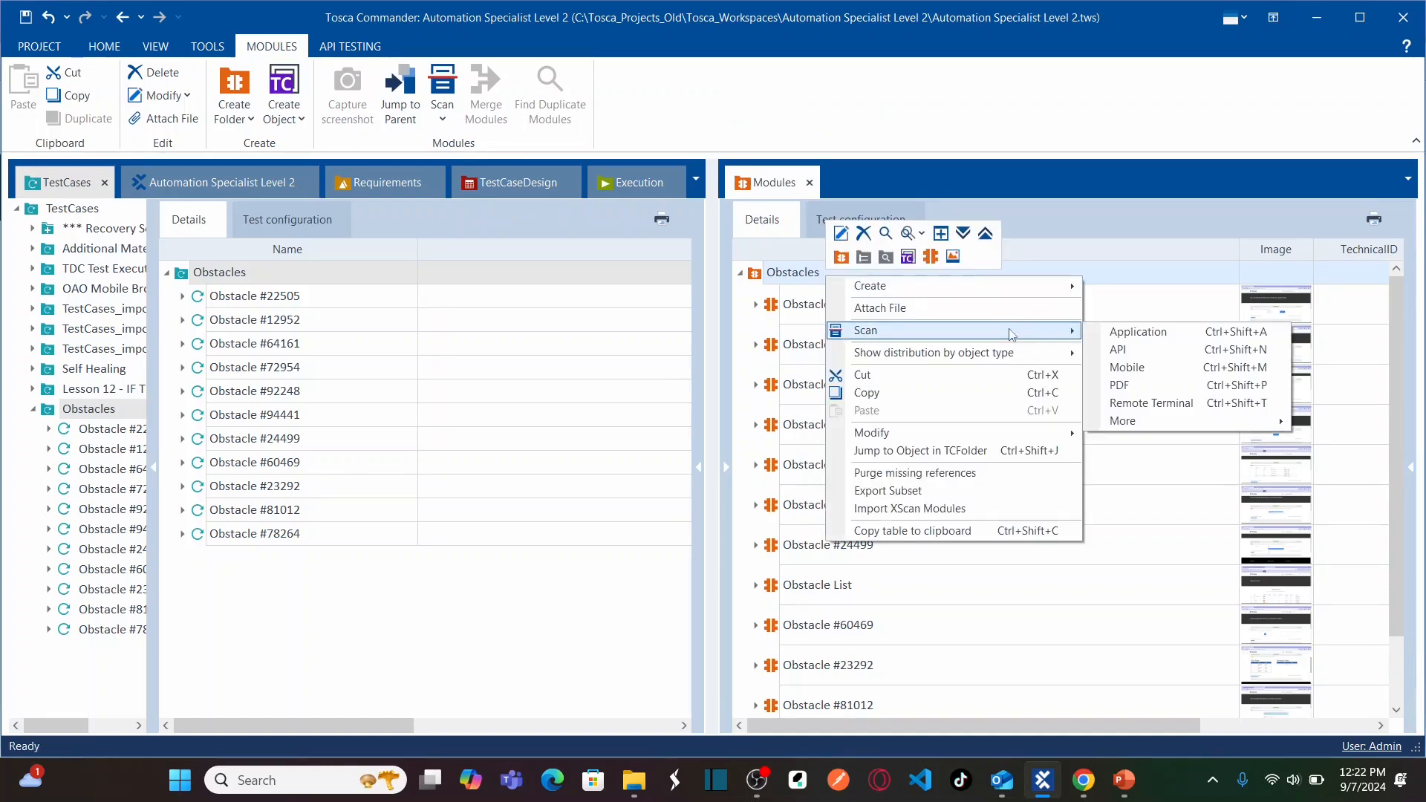
pyautogui.click(1142, 338)
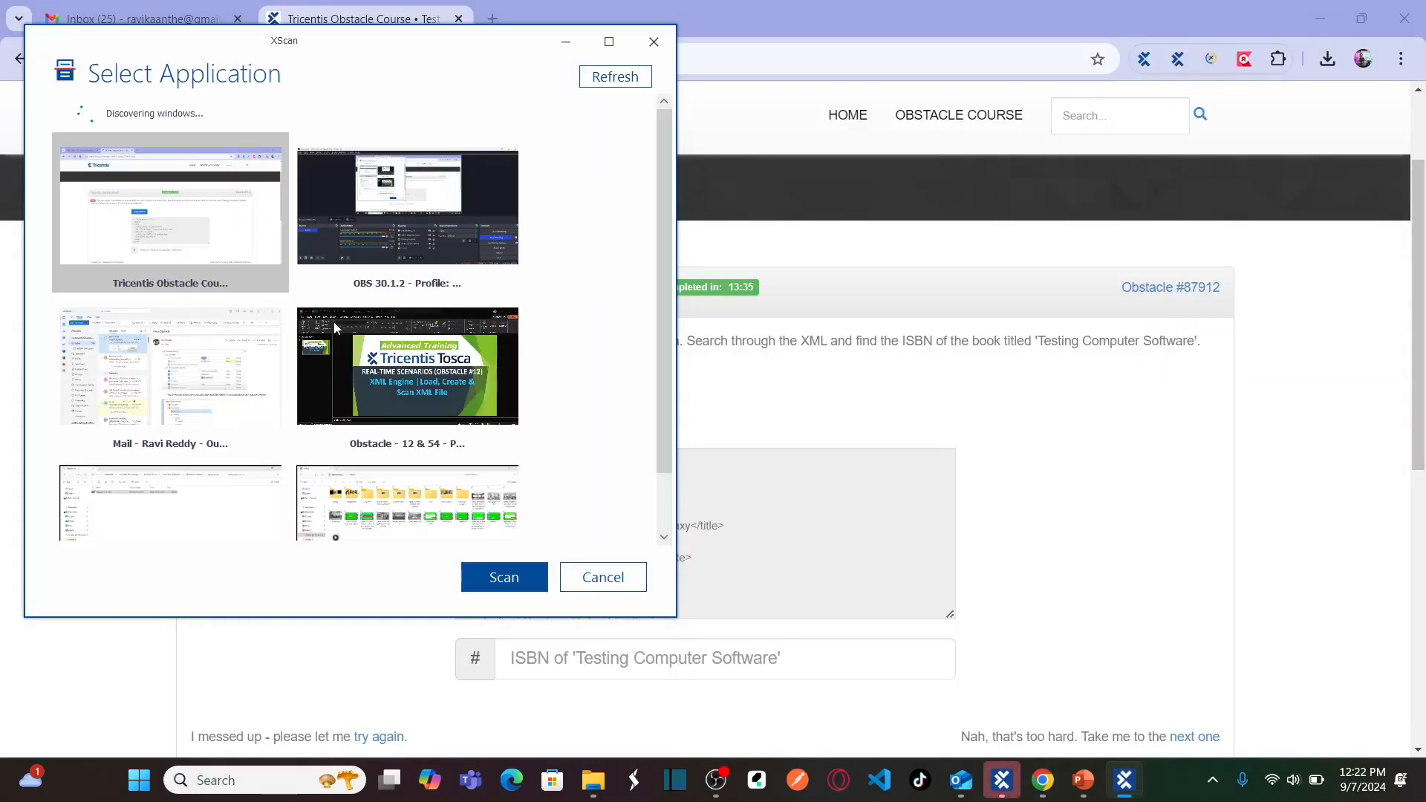
pyautogui.click(501, 571)
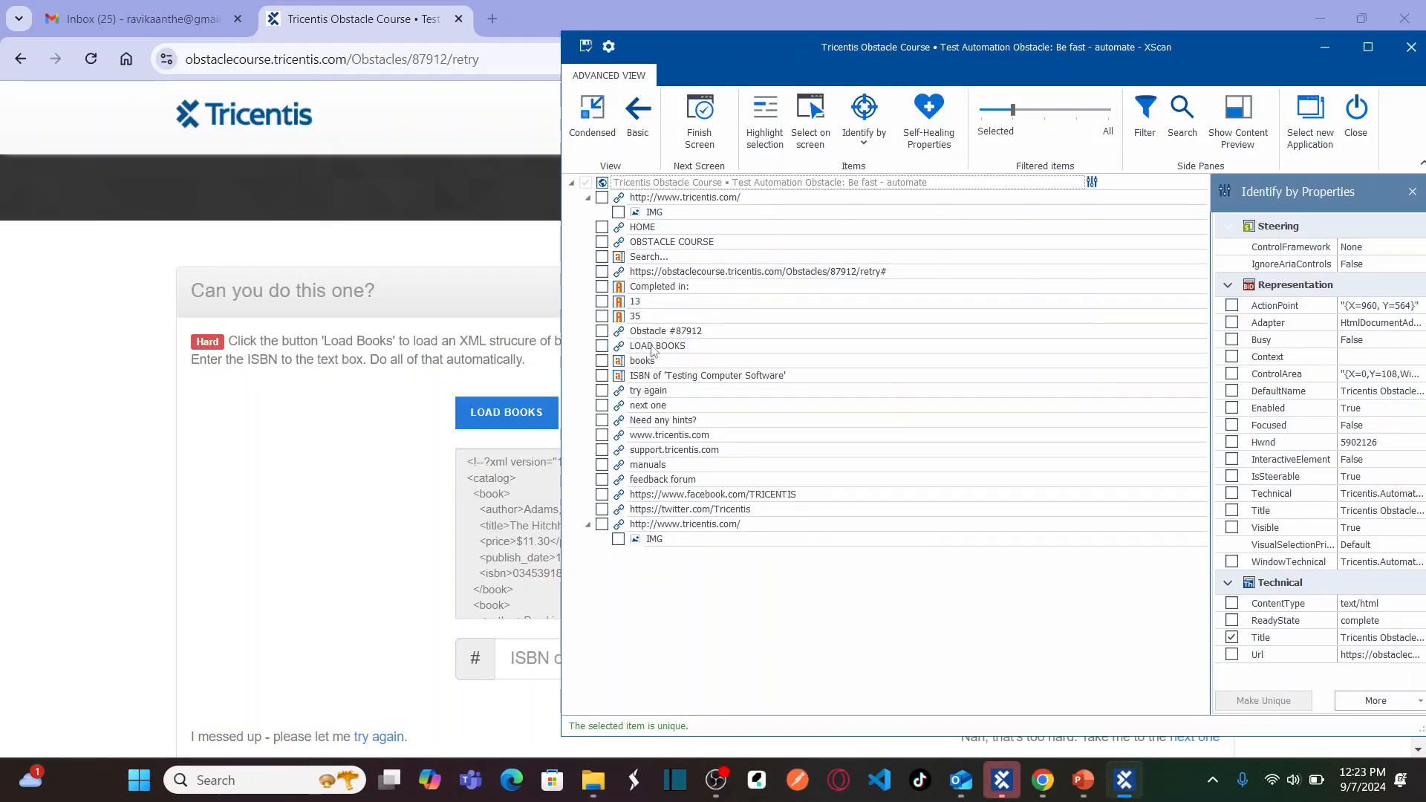
# Include the LOAD BOOKS, books and ISBN of 'Testing Computer Software' controls in the scanned module.
pyautogui.click(602, 347)
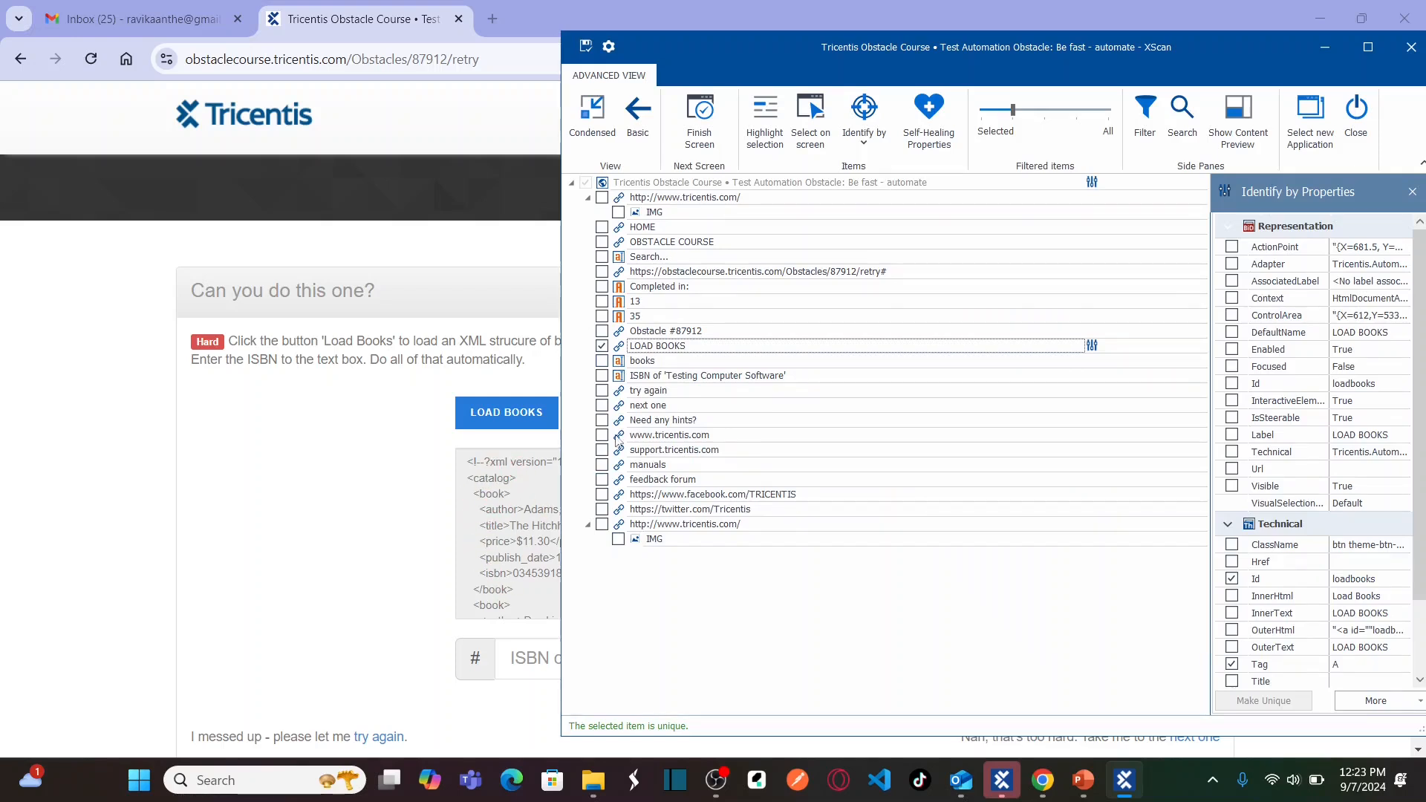
pyautogui.click(602, 363)
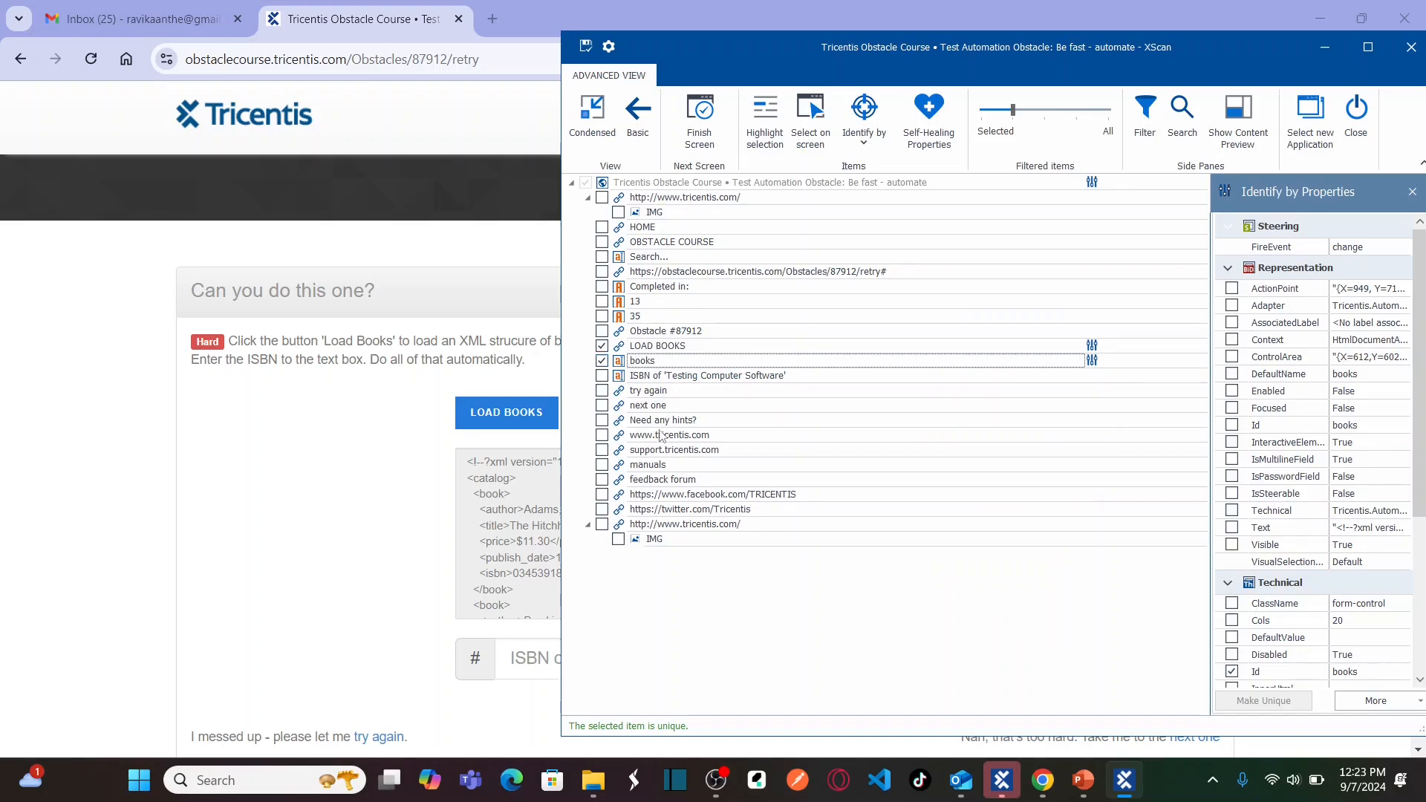
pyautogui.click(602, 382)
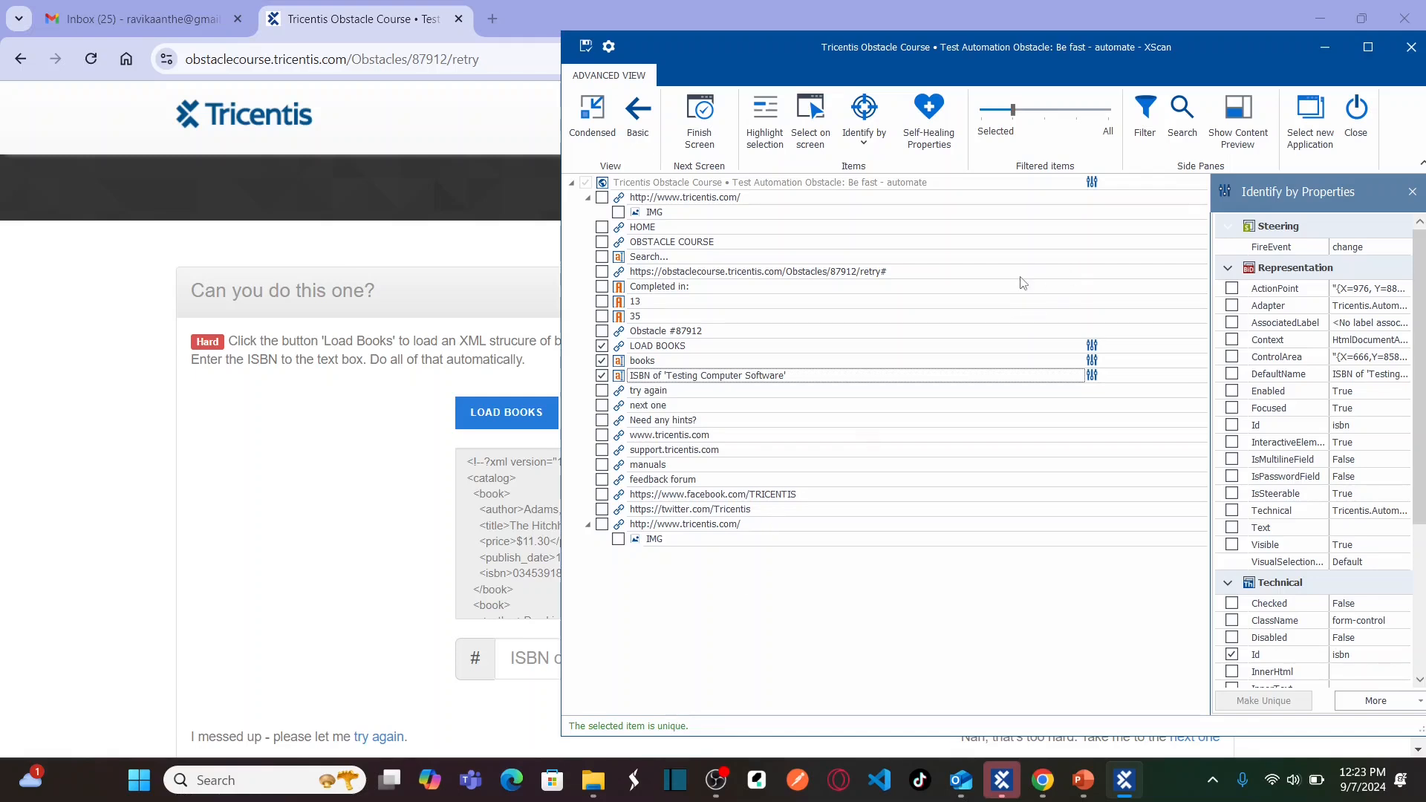
# Rename the scanned module to "Obstacle #87912", using the obstacle name copied from the web page.
pyautogui.click(952, 184)
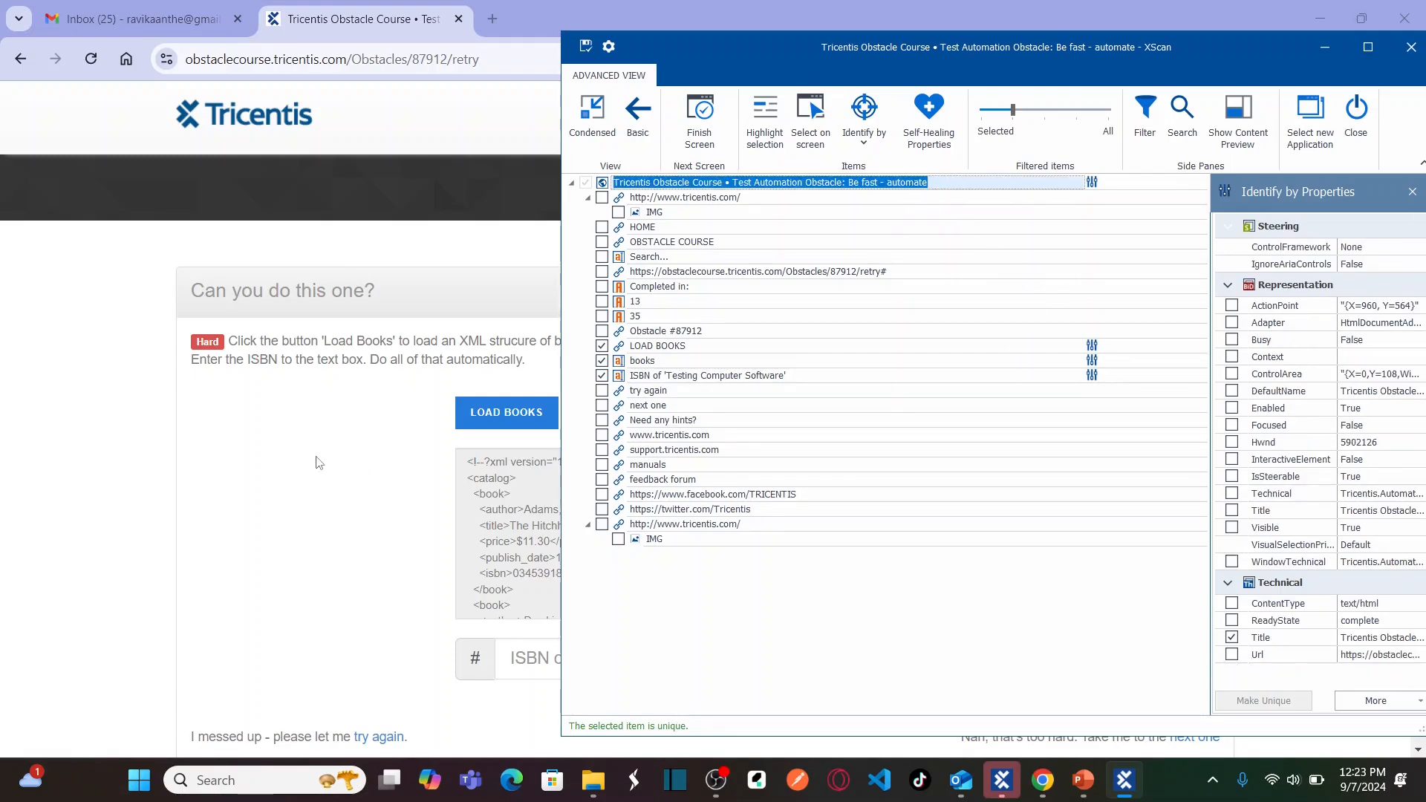
pyautogui.click(318, 461)
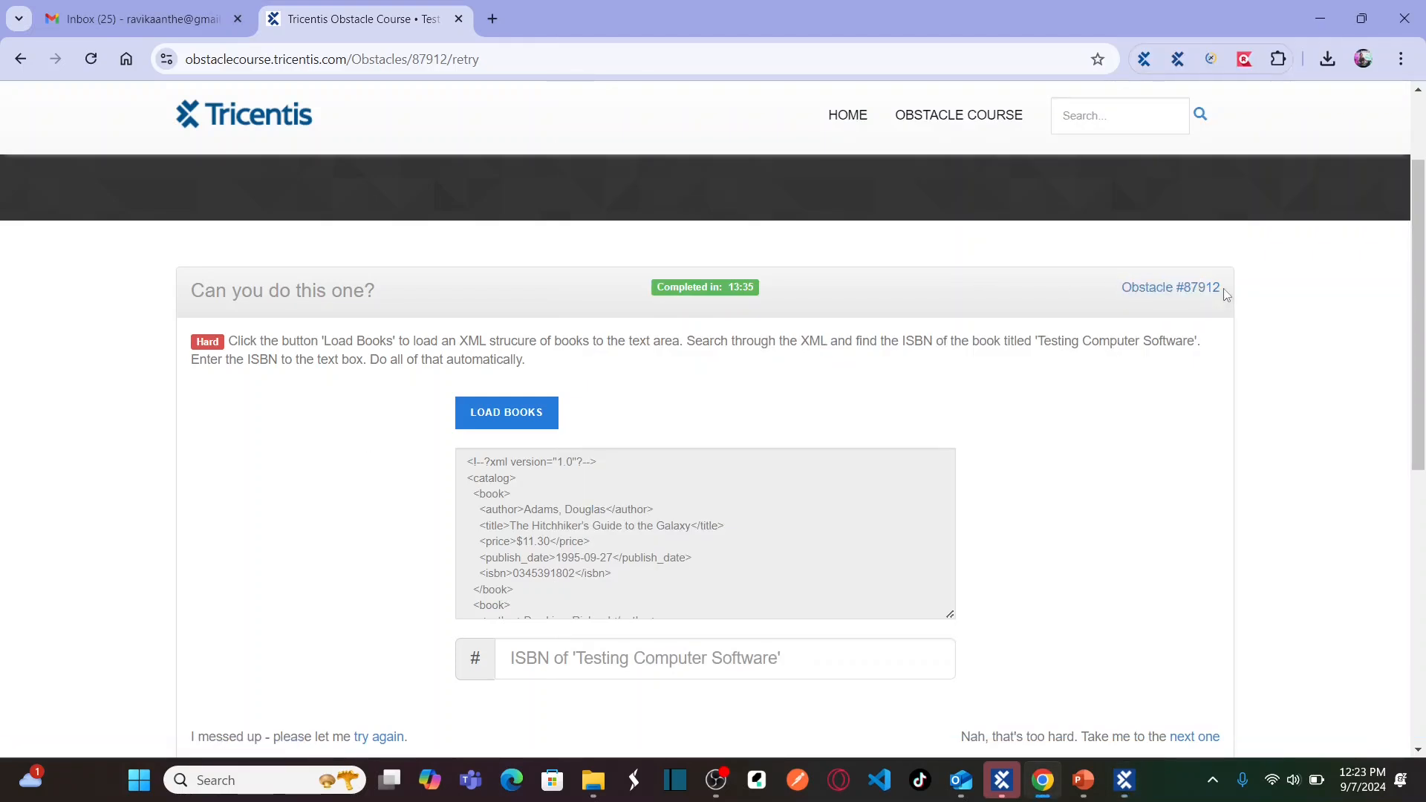
pyautogui.click(1141, 289)
pyautogui.write('Obstacle #87912')
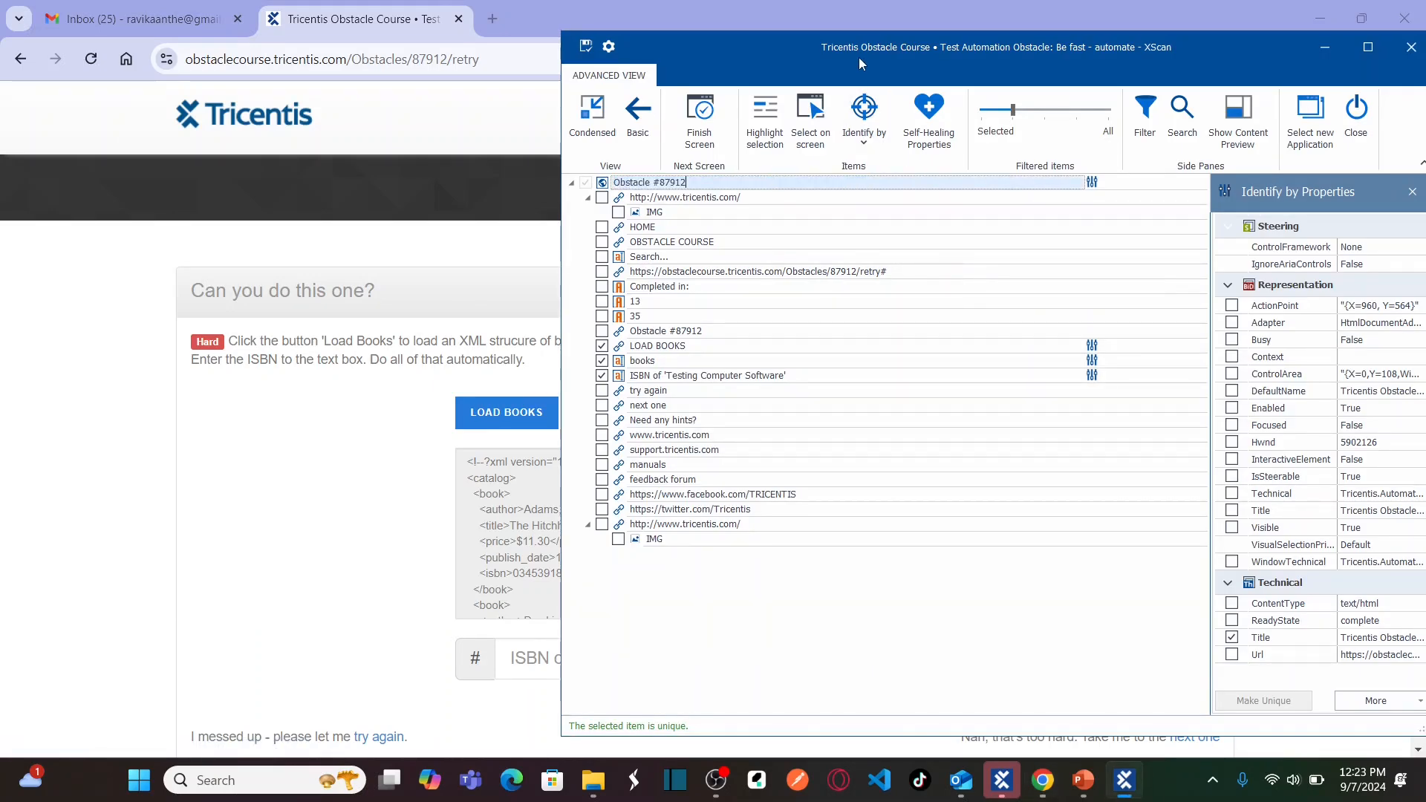
# Save the Obstacle #87912 module and close XScan.
pyautogui.moveTo(851, 58); pyautogui.dragTo(692, 52)
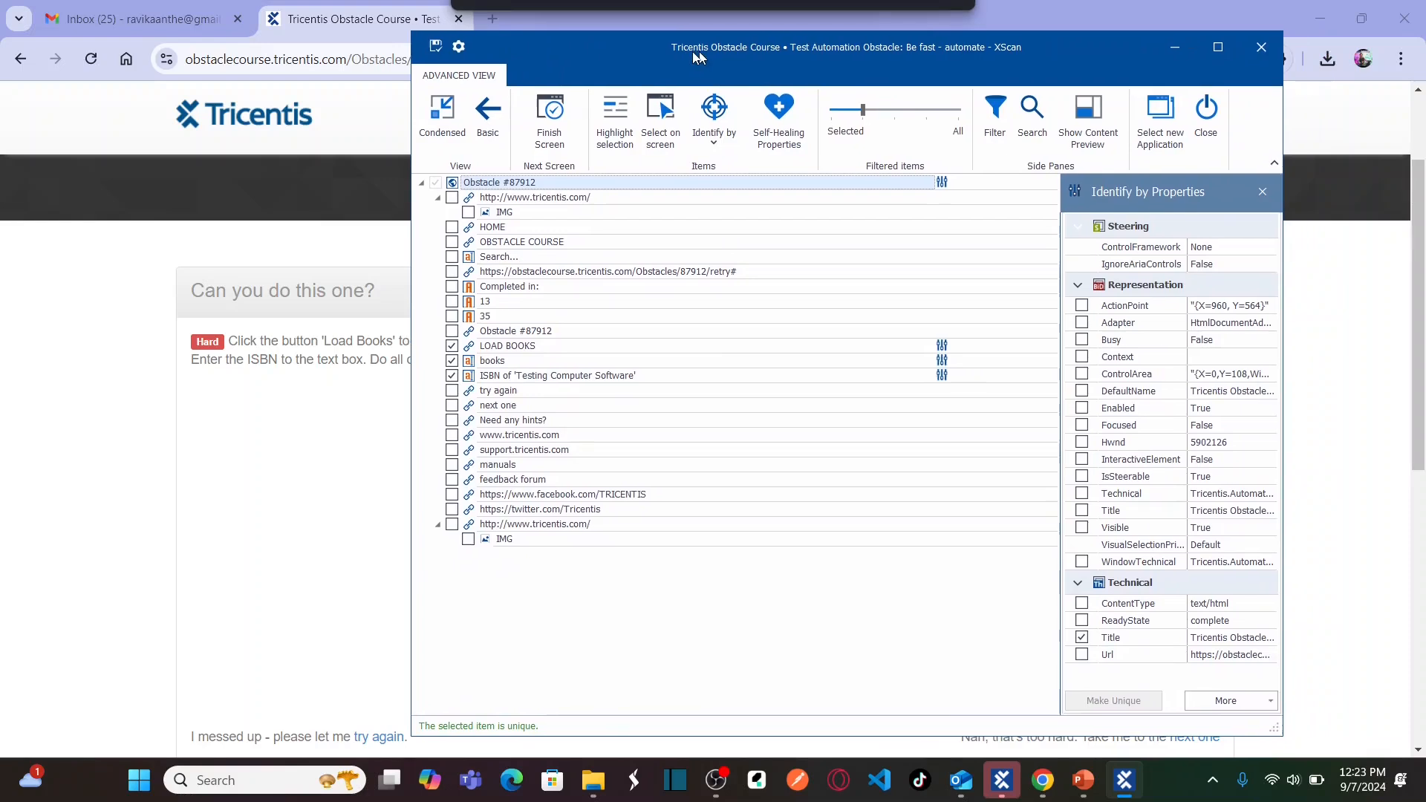
pyautogui.click(429, 47)
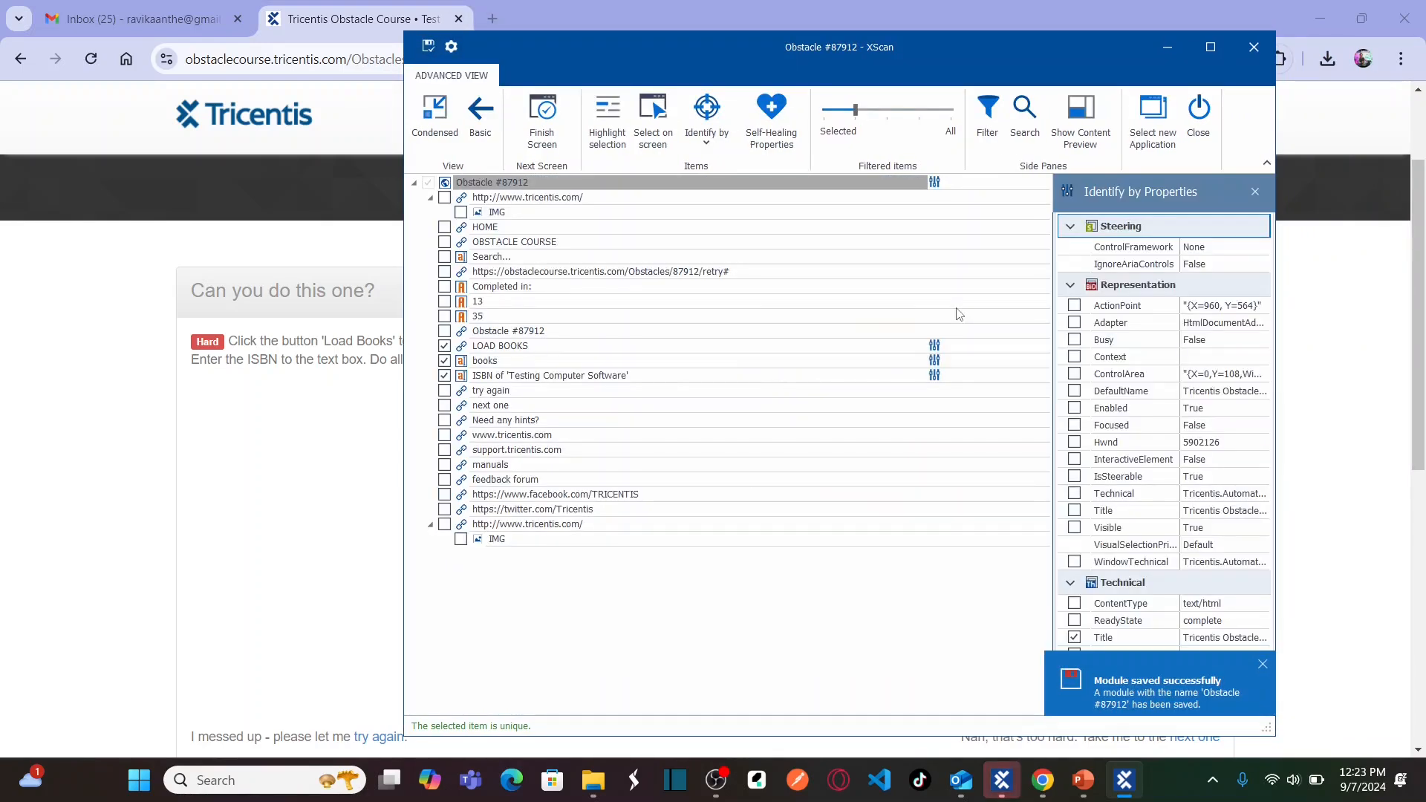
pyautogui.click(1198, 111)
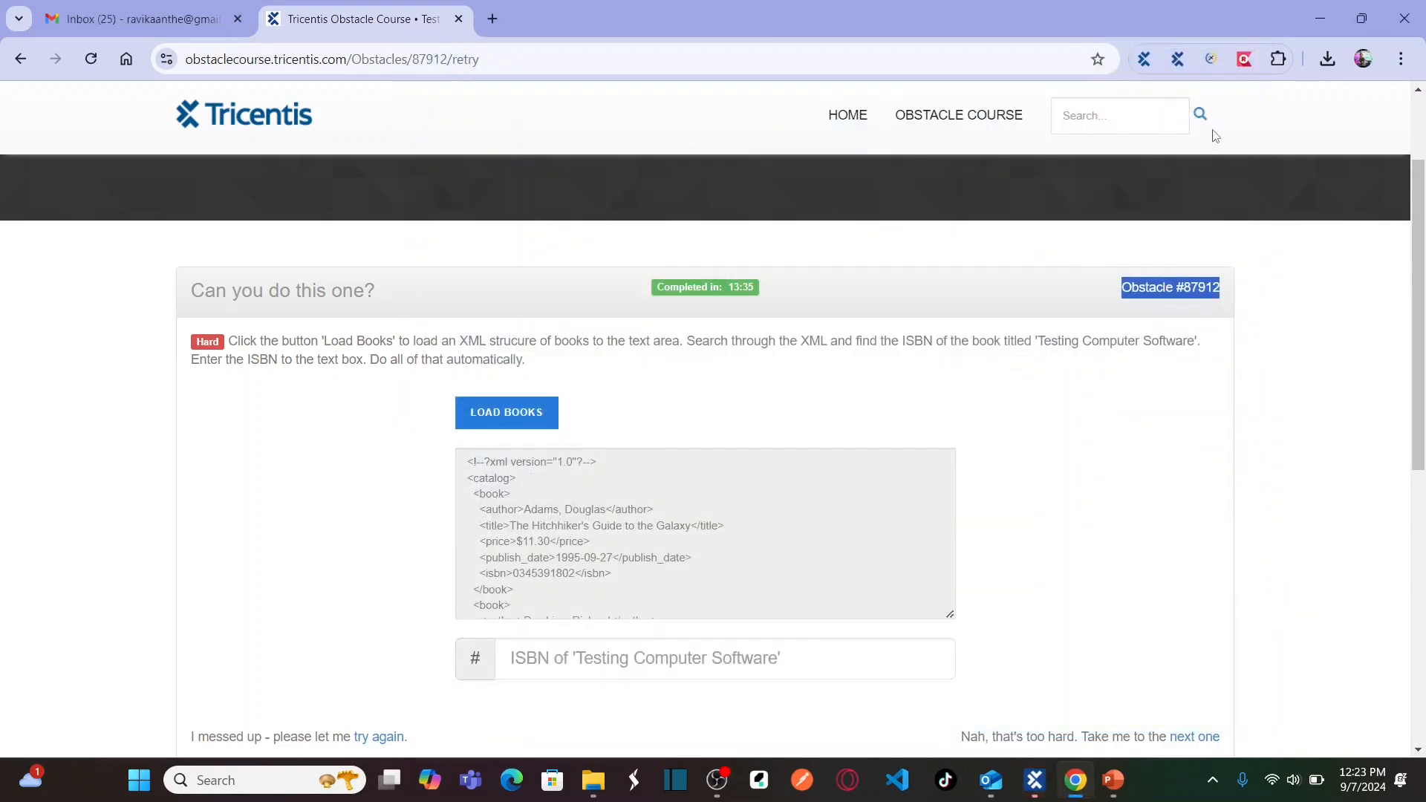
# Switch to Tosca Commander, examine the controls in the Obstacle #87912 module, and return to the Obstacles module folder.
pyautogui.click(1043, 779)
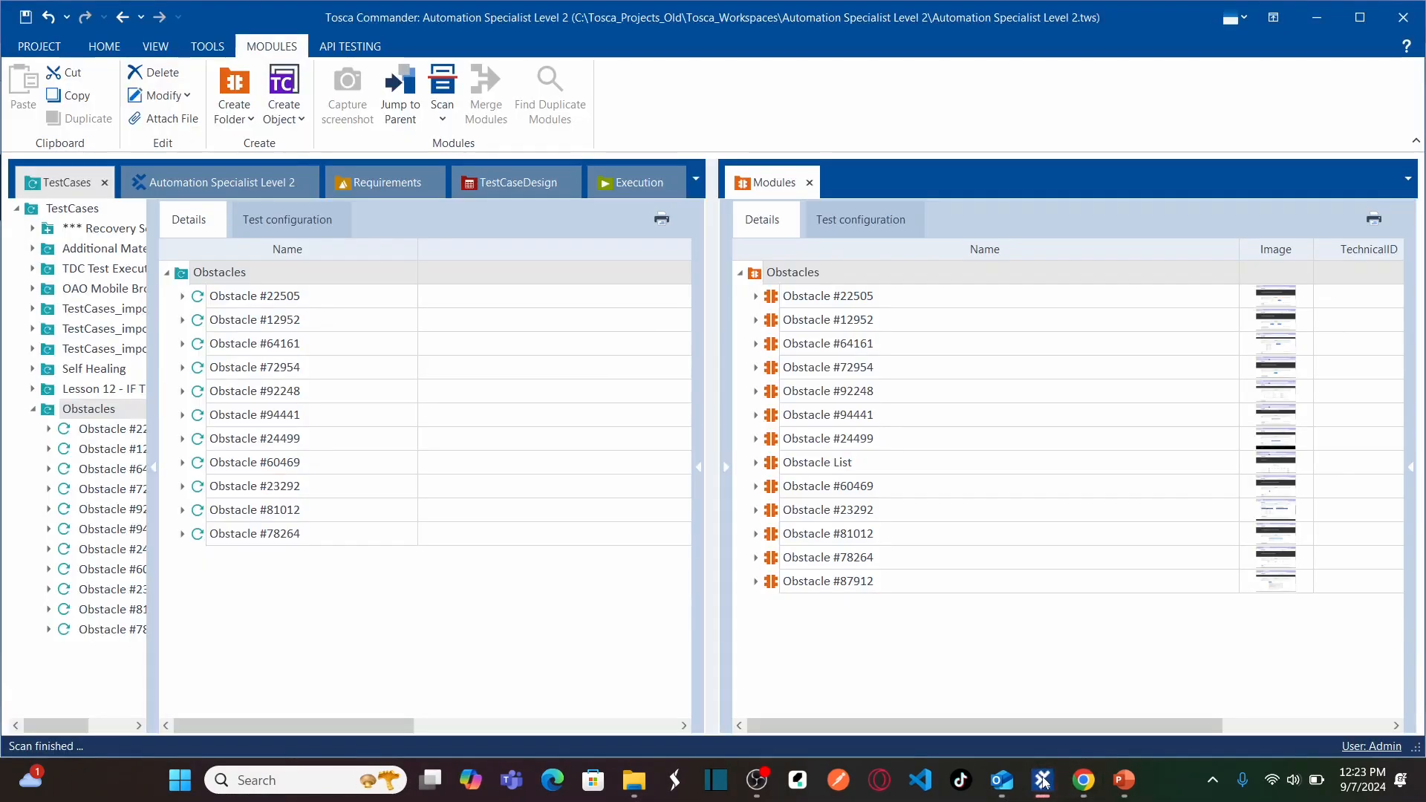
pyautogui.doubleClick(771, 584)
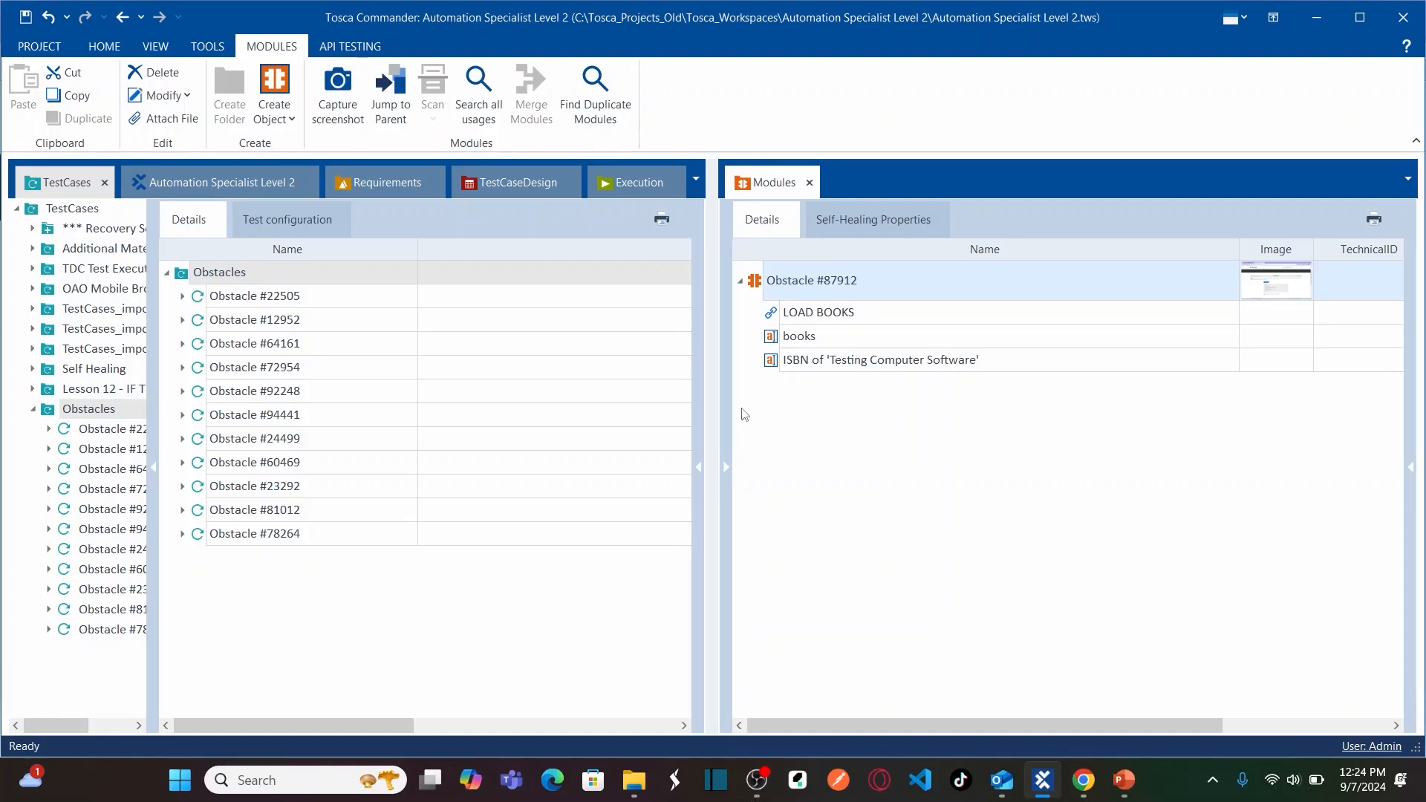
pyautogui.click(727, 467)
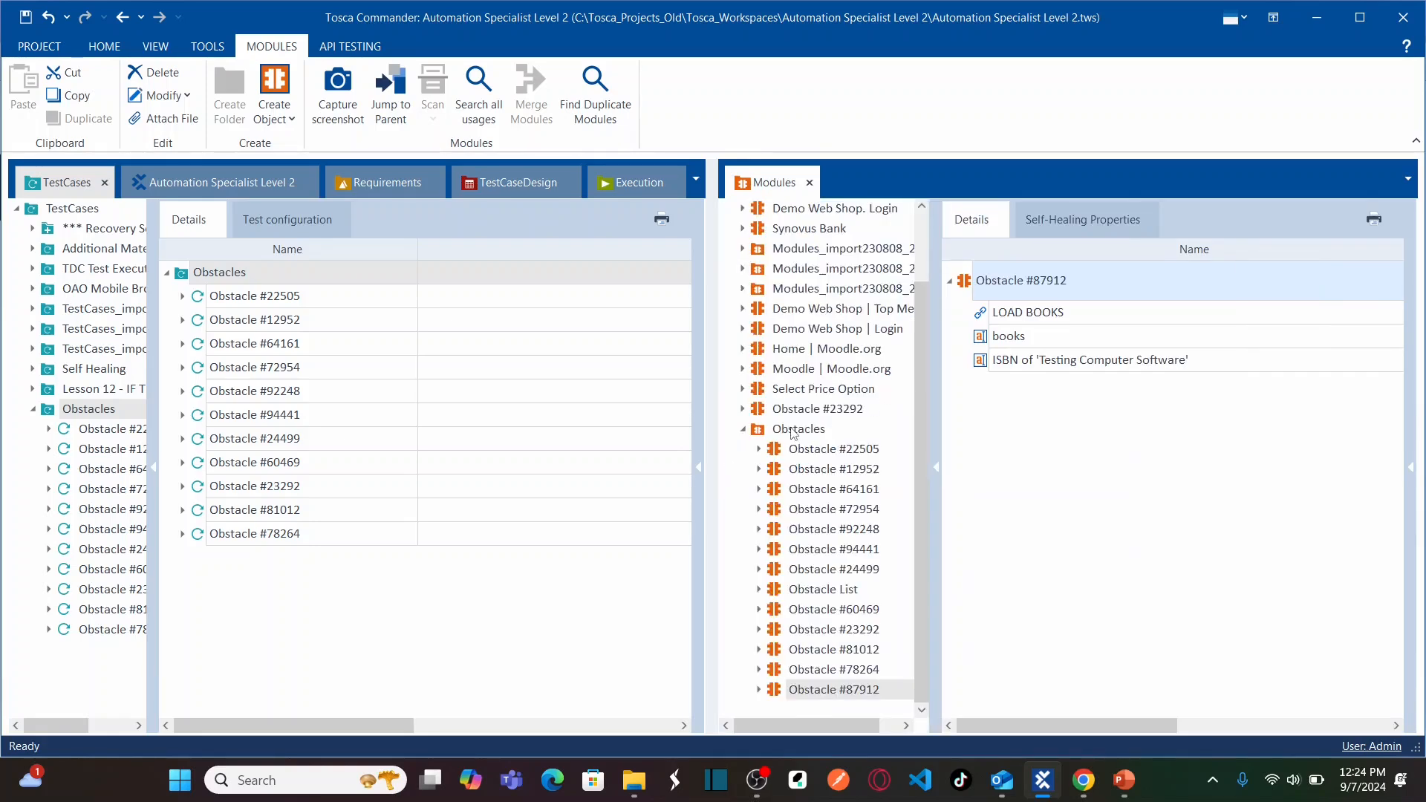
pyautogui.doubleClick(793, 431)
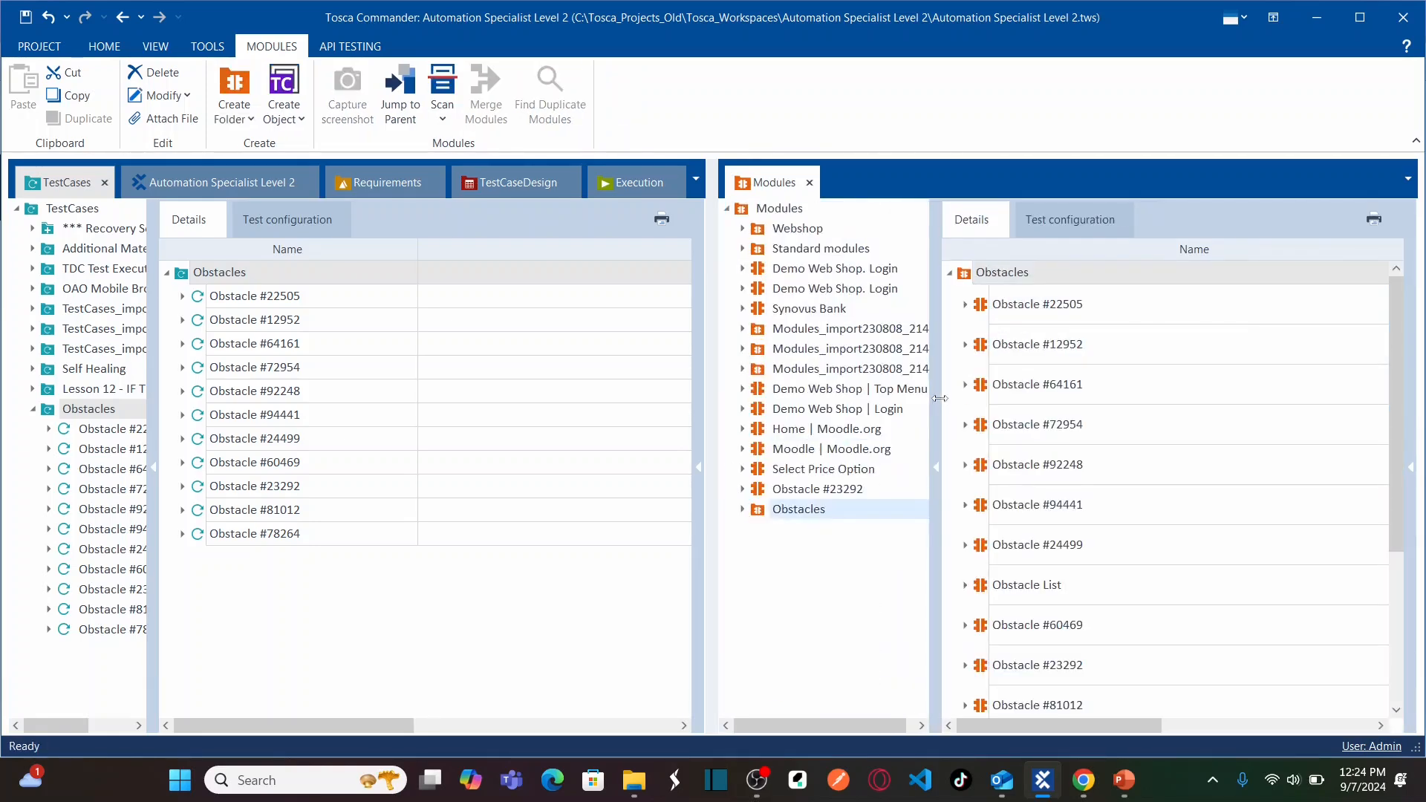
pyautogui.moveTo(939, 399); pyautogui.dragTo(714, 404)
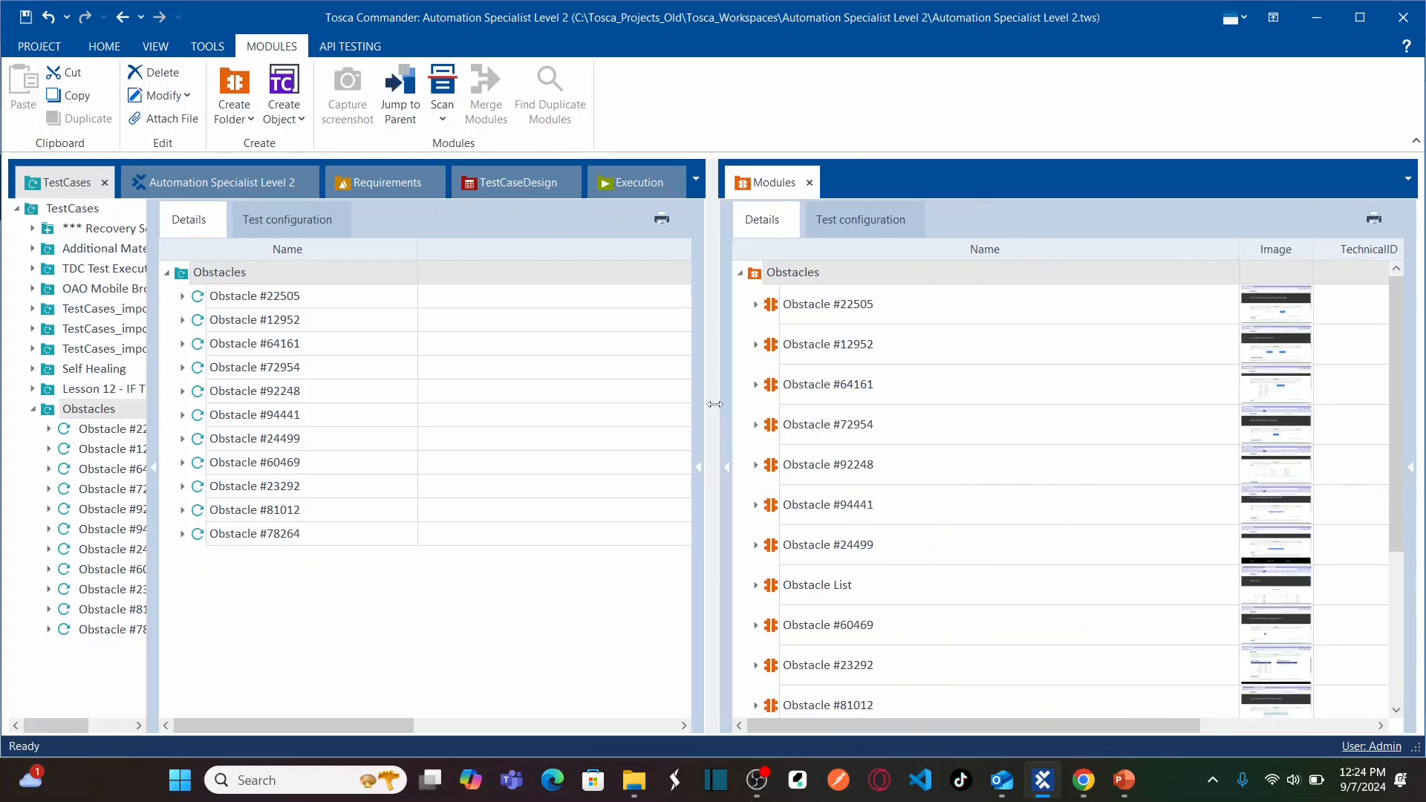
# Create a subfolder named "Obstacle #87913" in the Obstacles module folder.
pyautogui.rightClick(797, 277)
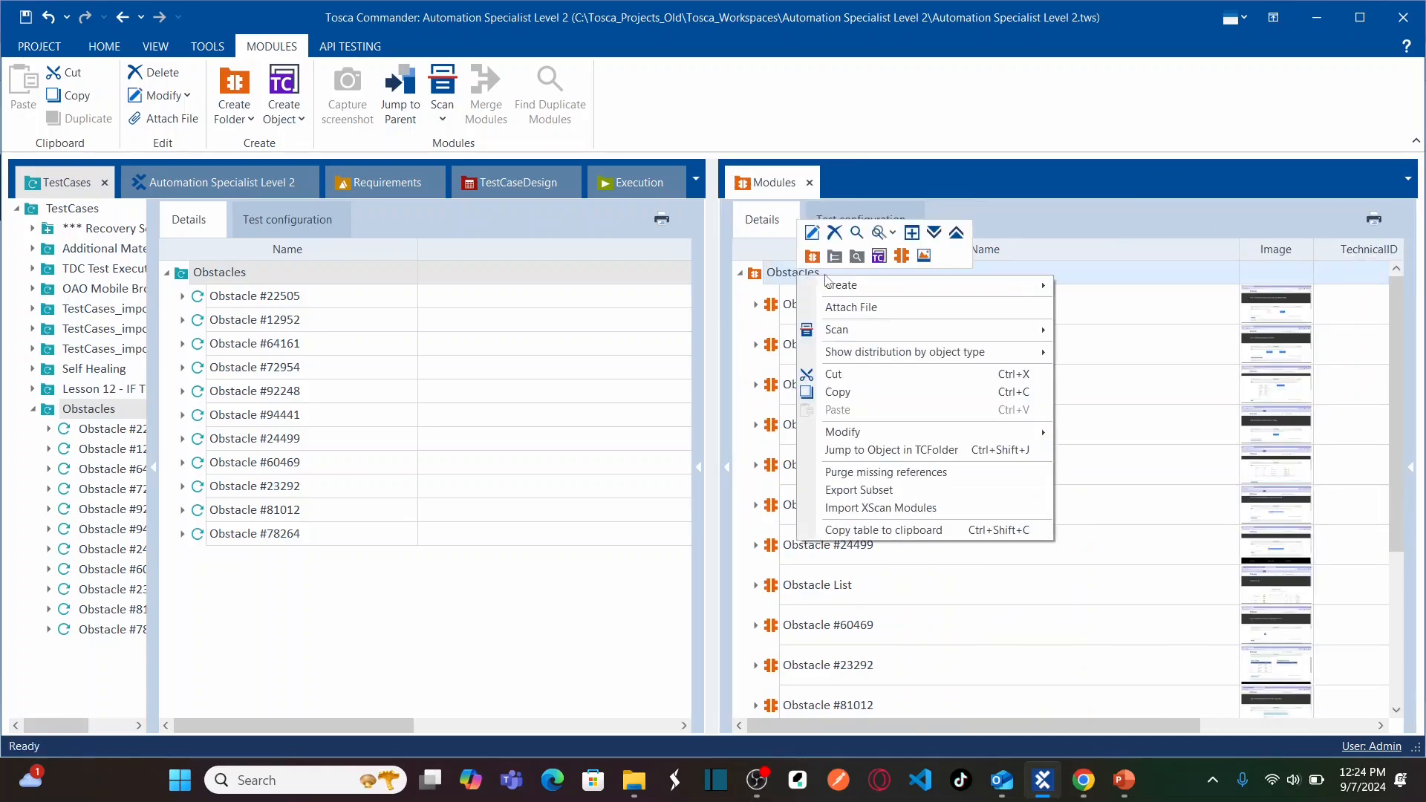
pyautogui.click(812, 257)
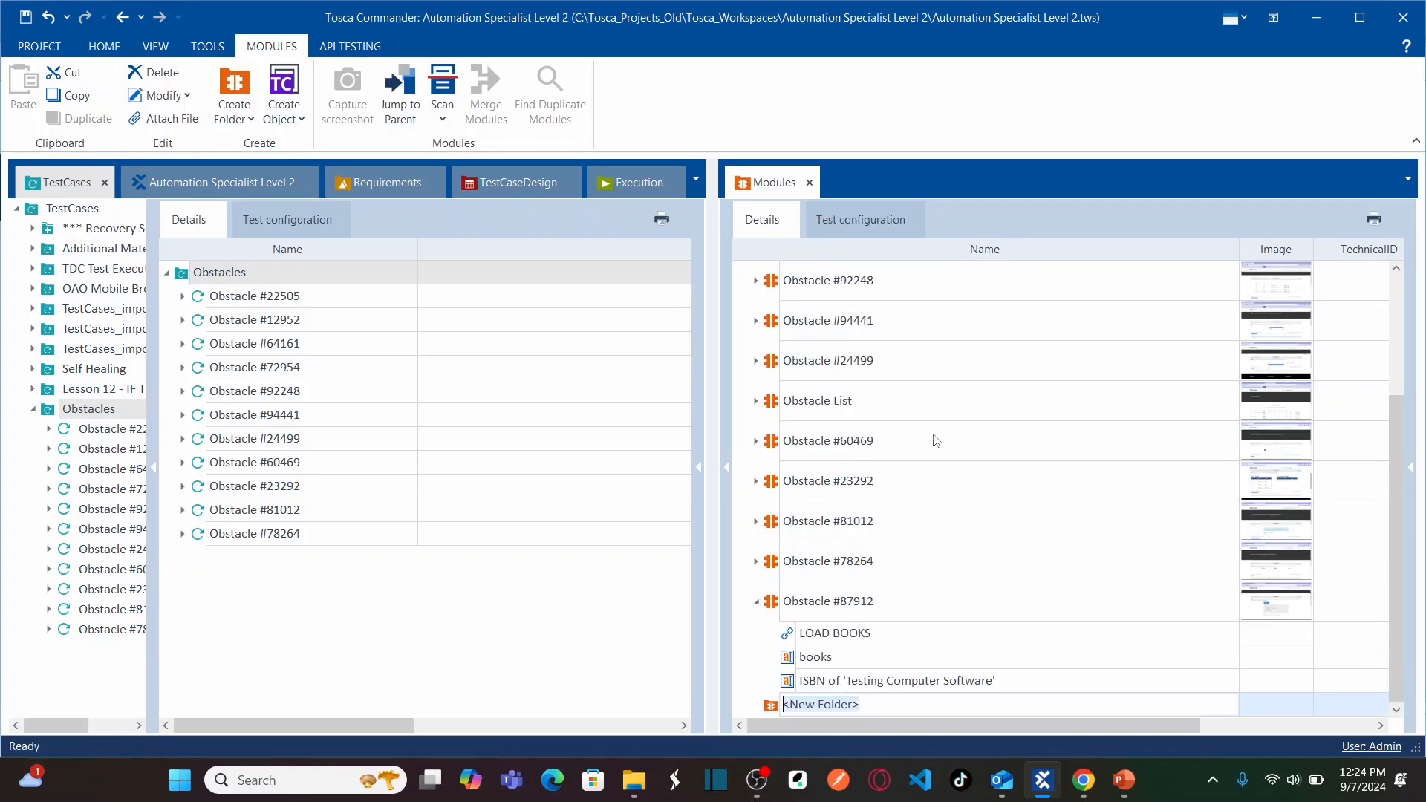
pyautogui.write('Obstacle #87912')
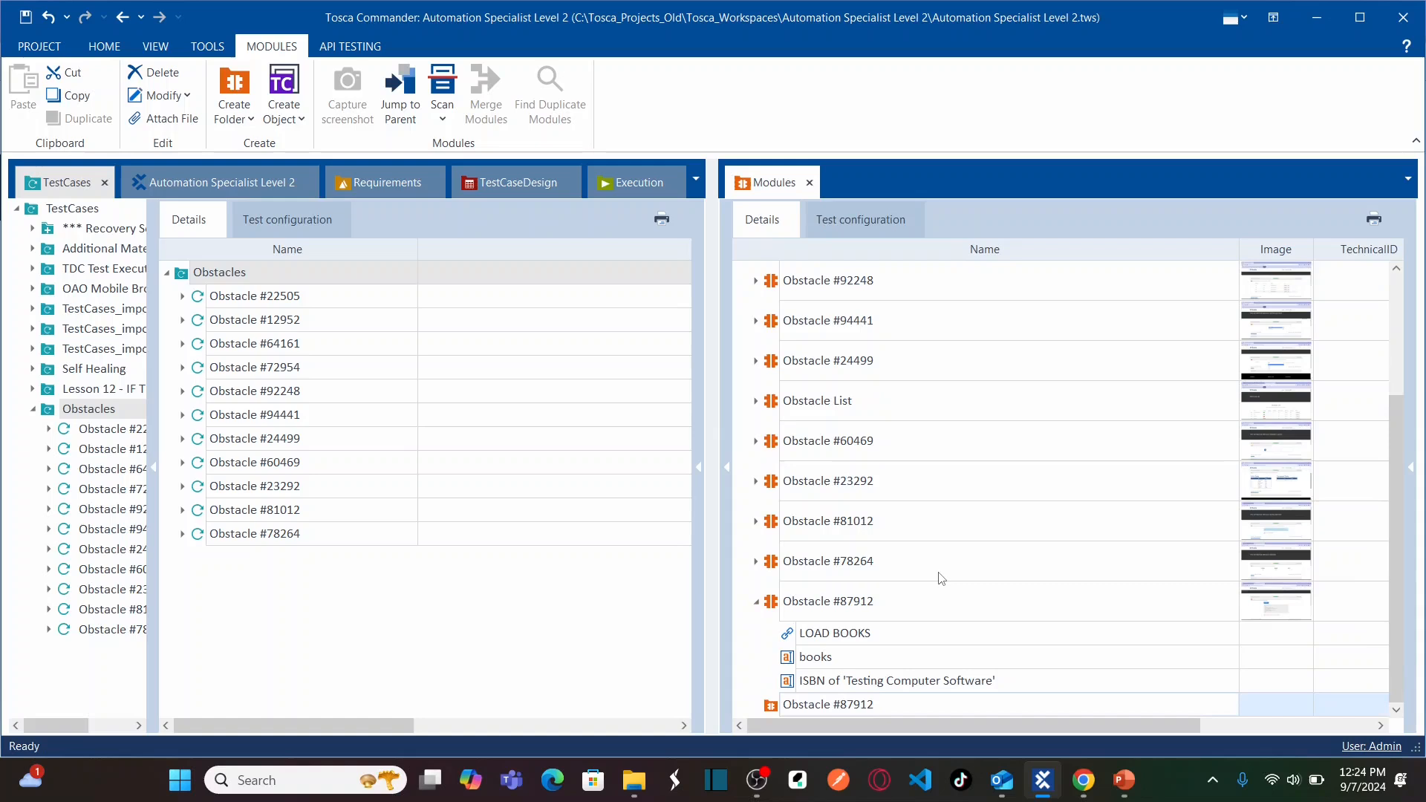
pyautogui.press('BackSpace')
pyautogui.write('3')
# Move the Obstacle #87912 module into the Obstacle #87913 folder.
pyautogui.click(763, 610)
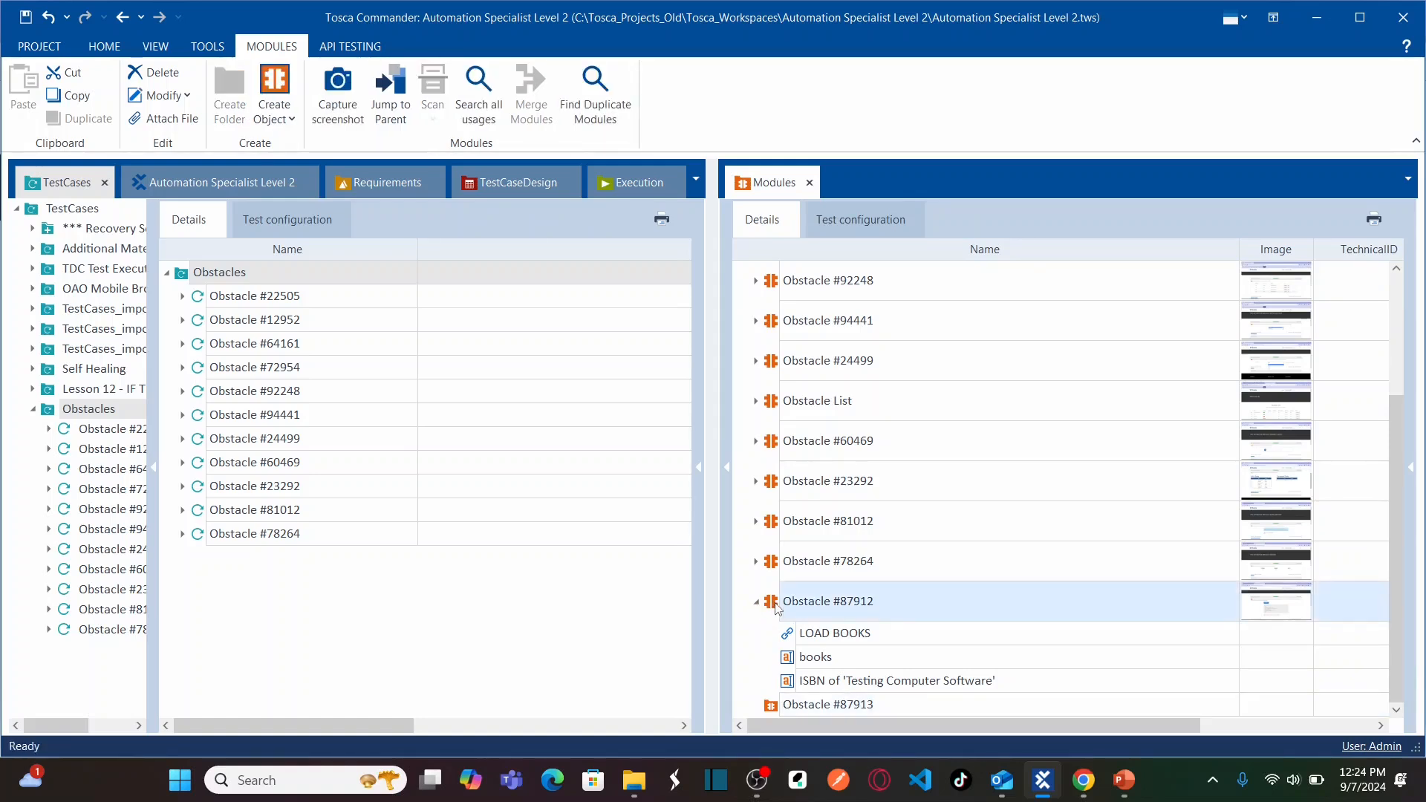
pyautogui.moveTo(775, 608); pyautogui.dragTo(819, 698)
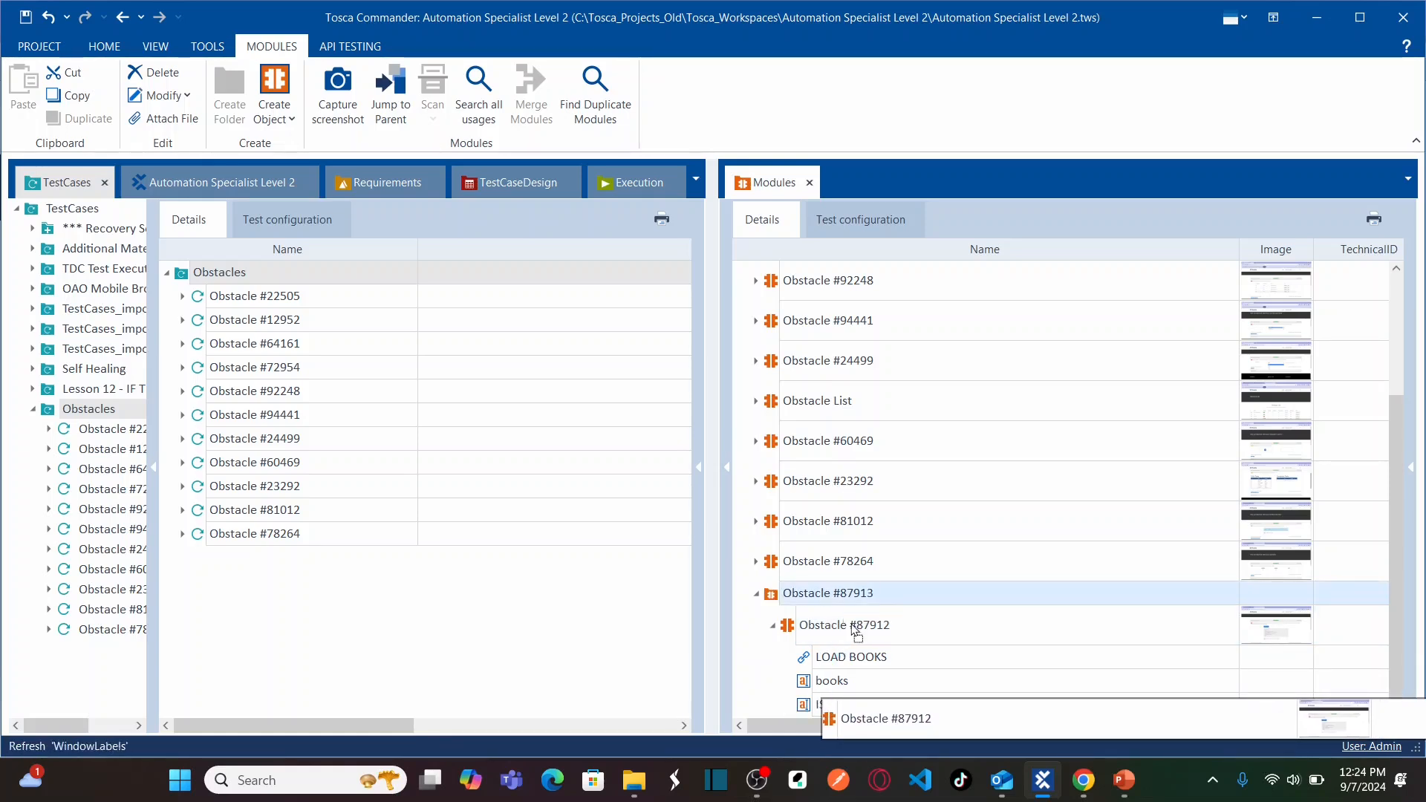
pyautogui.click(852, 626)
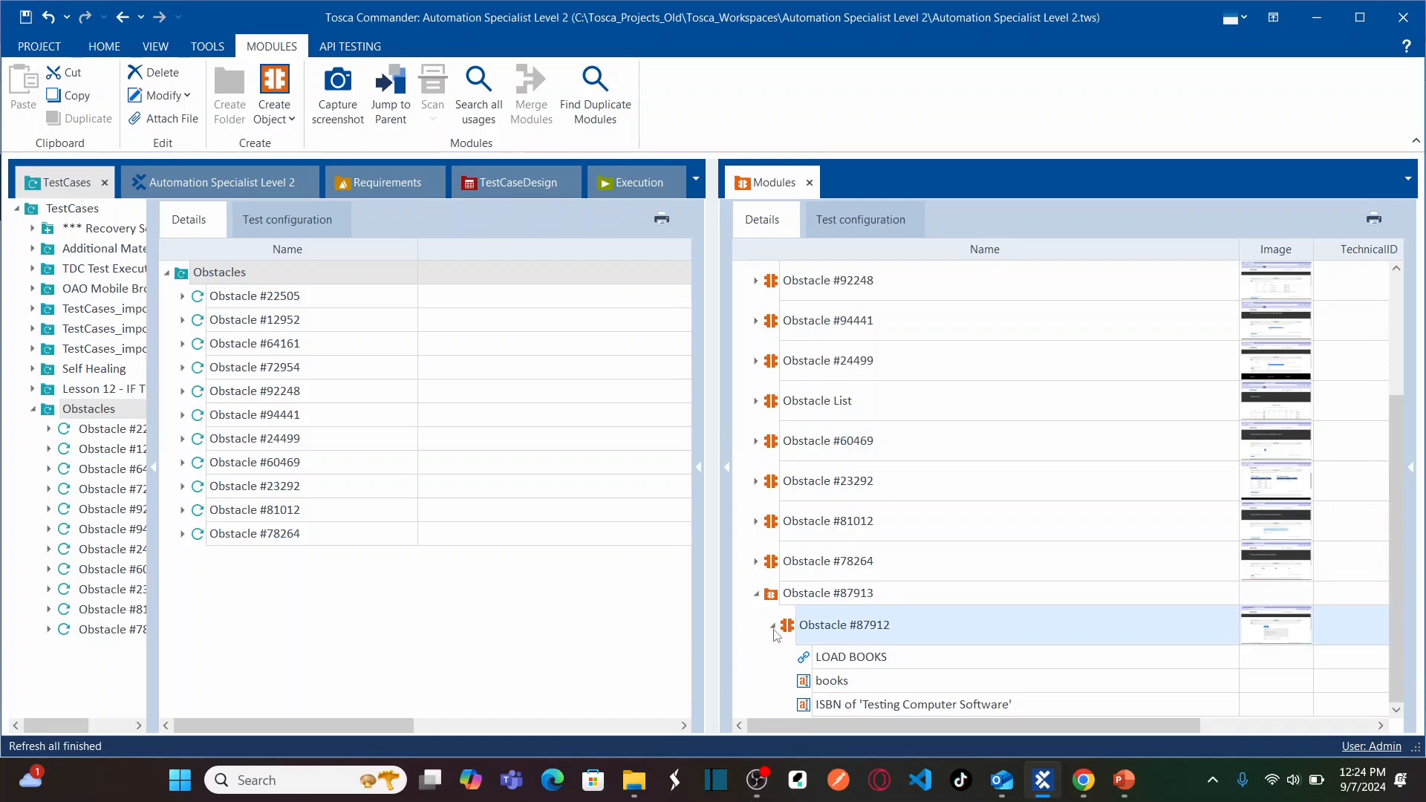
pyautogui.click(773, 627)
pyautogui.click(772, 665)
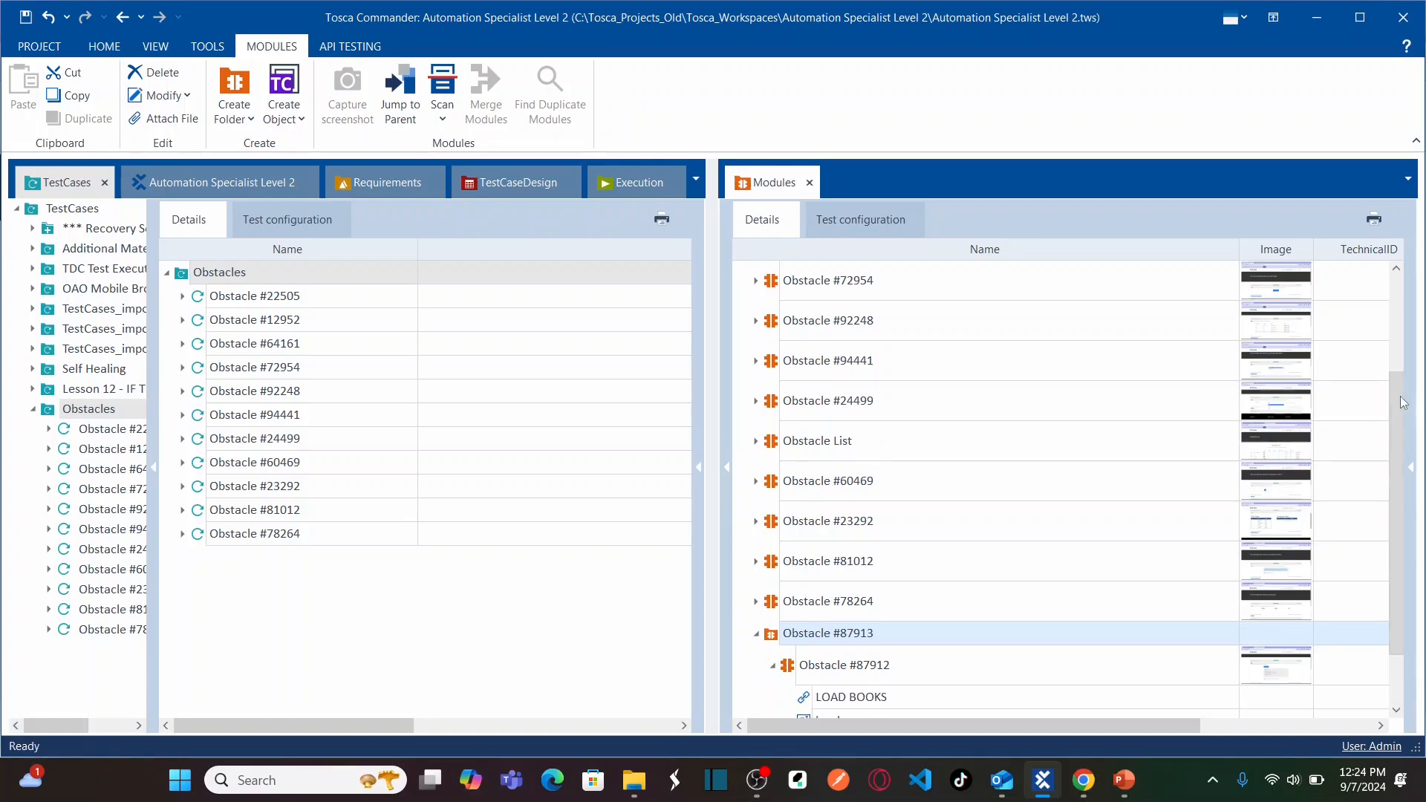
pyautogui.scroll(-1, 1409, 481)
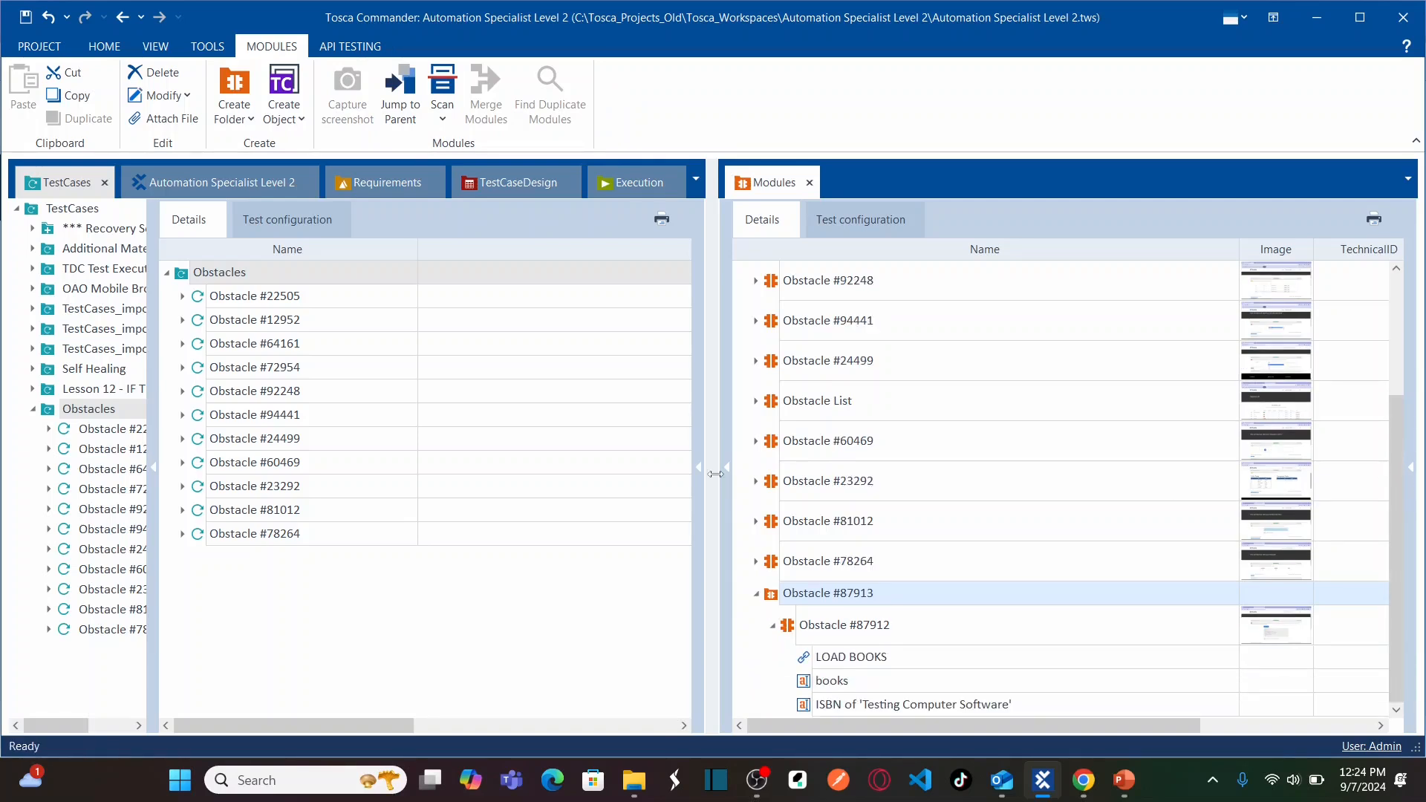
# Create a test case named "Obstacle #87912" in the Obstacles test case folder.
pyautogui.click(199, 276)
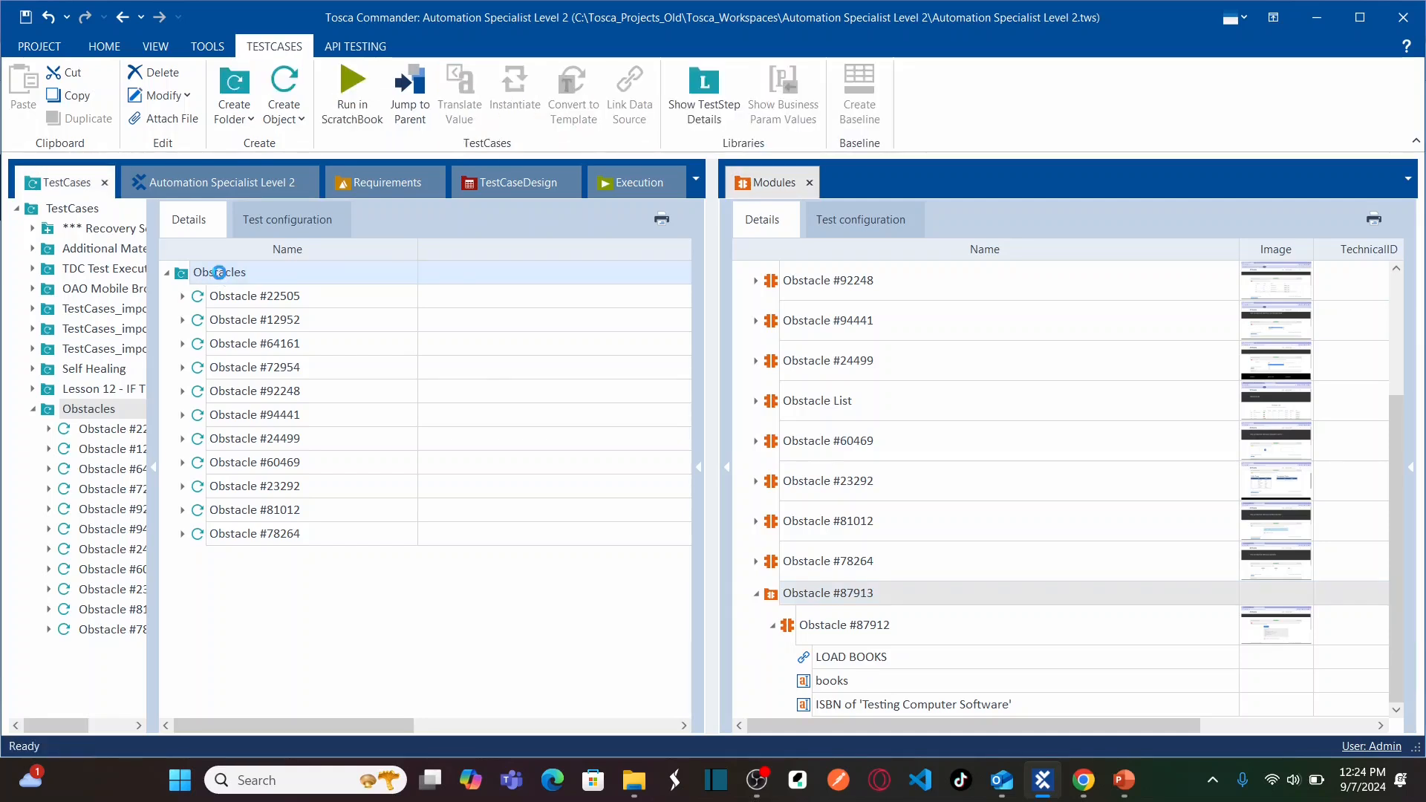
pyautogui.rightClick(221, 277)
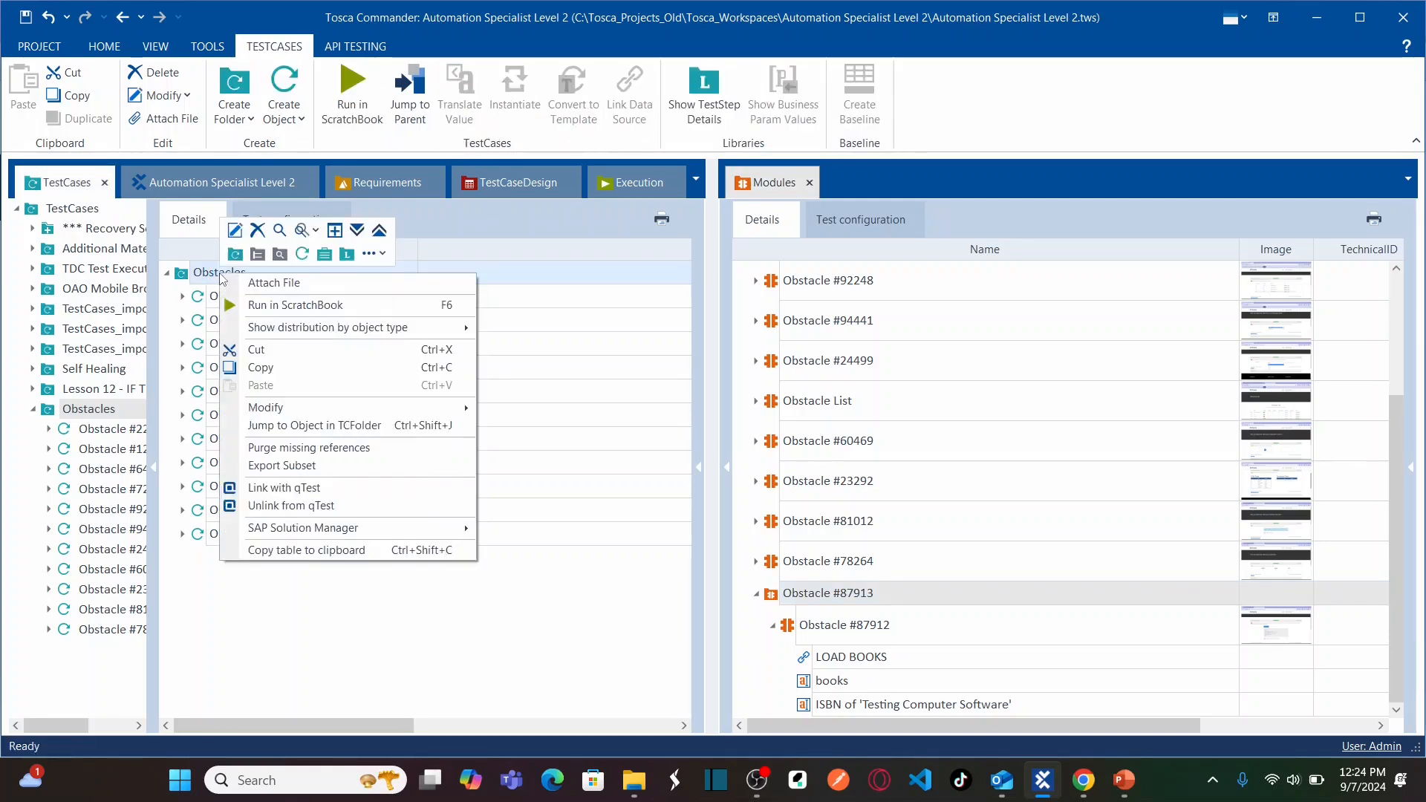
pyautogui.click(303, 255)
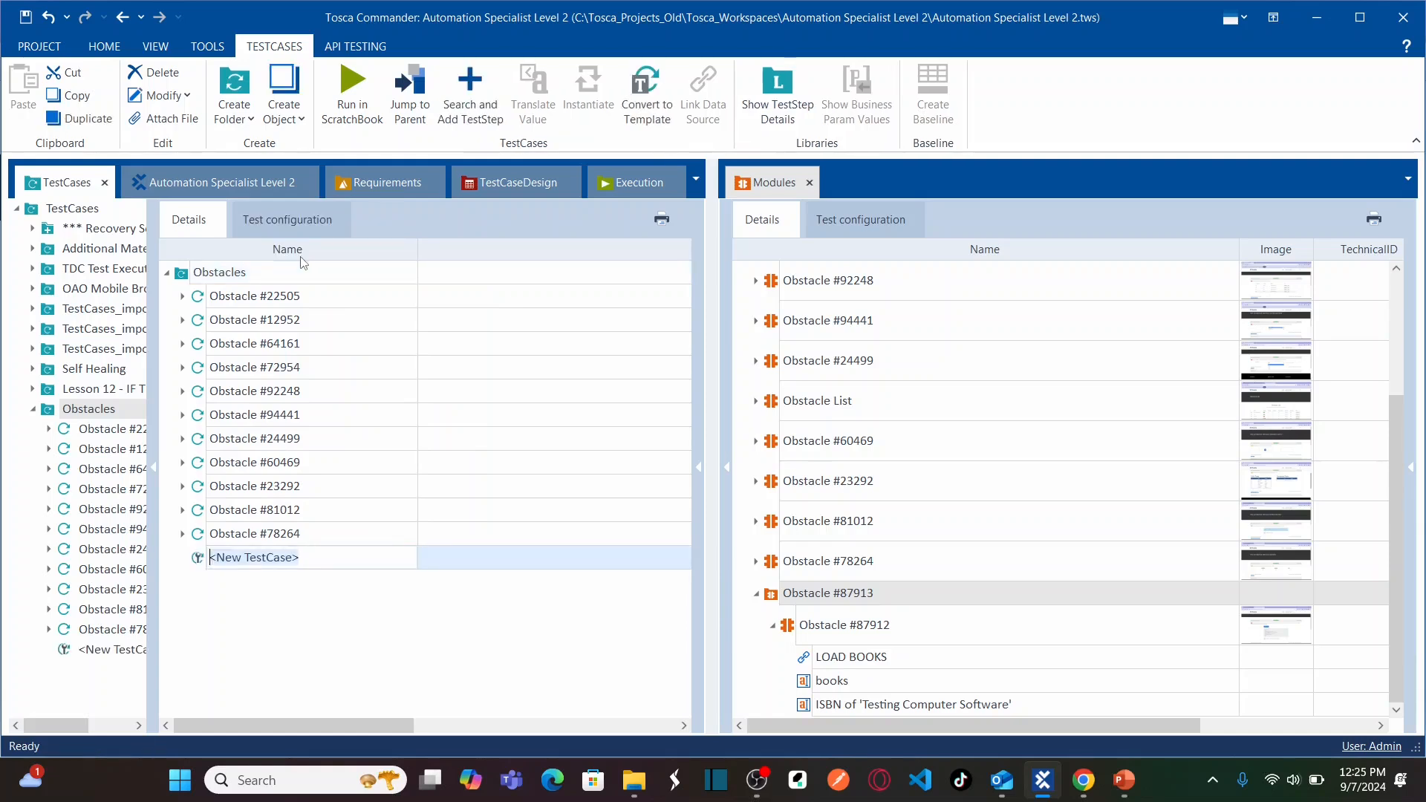
pyautogui.write('Obstacle #87912')
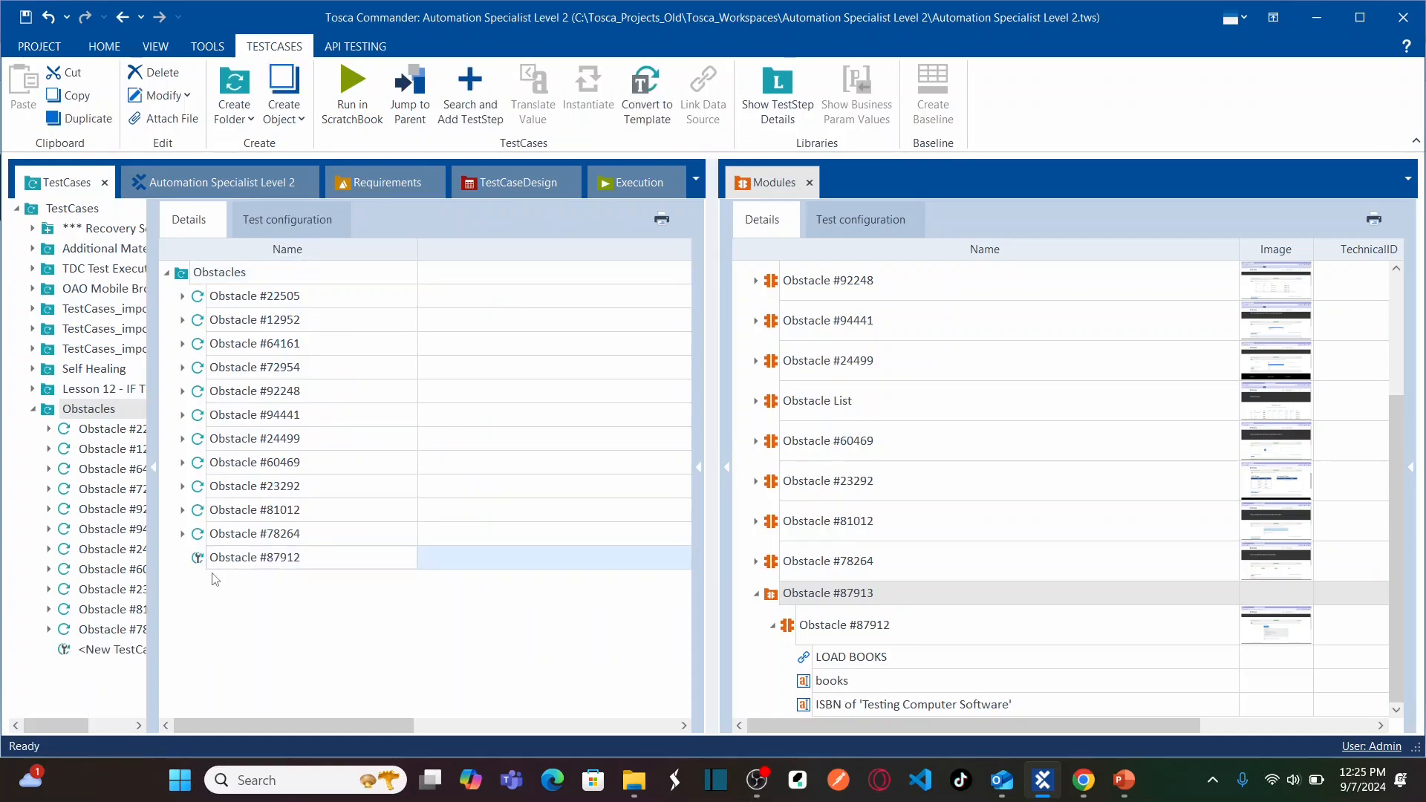
pyautogui.press('Return')
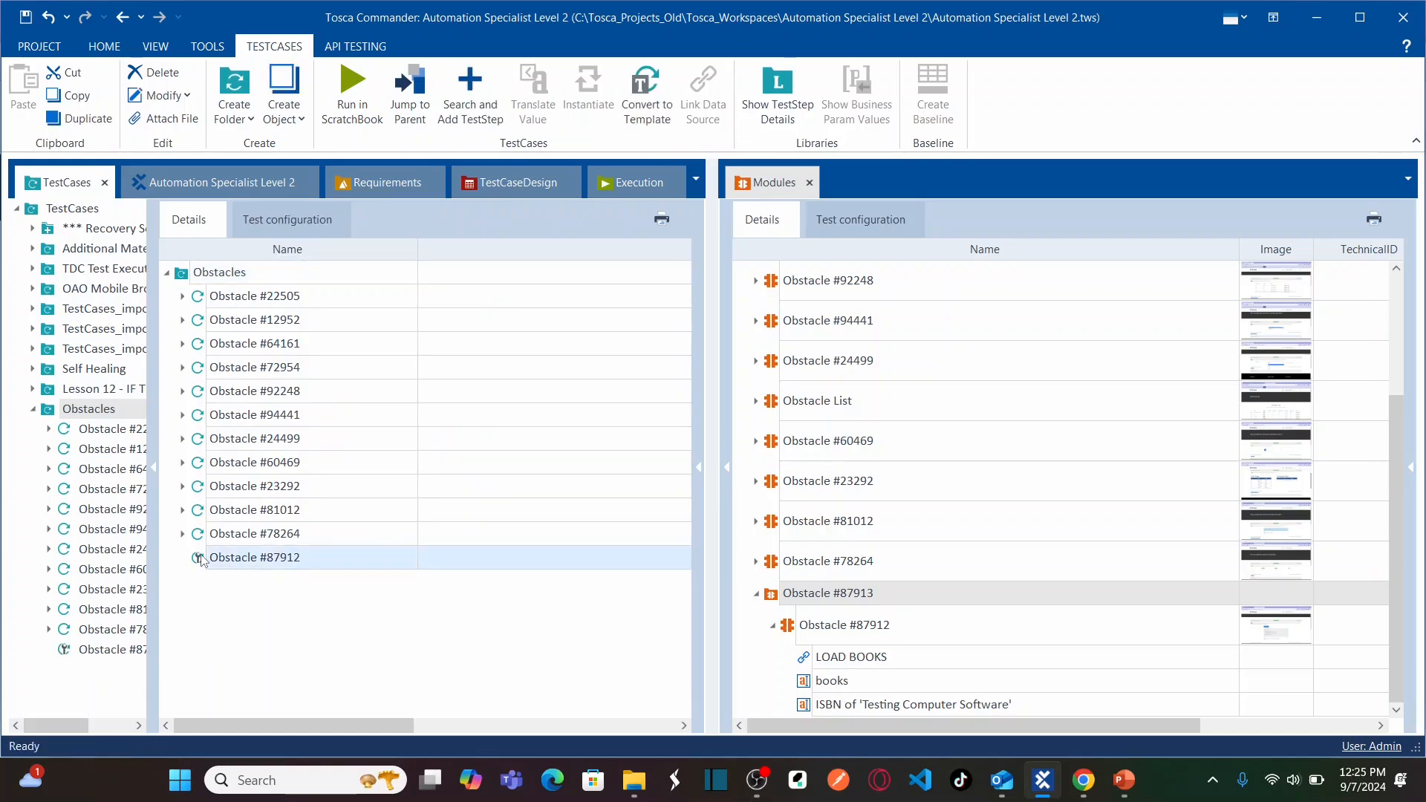
# Open the Obstacle #87912 test case, add the Obstacle #87912 module to it as a test step, and expand that step.
pyautogui.doubleClick(199, 558)
pyautogui.moveTo(742, 387); pyautogui.dragTo(880, 387)
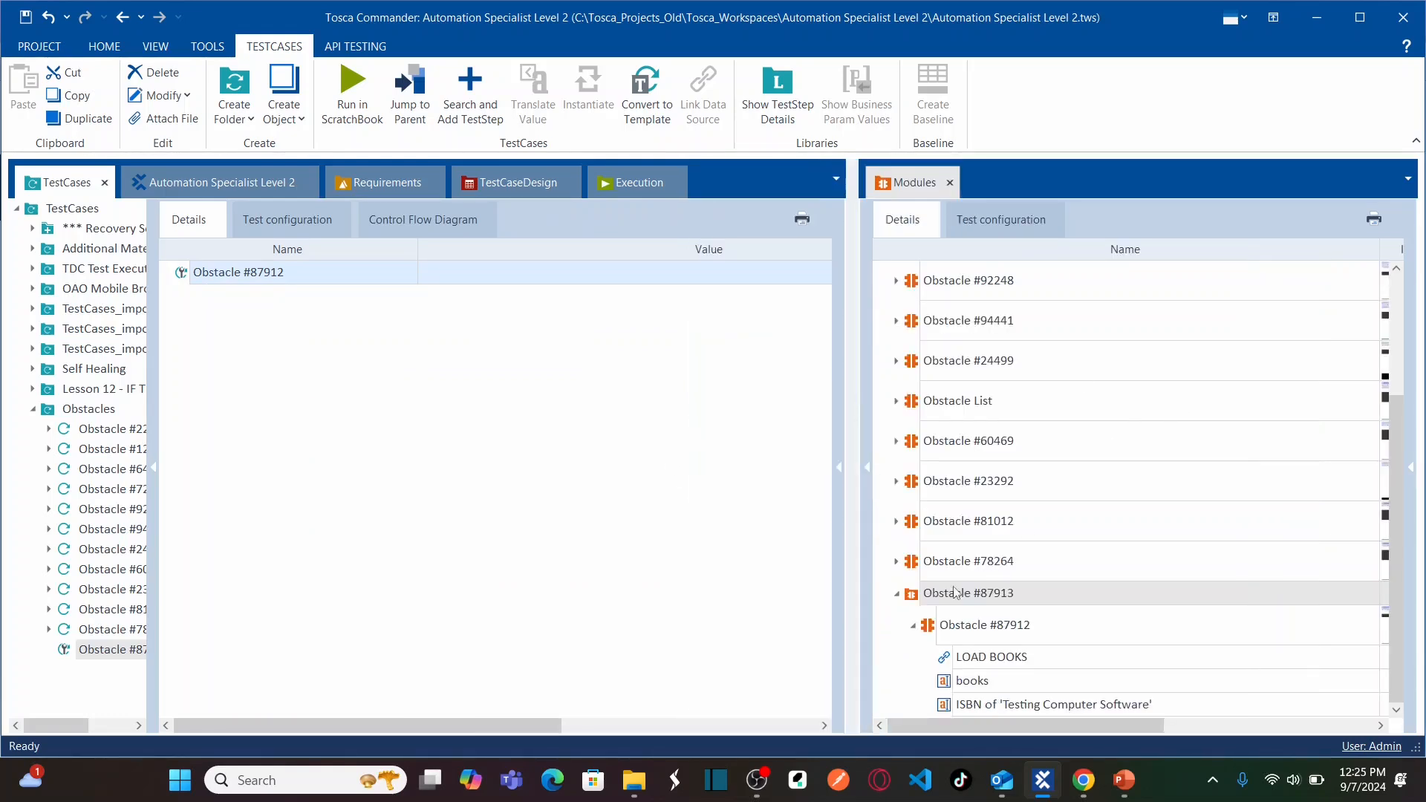
pyautogui.click(929, 632)
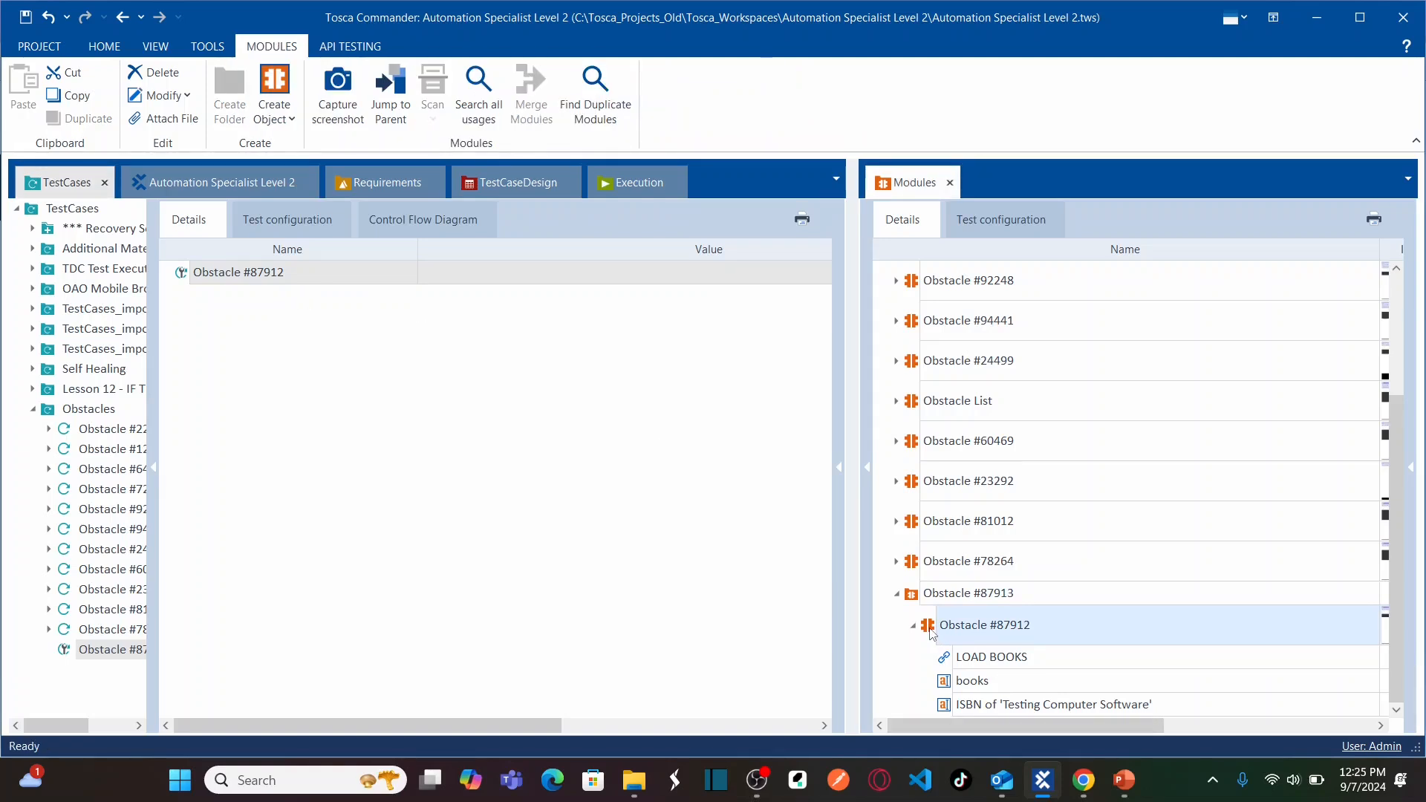
pyautogui.moveTo(929, 632); pyautogui.dragTo(258, 268)
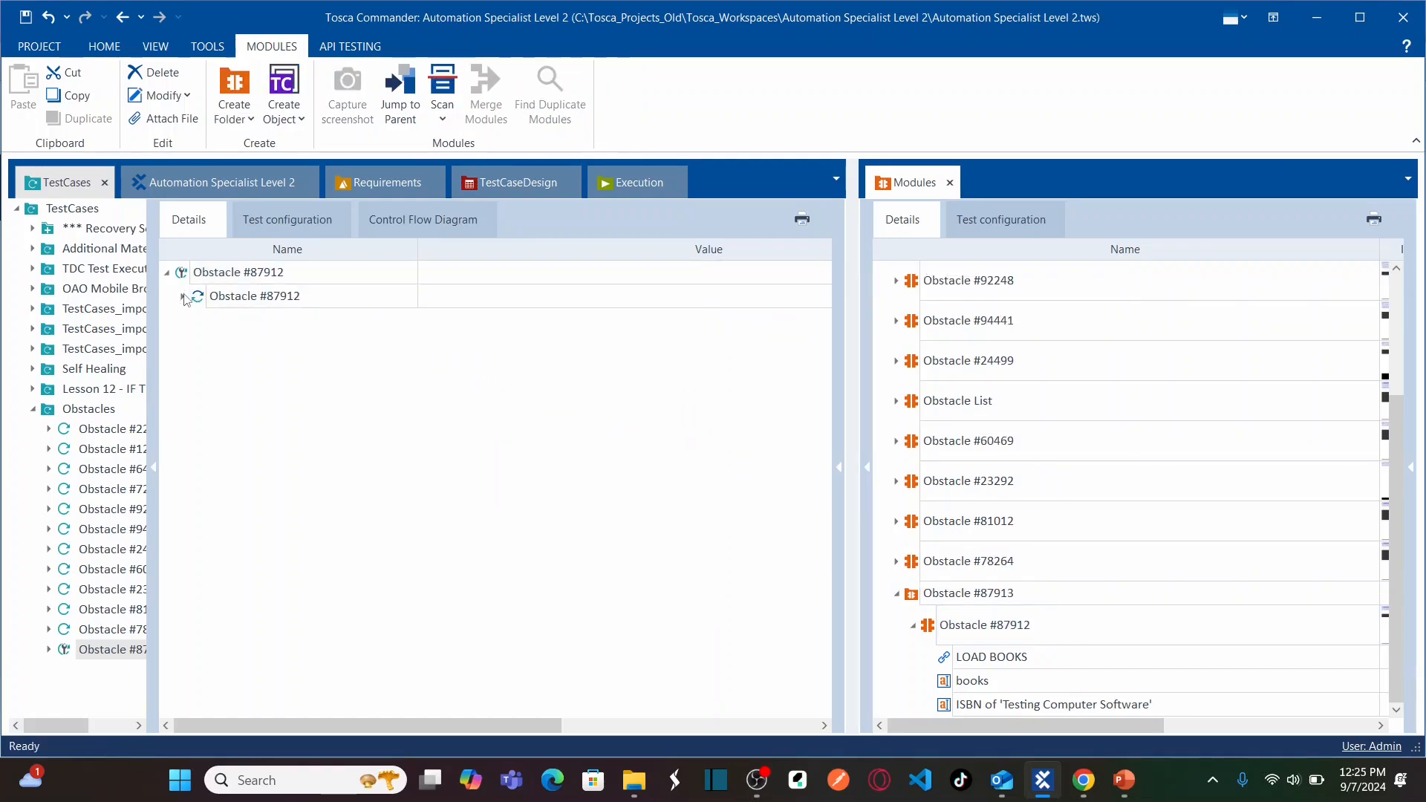
pyautogui.click(183, 297)
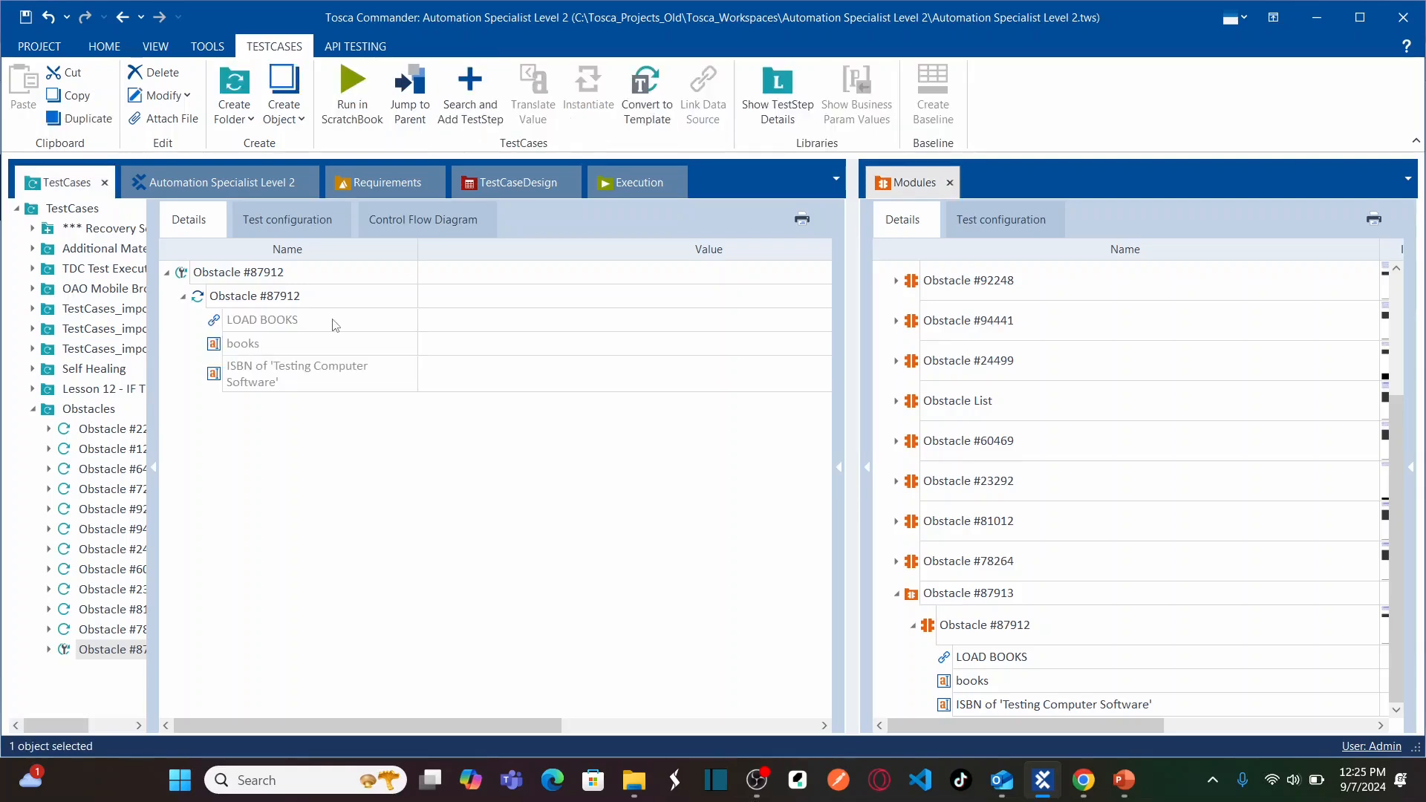
# Rename the test step in the Obstacle #87912 test case as "Load XML structure".
pyautogui.click(313, 300)
pyautogui.click(313, 297)
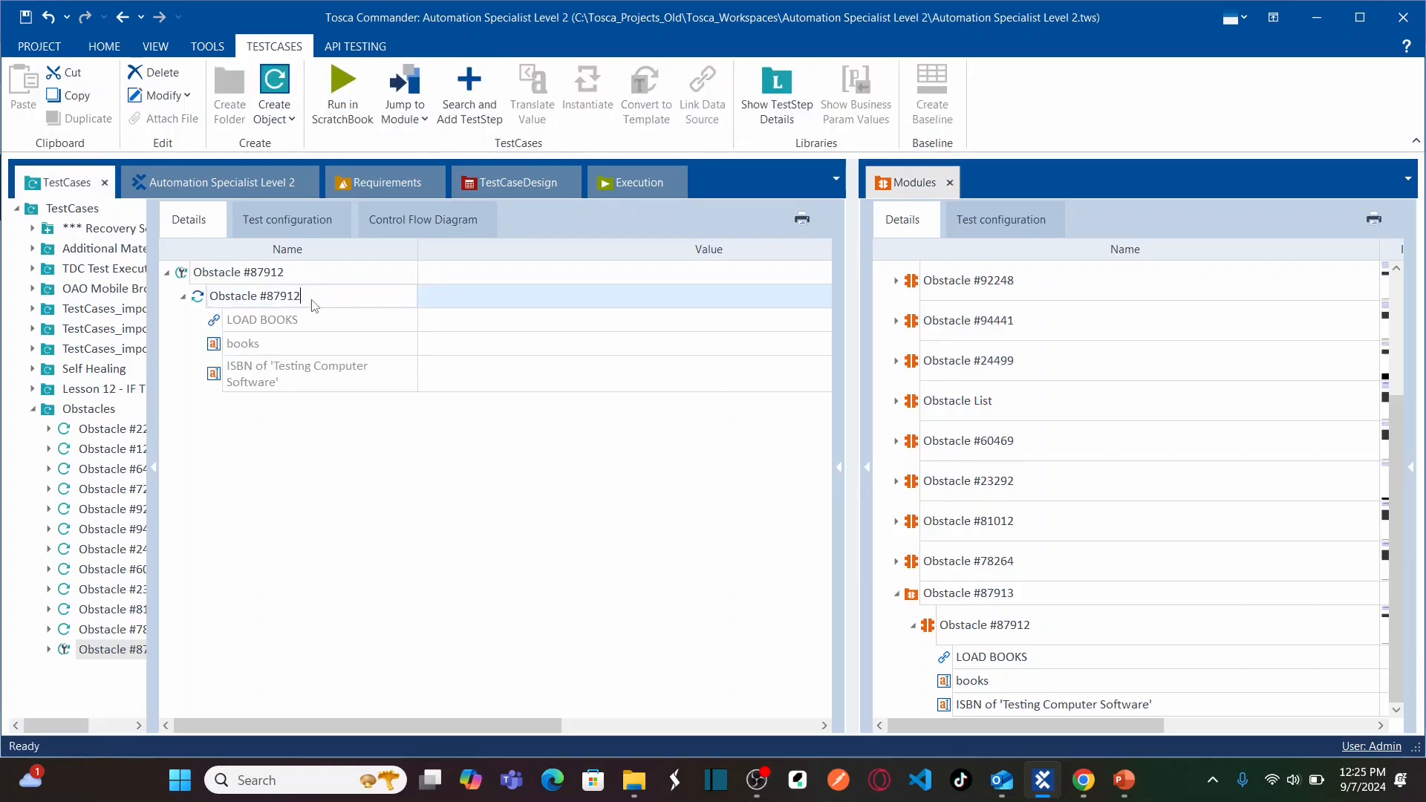
pyautogui.hotkey('ctrl', 'shift', 'Left')
pyautogui.hotkey('ctrl', 'shift', 'Left')
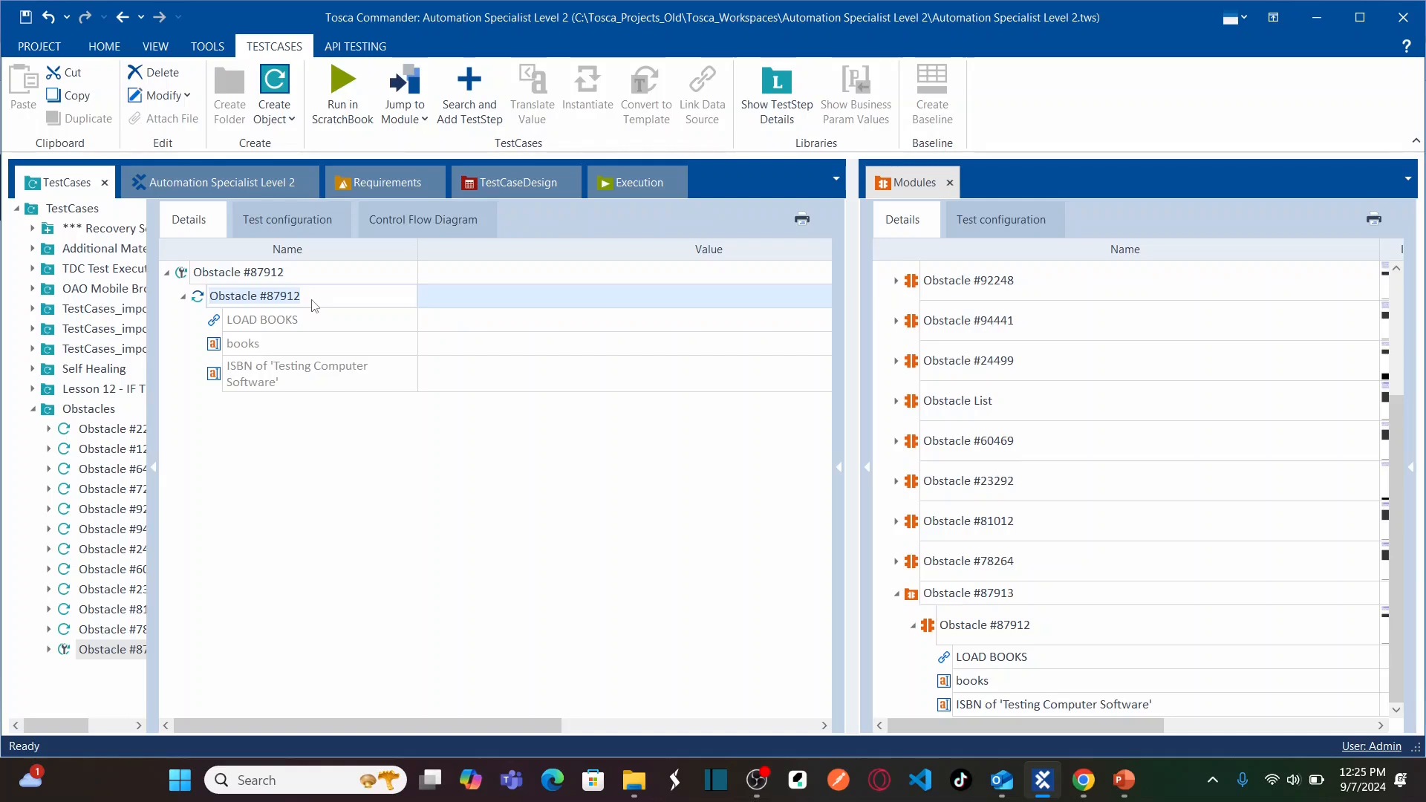
pyautogui.write('Load XM')
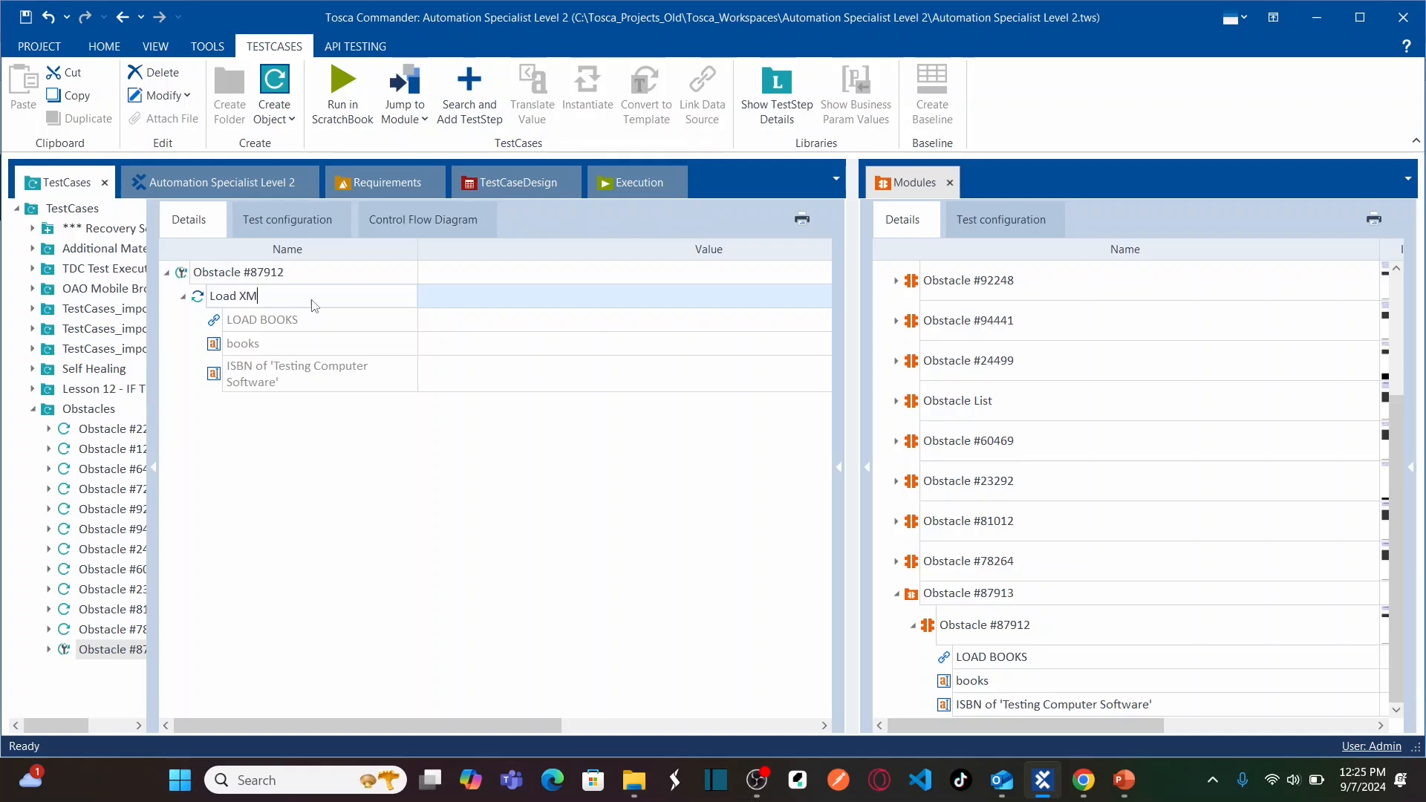
pyautogui.write('L structure')
pyautogui.press('Return')
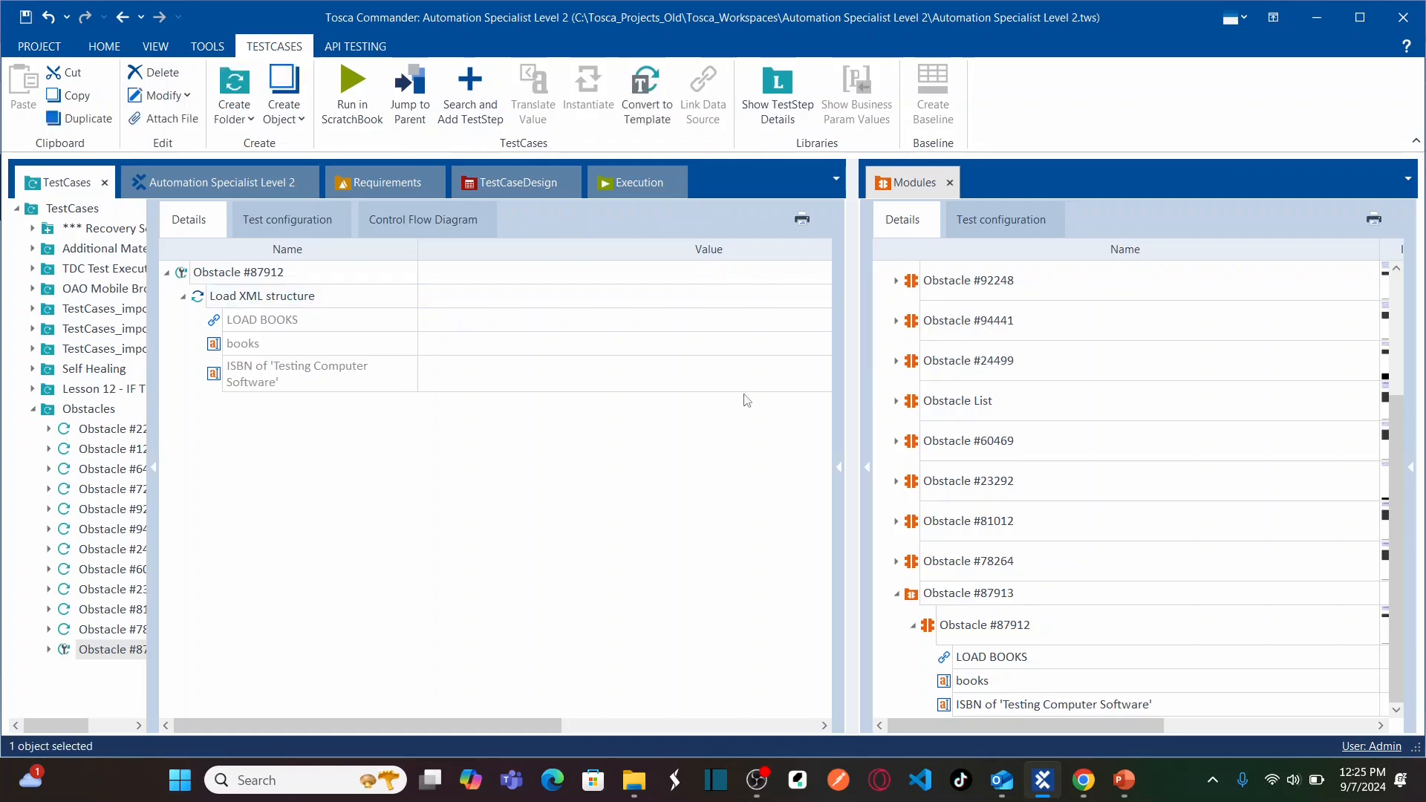
# Set the LOAD BOOKS value to X in the Load XML structure step, with the ActionMode column in view.
pyautogui.moveTo(856, 324); pyautogui.dragTo(1092, 325)
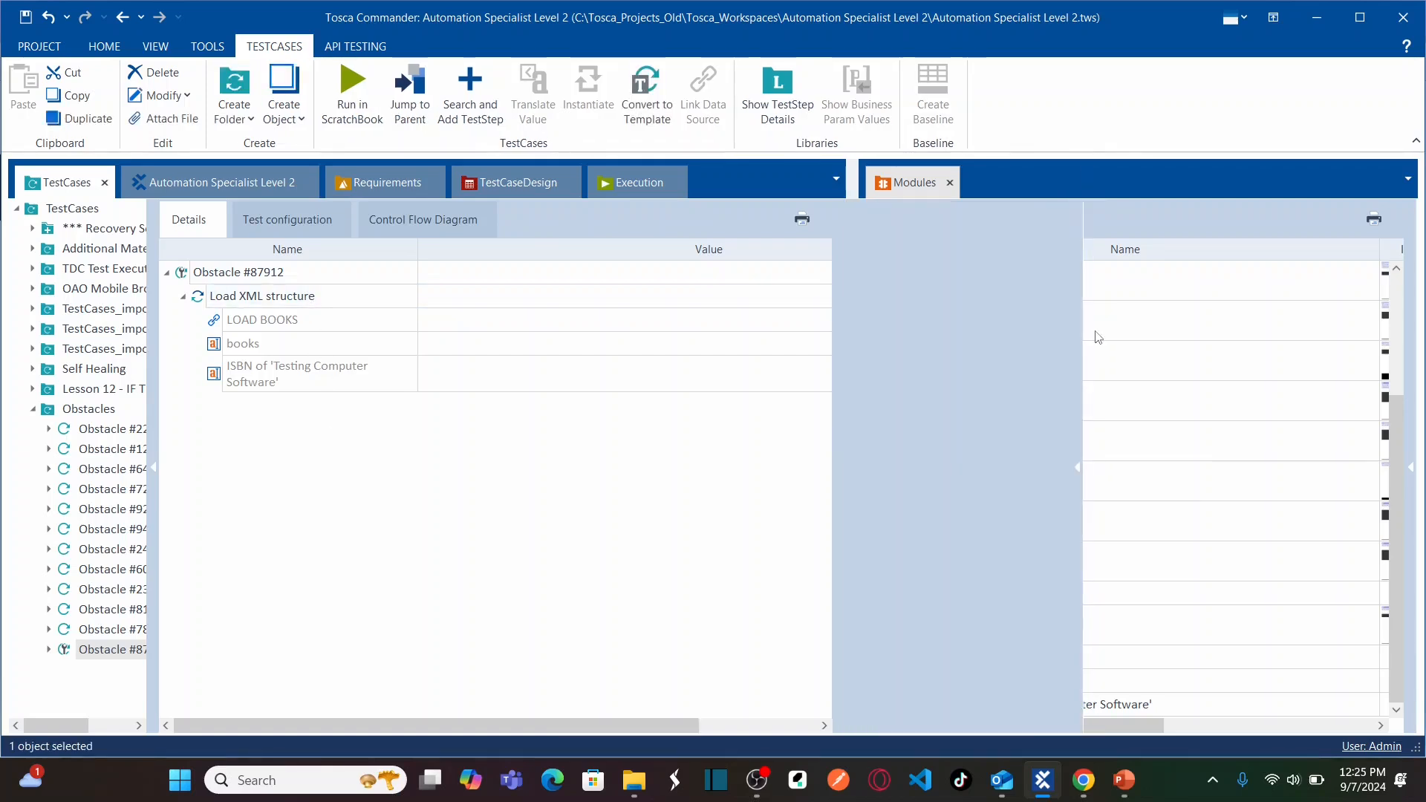
pyautogui.hotkey('alt', 'Tab')
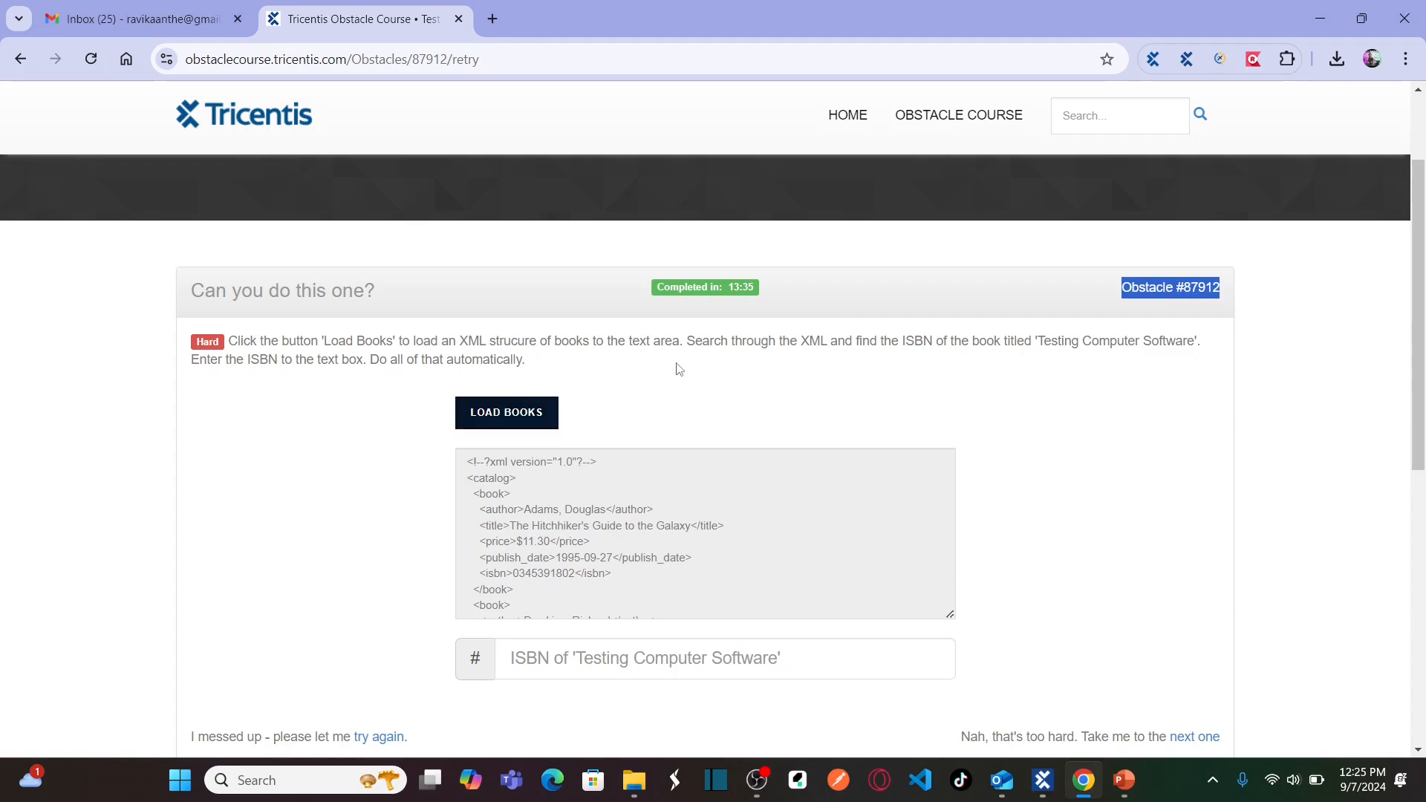
pyautogui.hotkey('alt', 'Tab')
pyautogui.click(651, 327)
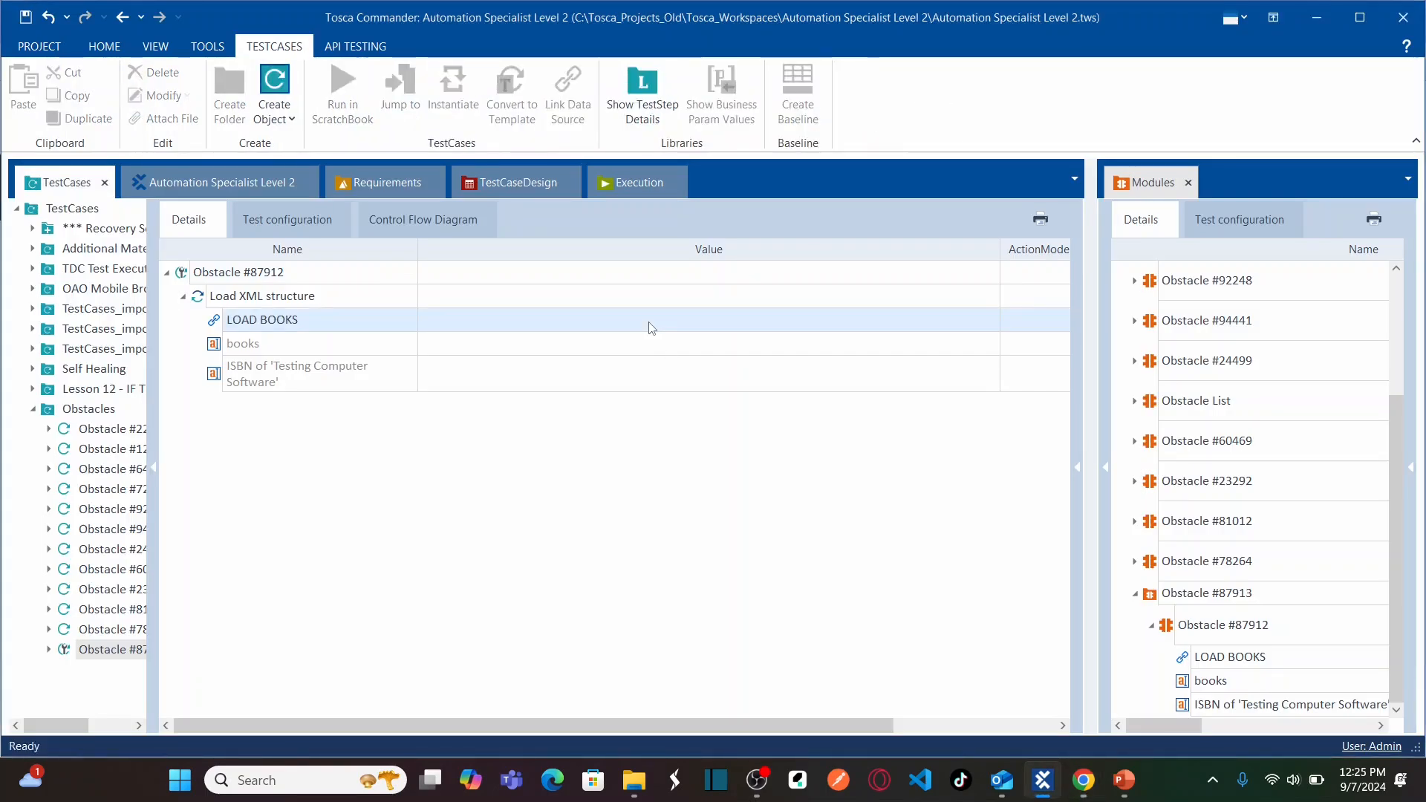
pyautogui.click(651, 327)
pyautogui.write('X')
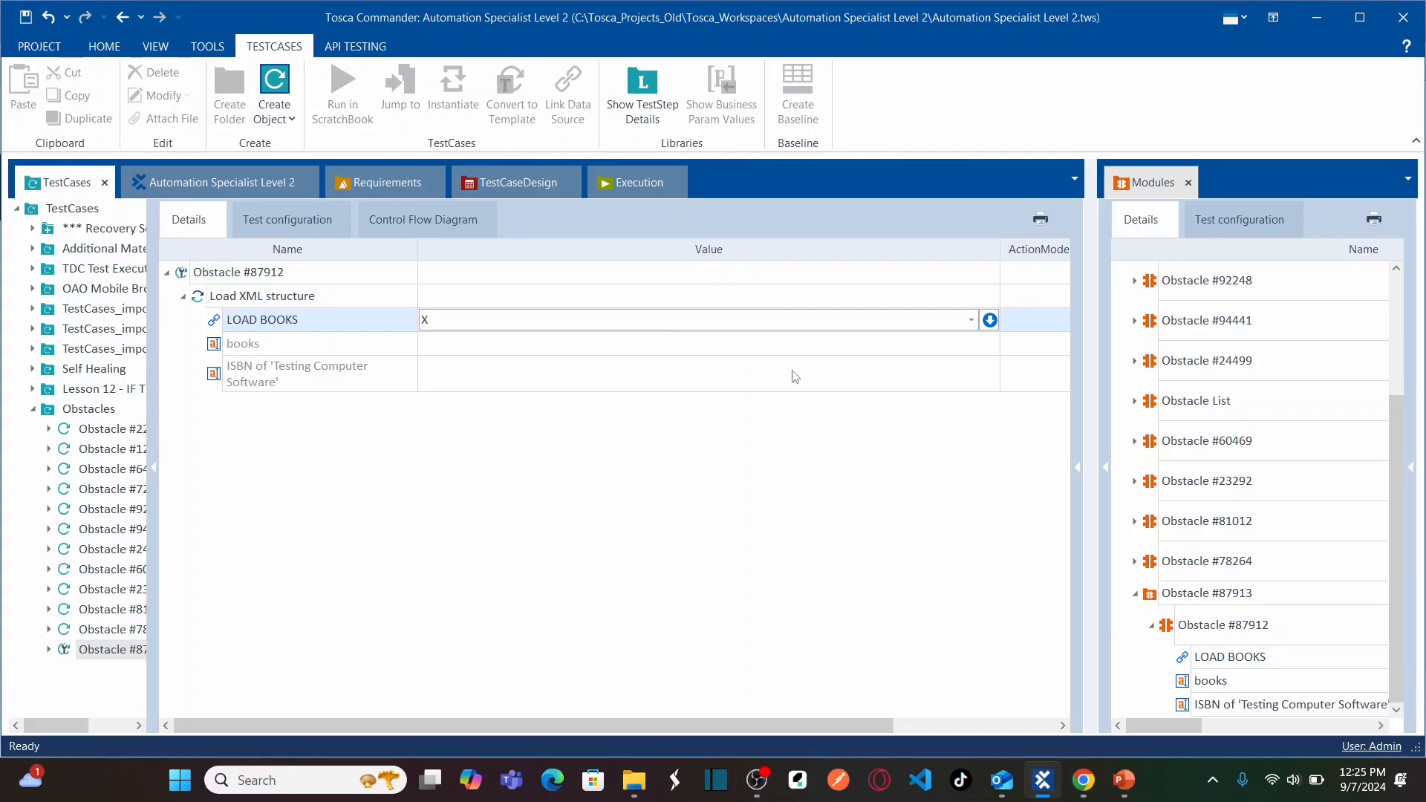
pyautogui.click(809, 384)
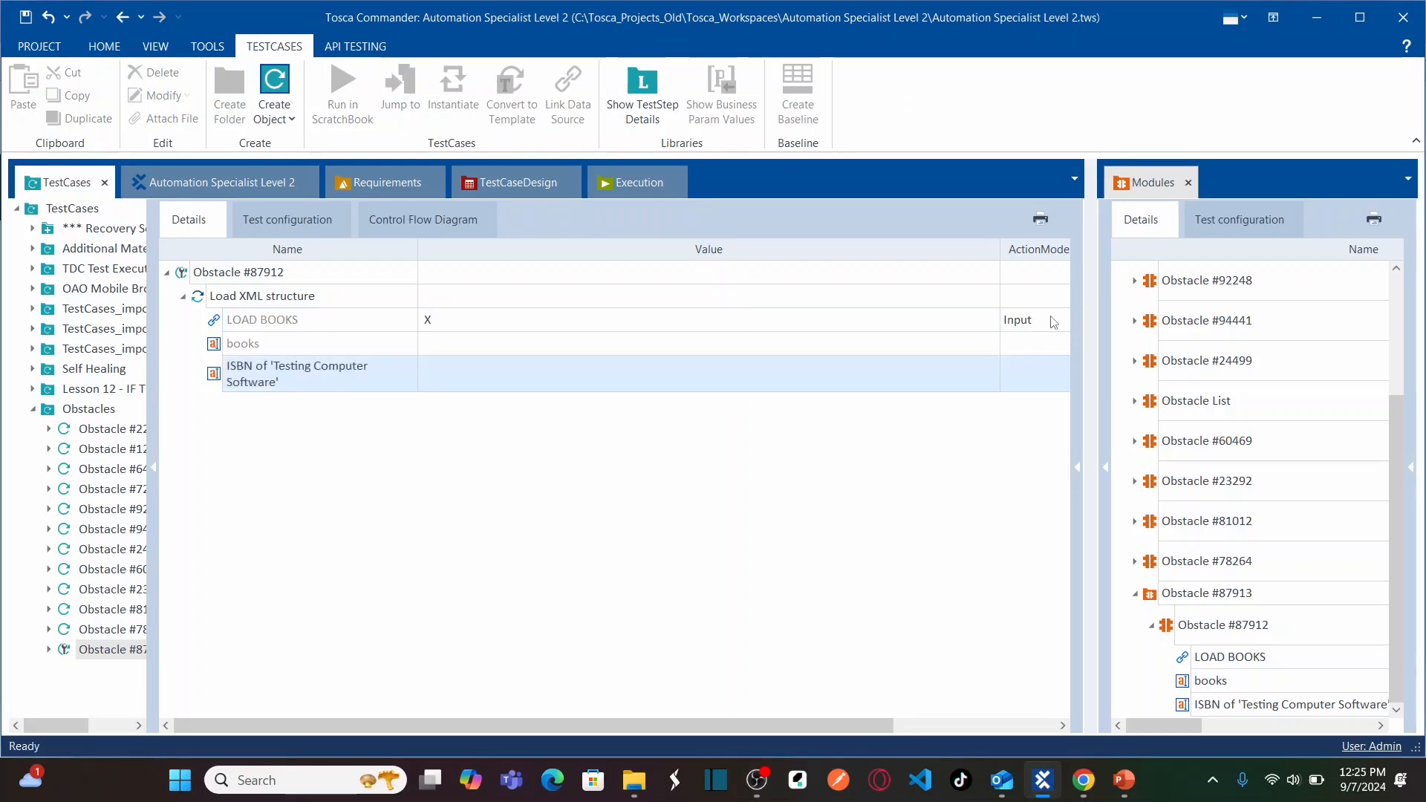
pyautogui.moveTo(1089, 345); pyautogui.dragTo(1134, 345)
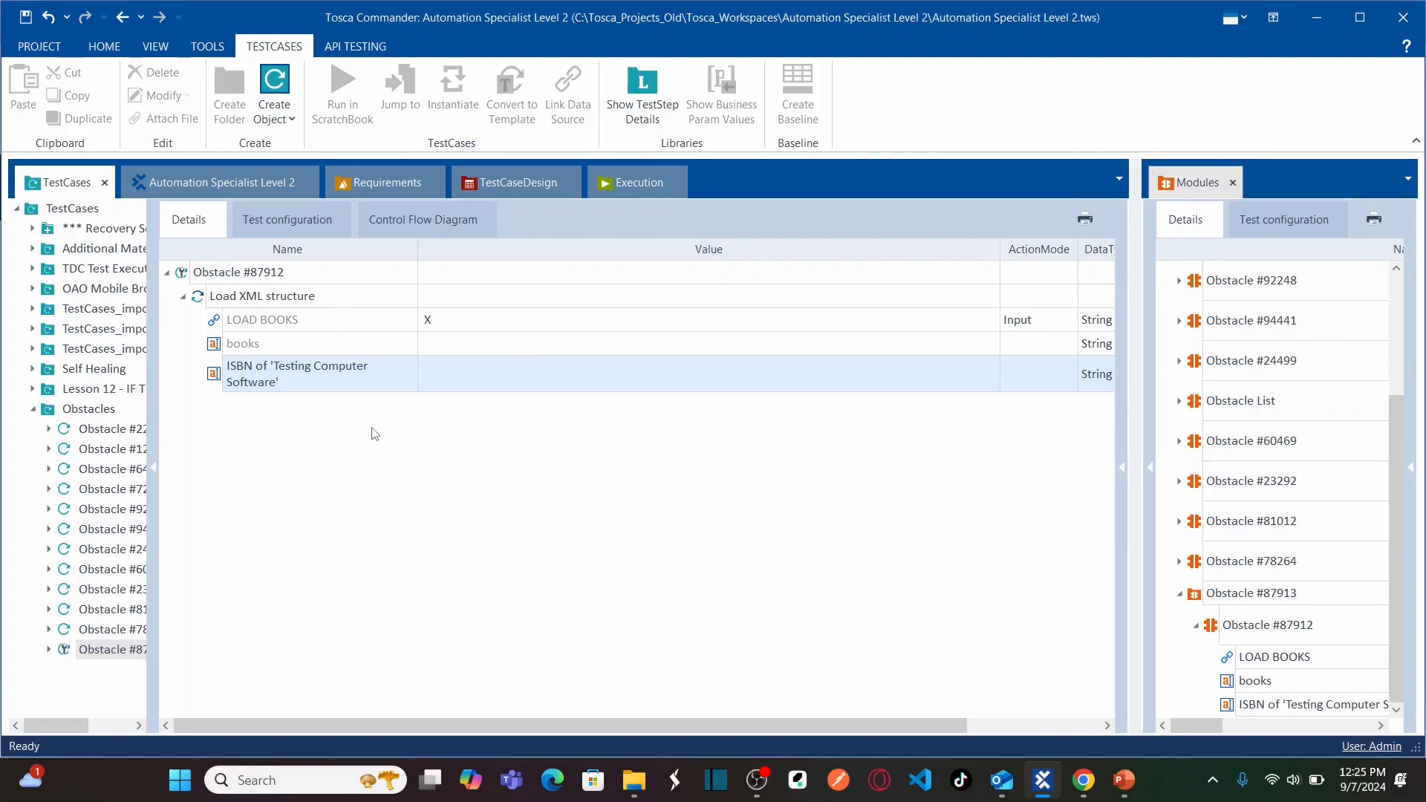
# Set the books value to B_XMLcontent and its ActionMode to Buffer in the Load XML structure step.
pyautogui.hotkey('alt', 'Tab')
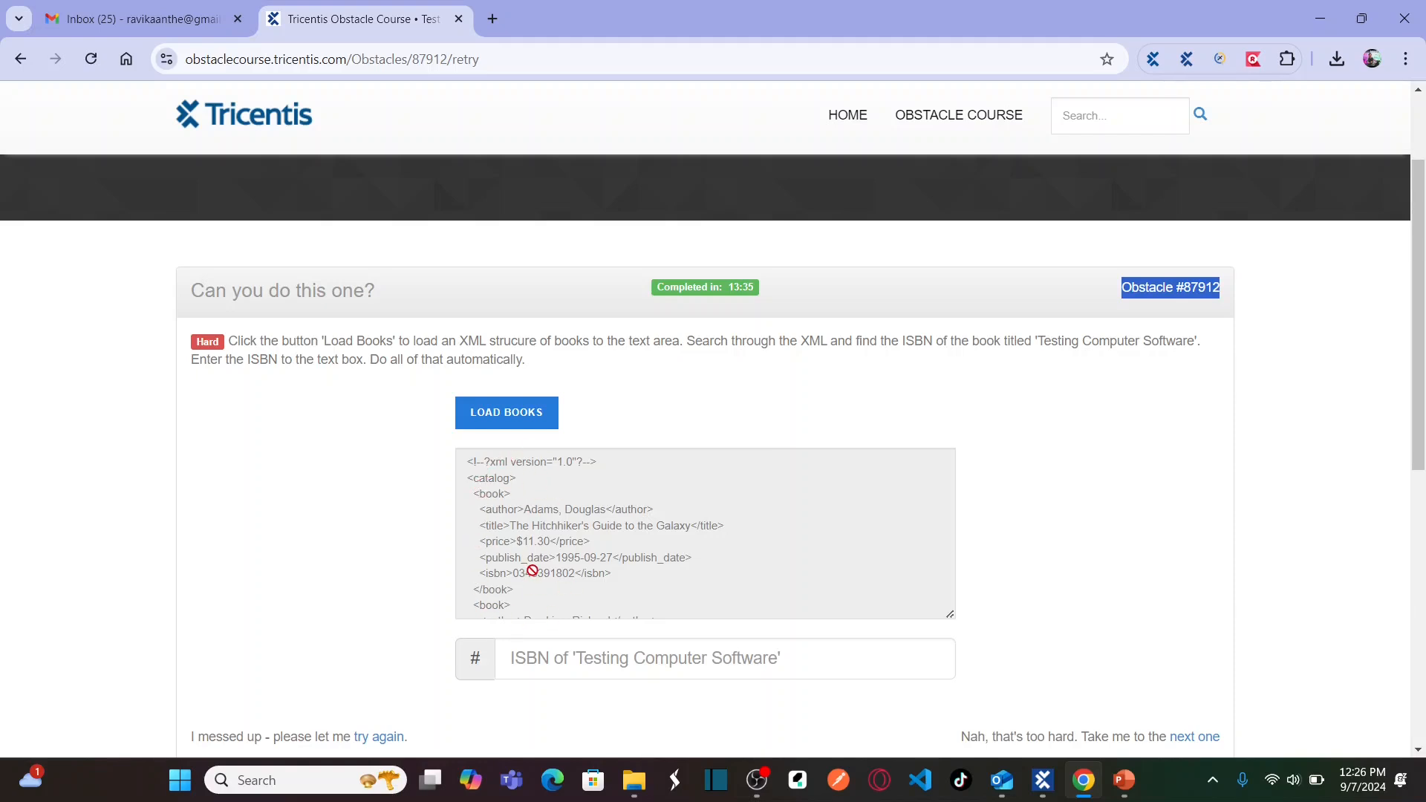
pyautogui.hotkey('alt', 'Tab')
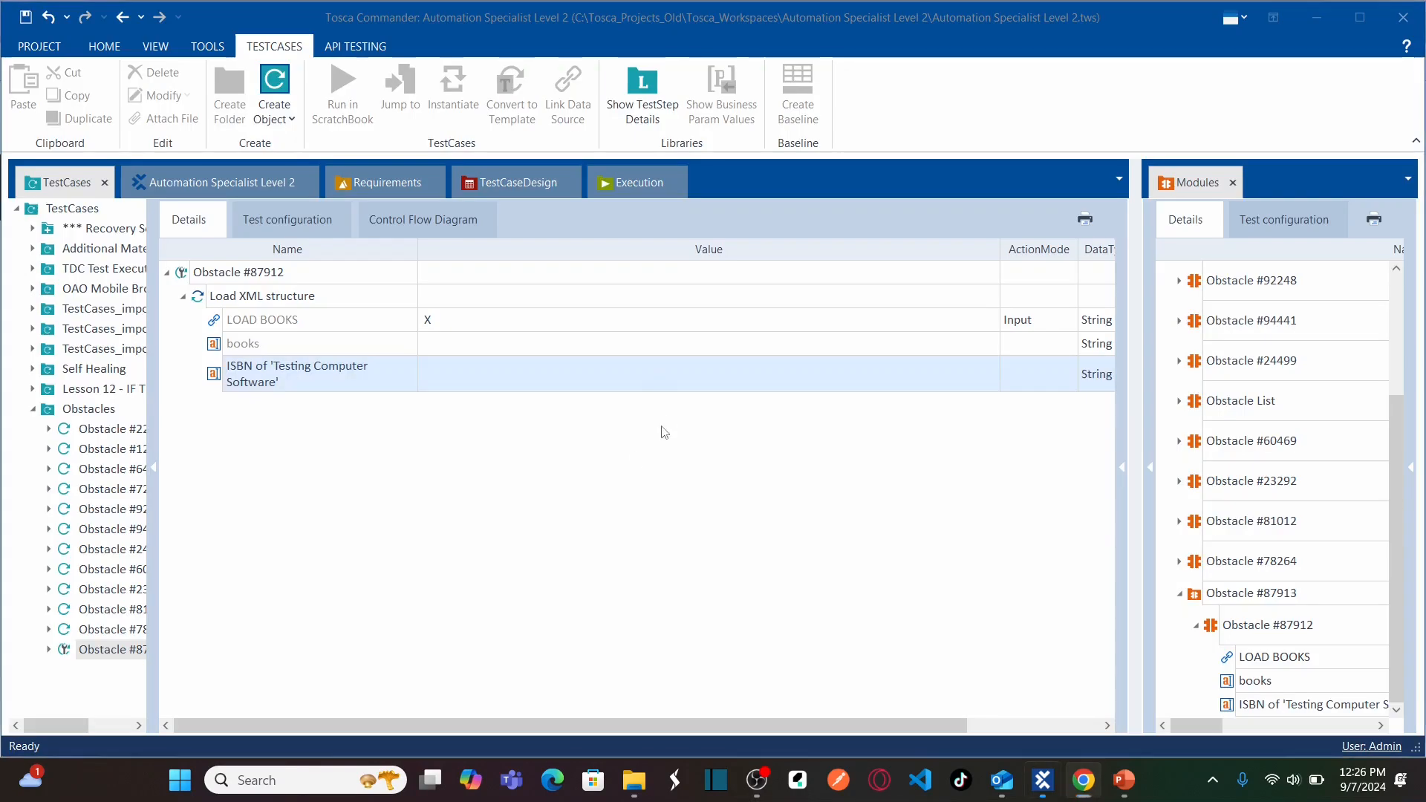
pyautogui.click(554, 342)
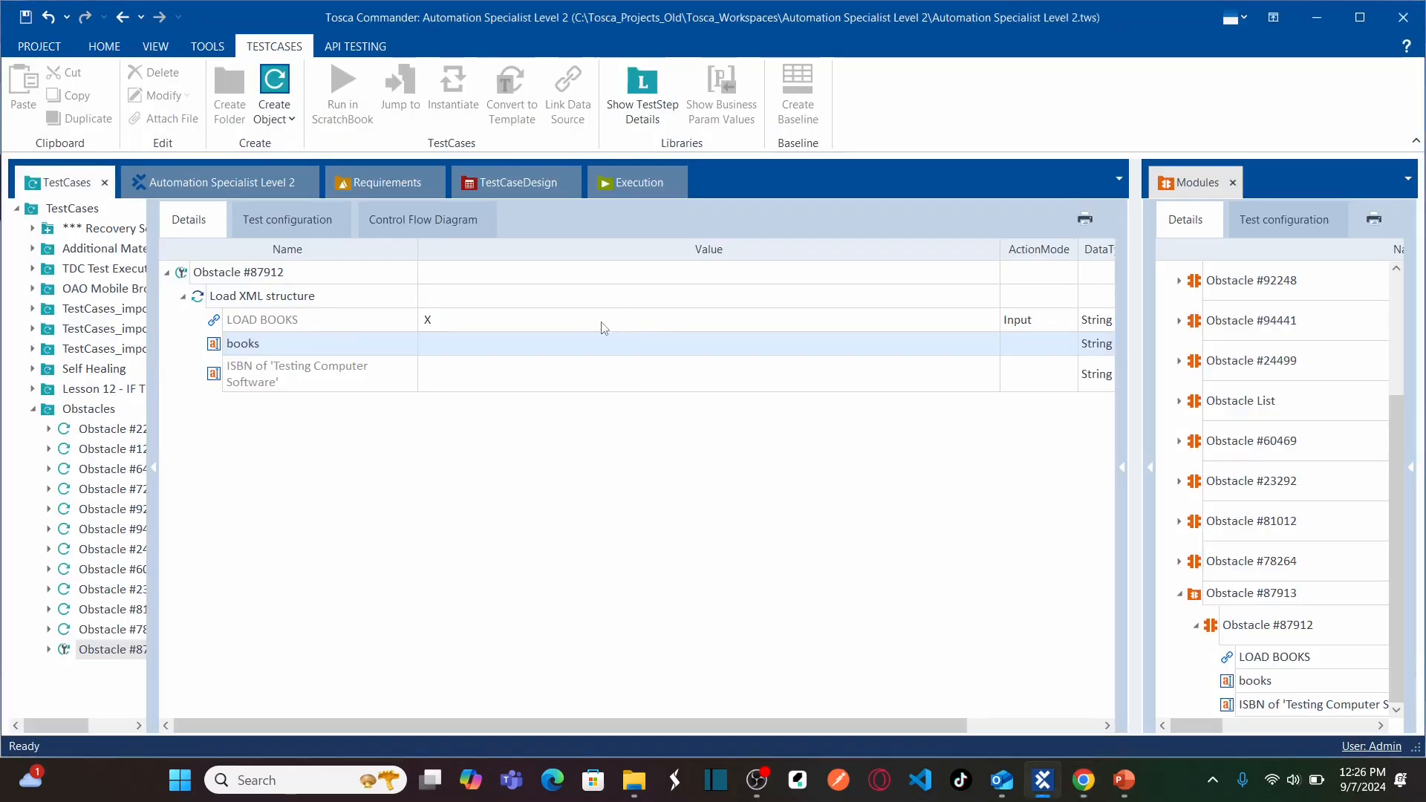
pyautogui.click(575, 350)
pyautogui.write('B_XM')
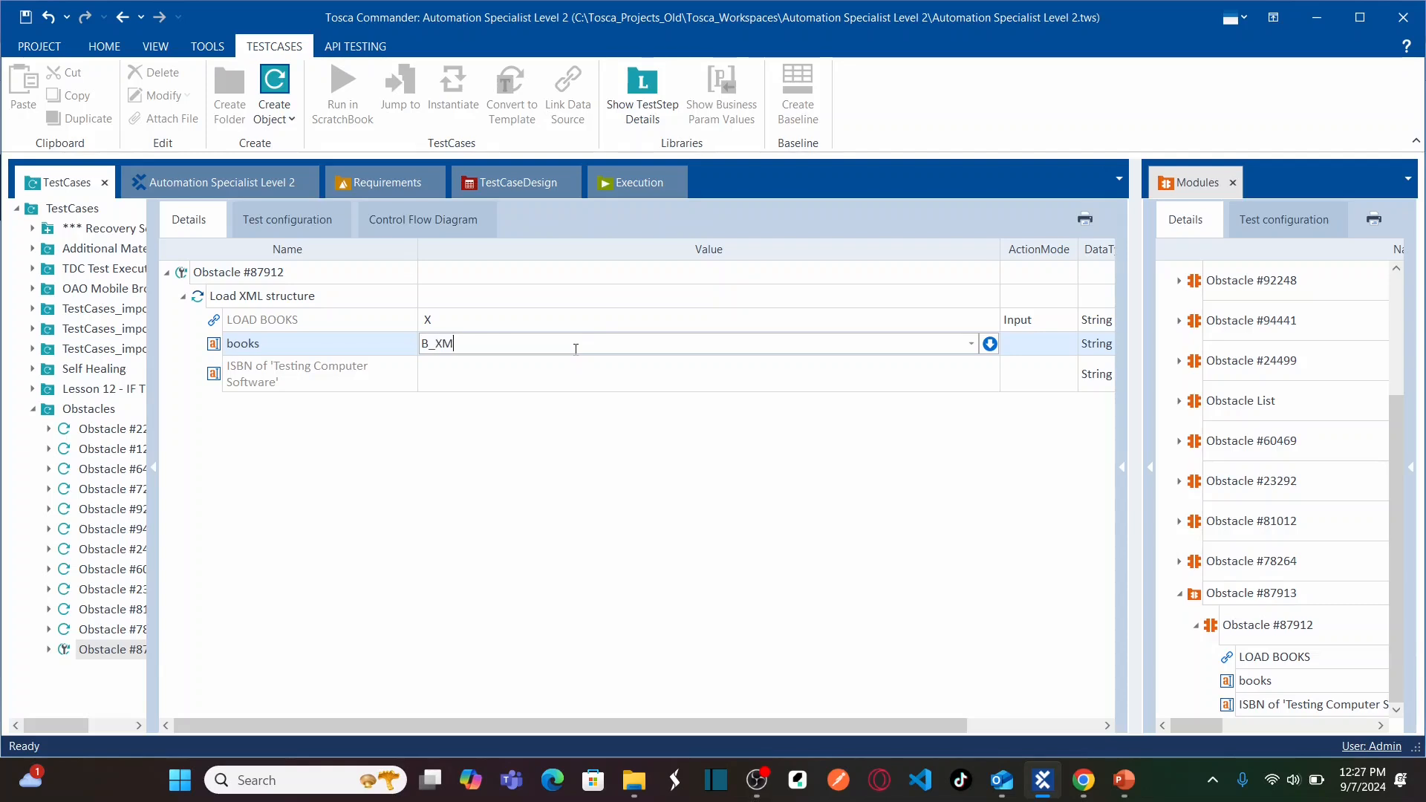
pyautogui.write('LCOnt')
pyautogui.press('BackSpace')
pyautogui.press('BackSpace')
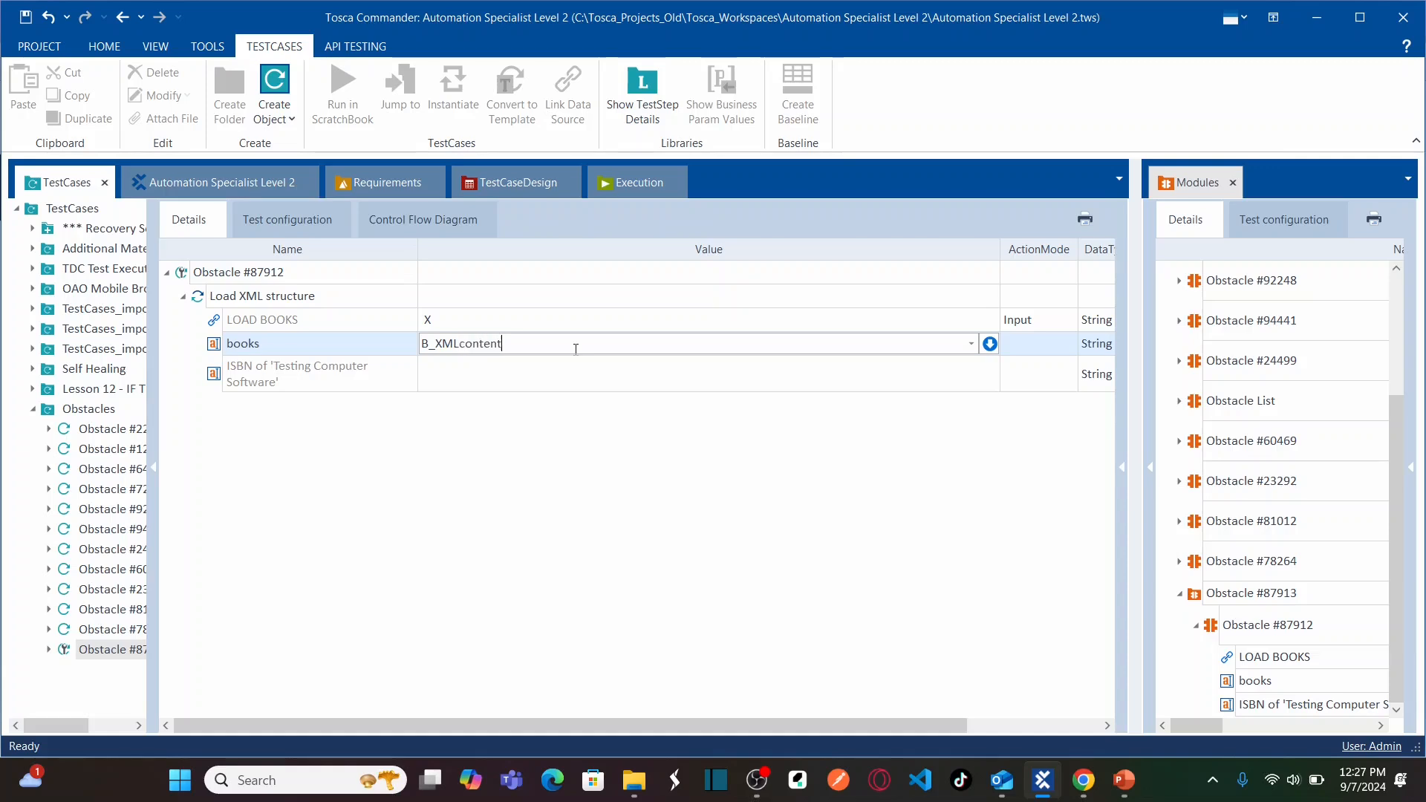
pyautogui.click(945, 369)
pyautogui.click(1050, 346)
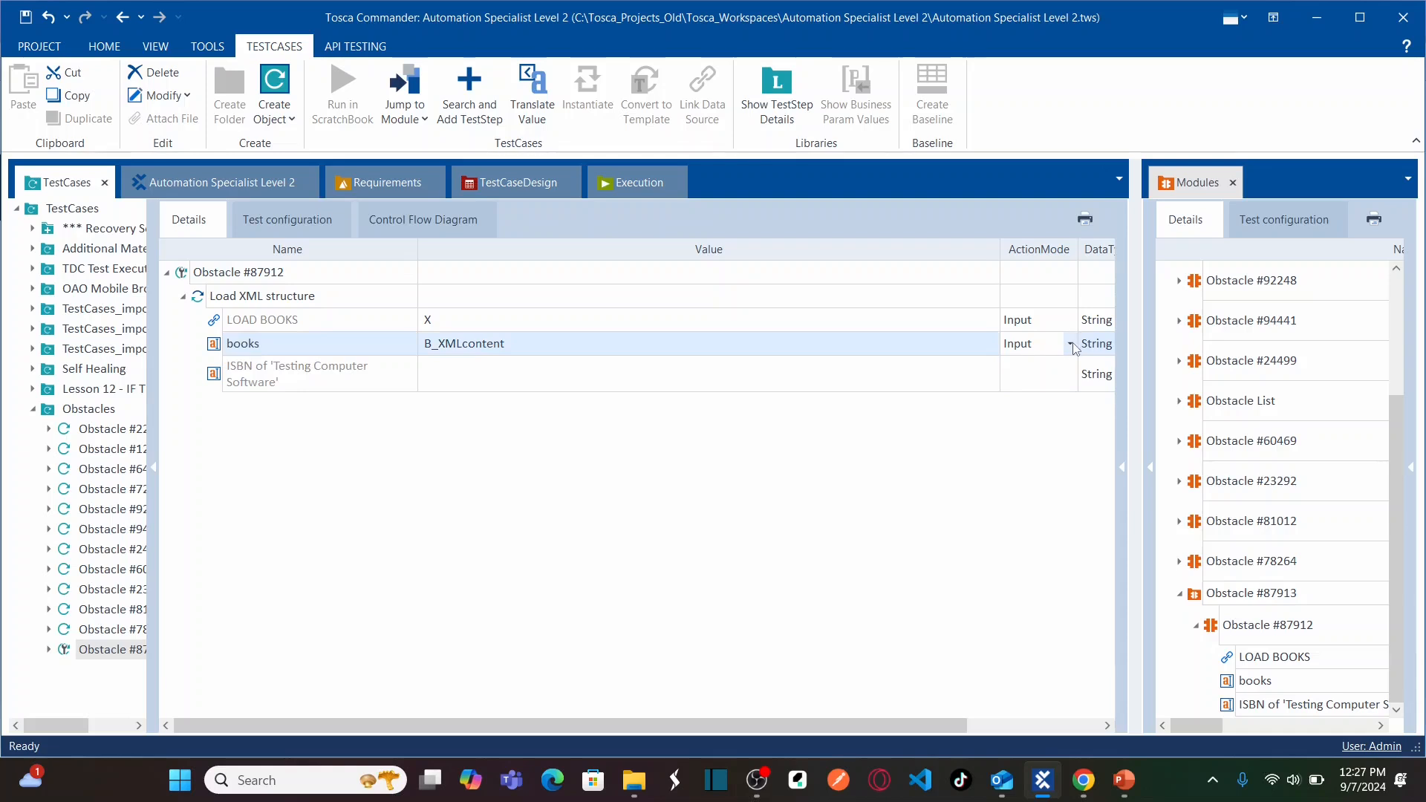
pyautogui.click(1074, 347)
pyautogui.click(1030, 406)
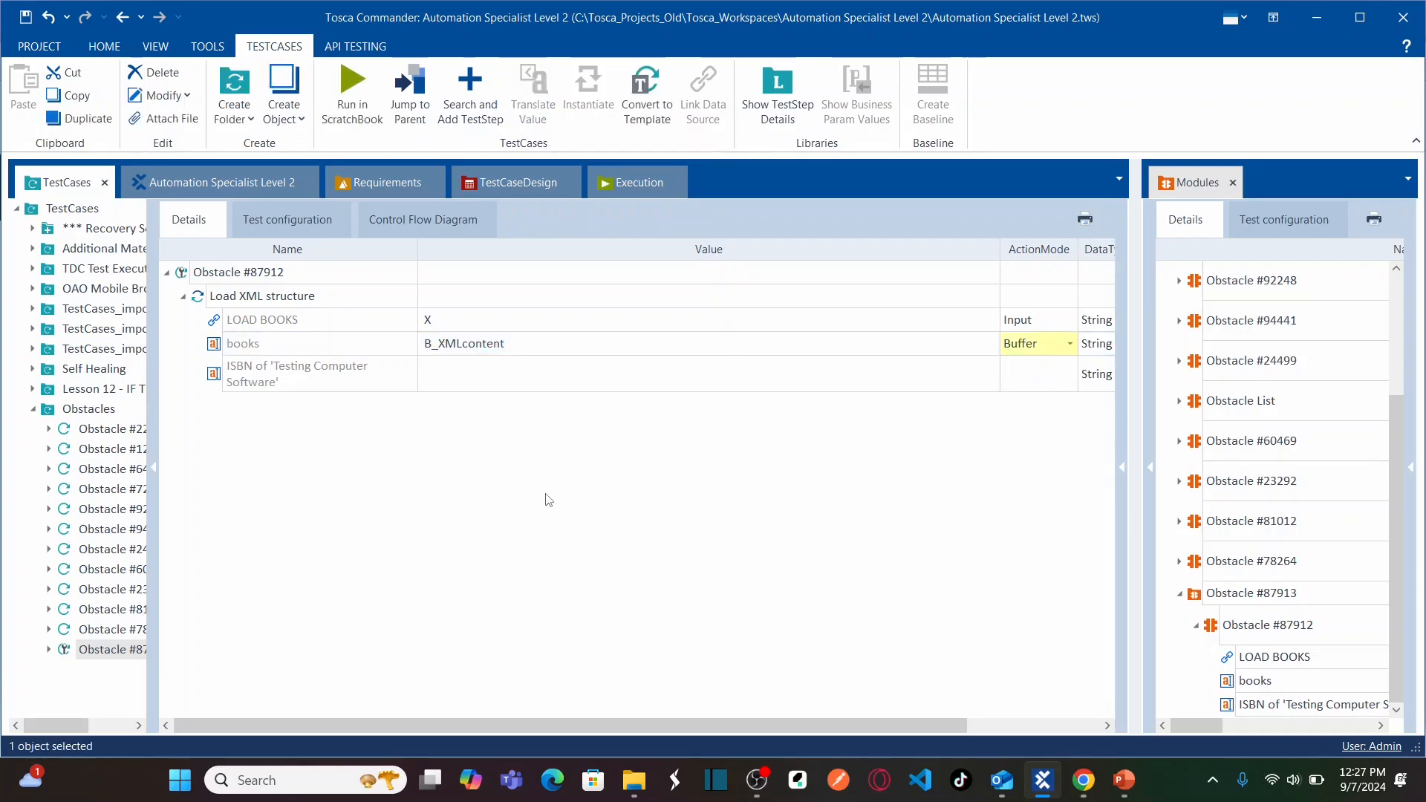
# Search for "create fi" and add the standard TBox Read/Create File module as a test step to the Obstacle #87912 test case.
pyautogui.hotkey('alt', 'Tab')
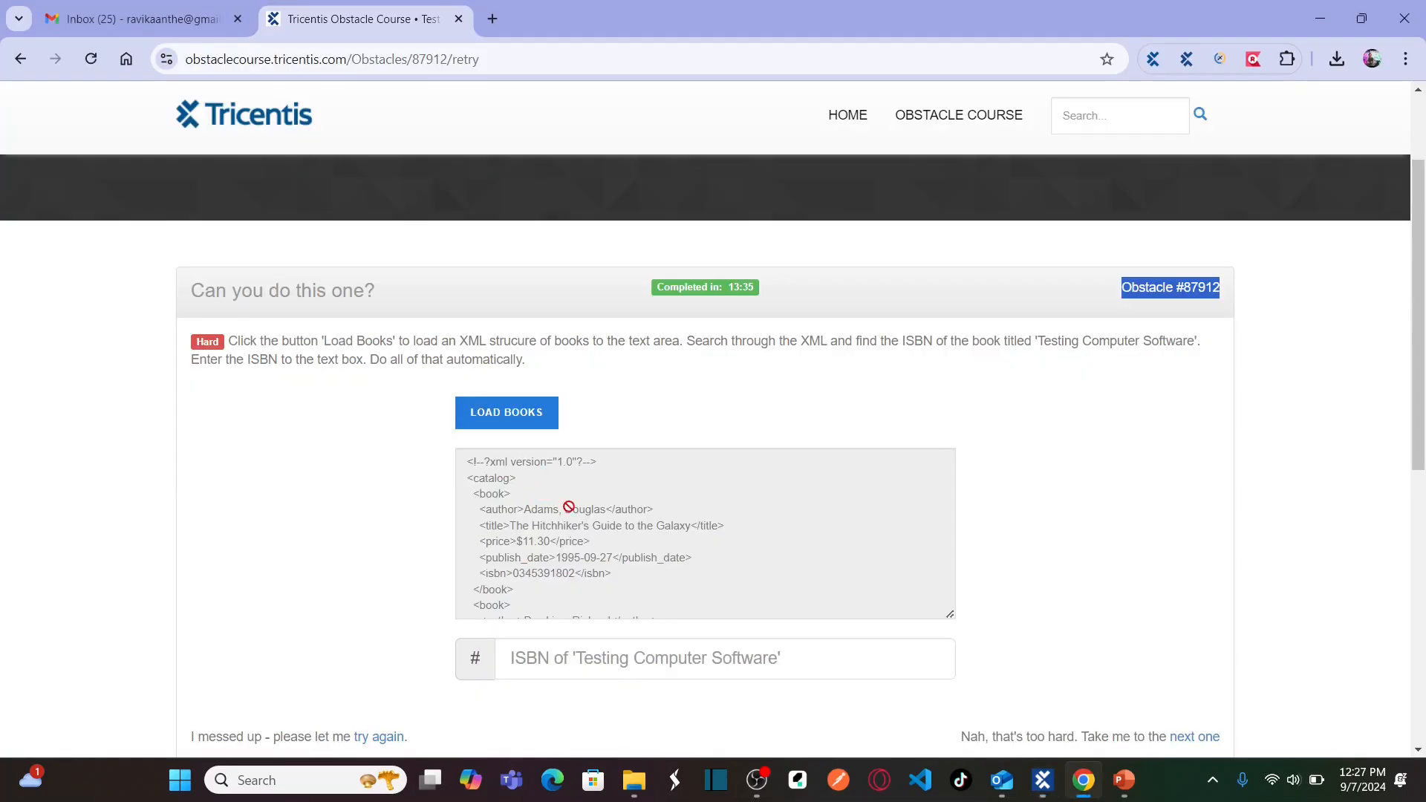
pyautogui.hotkey('alt', 'Tab')
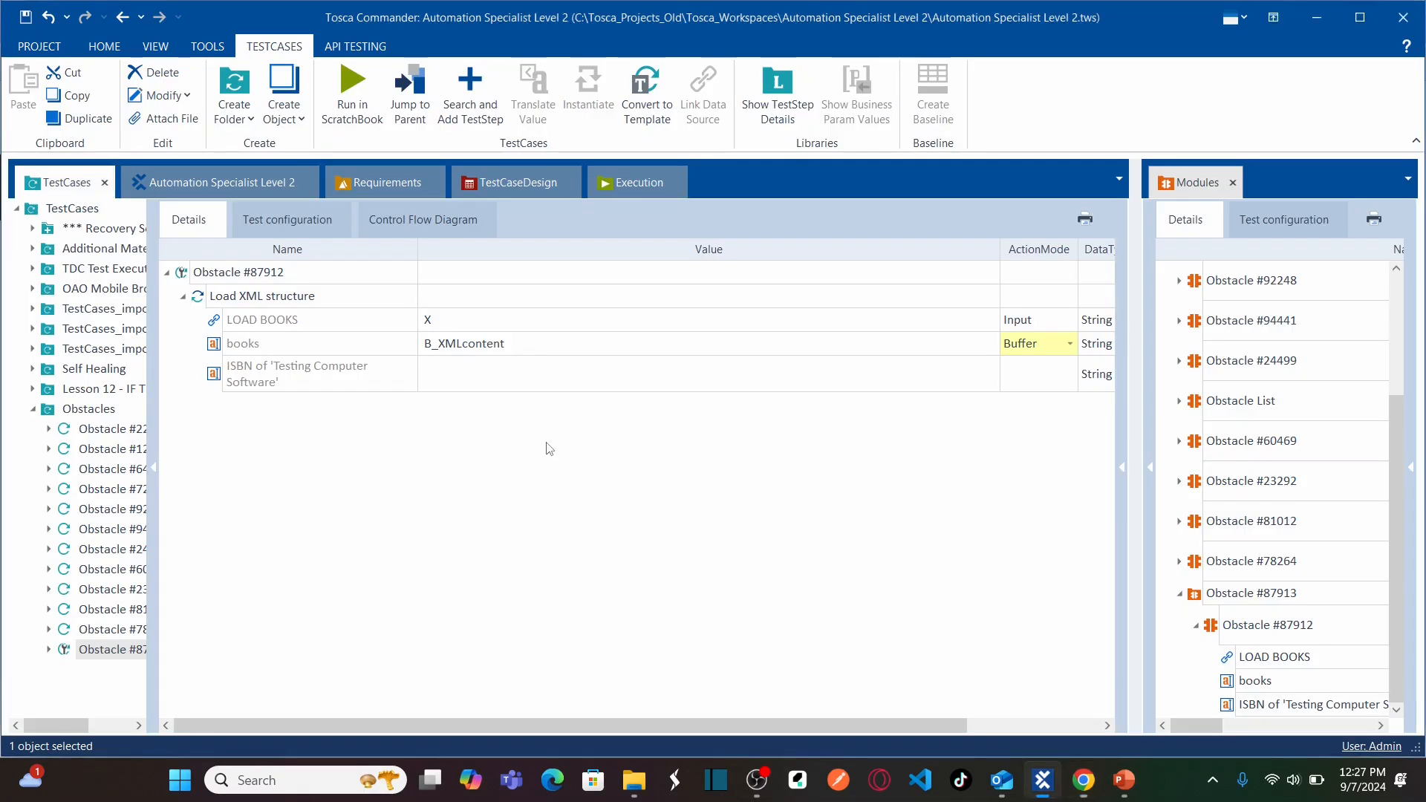
pyautogui.click(215, 276)
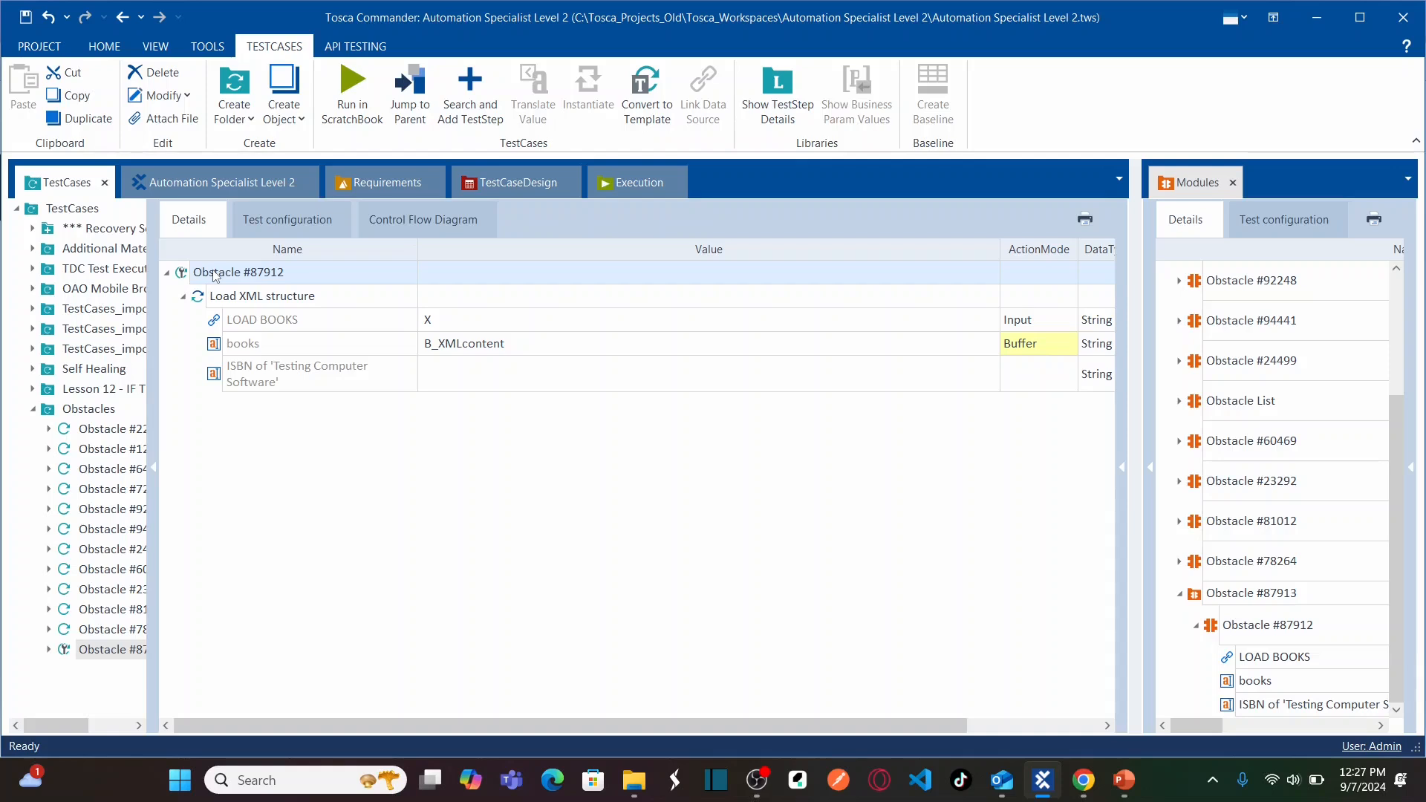
pyautogui.hotkey('ctrl', 't')
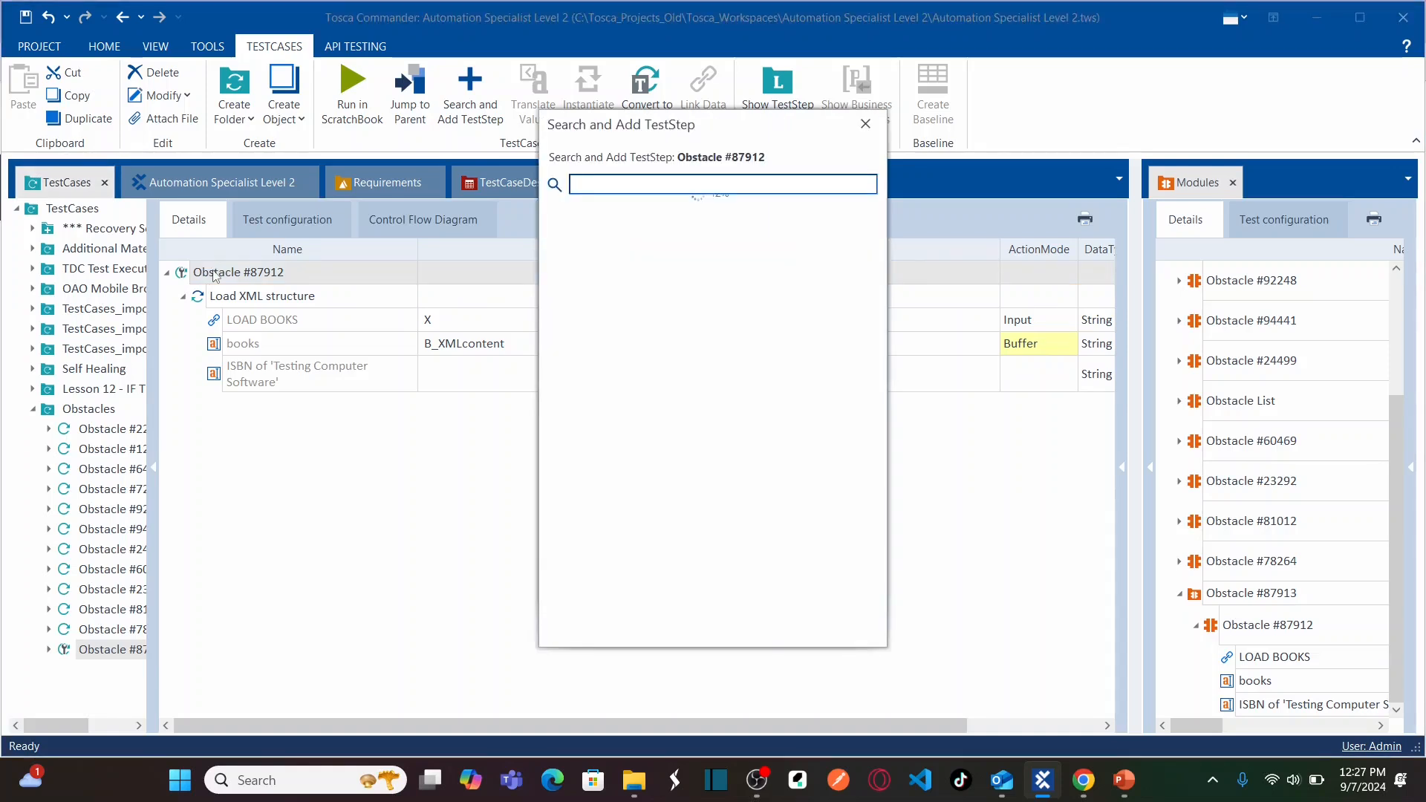
pyautogui.write('create')
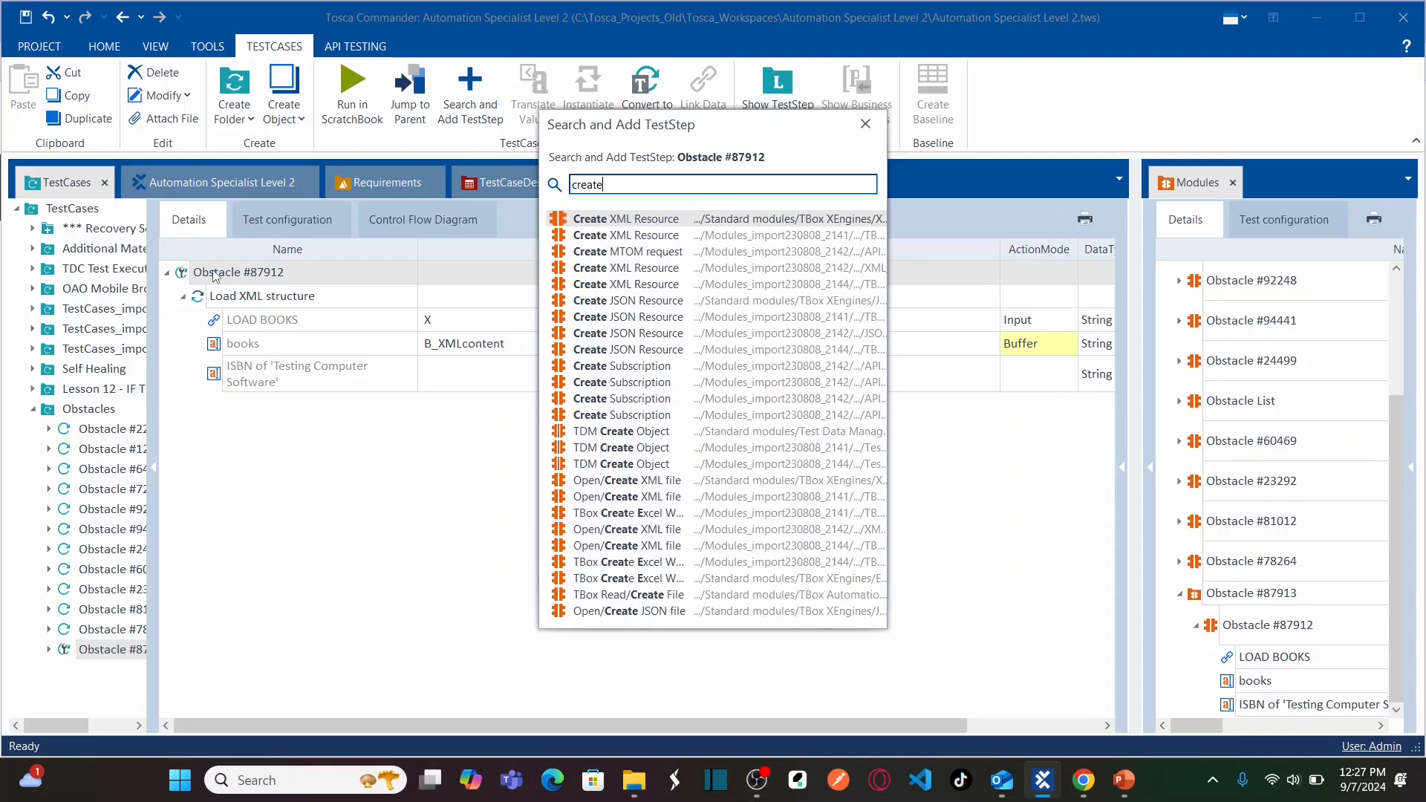
pyautogui.write(' fi')
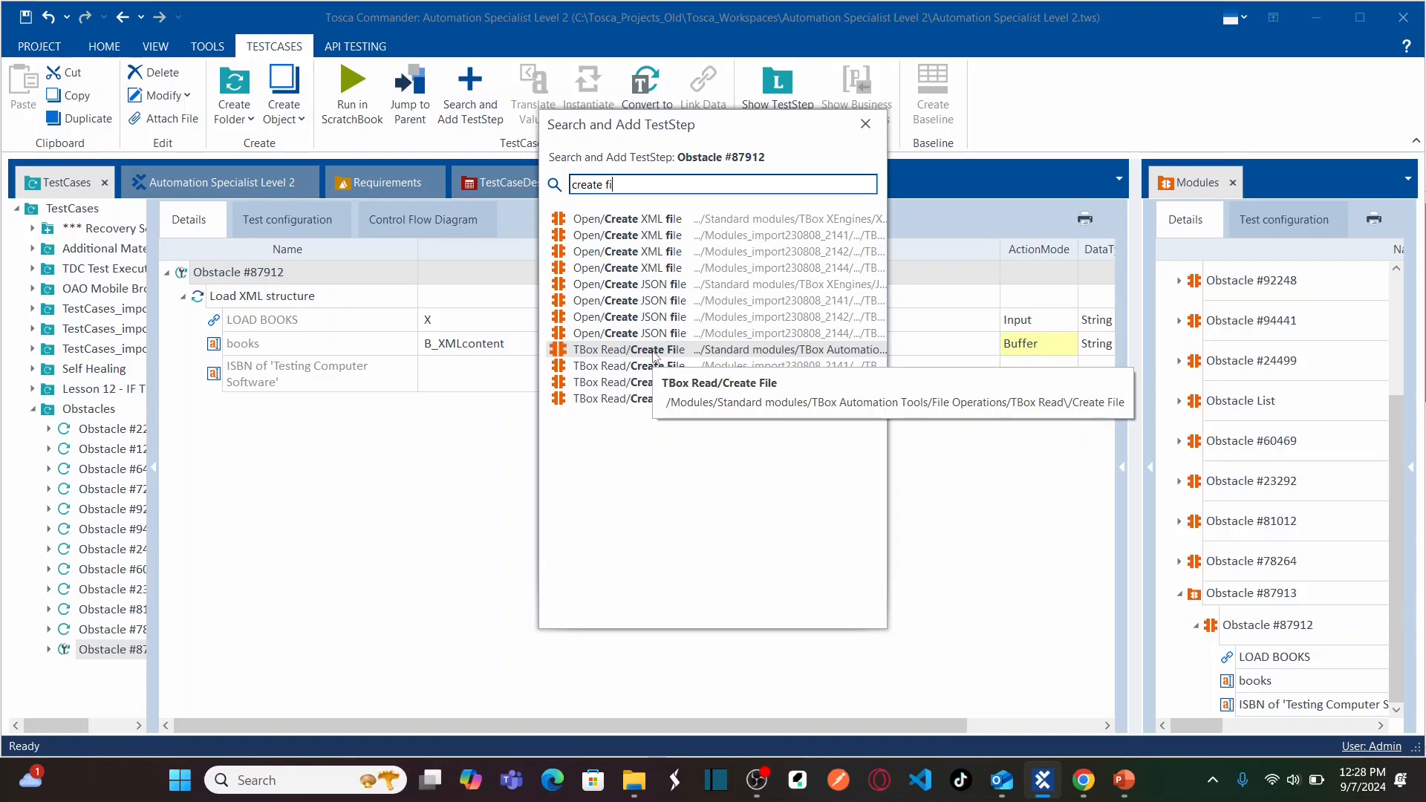
pyautogui.doubleClick(668, 355)
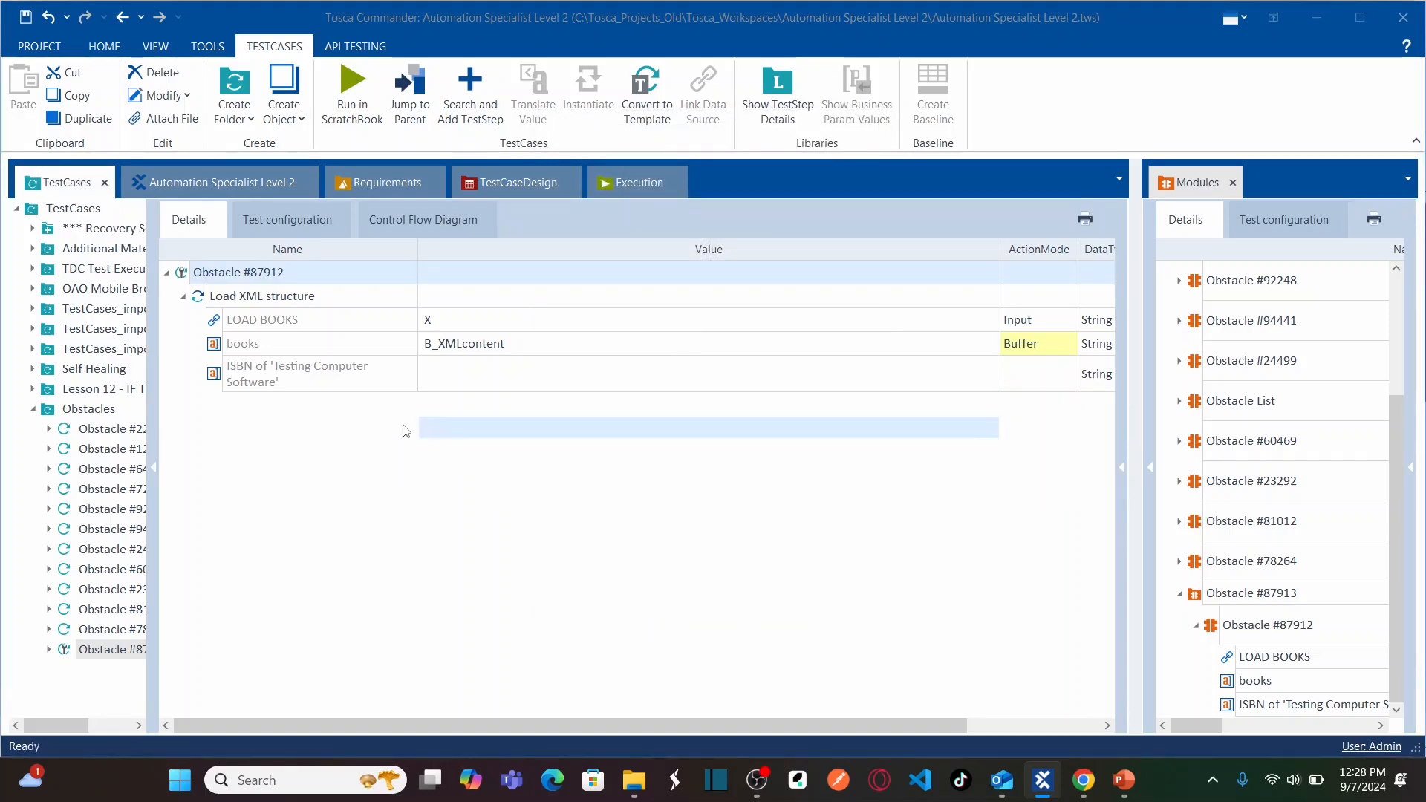
# Rename the TBox Read/Create File test step as "Create XML and Write content".
pyautogui.click(345, 413)
pyautogui.press('F2')
pyautogui.hotkey('ctrl', 'shift', 'Left')
pyautogui.hotkey('ctrl', 'shift', 'Left')
pyautogui.hotkey('ctrl', 'shift', 'Left')
pyautogui.hotkey('ctrl', 'shift', 'Left')
pyautogui.hotkey('ctrl', 'shift', 'Left')
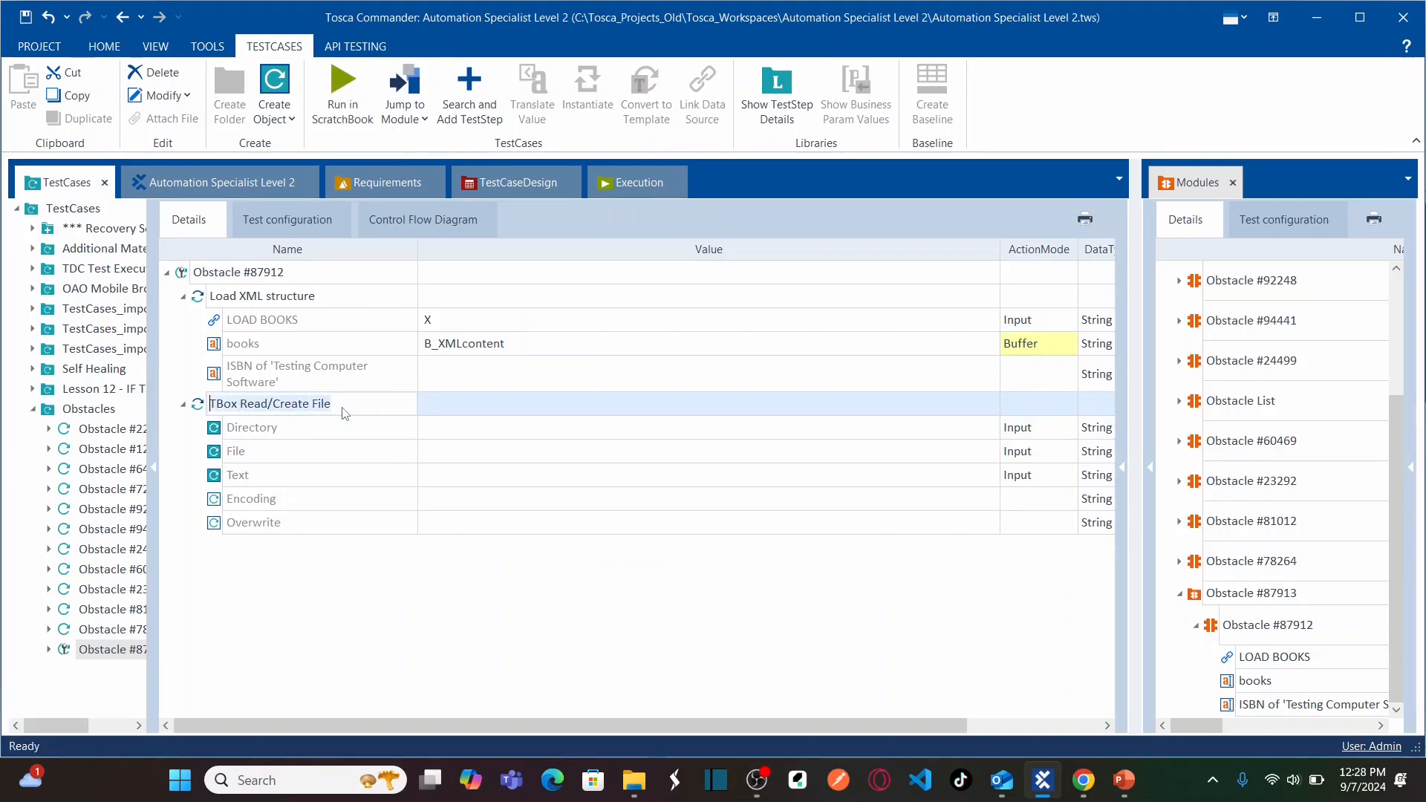
pyautogui.write('Crea')
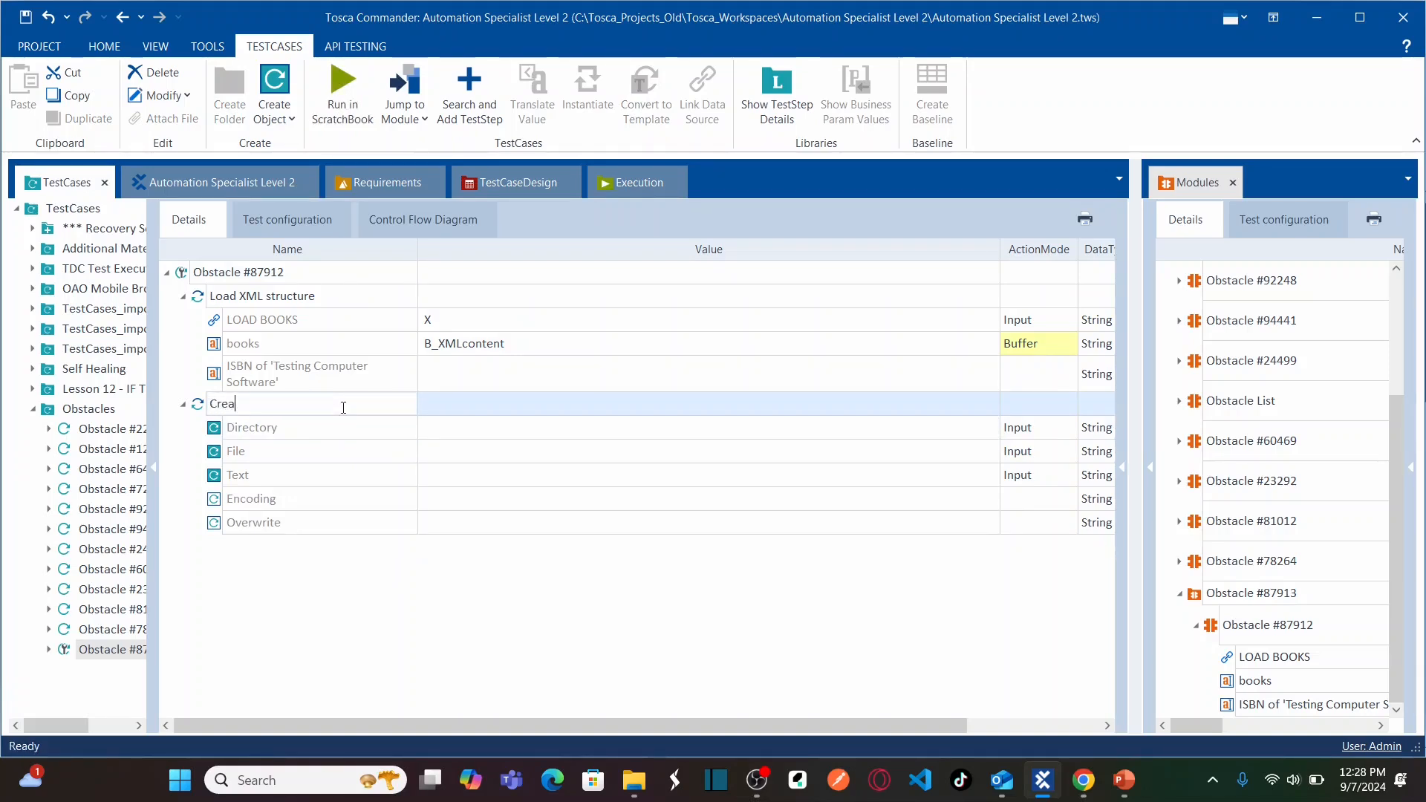
pyautogui.write('te XML and Write content')
pyautogui.press('Return')
# Copy the Obstacle 12 folder's path from File Explorer and enter it as the Directory value of the Create XML and Write content step.
pyautogui.click(571, 431)
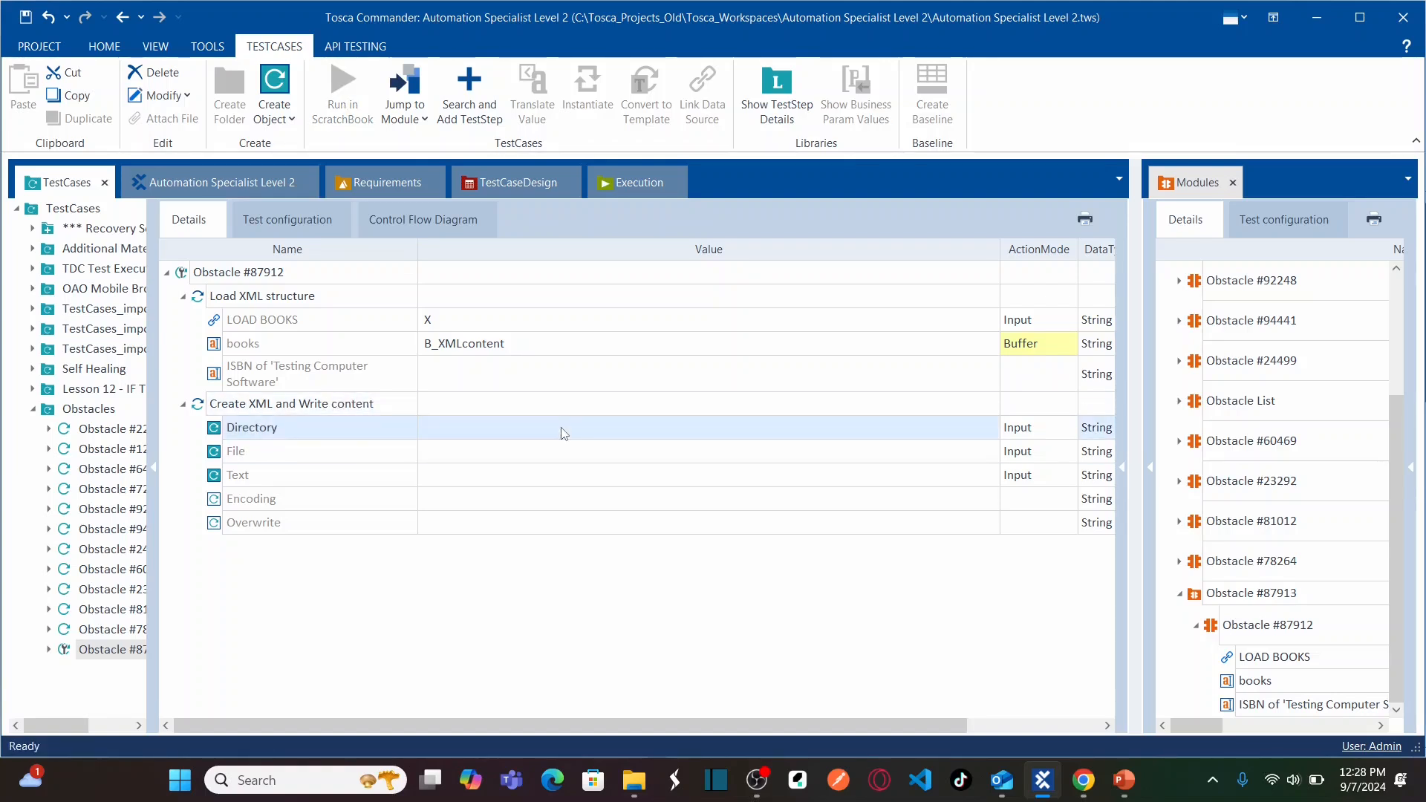
pyautogui.moveTo(633, 780)
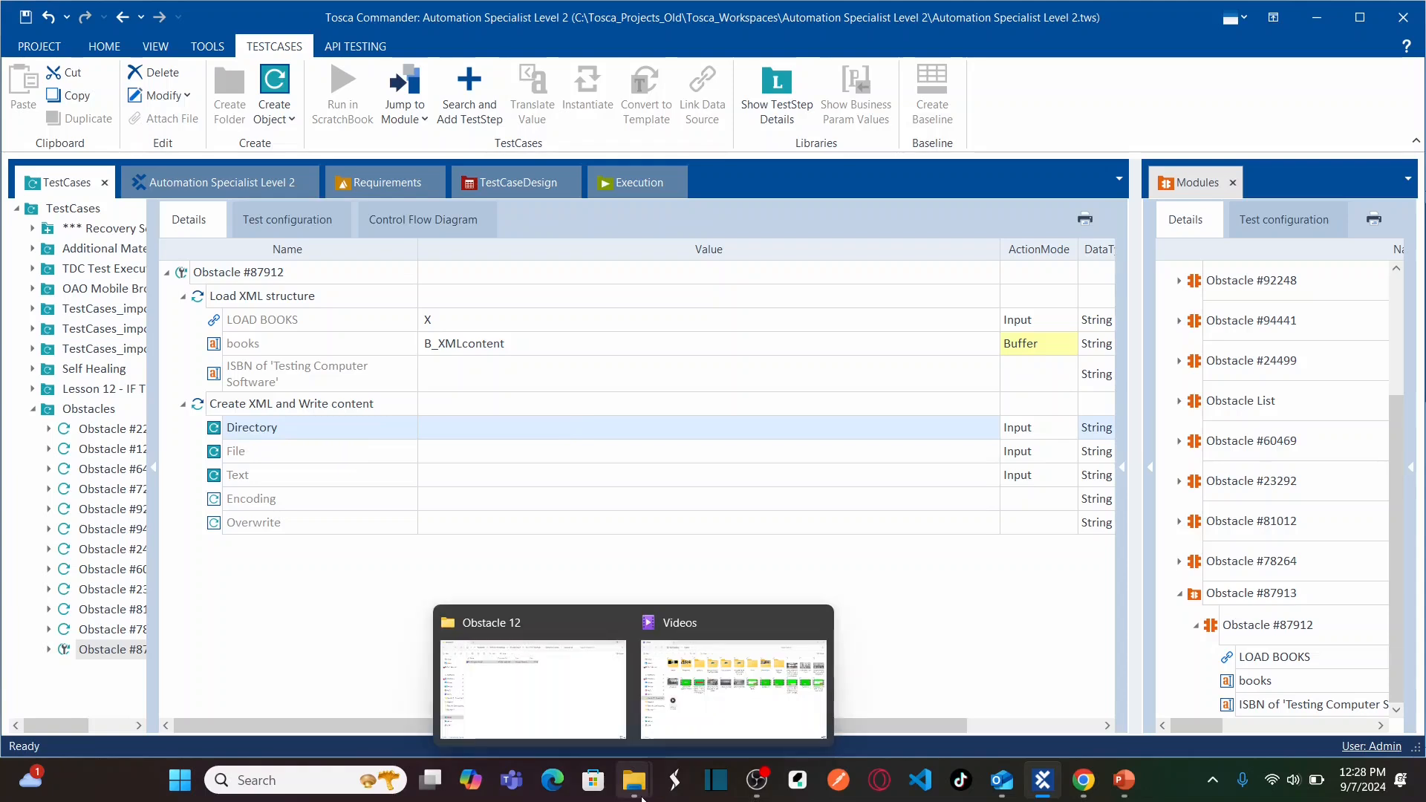
pyautogui.click(577, 727)
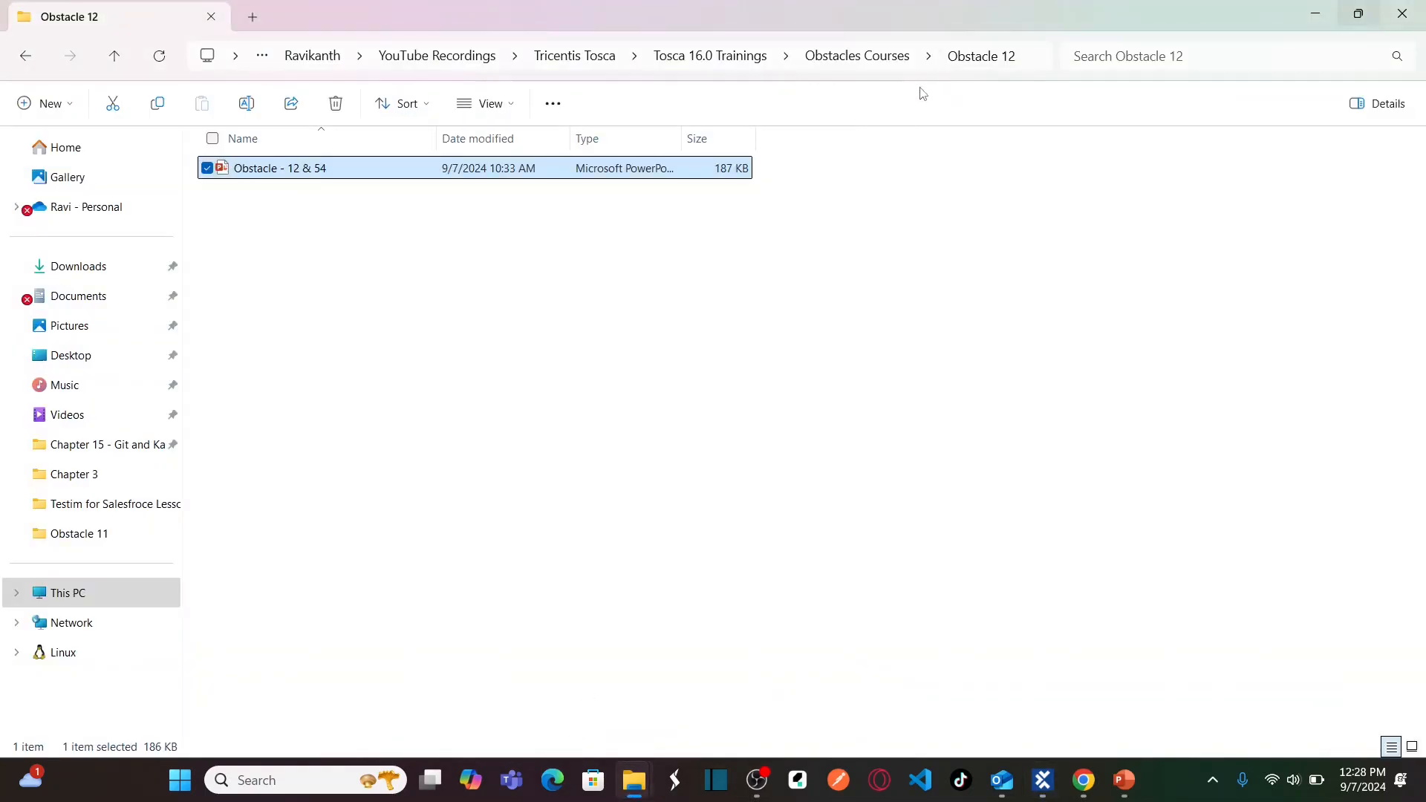
pyautogui.click(1033, 58)
pyautogui.hotkey('ctrl', 'c')
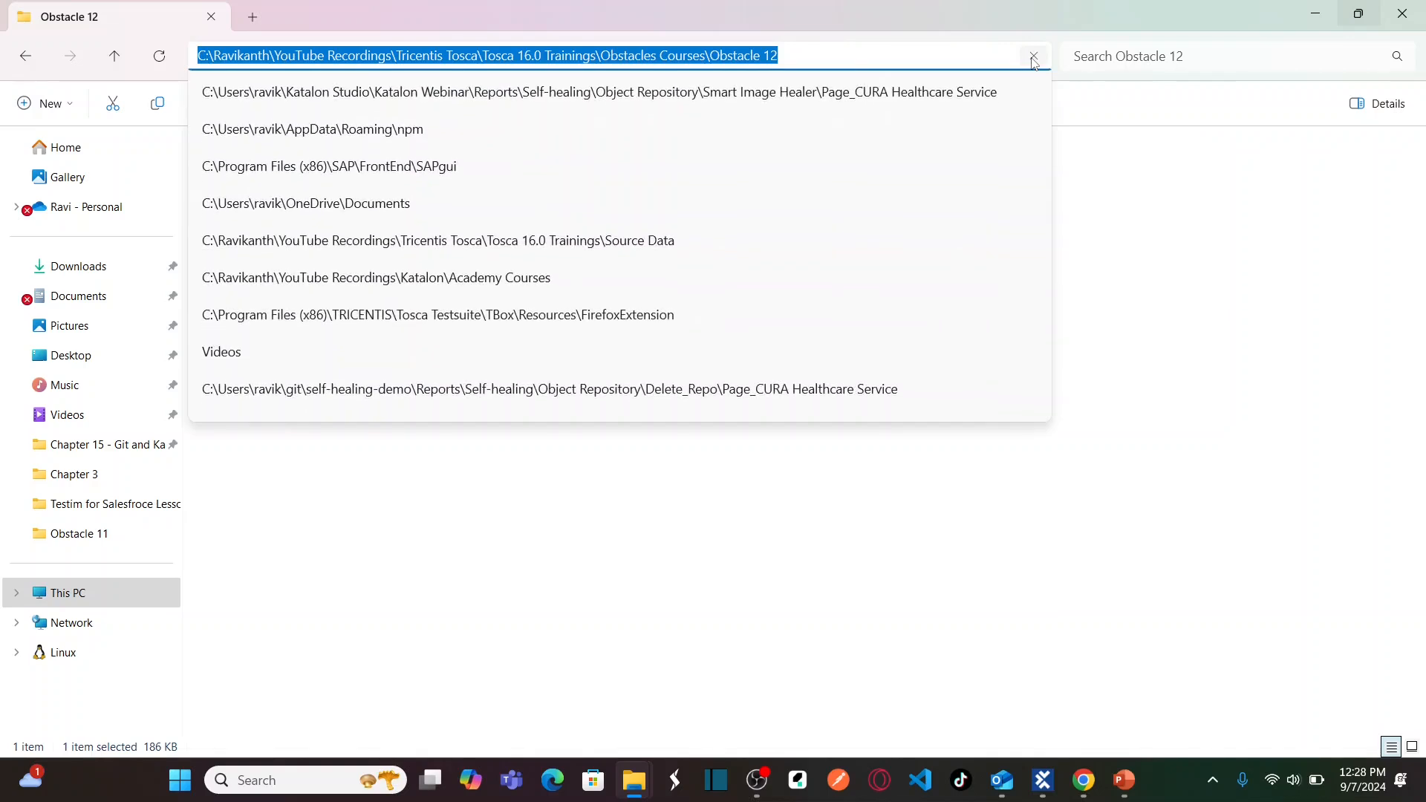
pyautogui.click(762, 527)
pyautogui.hotkey('alt', 'Tab')
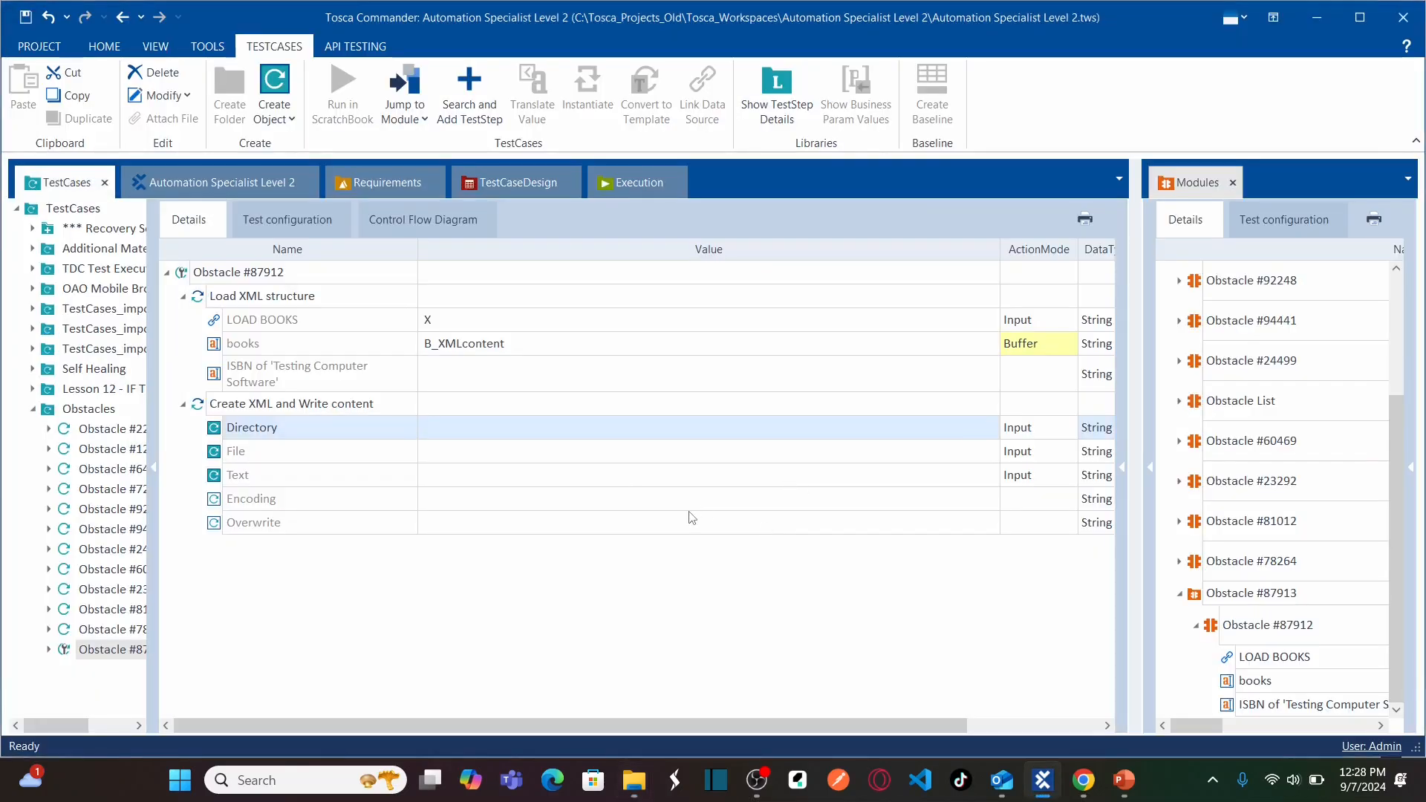
pyautogui.click(543, 424)
pyautogui.hotkey('ctrl', 'v')
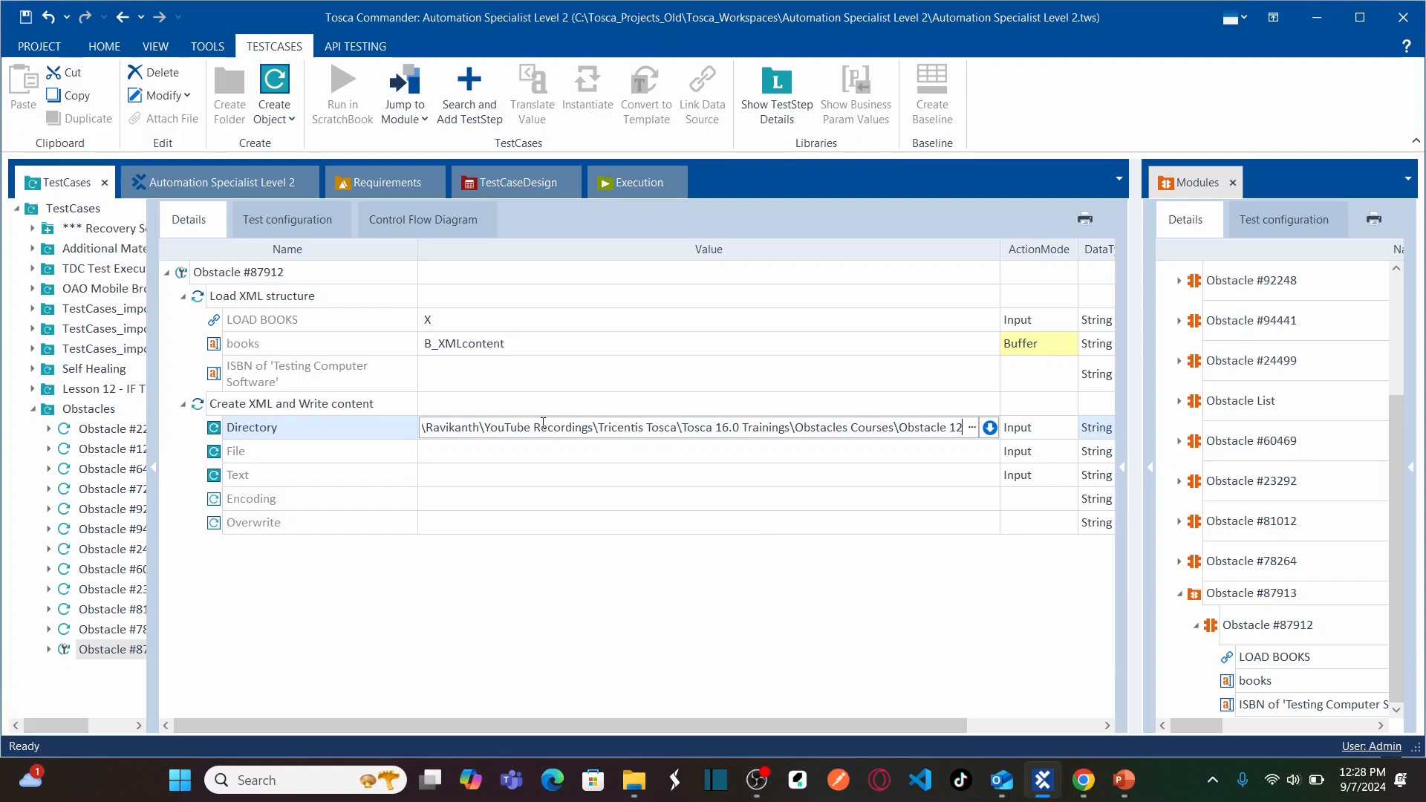
# Set the File value to books.xml in the Create XML and Write content step.
pyautogui.click(572, 455)
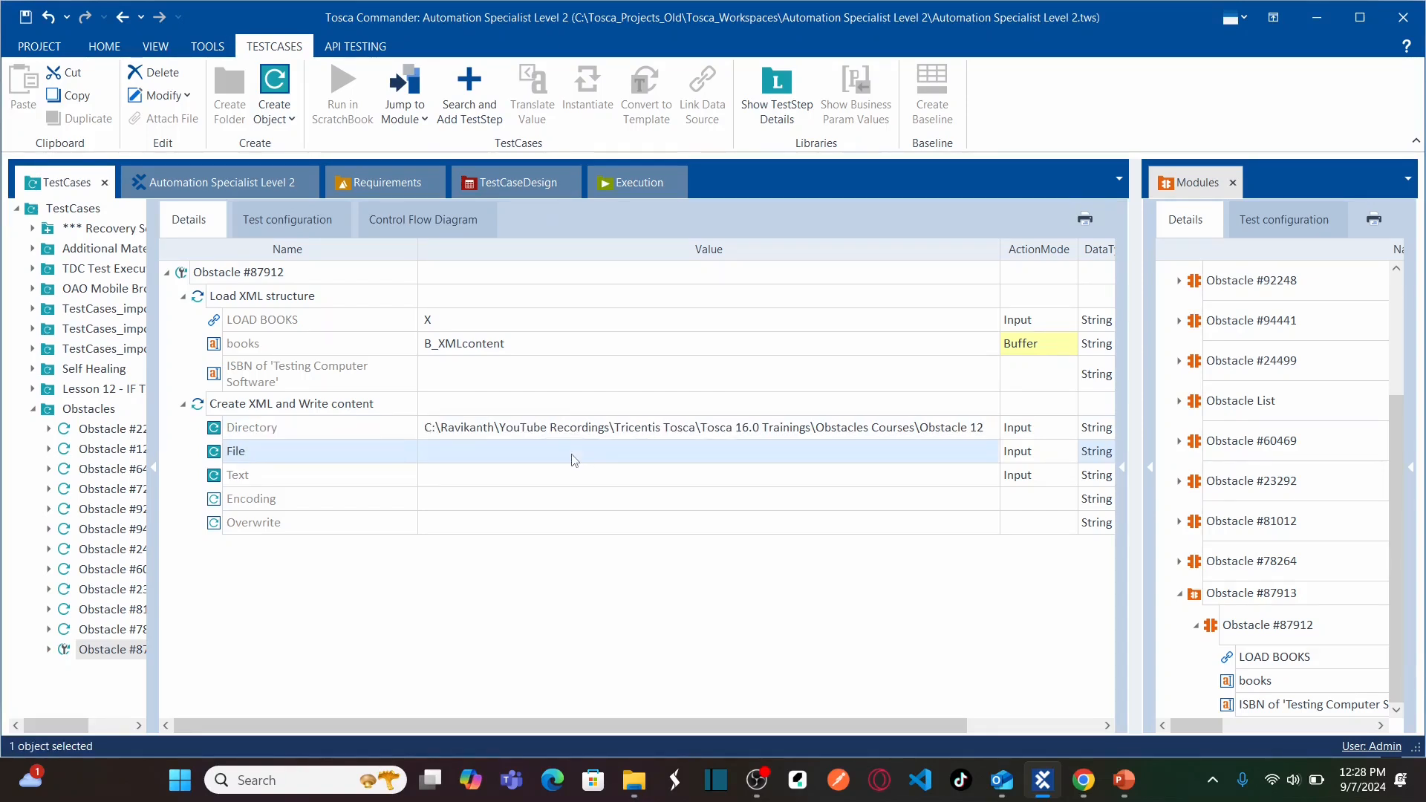
pyautogui.click(572, 455)
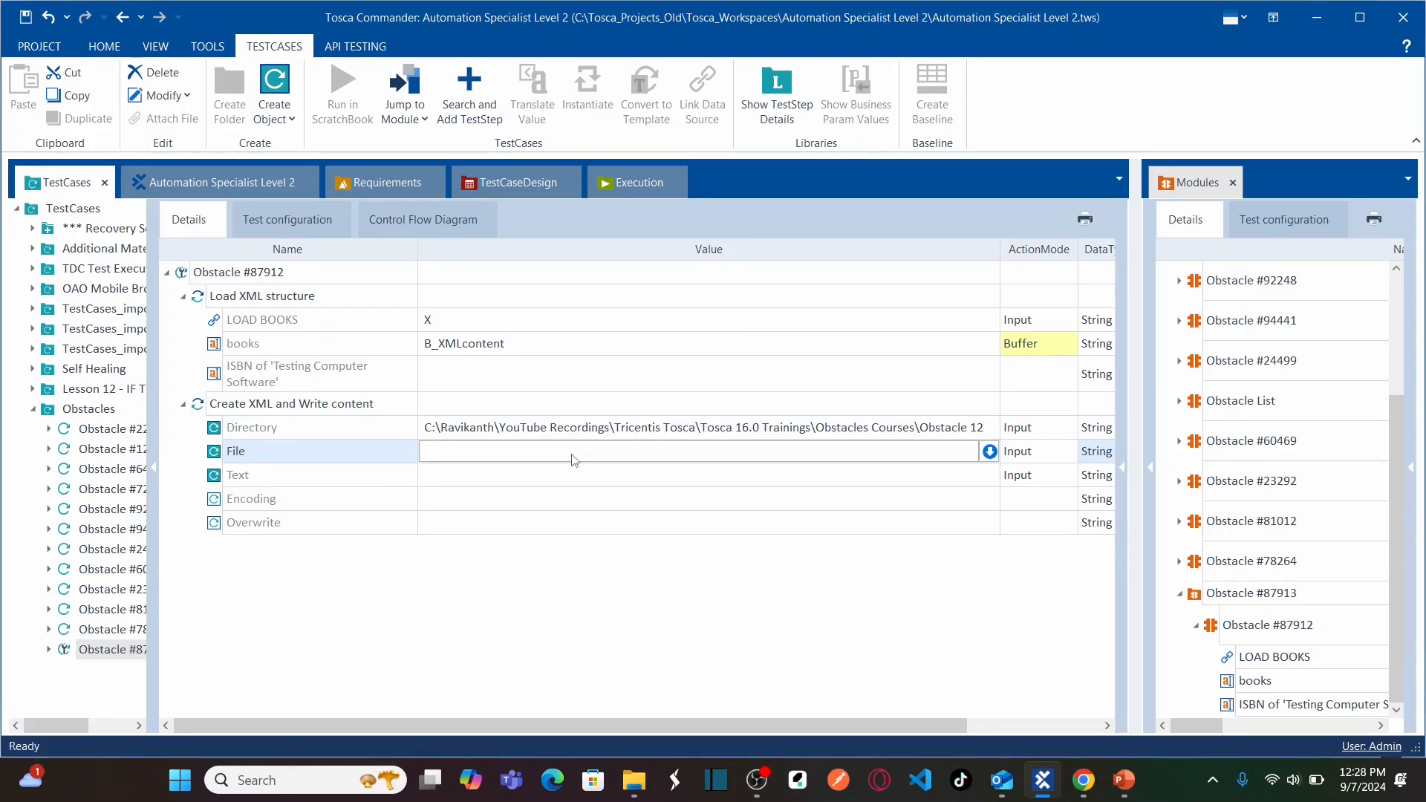
pyautogui.write('books.xml')
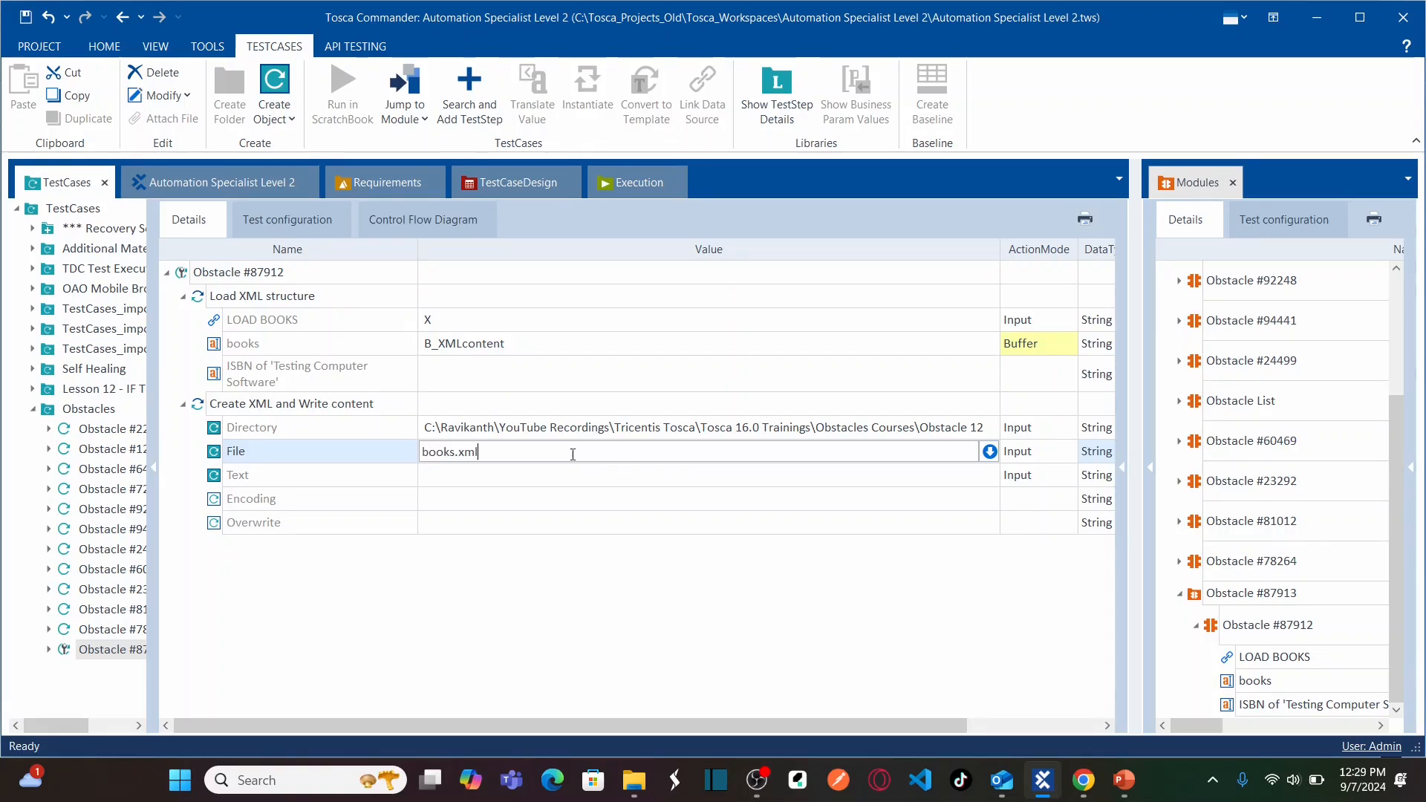
# Set the Text value of the Create XML and Write content step to the buffer reference {B[B_XMLcontent]}.
pyautogui.click(548, 487)
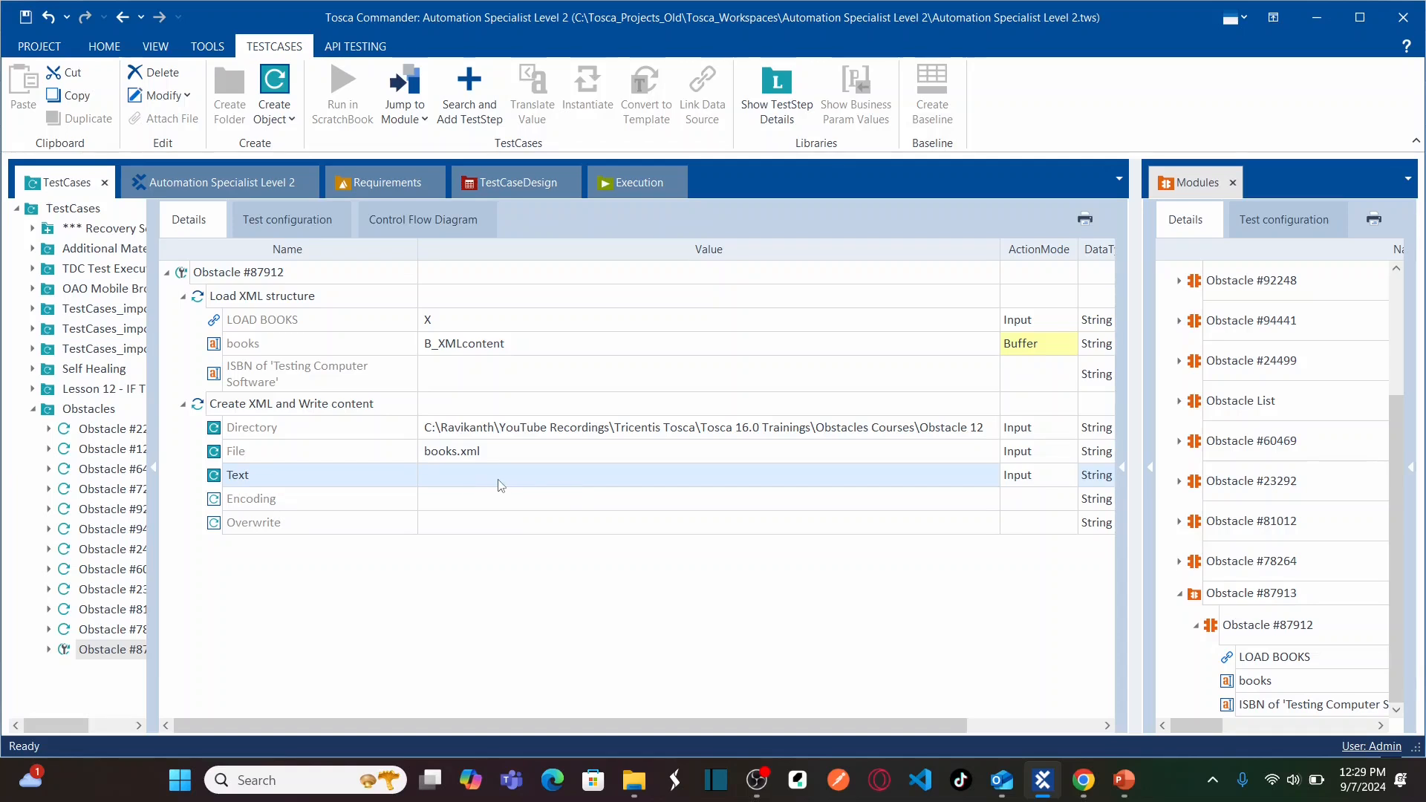
pyautogui.click(551, 346)
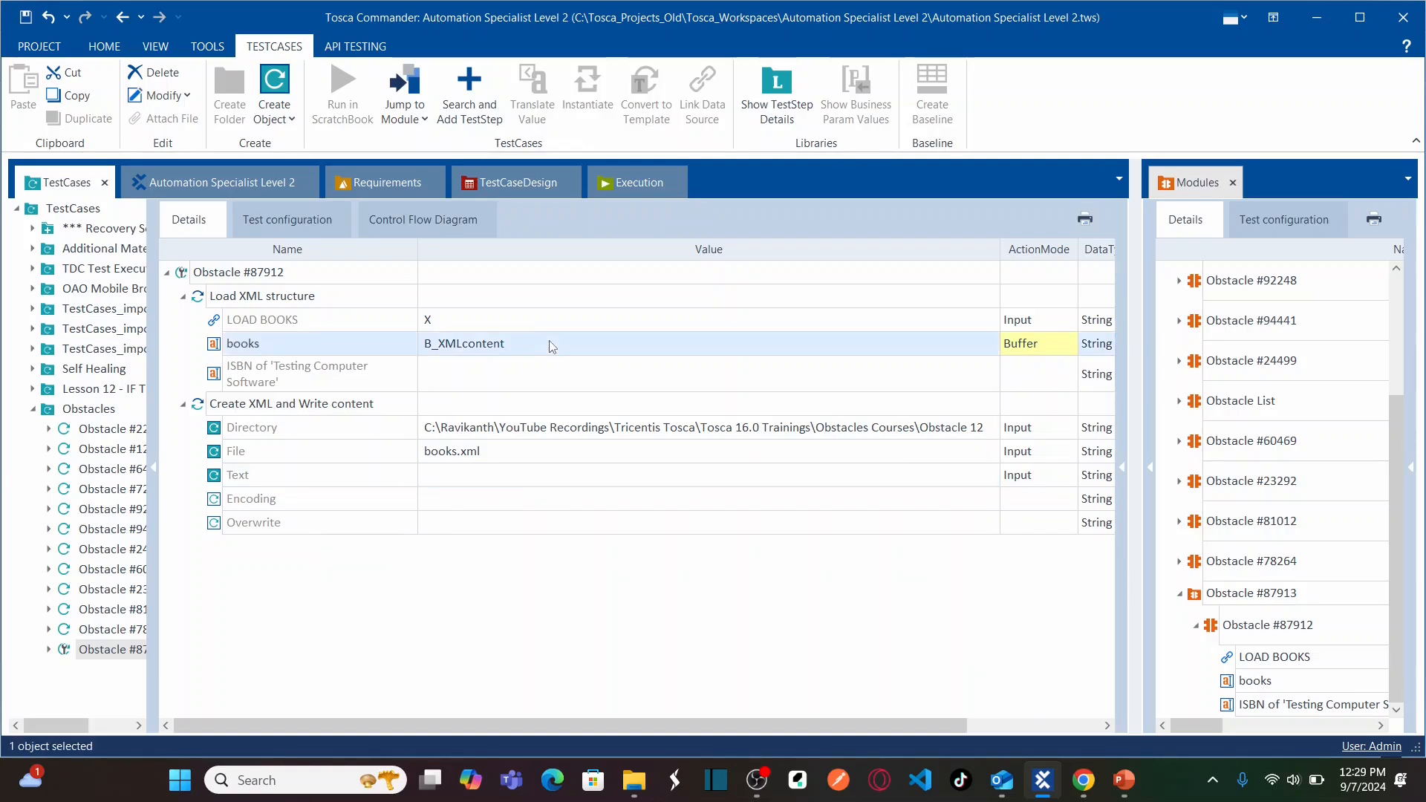
pyautogui.click(519, 480)
pyautogui.click(519, 480)
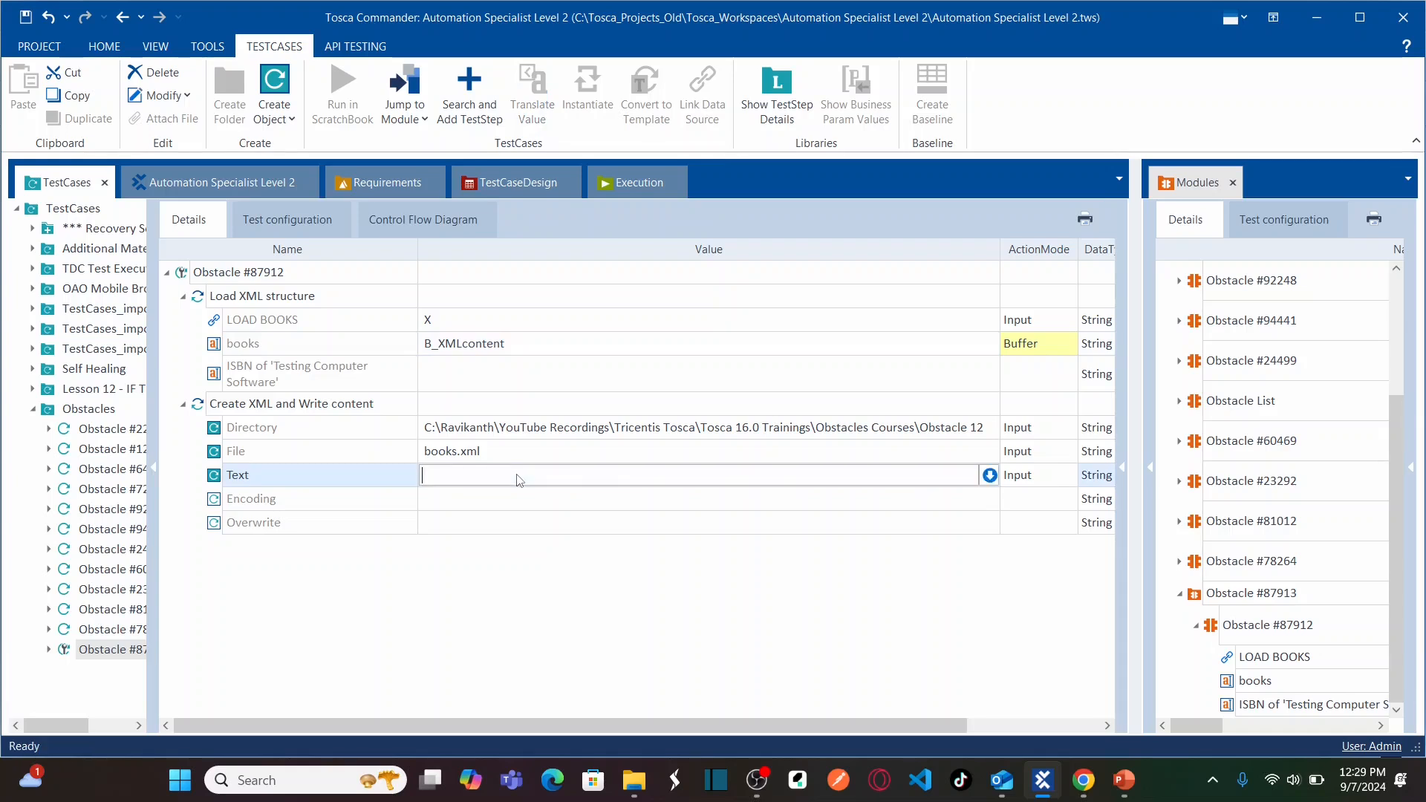
pyautogui.write('{B[')
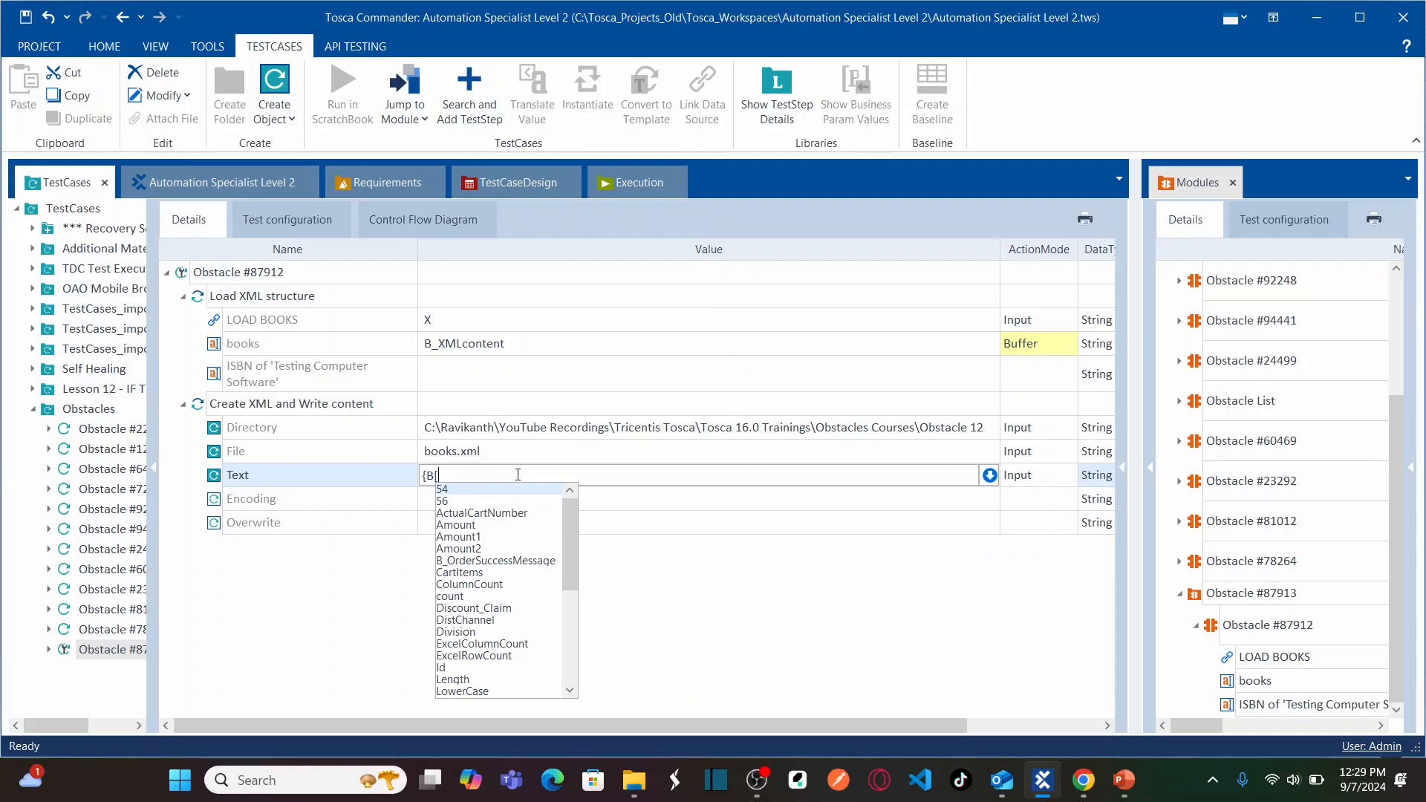
pyautogui.write('B_XML')
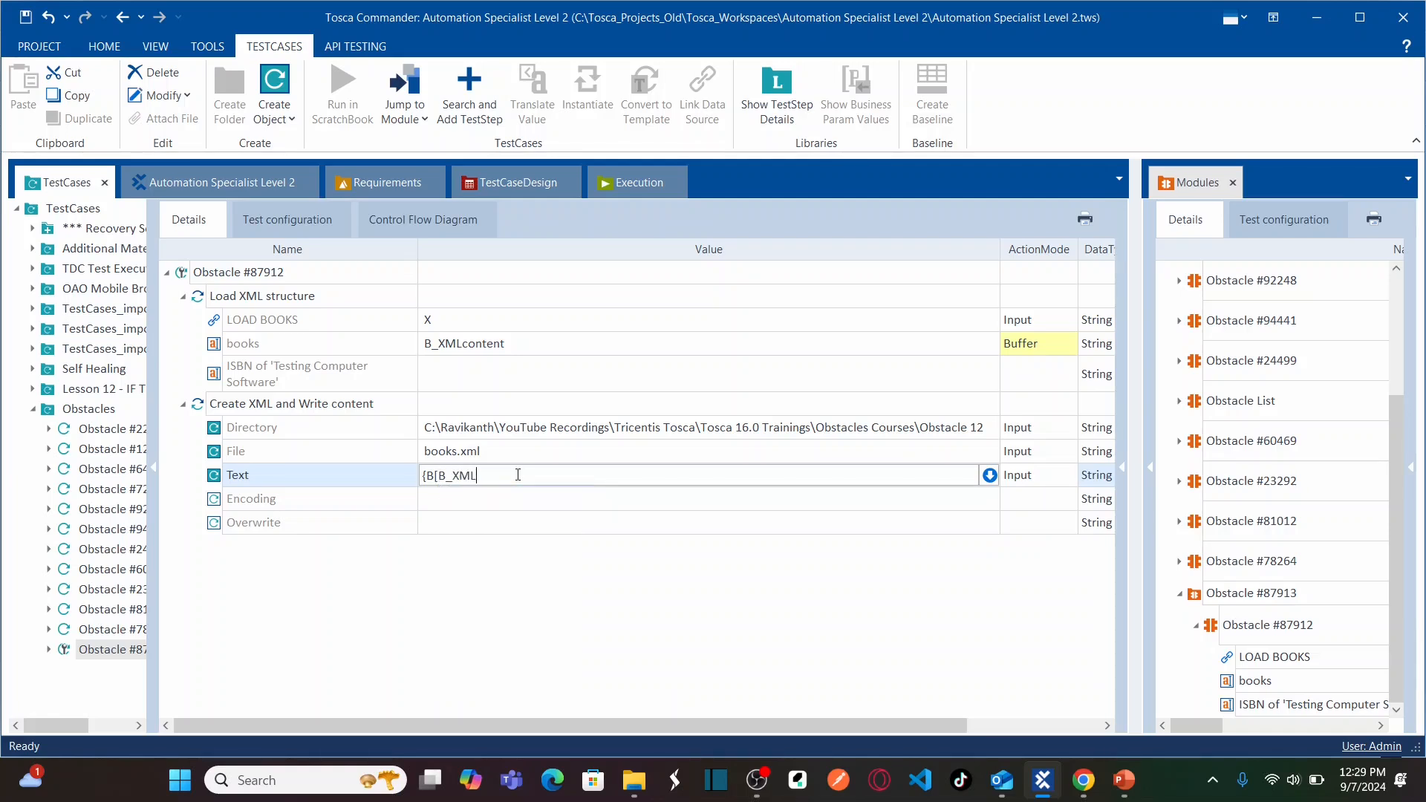
pyautogui.write('content')
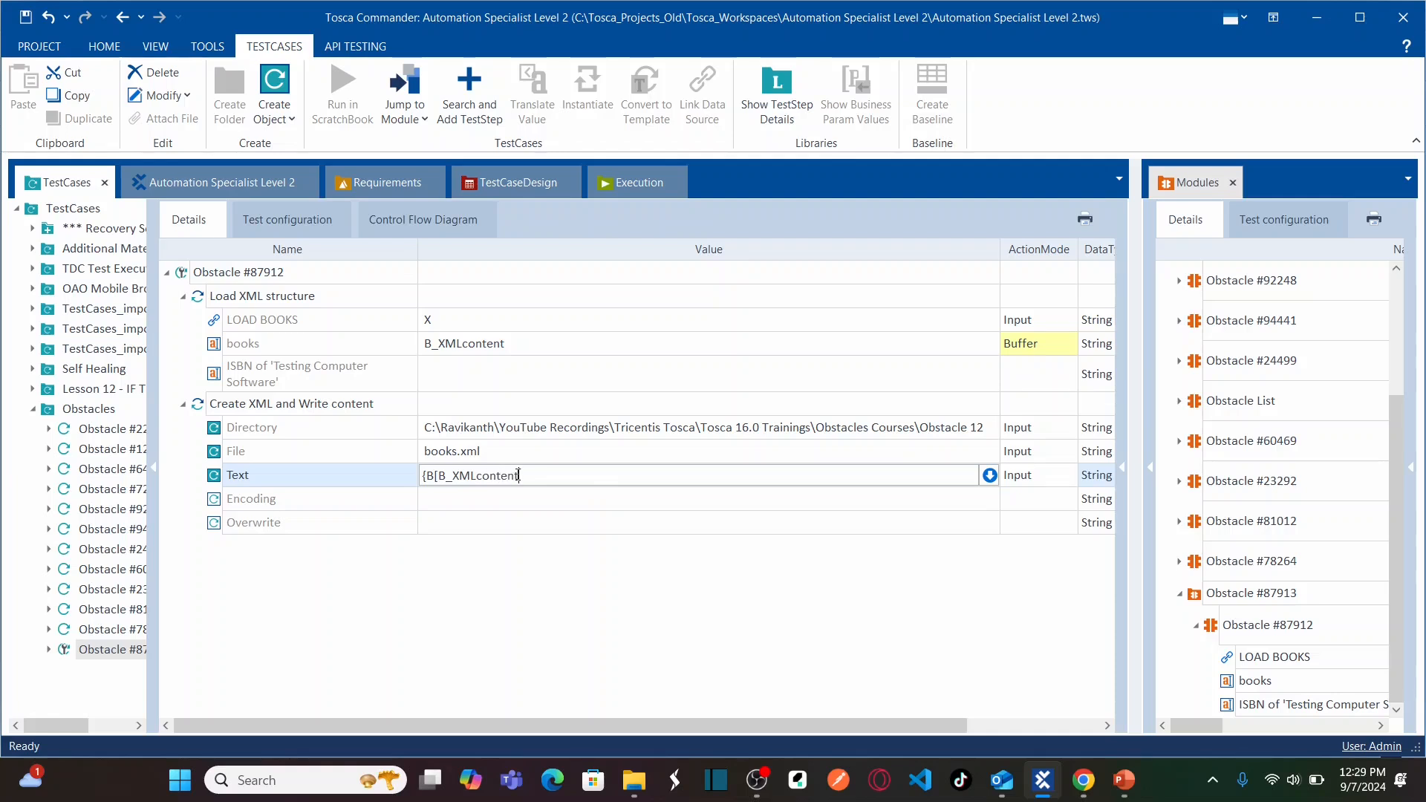
pyautogui.write(']}')
# Compare the buffer name in the books value with the buffer referenced in the Text value.
pyautogui.click(511, 350)
pyautogui.click(511, 351)
pyautogui.hotkey('shift', 'Home')
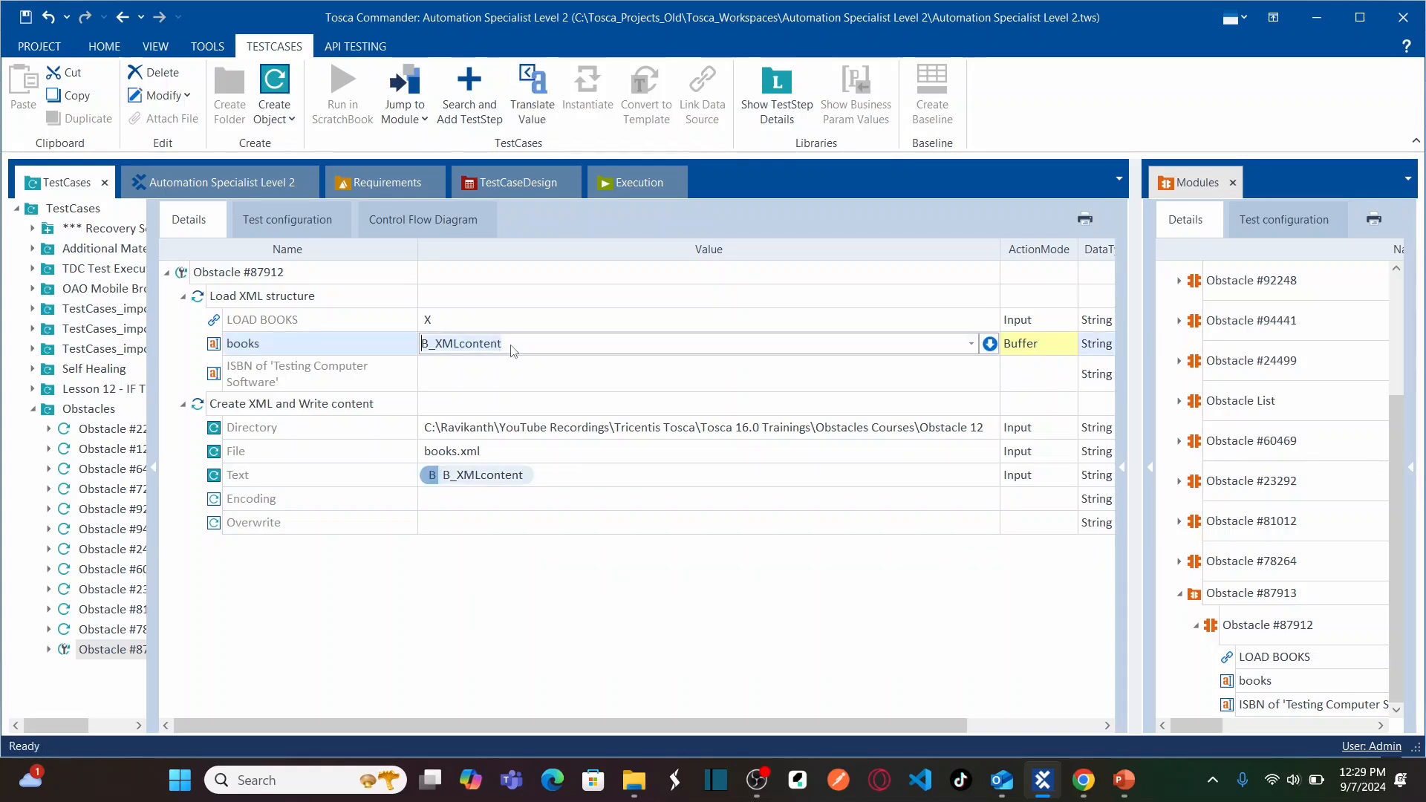
pyautogui.click(529, 476)
pyautogui.click(523, 476)
pyautogui.hotkey('ctrl', 'Left')
pyautogui.click(517, 476)
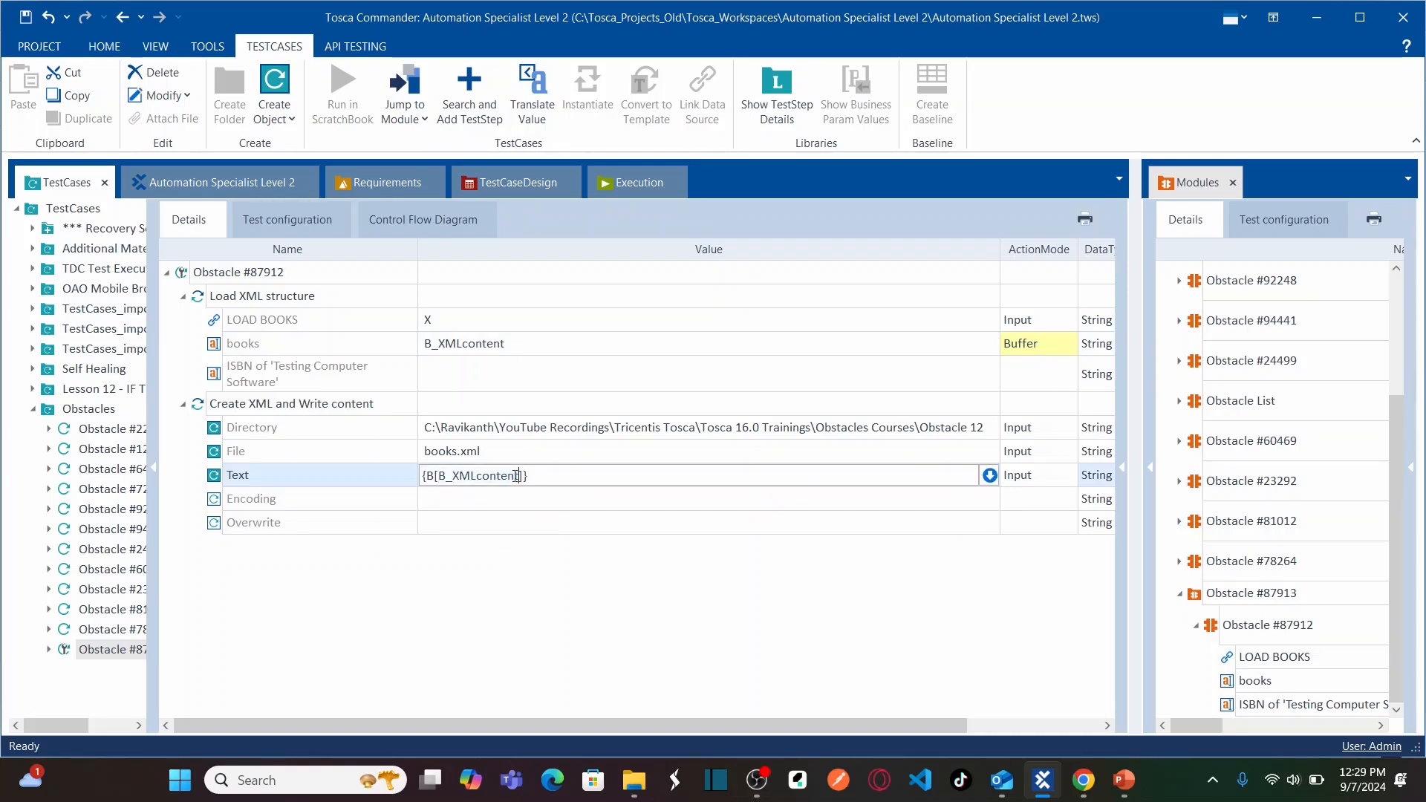
pyautogui.click(566, 576)
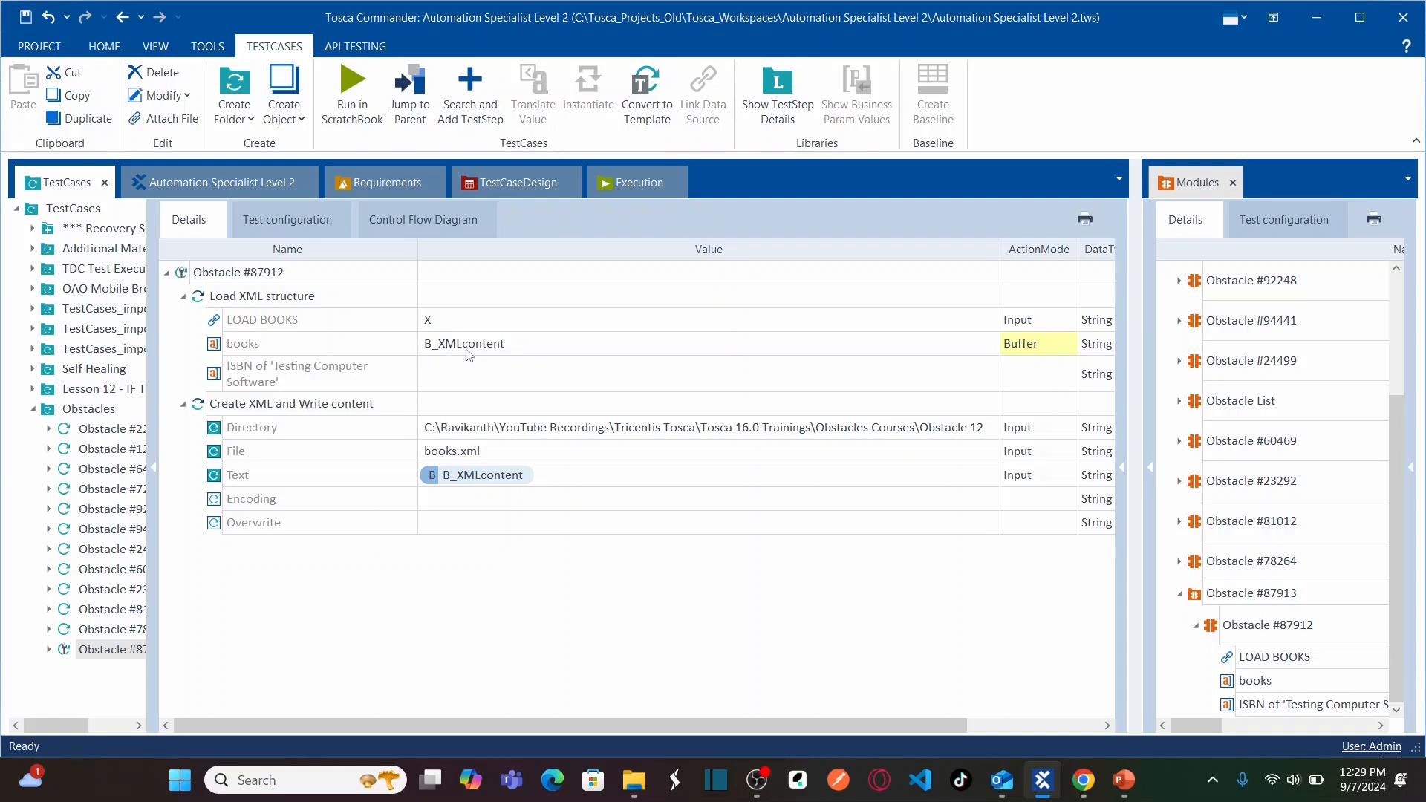
# Set the Overwrite value to True in the Create XML and Write content step.
pyautogui.click(539, 523)
pyautogui.click(972, 523)
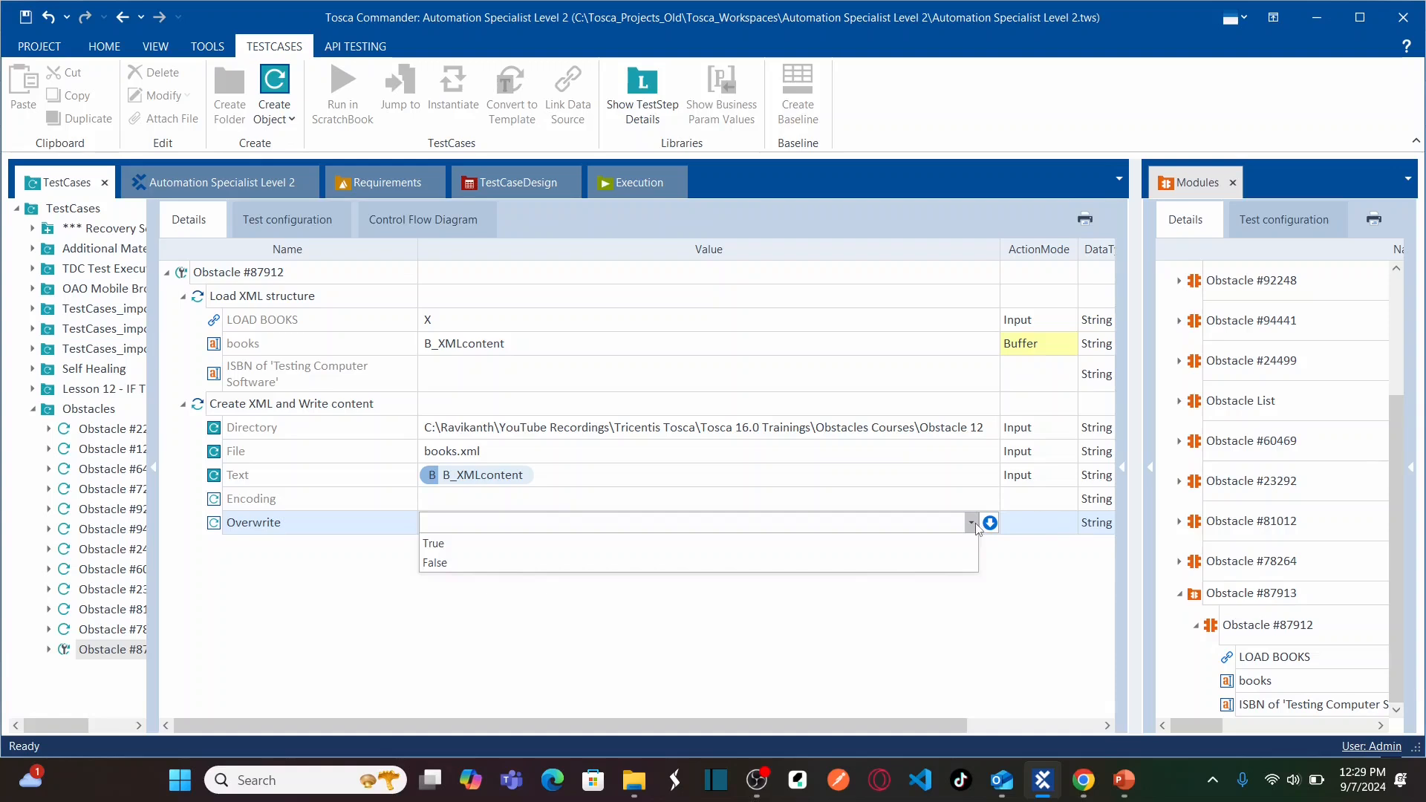
pyautogui.click(546, 542)
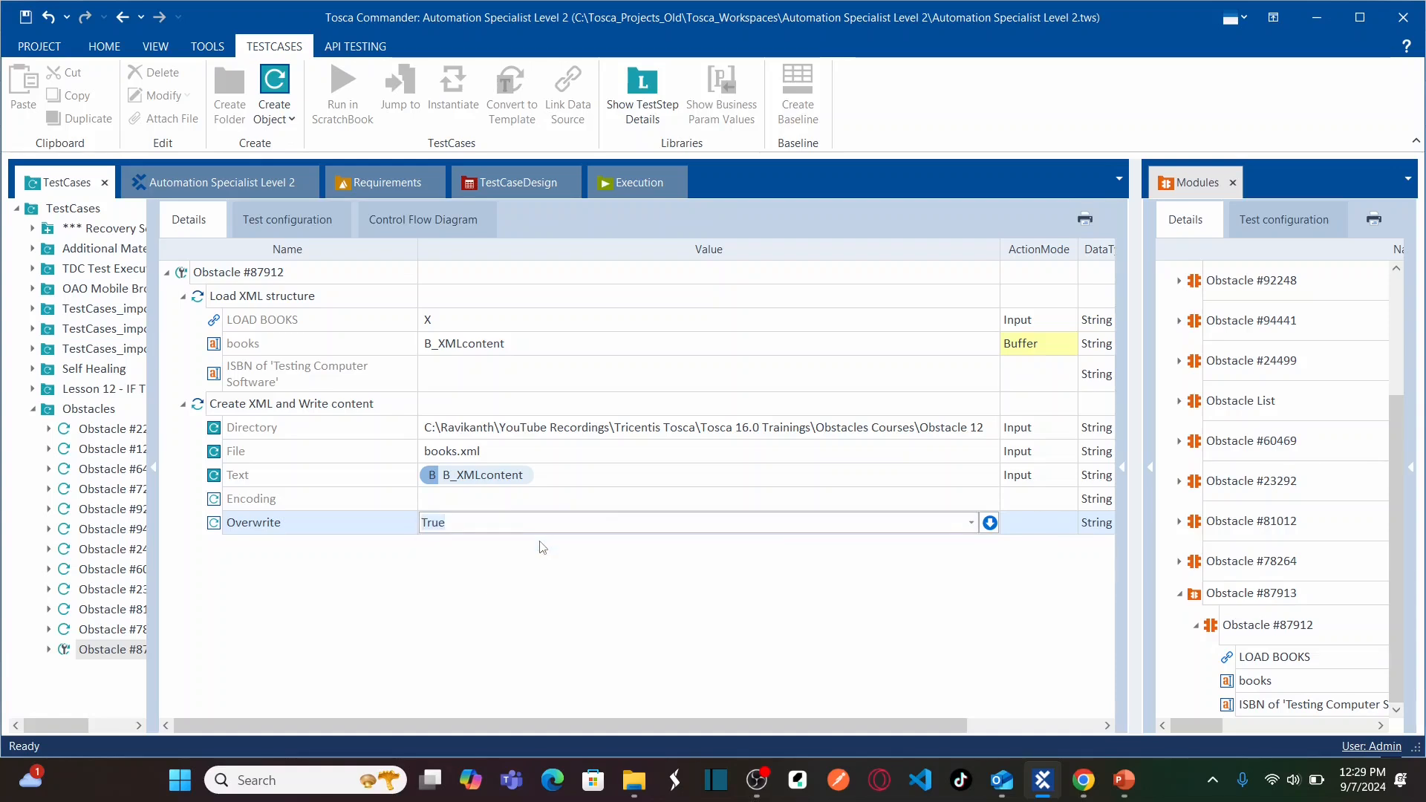
pyautogui.click(467, 580)
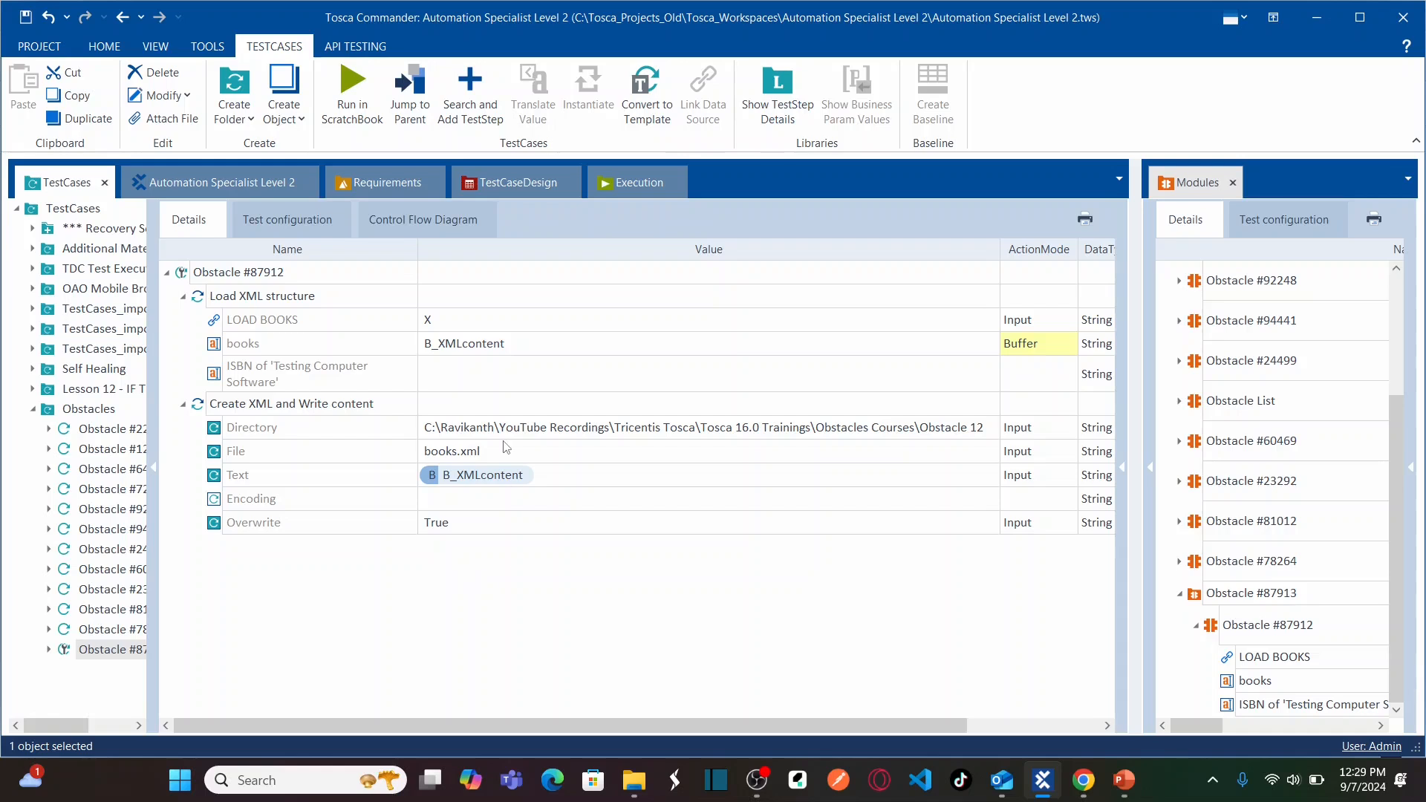
# Run the Obstacle #87912 test case in ScratchBook, view the execution result, and close the ScratchBook window.
pyautogui.click(280, 279)
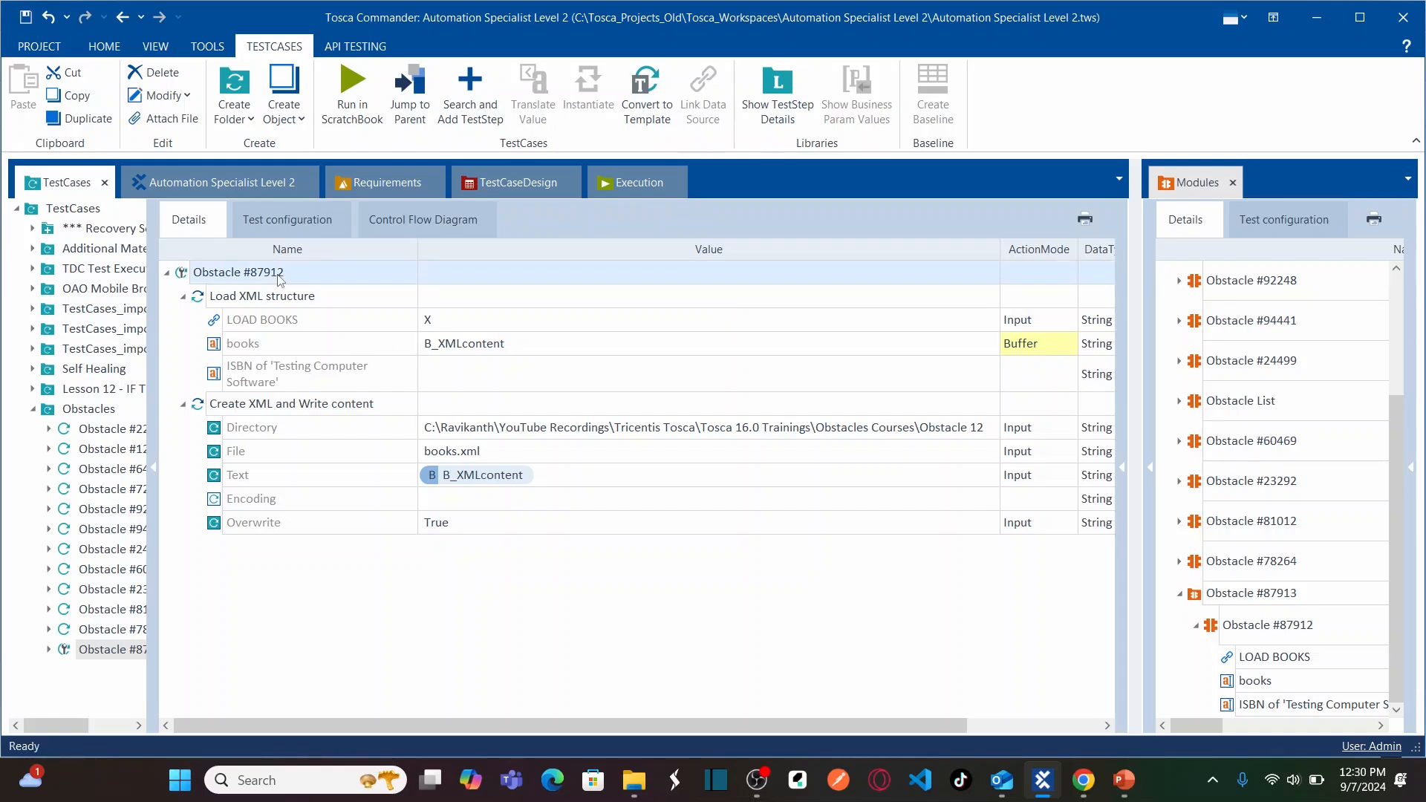
pyautogui.rightClick(280, 278)
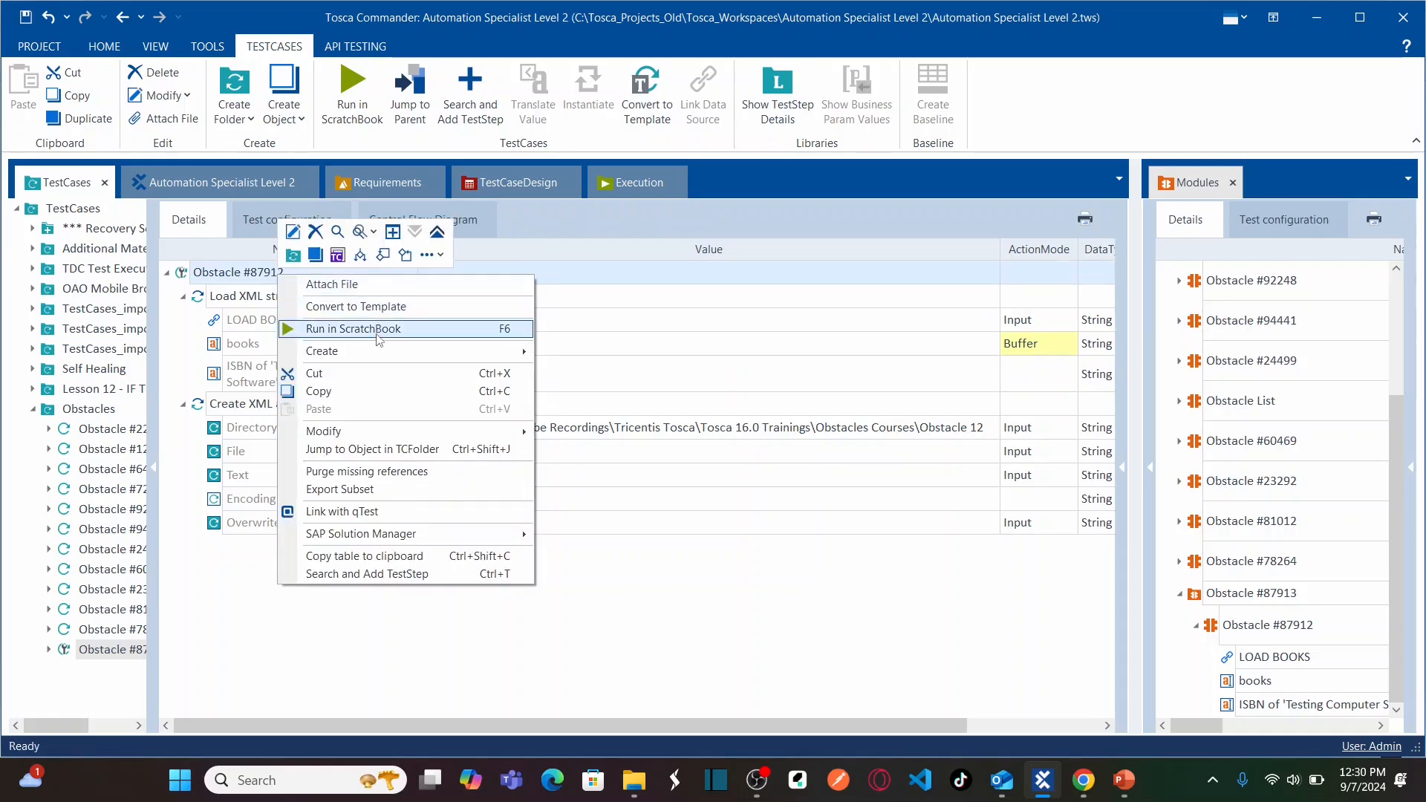
pyautogui.click(378, 338)
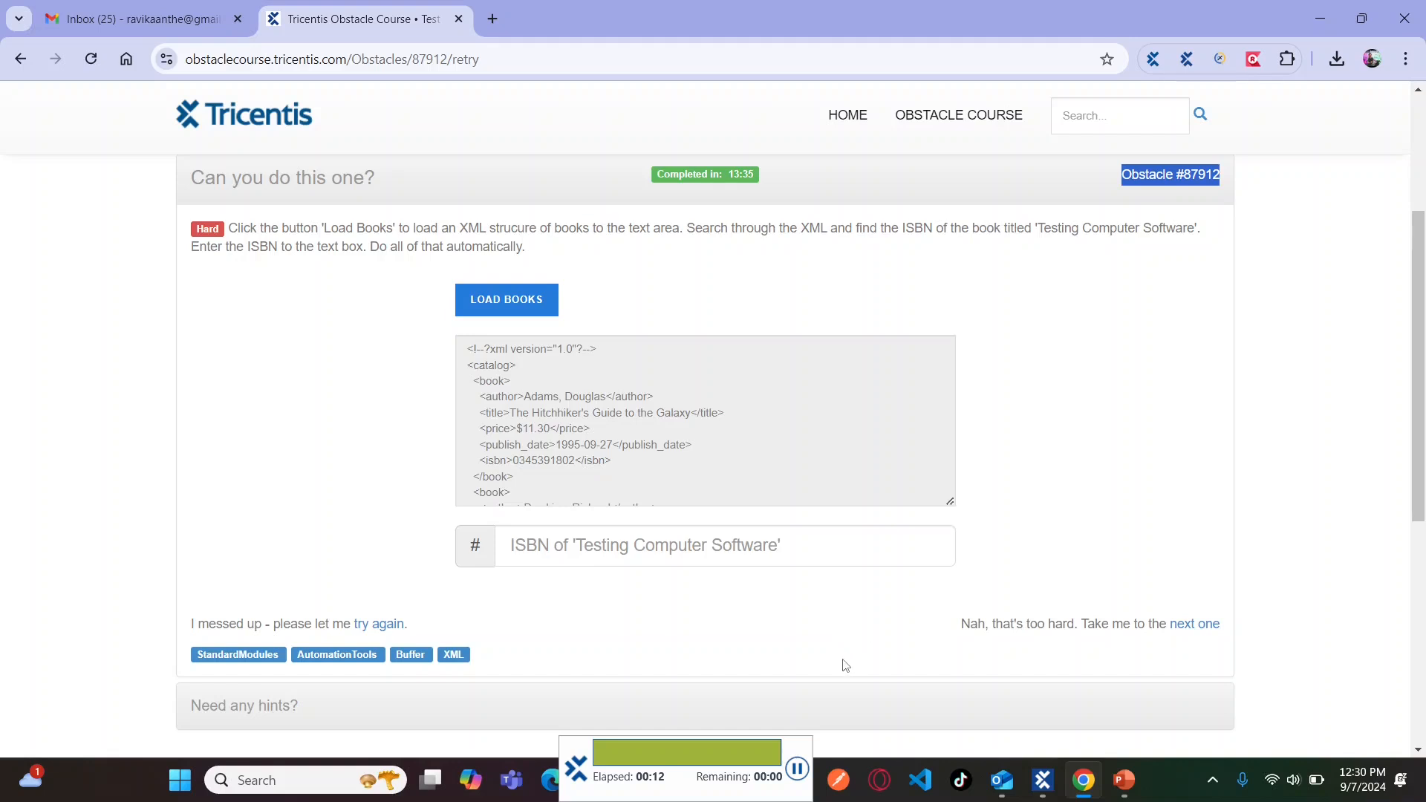
pyautogui.click(1043, 779)
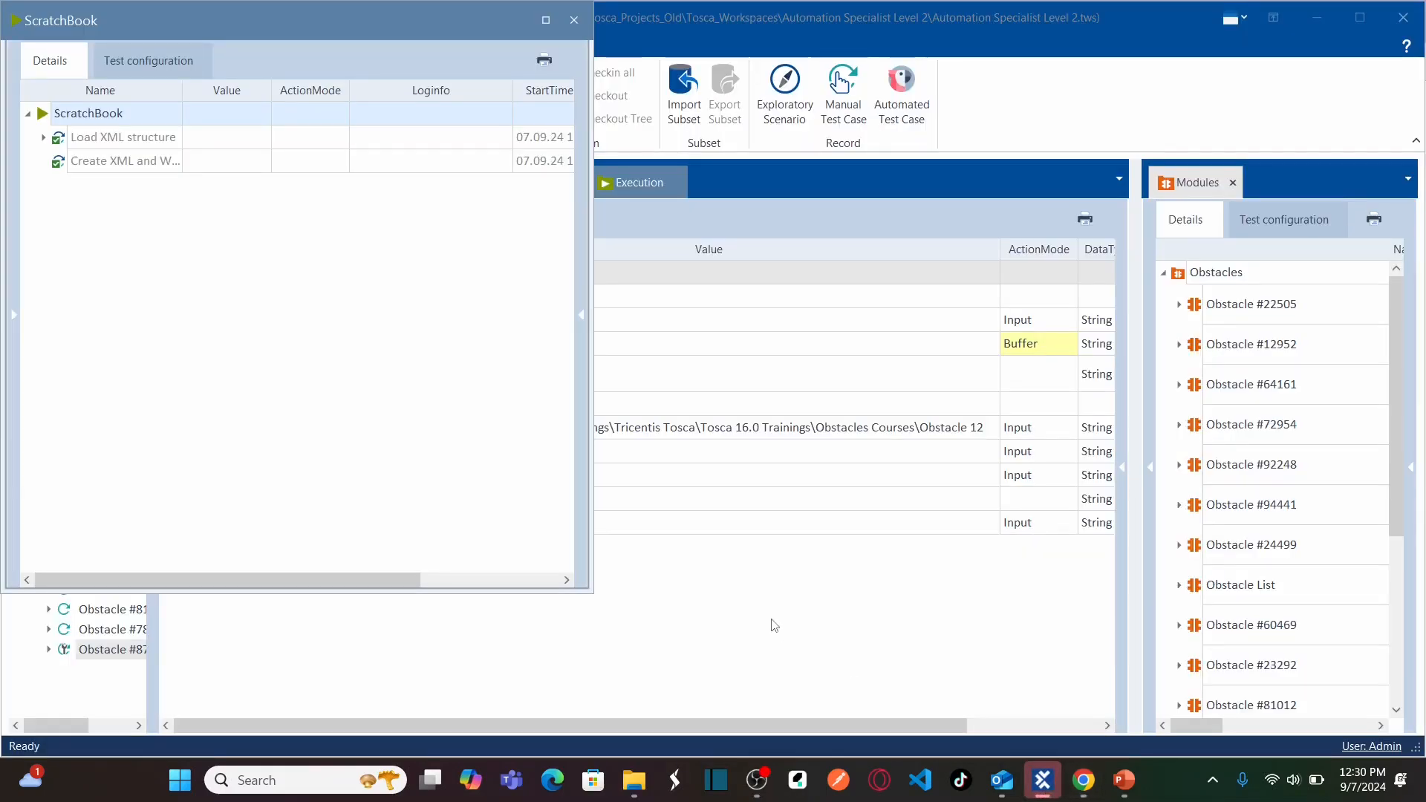
pyautogui.click(575, 21)
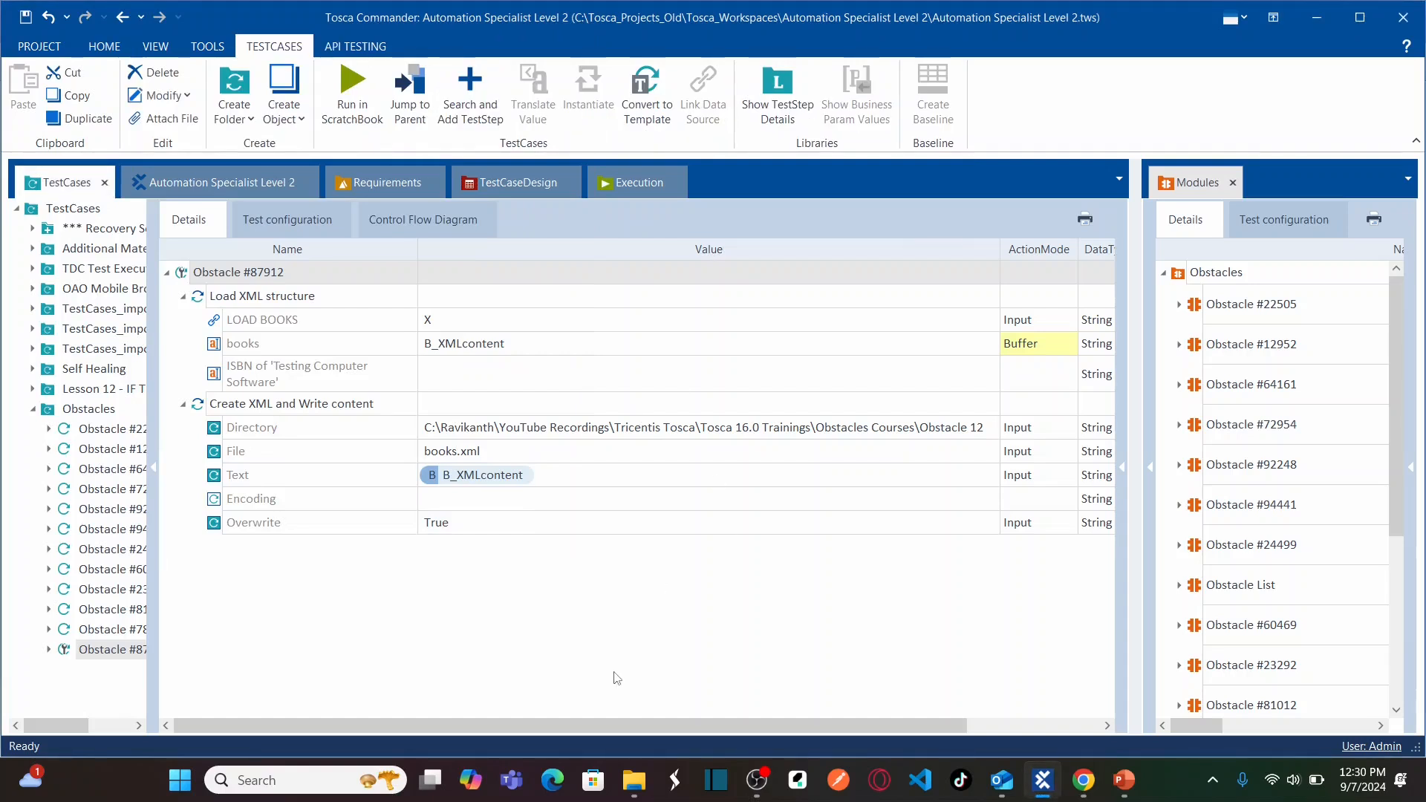
# Open books.xml from the Obstacle 12 folder in File Explorer with Visual Studio Code, making it the permanent app for .xml files.
pyautogui.moveTo(633, 780)
pyautogui.click(535, 683)
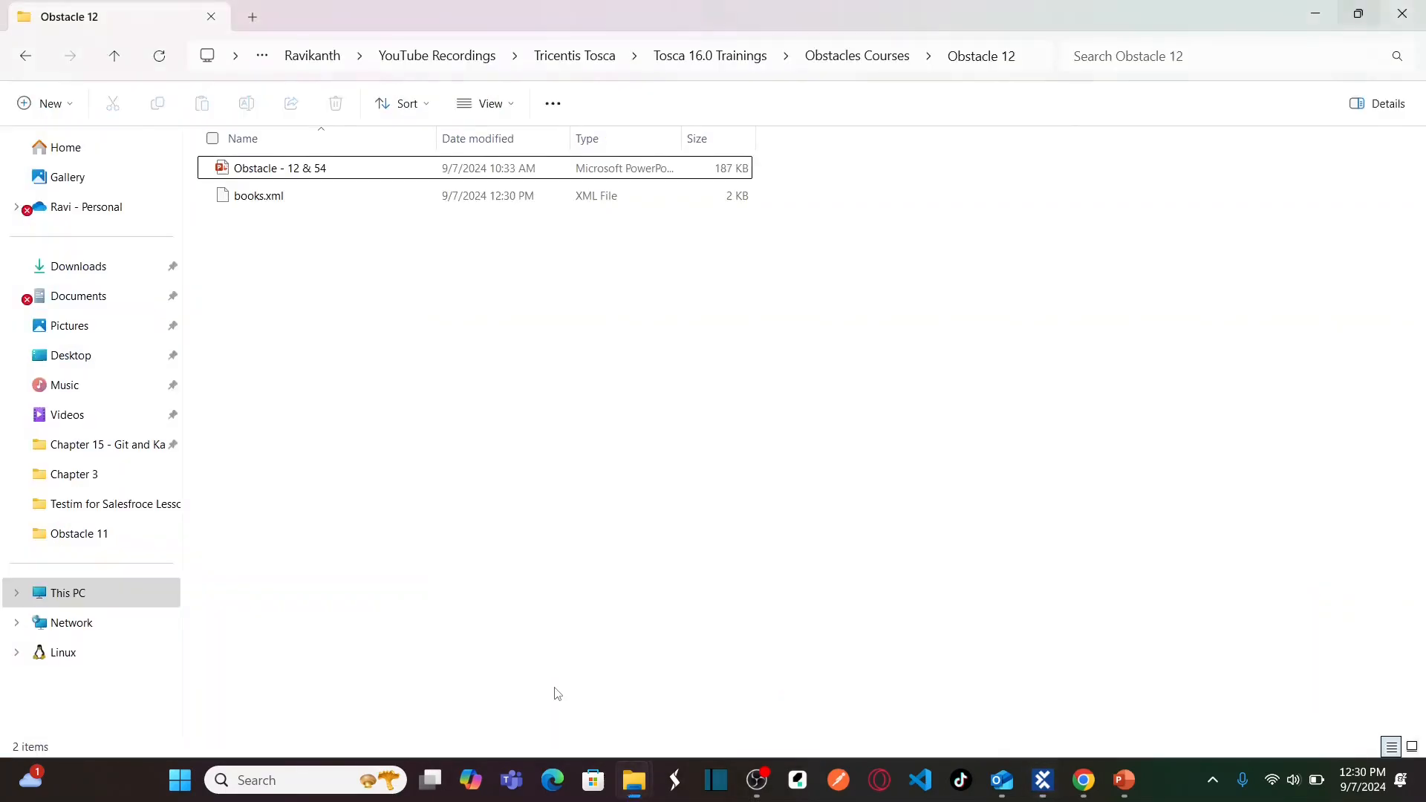
pyautogui.click(260, 197)
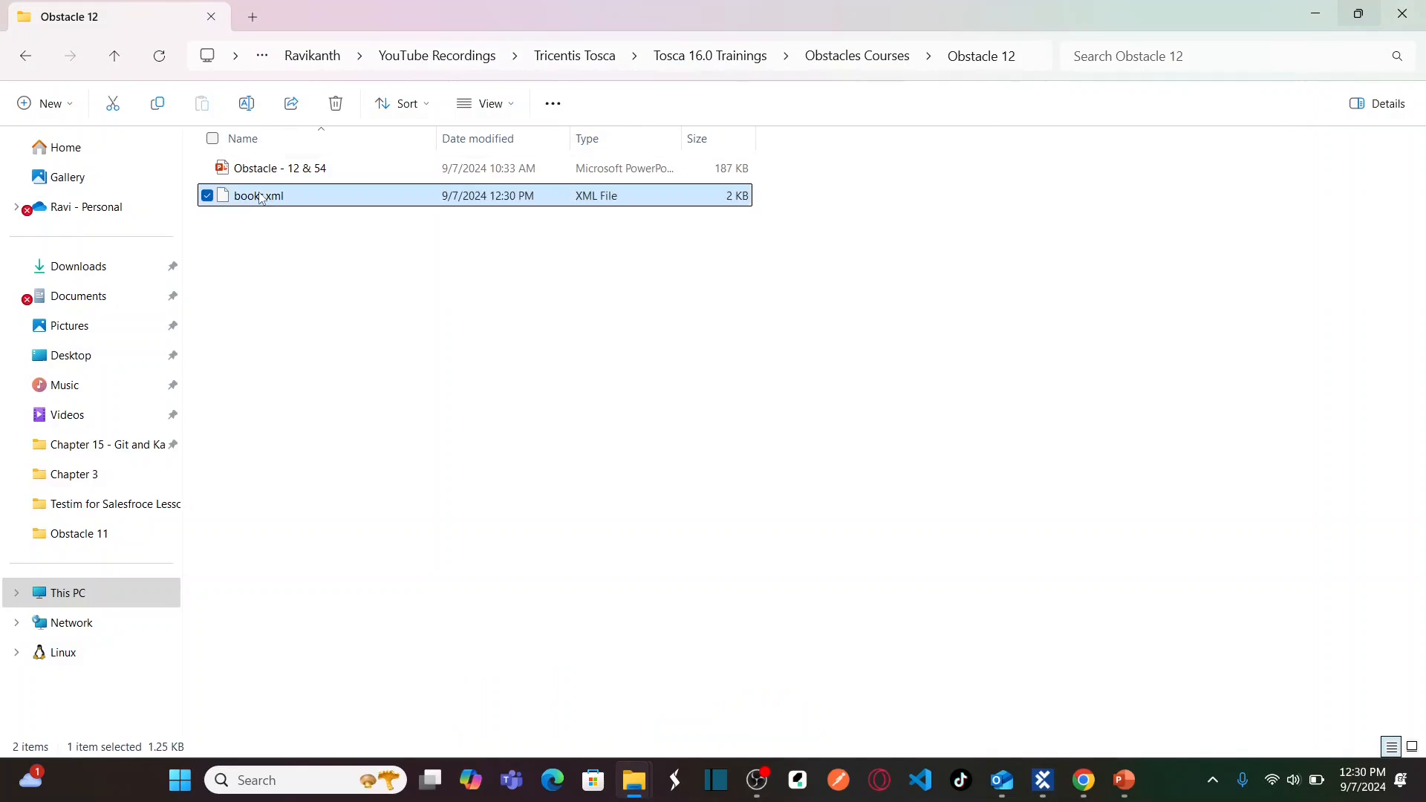
pyautogui.doubleClick(295, 197)
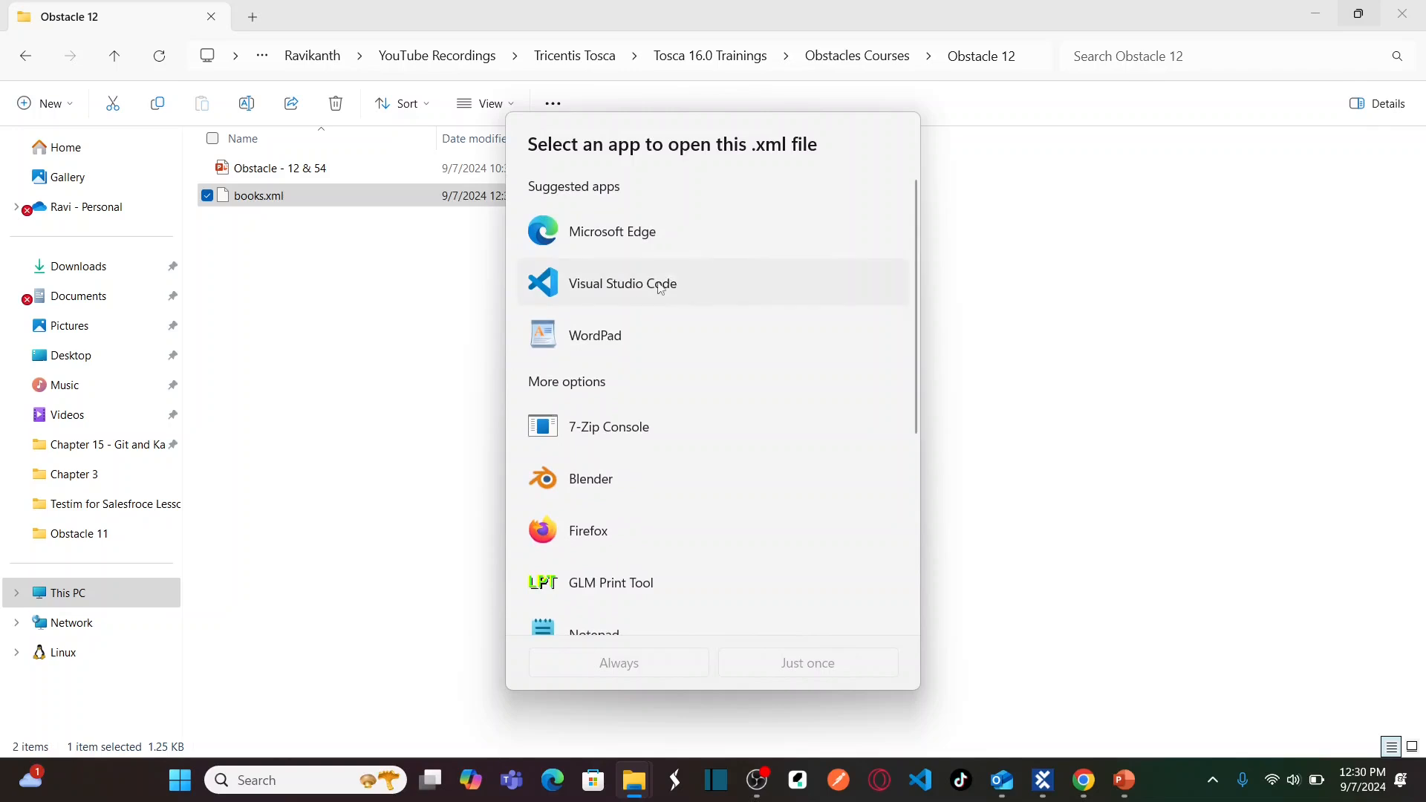
pyautogui.click(642, 294)
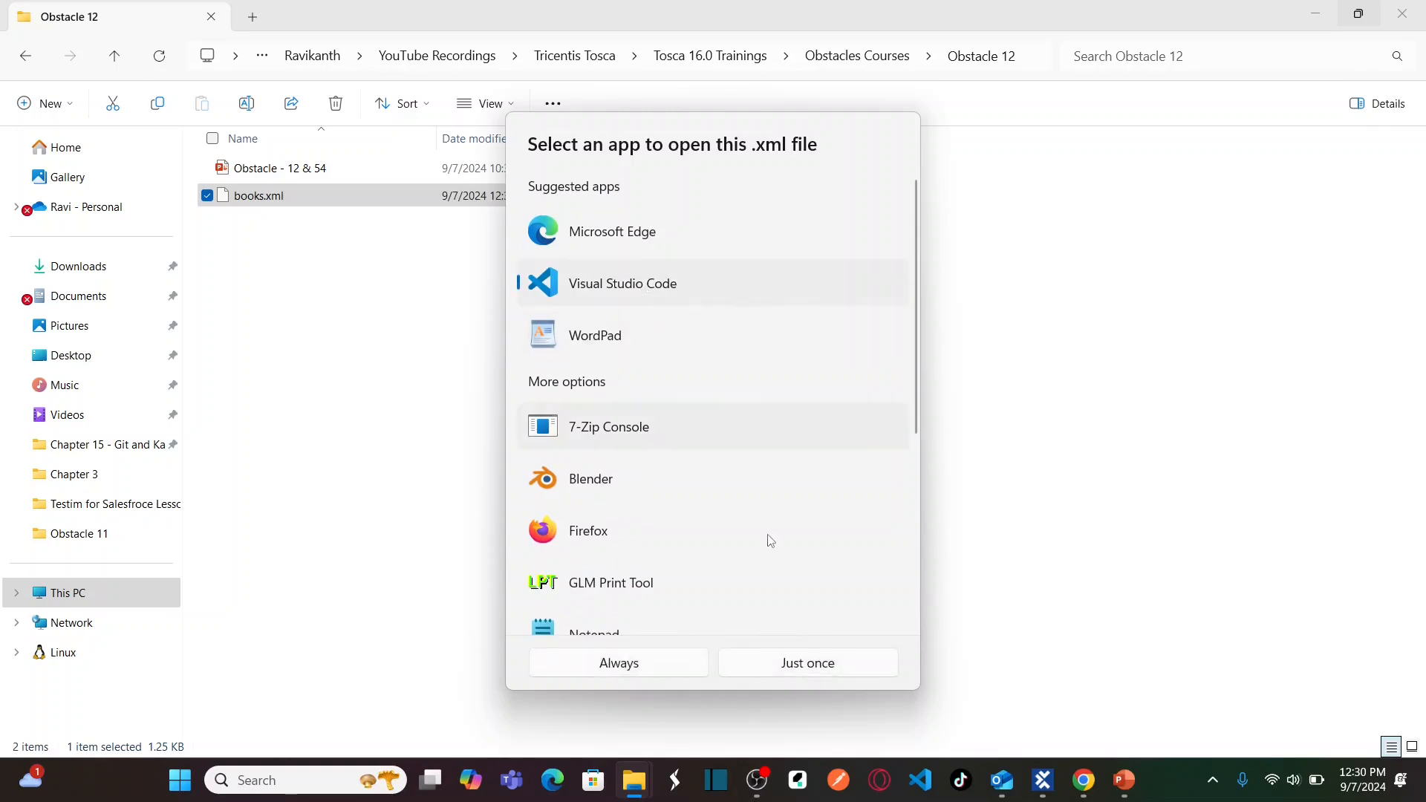
pyautogui.click(659, 667)
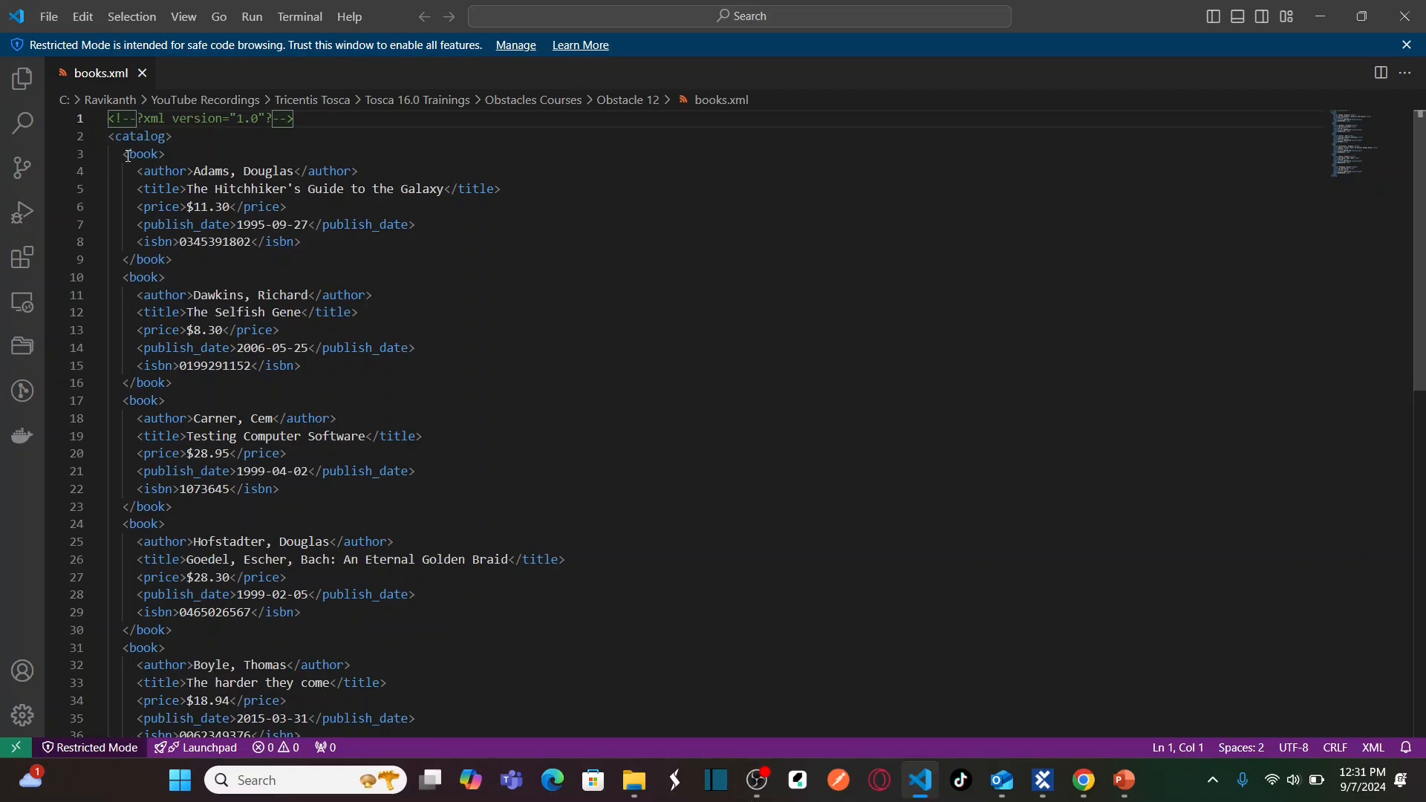
# Examine the book entries in books.xml and locate the title and isbn elements for 'Testing Computer Software'.
pyautogui.moveTo(126, 155); pyautogui.dragTo(202, 255)
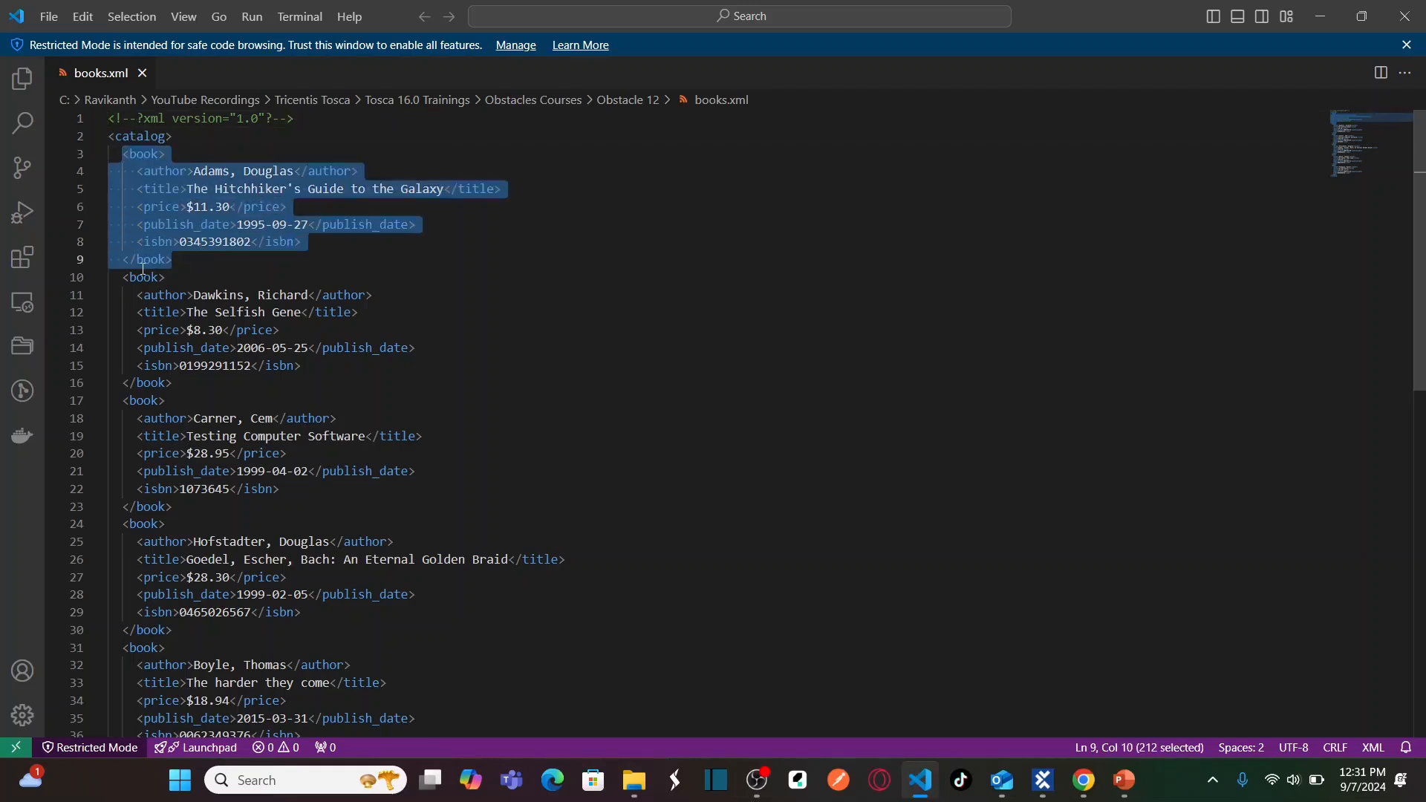
pyautogui.moveTo(124, 277); pyautogui.dragTo(205, 379)
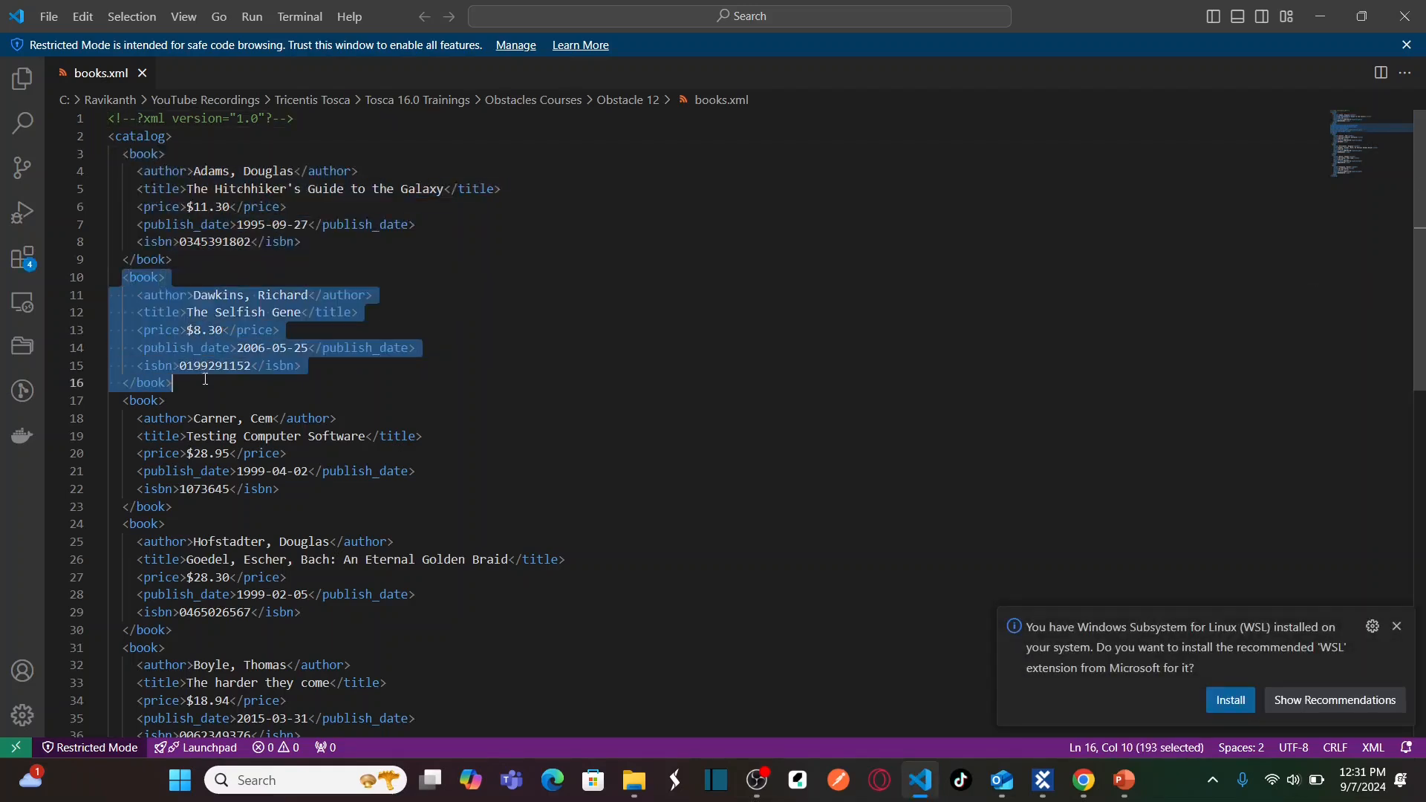
pyautogui.moveTo(124, 401); pyautogui.dragTo(220, 498)
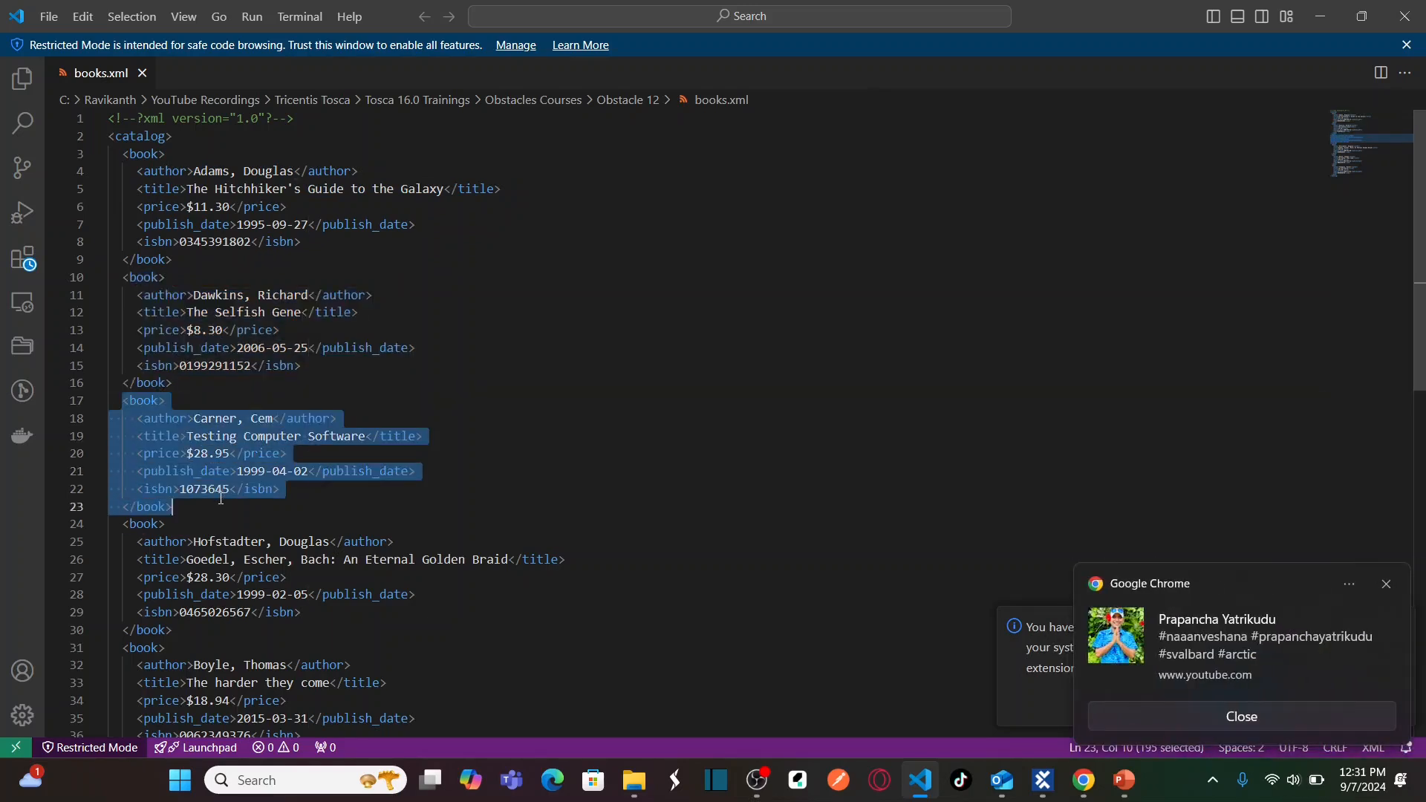
pyautogui.click(1218, 711)
pyautogui.click(531, 448)
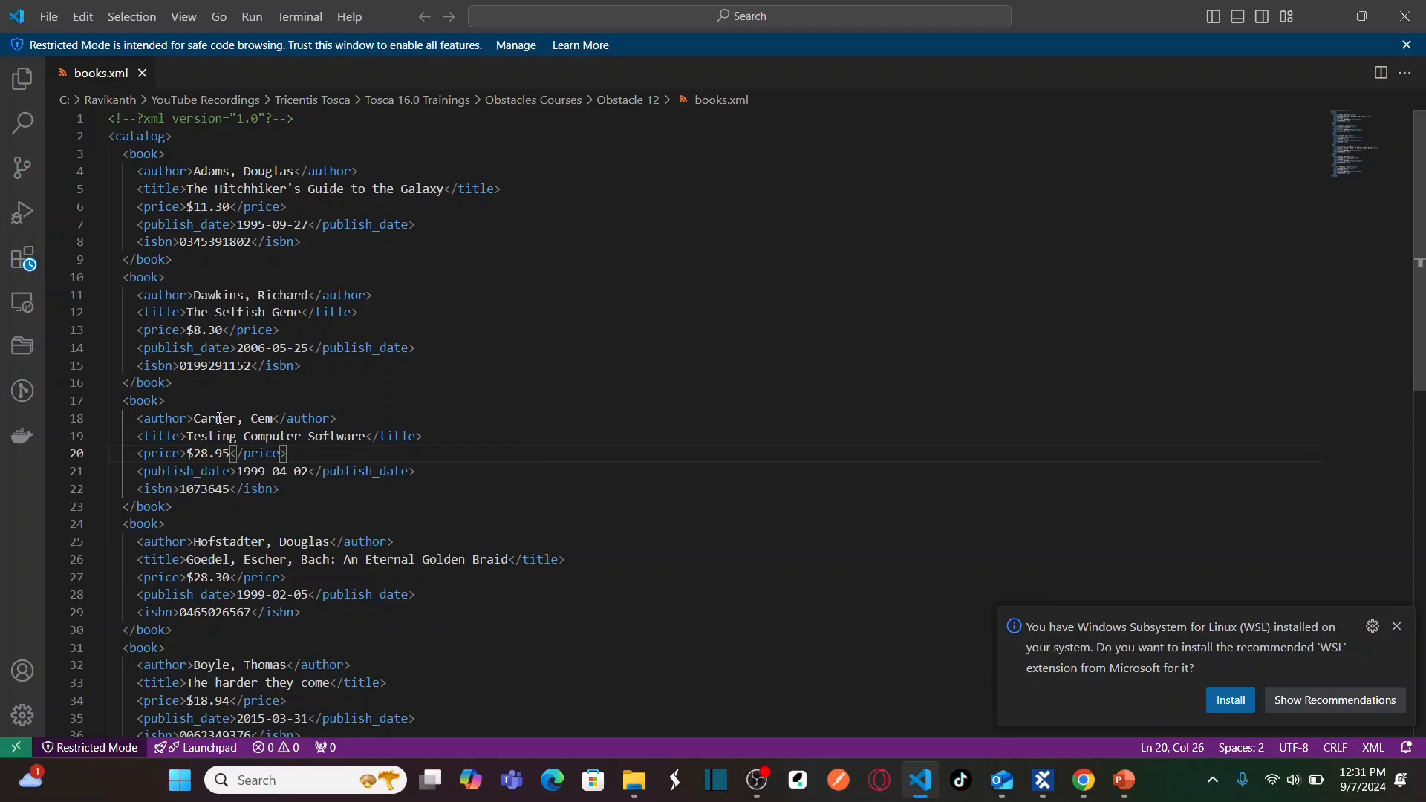
pyautogui.moveTo(124, 405); pyautogui.dragTo(247, 438)
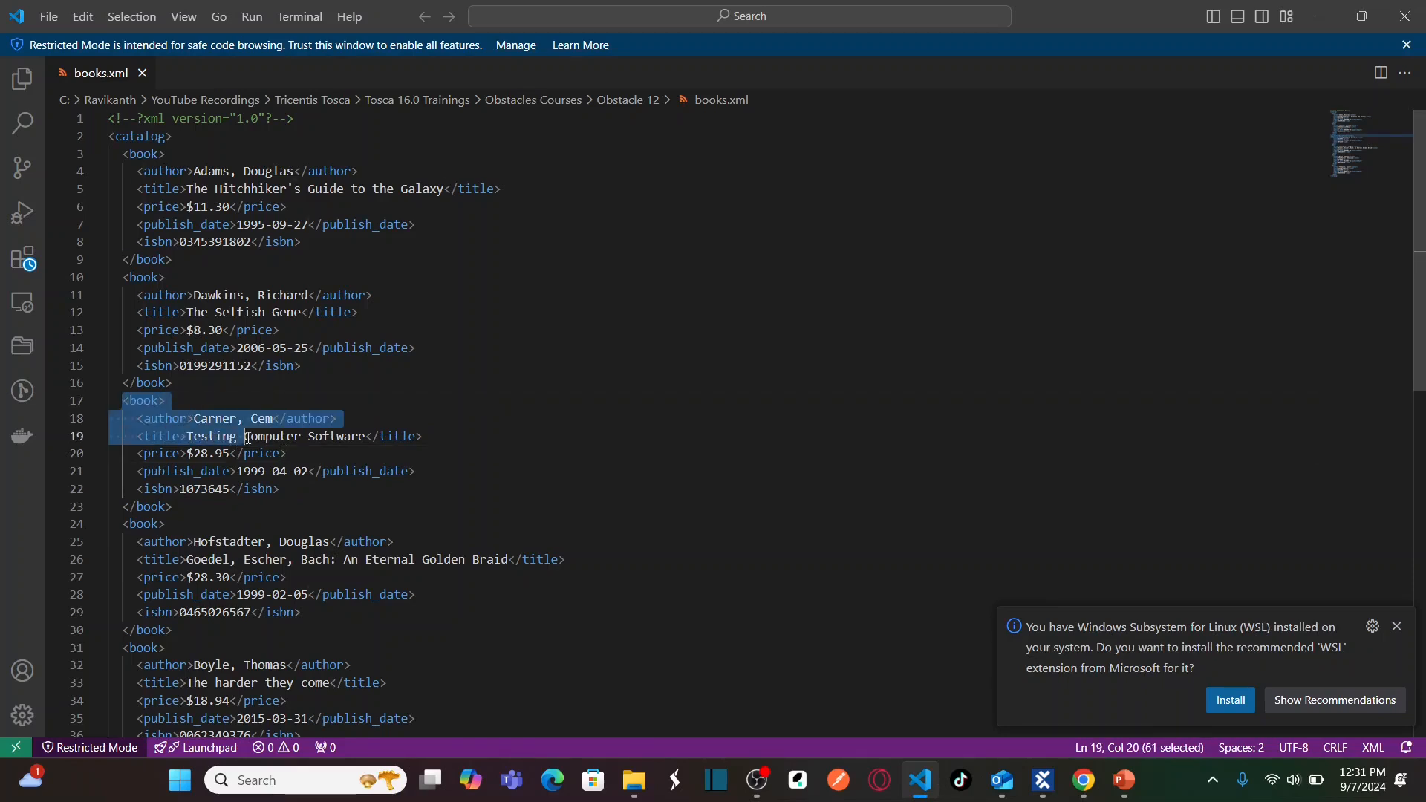
pyautogui.moveTo(367, 438); pyautogui.dragTo(188, 440)
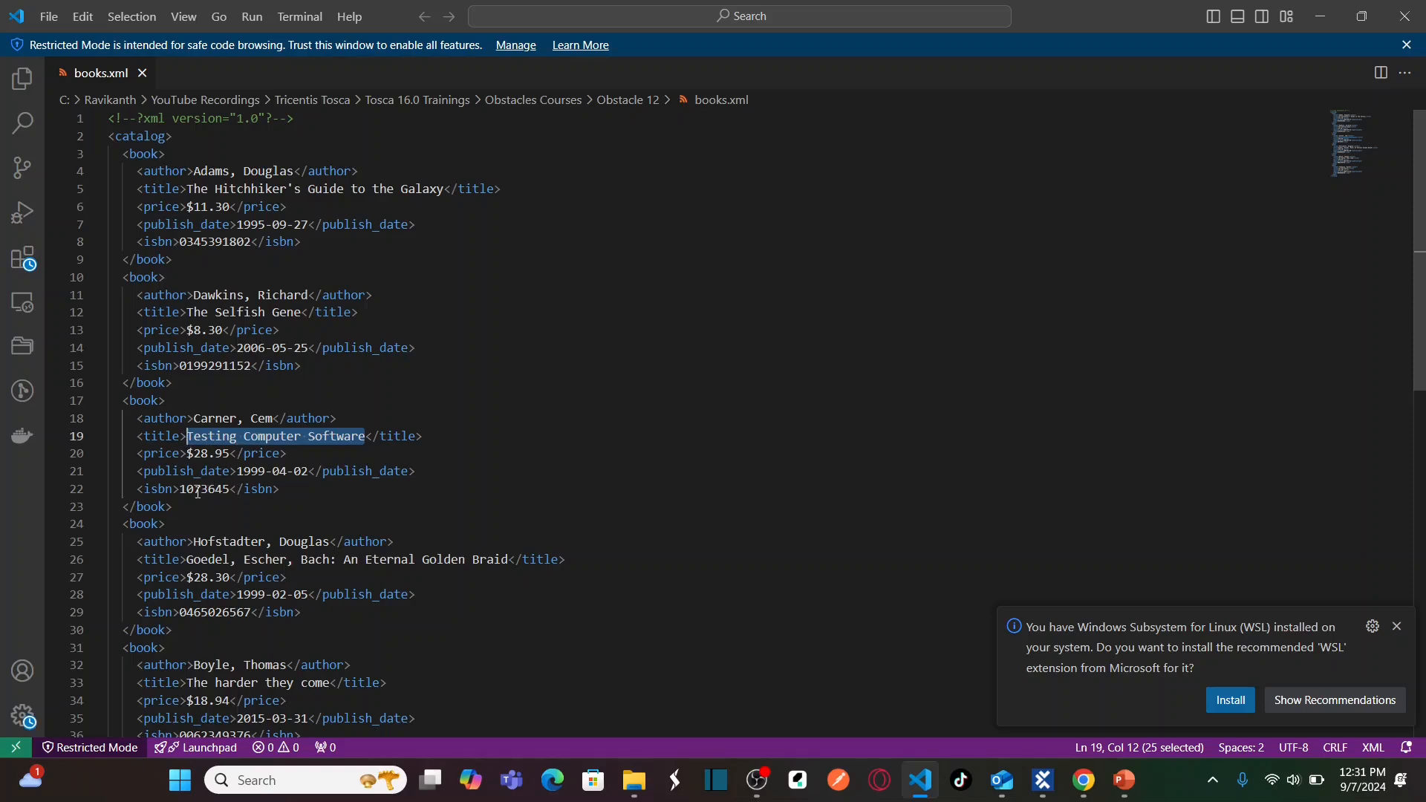
pyautogui.doubleClick(197, 490)
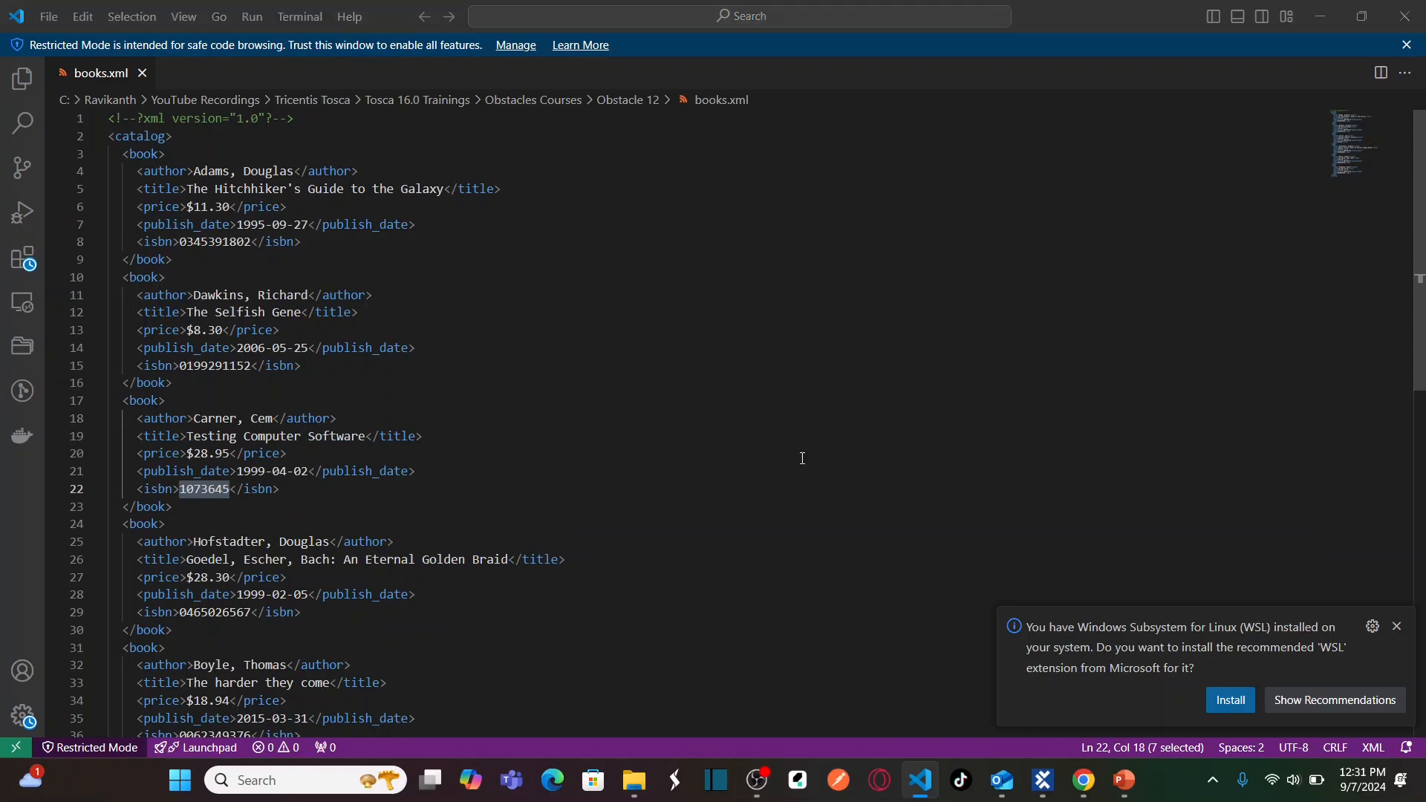
# Review the ISBN field and loaded books on the Obstacle #87912 page in Chrome, and return to Tosca Commander.
pyautogui.hotkey('alt', 'Tab')
pyautogui.hotkey('alt', 'Tab')
pyautogui.hotkey('alt', 'Tab')
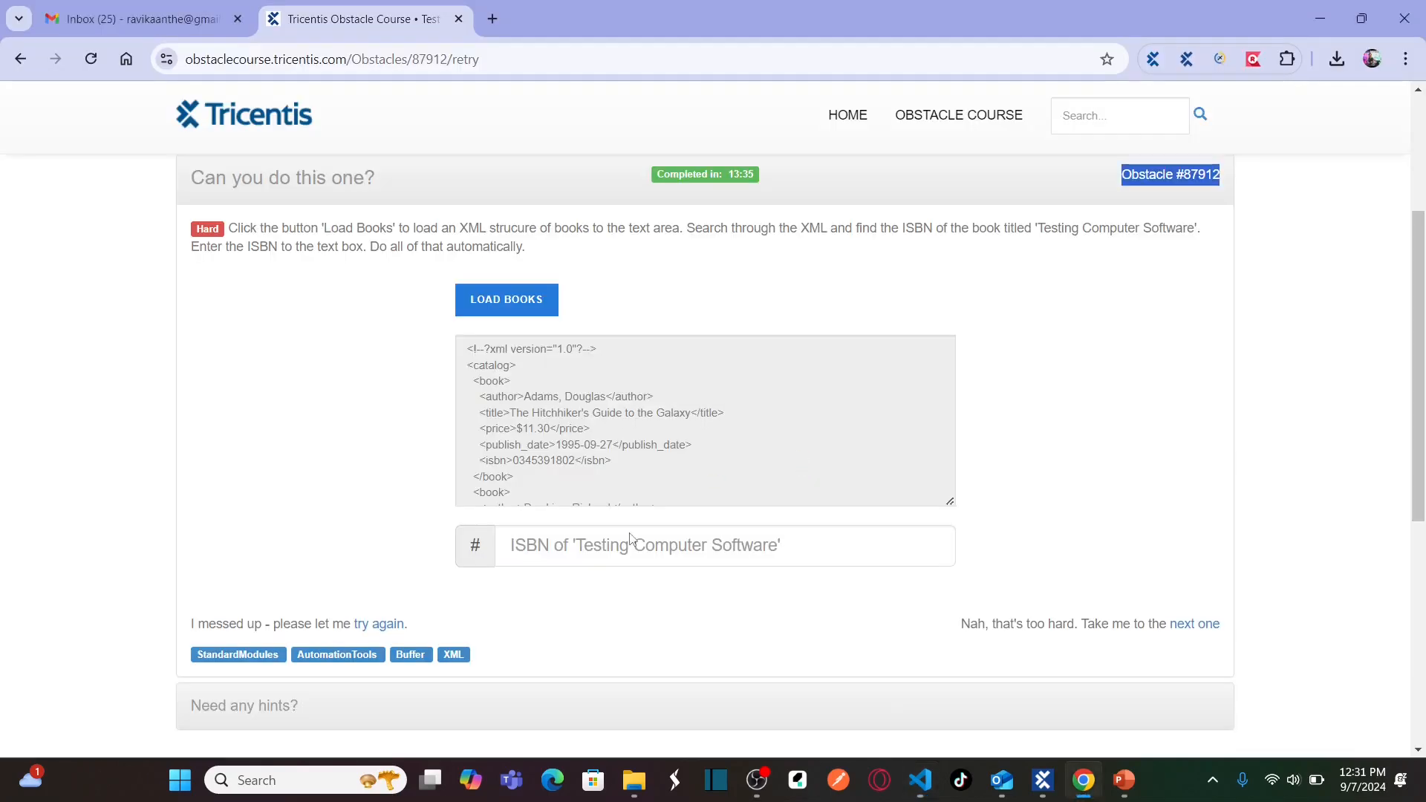
pyautogui.hotkey('alt', 'Tab')
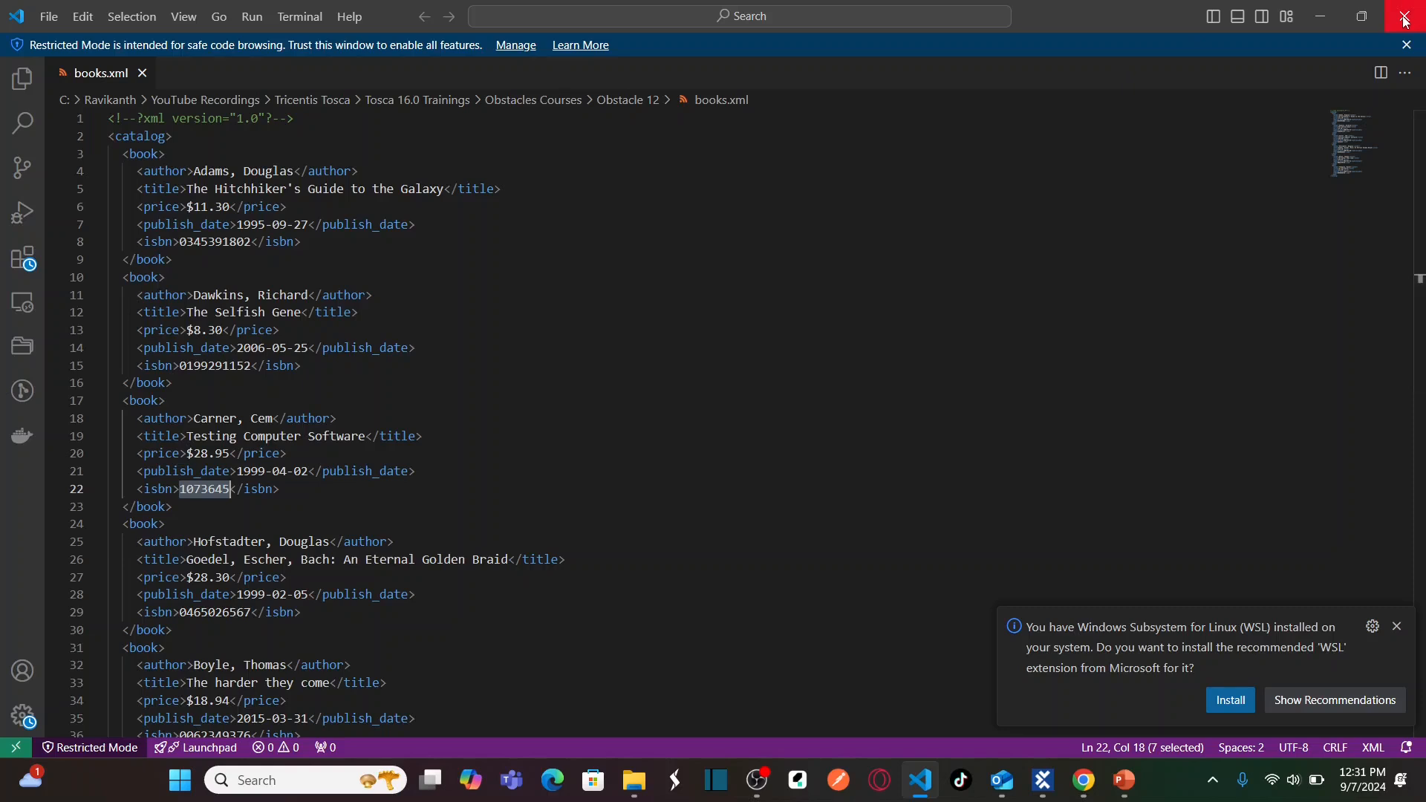
pyautogui.hotkey('alt', 'Tab')
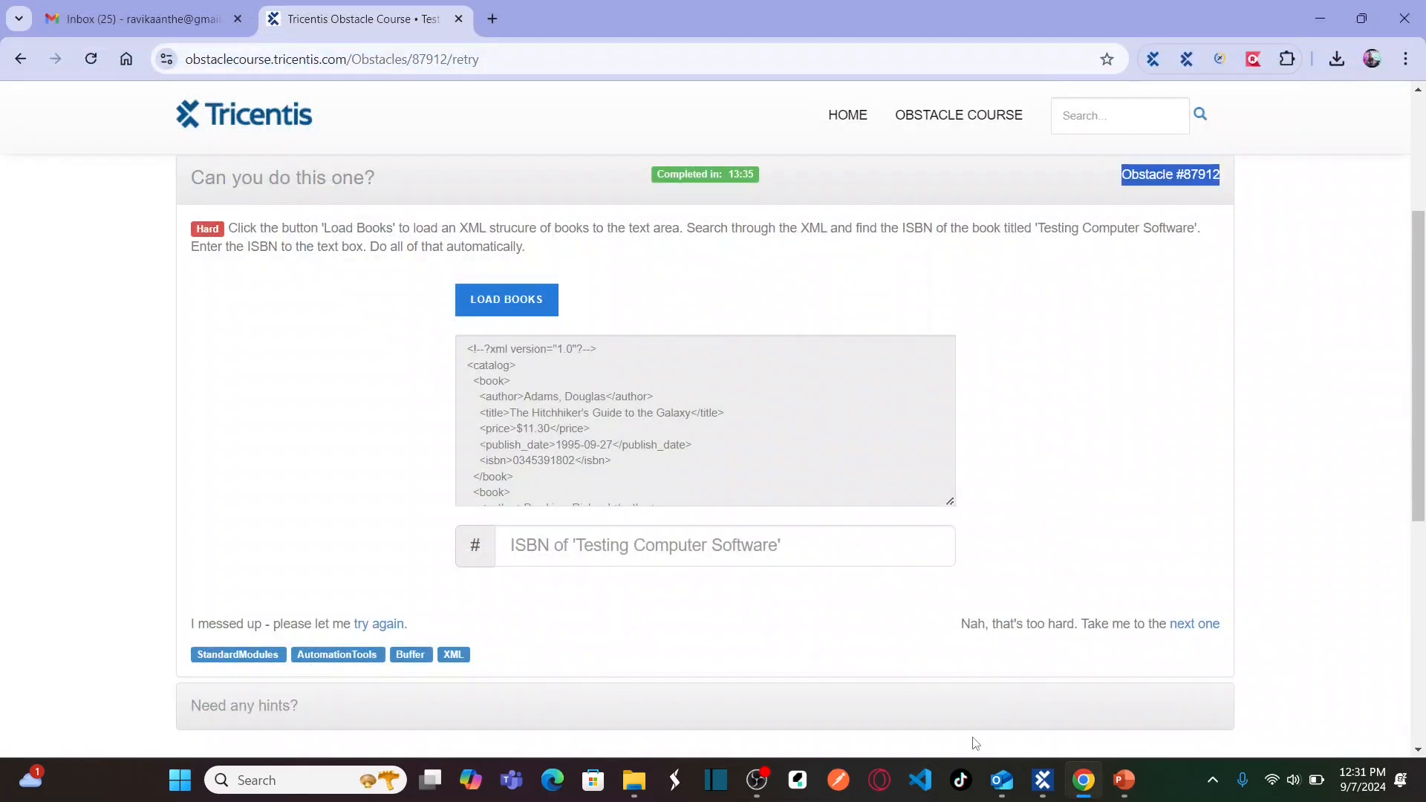
pyautogui.click(1042, 790)
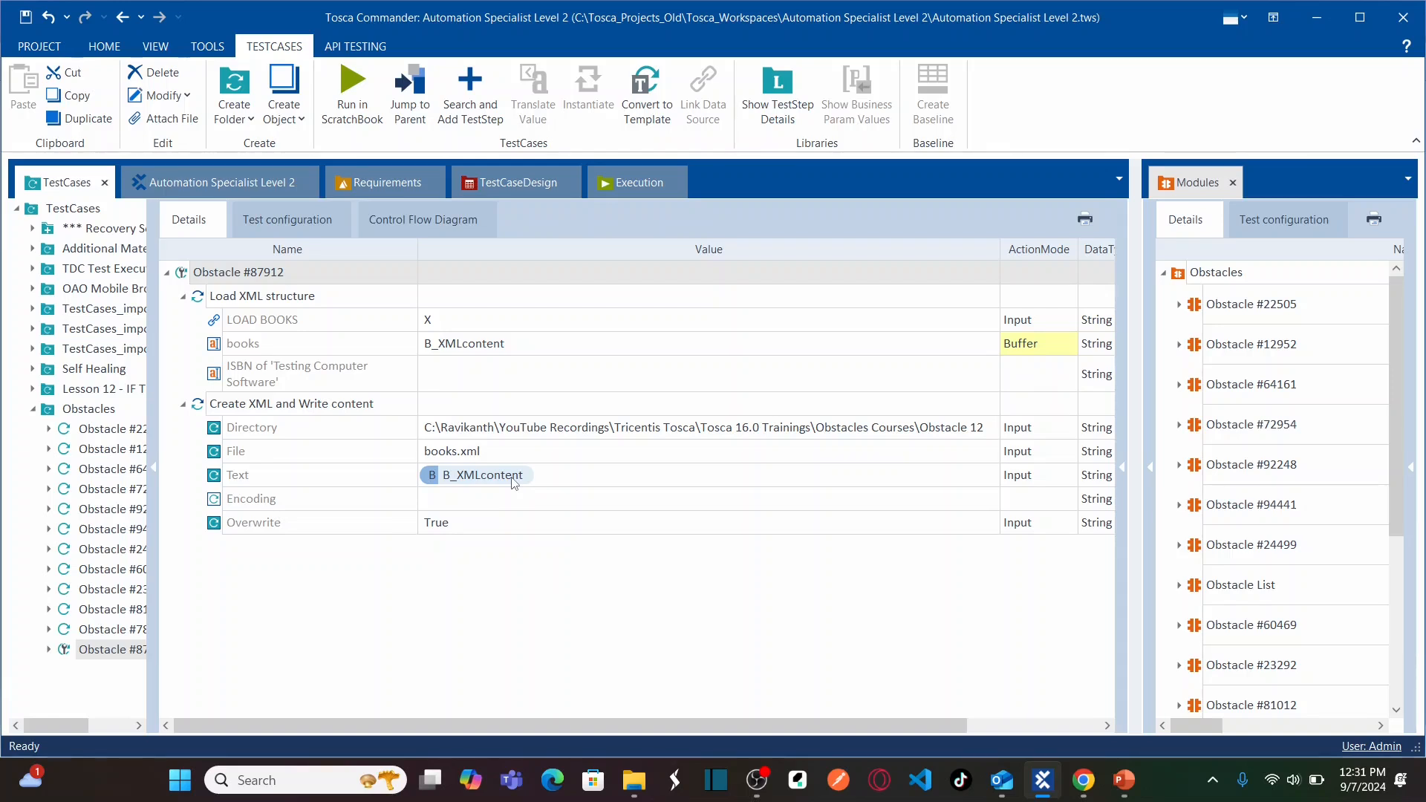
# Check the books file in the Obstacle 12 folder in File Explorer and switch back to Tosca Commander.
pyautogui.hotkey('alt', 'Tab')
pyautogui.hotkey('alt', 'Tab')
pyautogui.hotkey('alt', 'Tab')
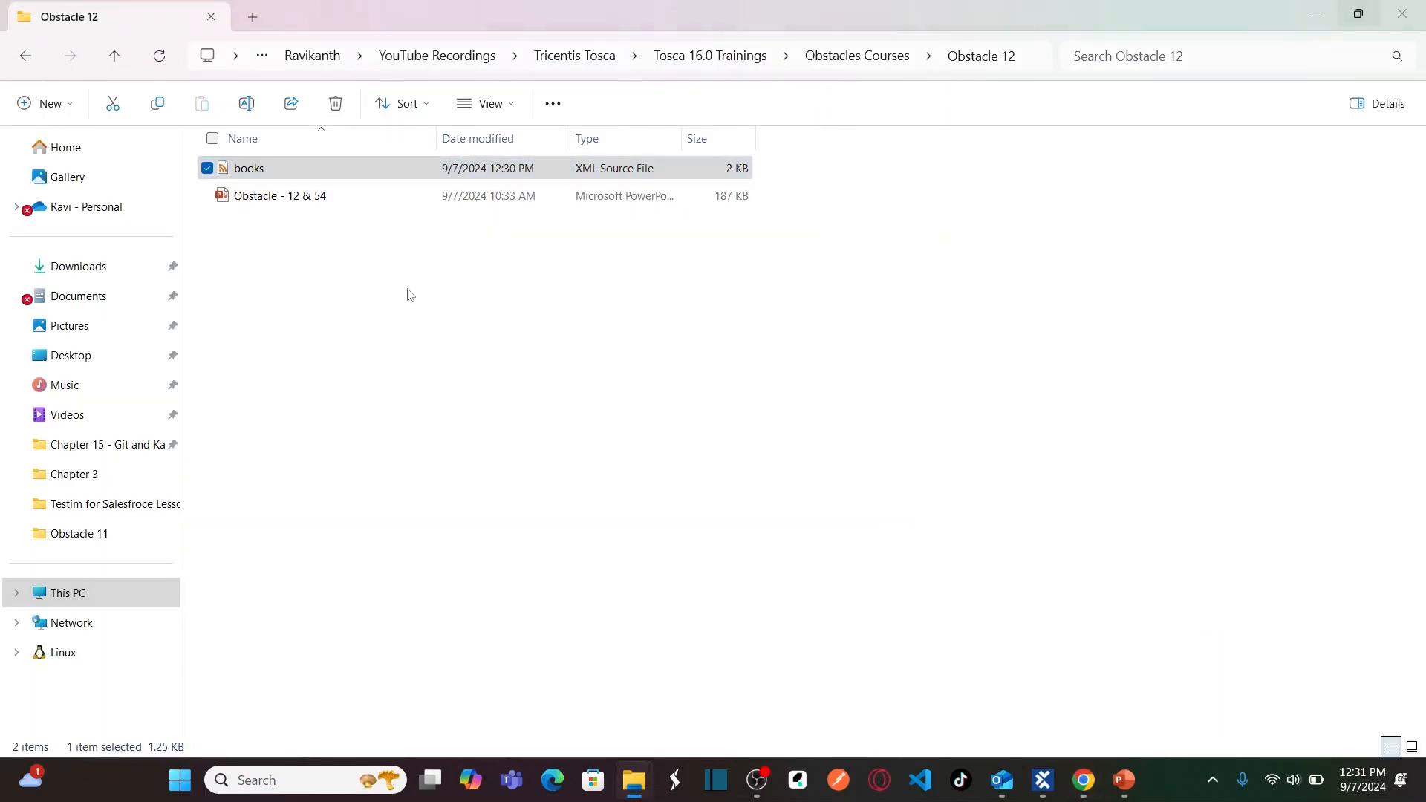
pyautogui.hotkey('alt', 'Tab')
pyautogui.click(1053, 776)
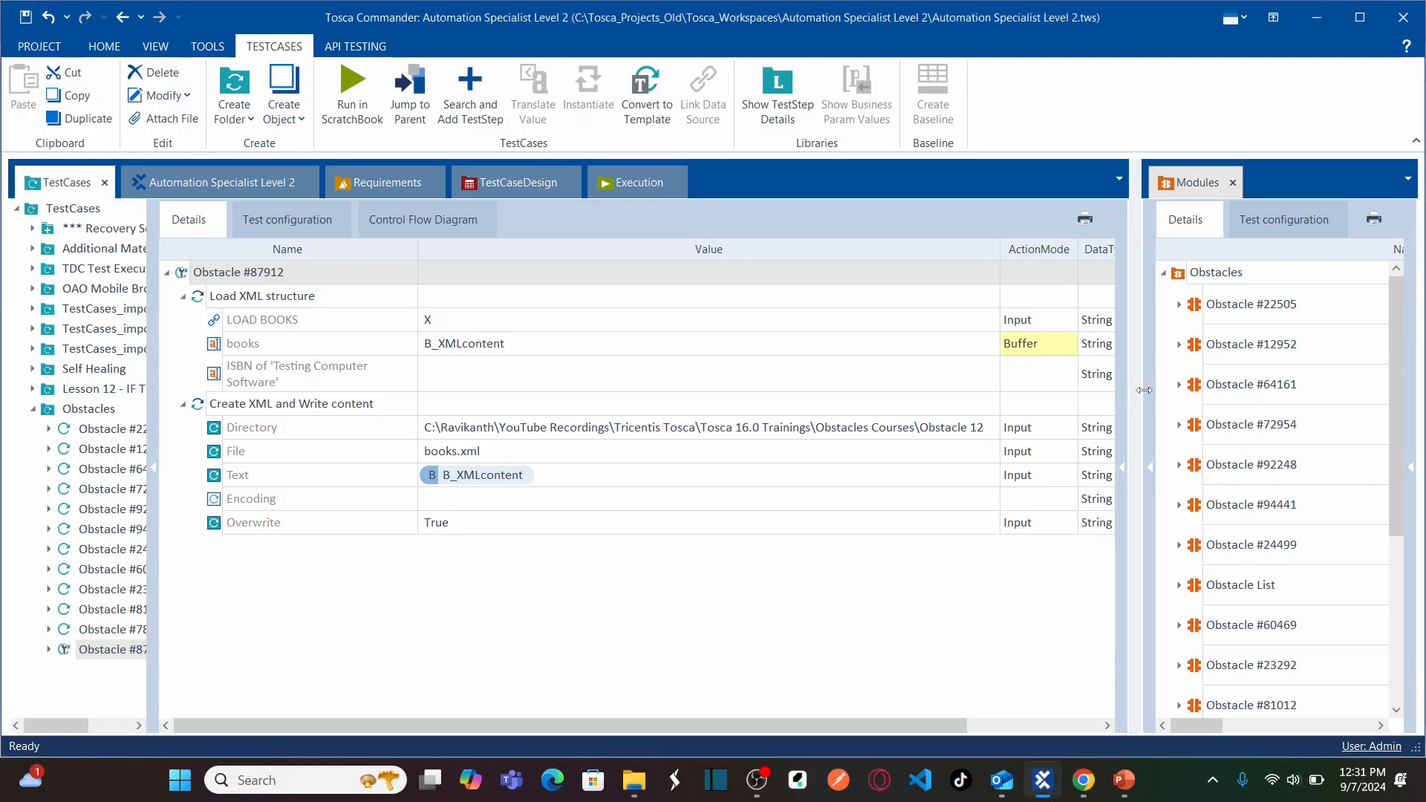
# Widen the Modules area and display only the Obstacle #87913 module folder.
pyautogui.moveTo(1130, 366); pyautogui.dragTo(691, 375)
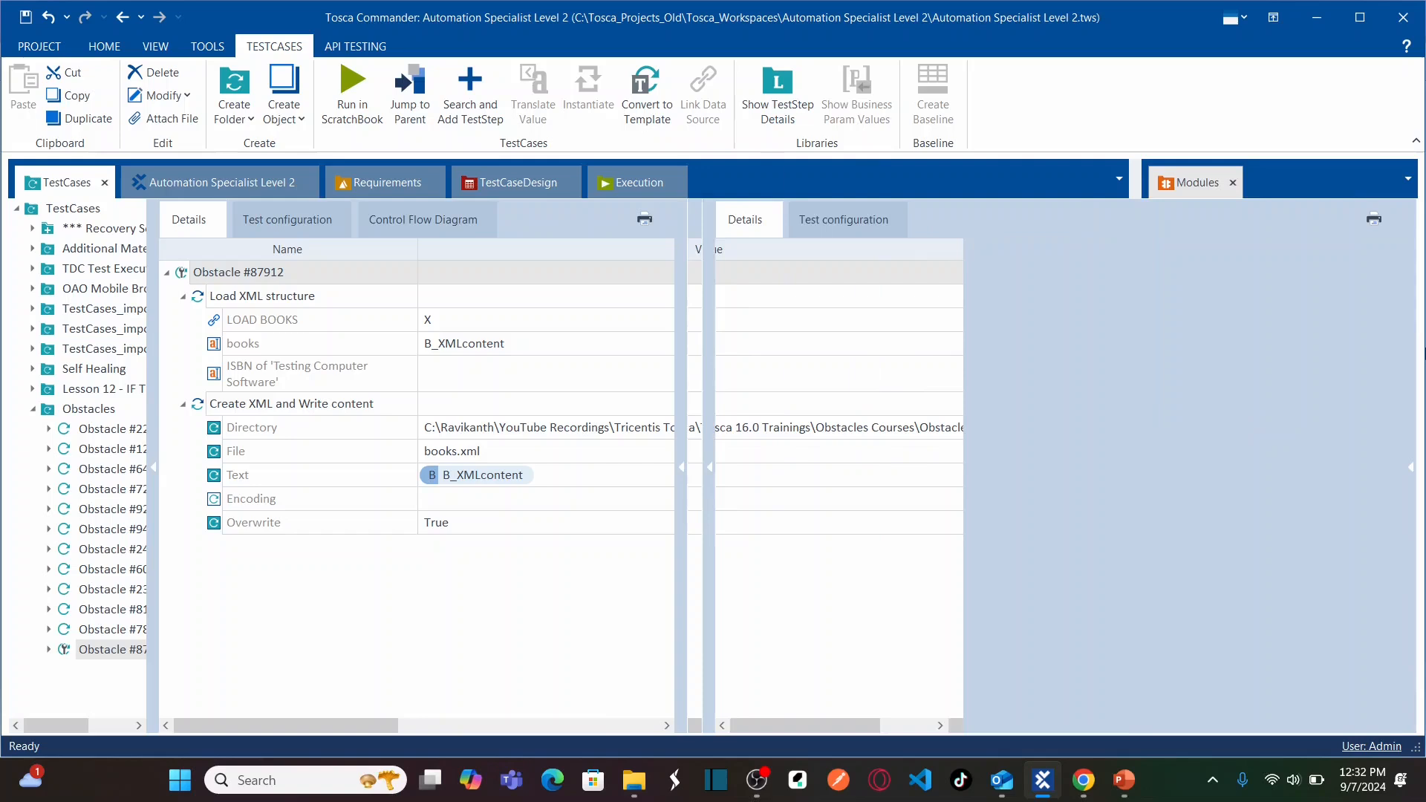
pyautogui.moveTo(1399, 523); pyautogui.dragTo(1395, 670)
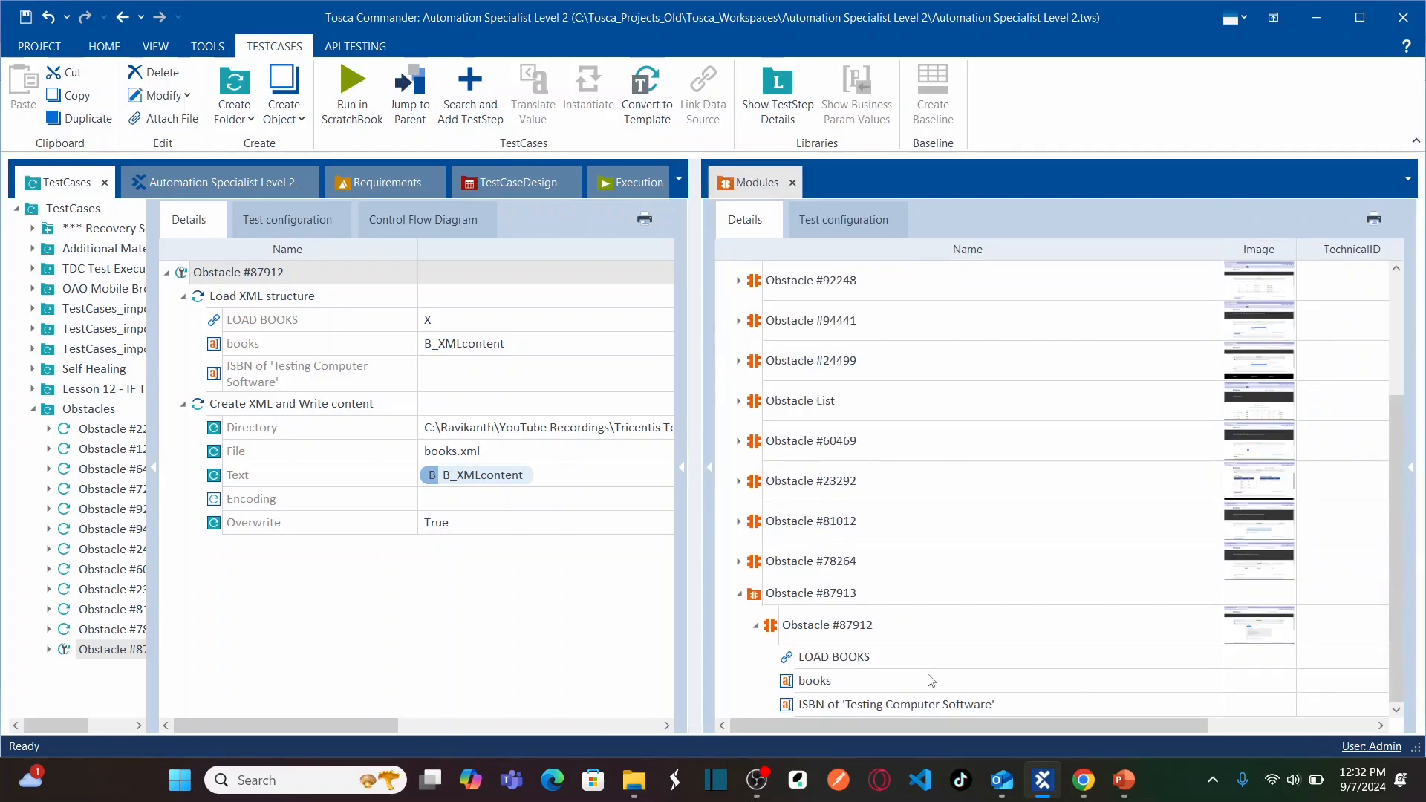
pyautogui.click(797, 598)
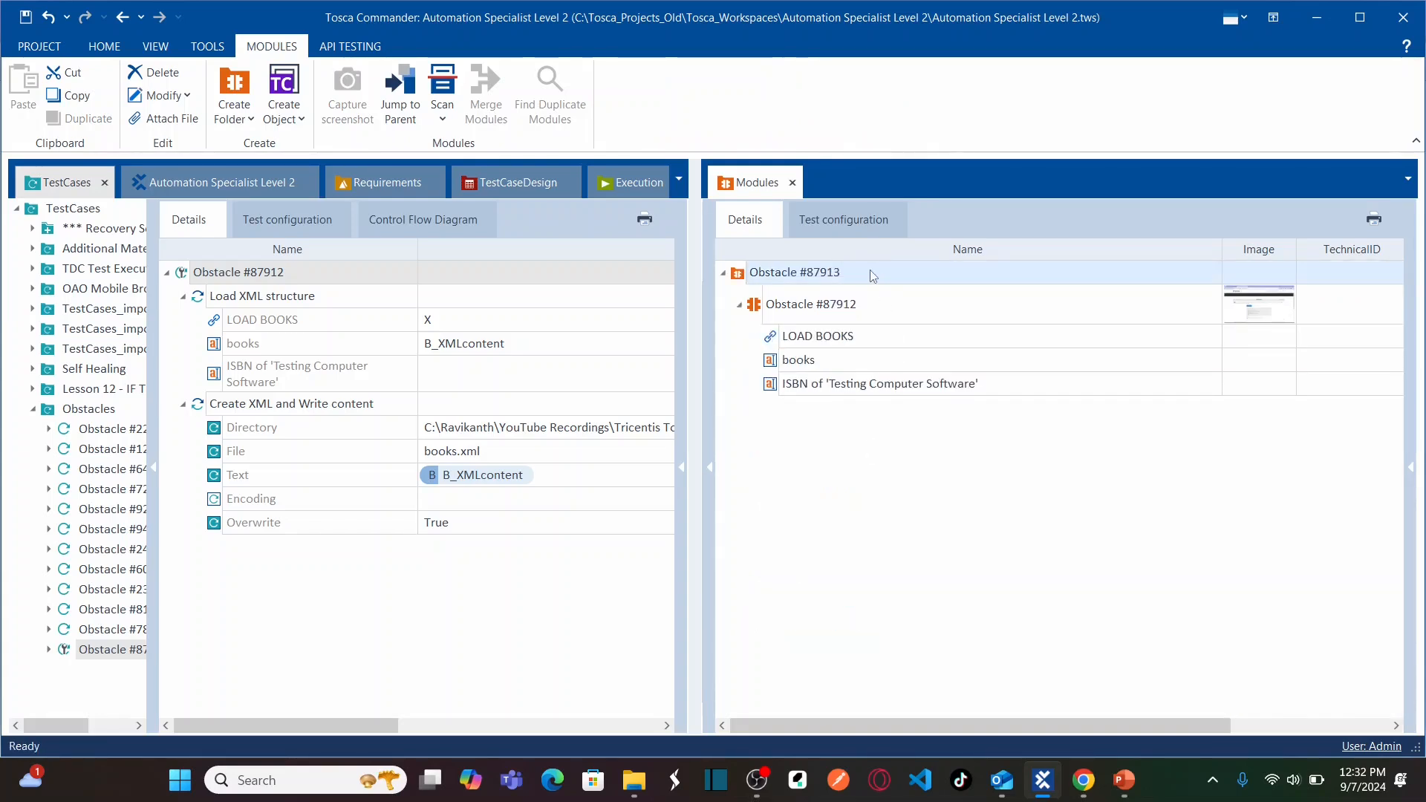
# Run a File Scan on the Obstacle #87913 module folder, importing the books XML file from Obstacles Courses\Obstacle 12.
pyautogui.rightClick(870, 272)
pyautogui.moveTo(1062, 326)
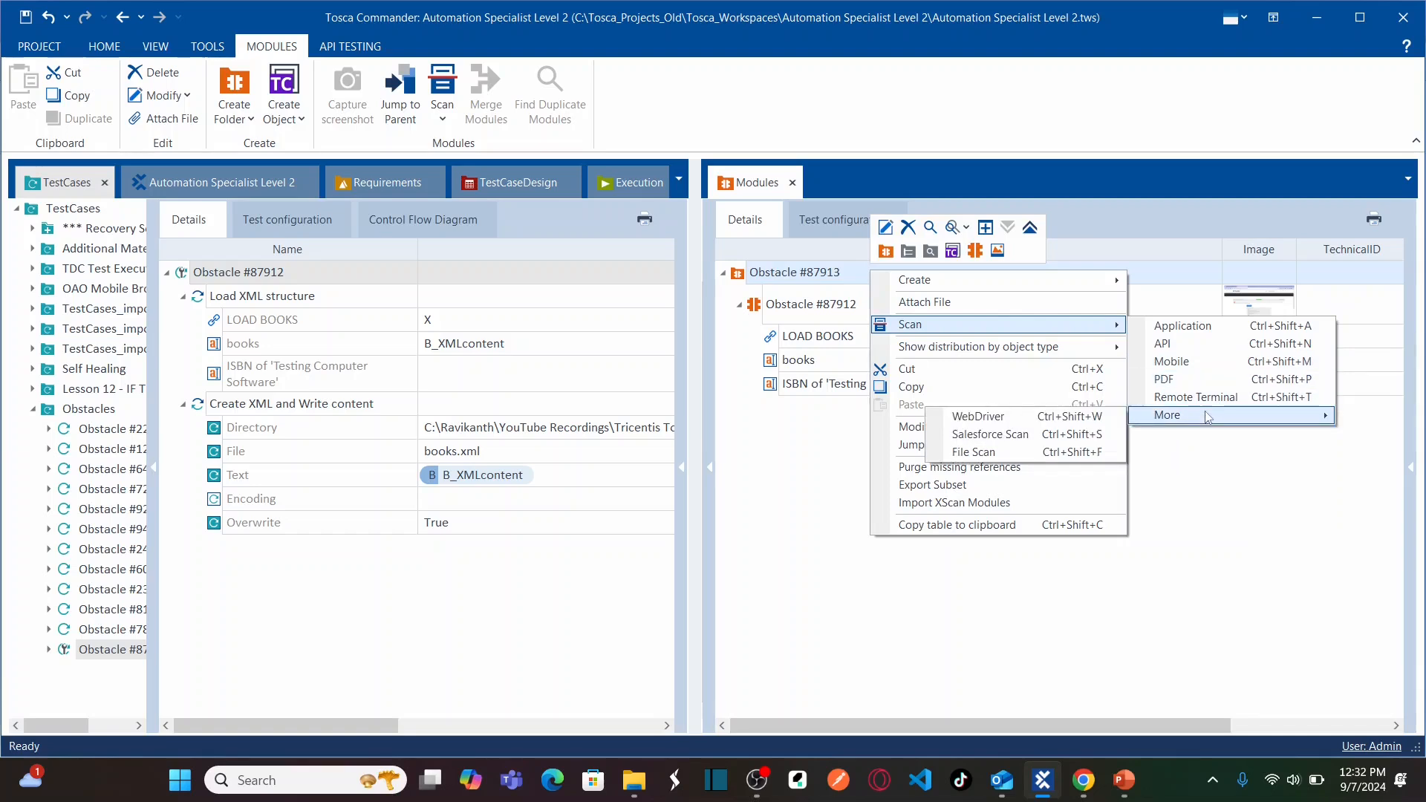
pyautogui.moveTo(1195, 421)
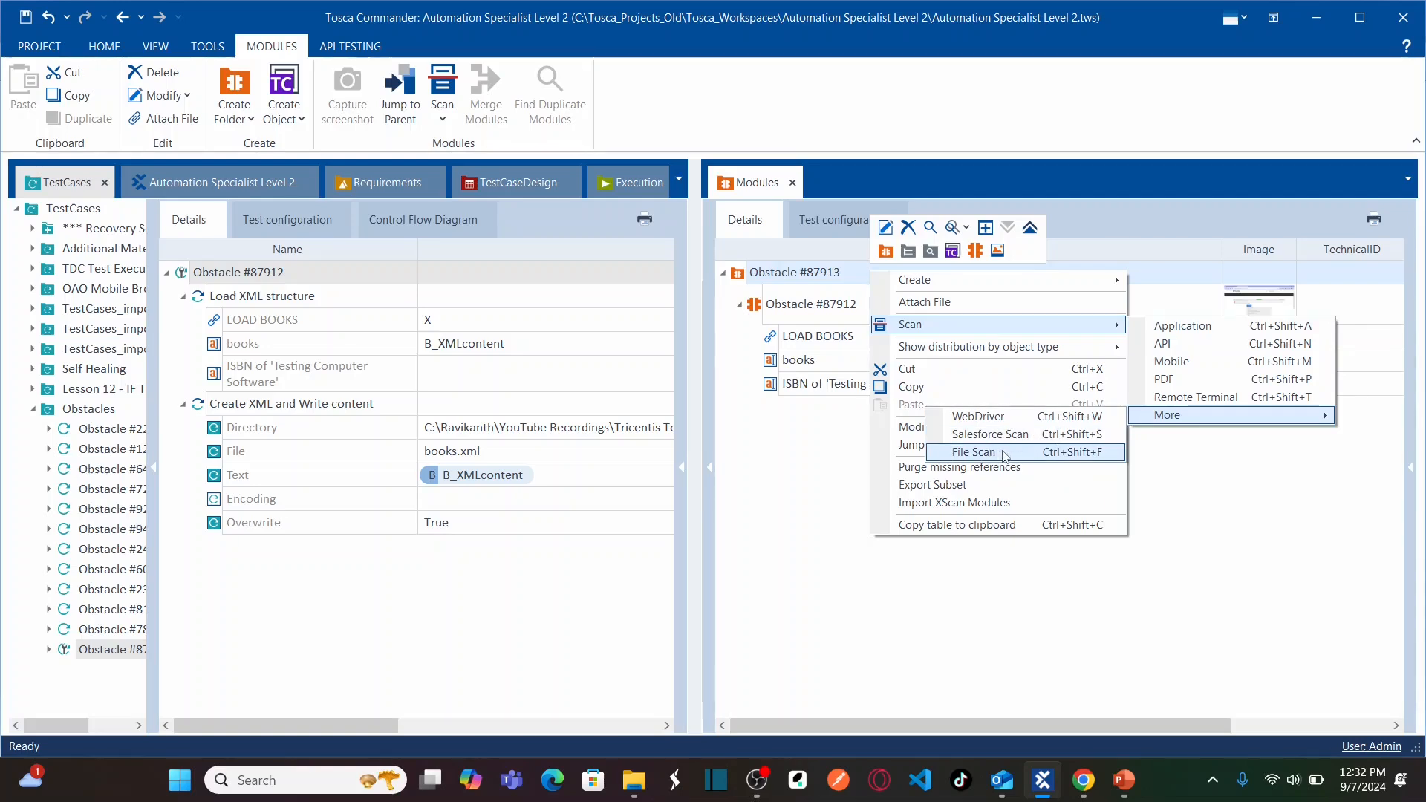
pyautogui.click(973, 453)
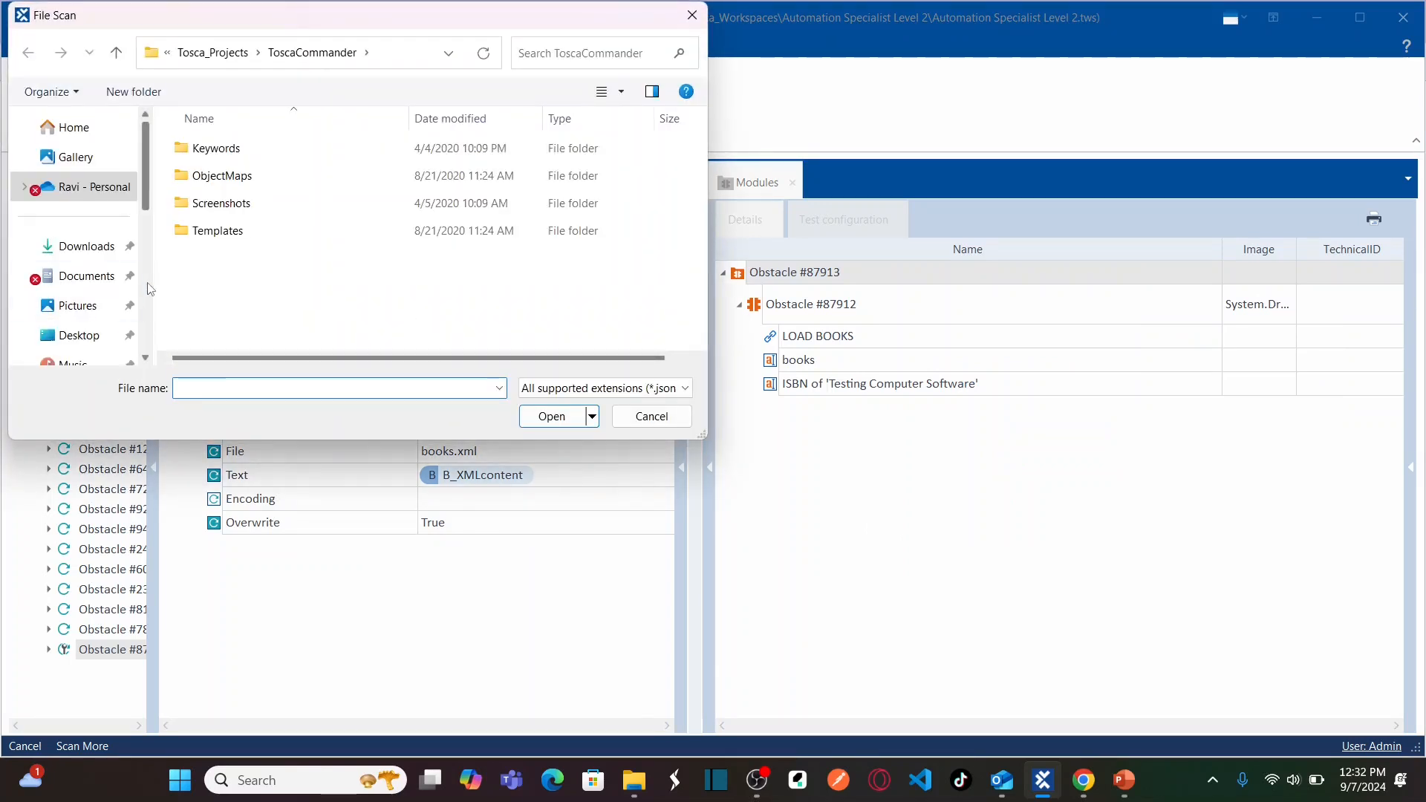
pyautogui.scroll(-3, 150, 288)
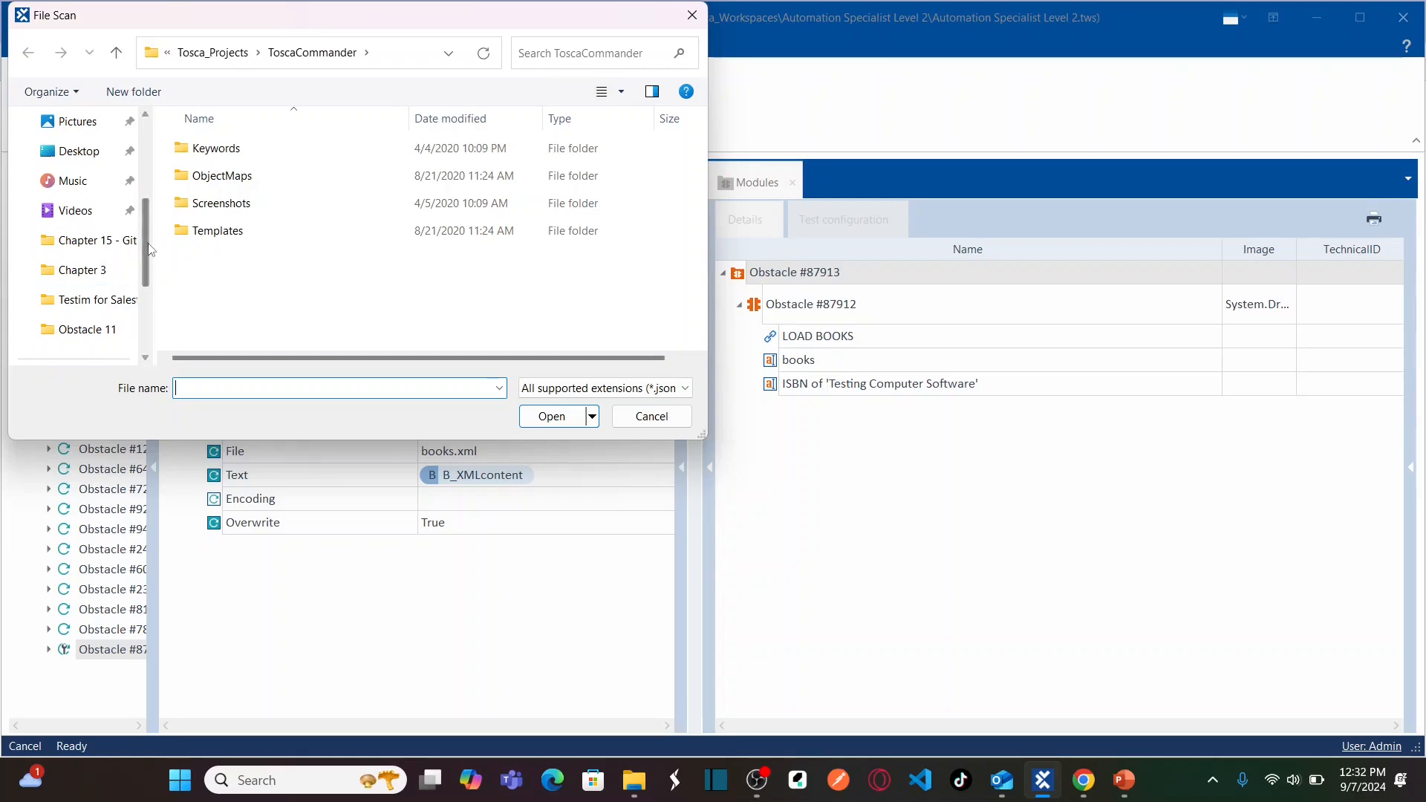
pyautogui.scroll(-1, 150, 249)
pyautogui.click(78, 271)
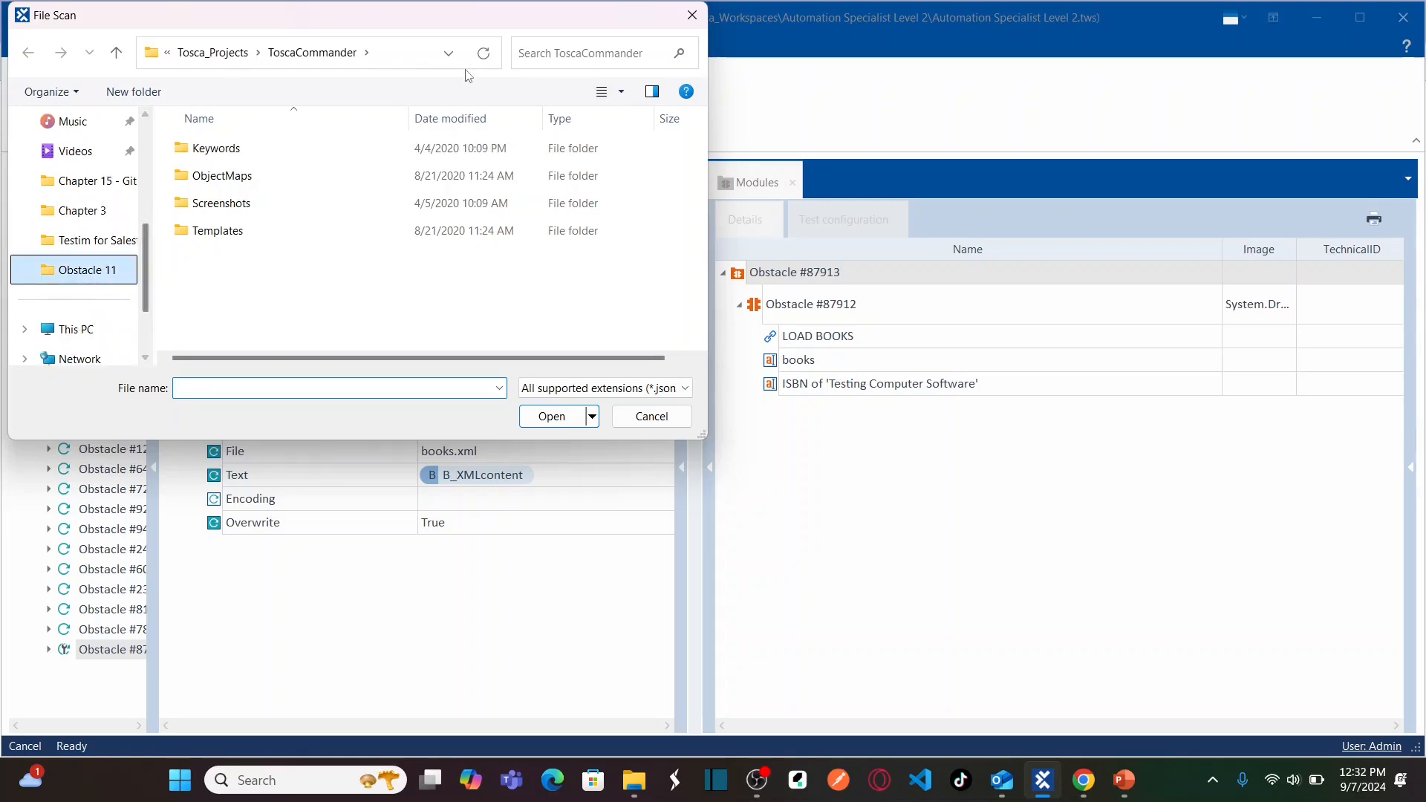
pyautogui.click(275, 54)
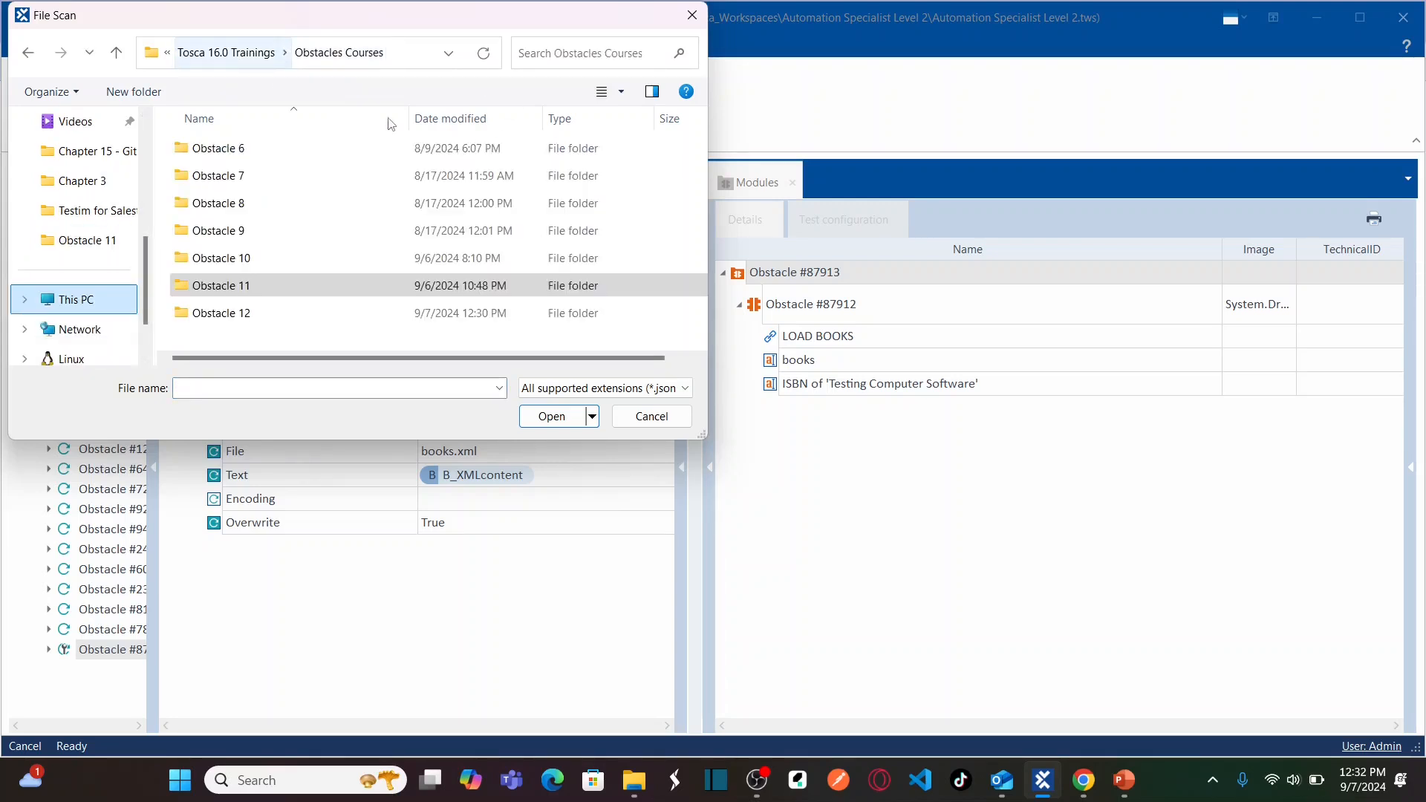
pyautogui.doubleClick(276, 311)
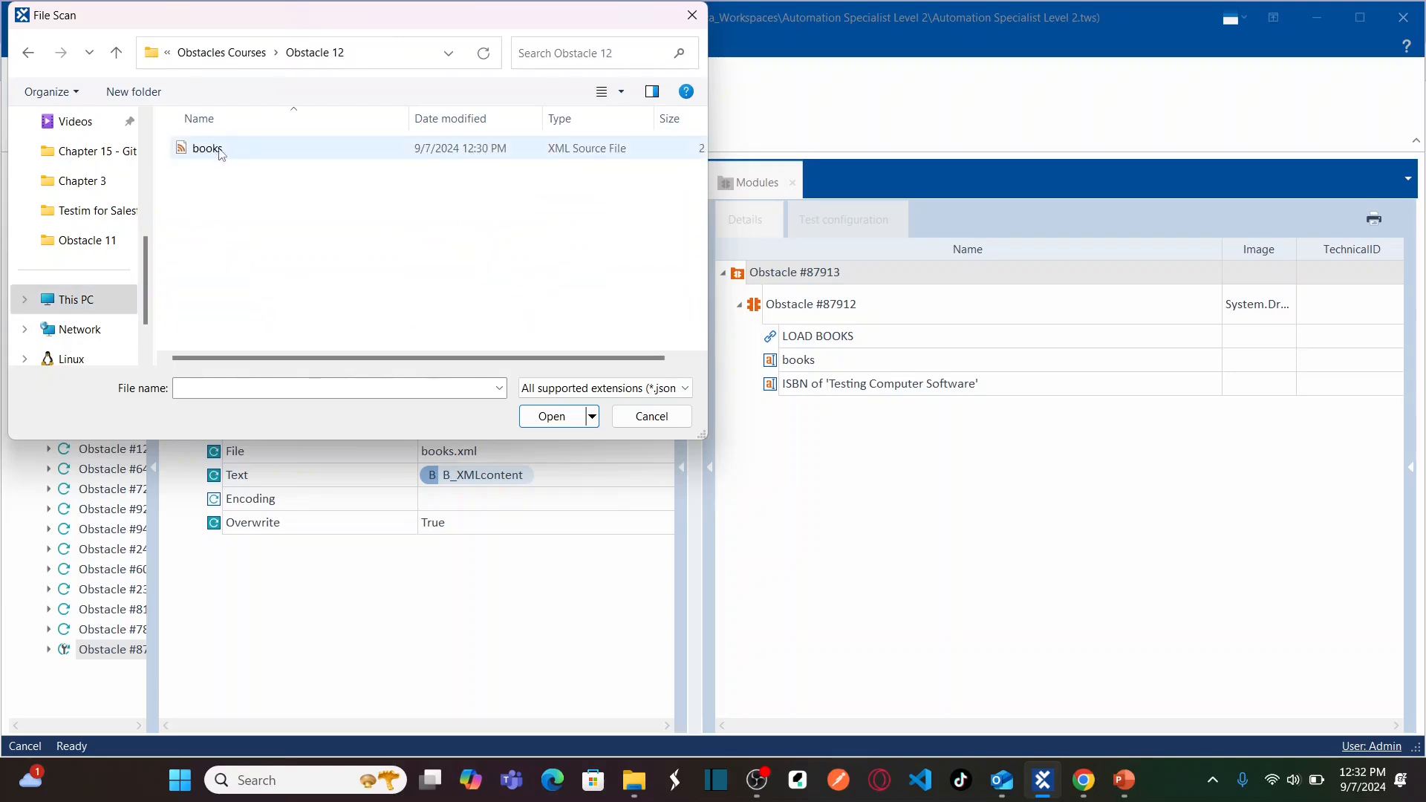
pyautogui.click(207, 149)
pyautogui.click(552, 417)
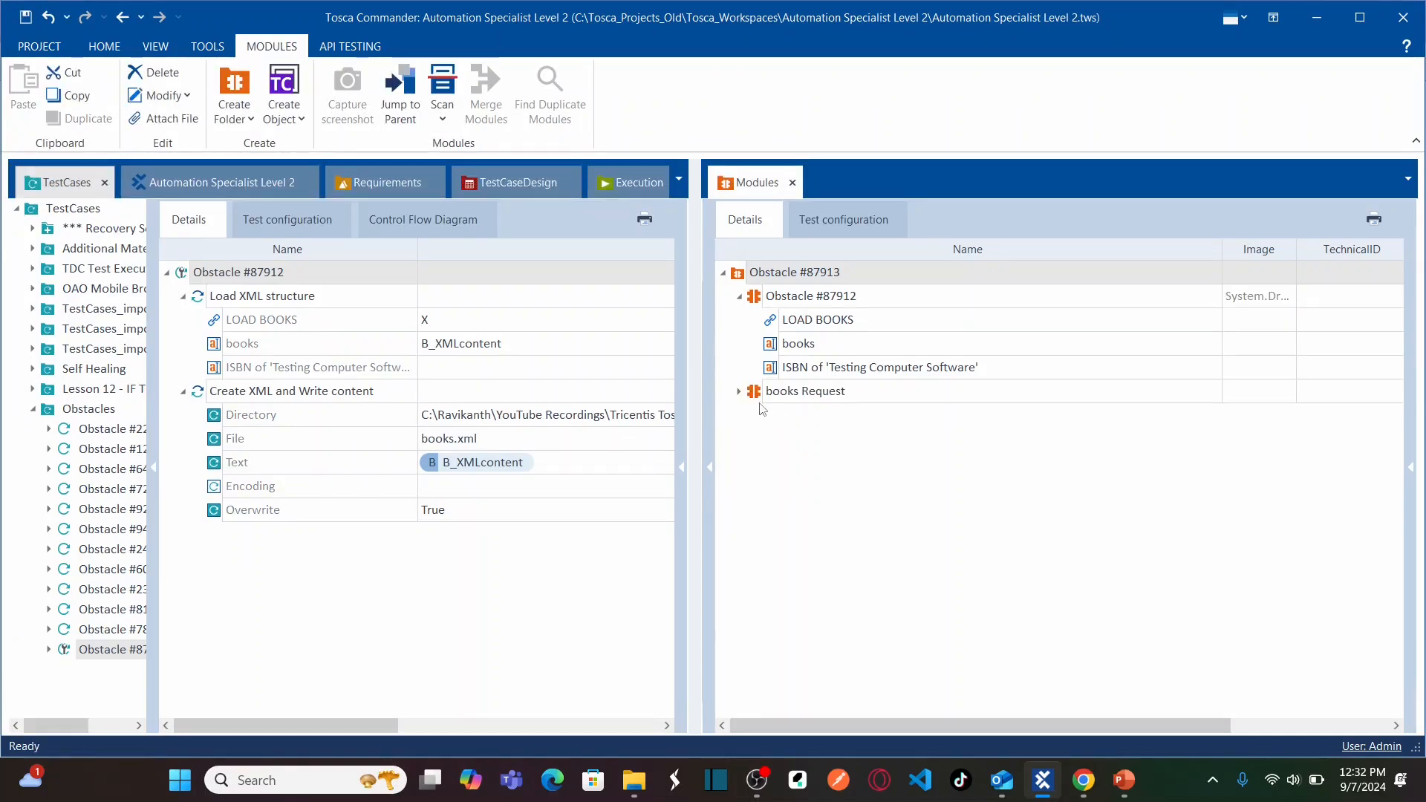
# Inspect the catalog and book elements inside the books Request module, and collapse the module again.
pyautogui.click(739, 391)
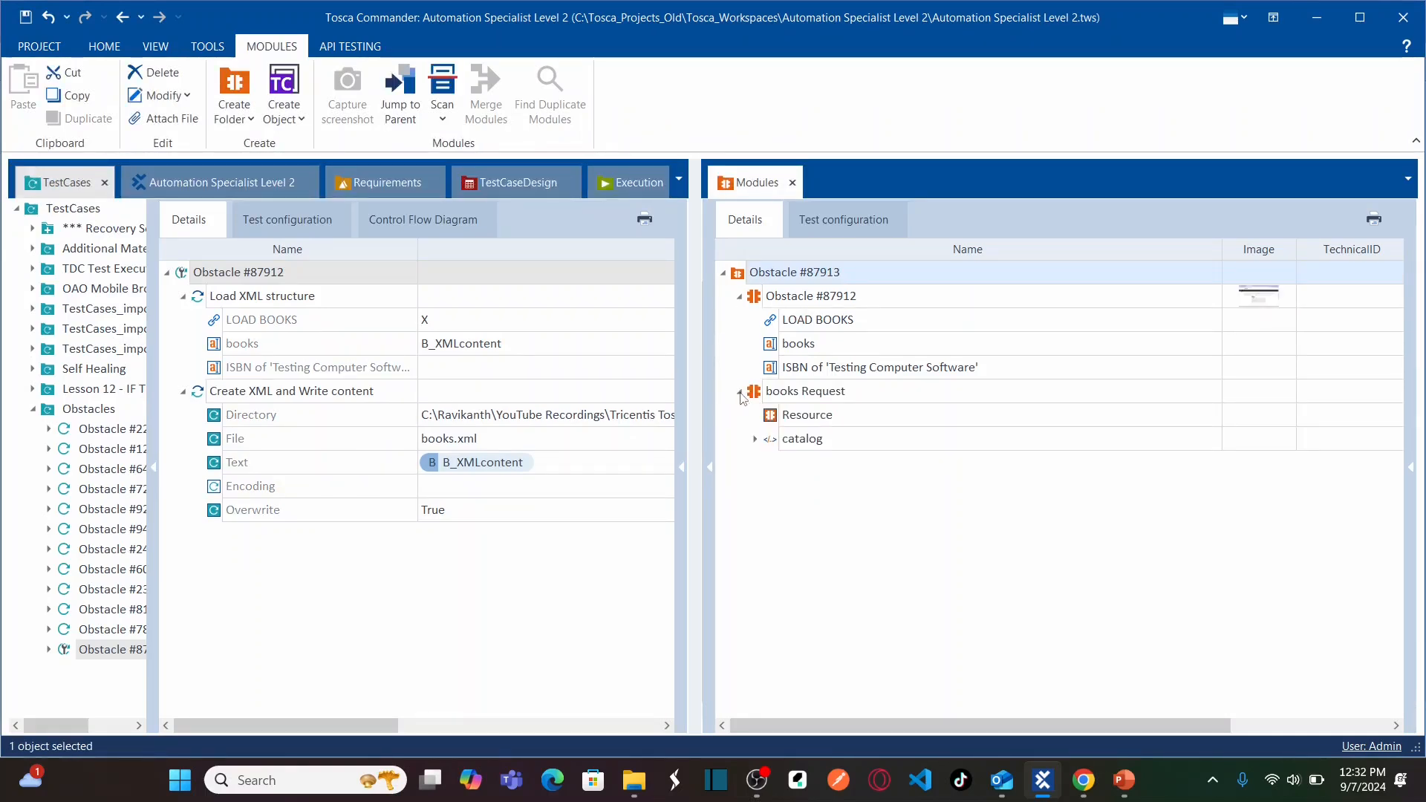
pyautogui.click(755, 440)
pyautogui.click(772, 463)
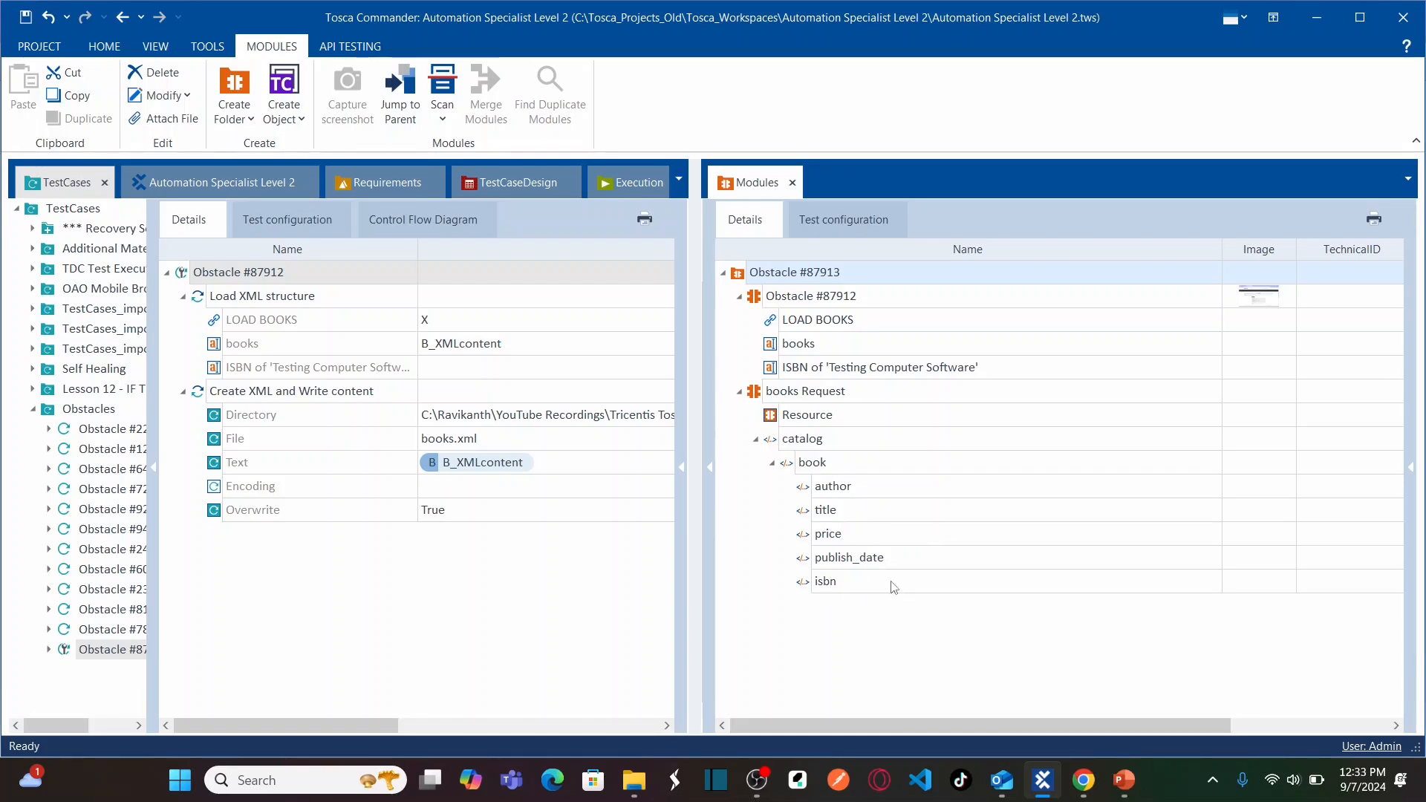
pyautogui.click(739, 392)
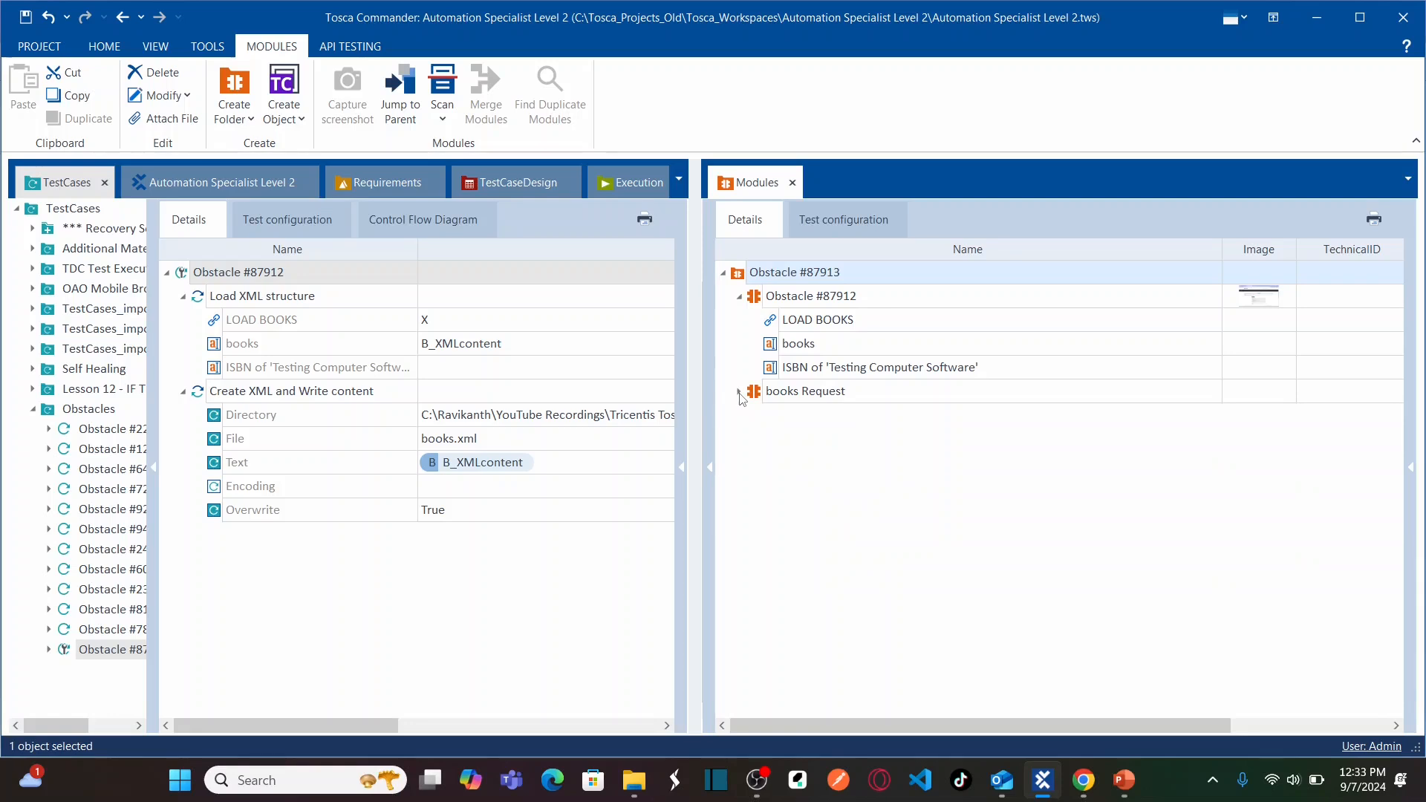
# Narrow the Modules area to give the test case more room and select the Obstacle #87912 test case.
pyautogui.moveTo(706, 363); pyautogui.dragTo(1085, 363)
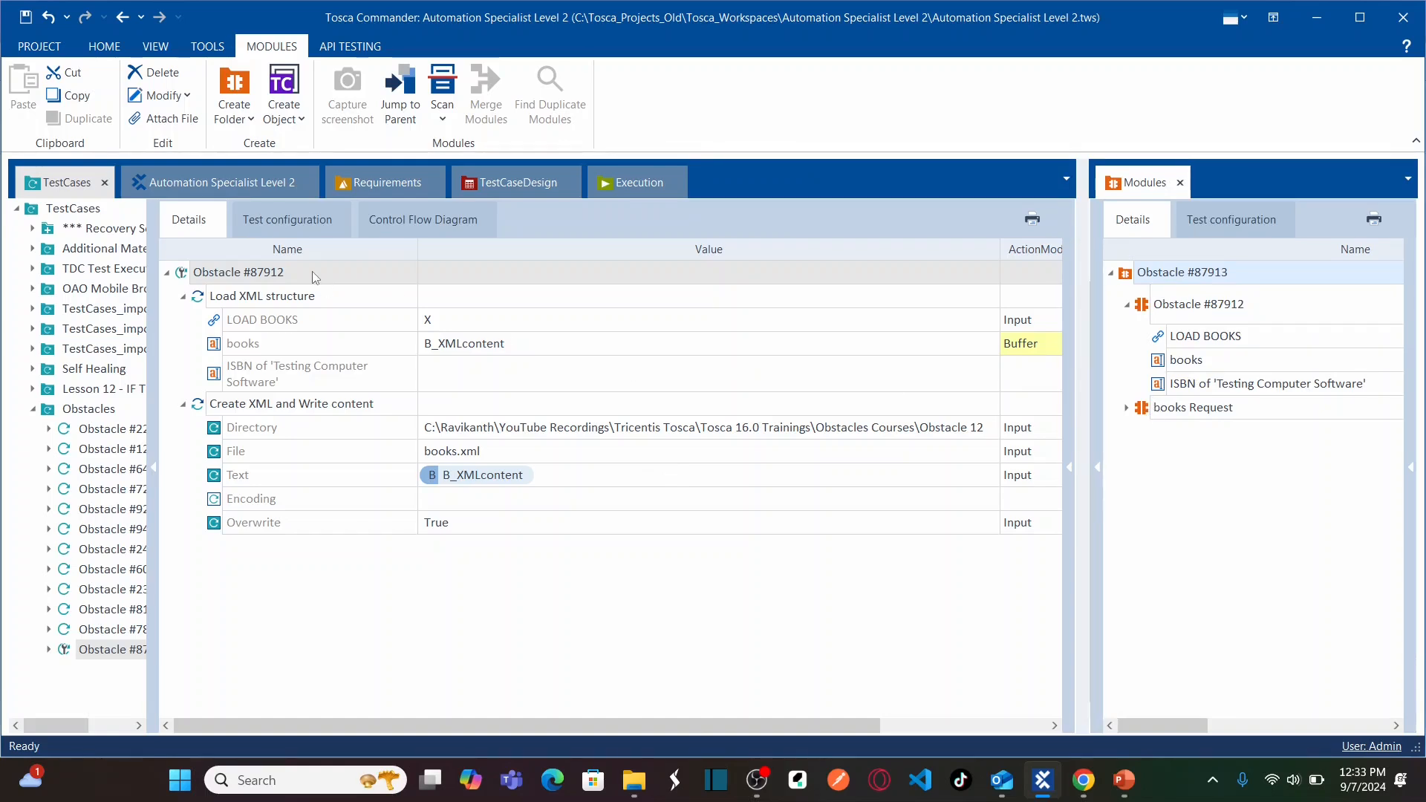
pyautogui.click(187, 276)
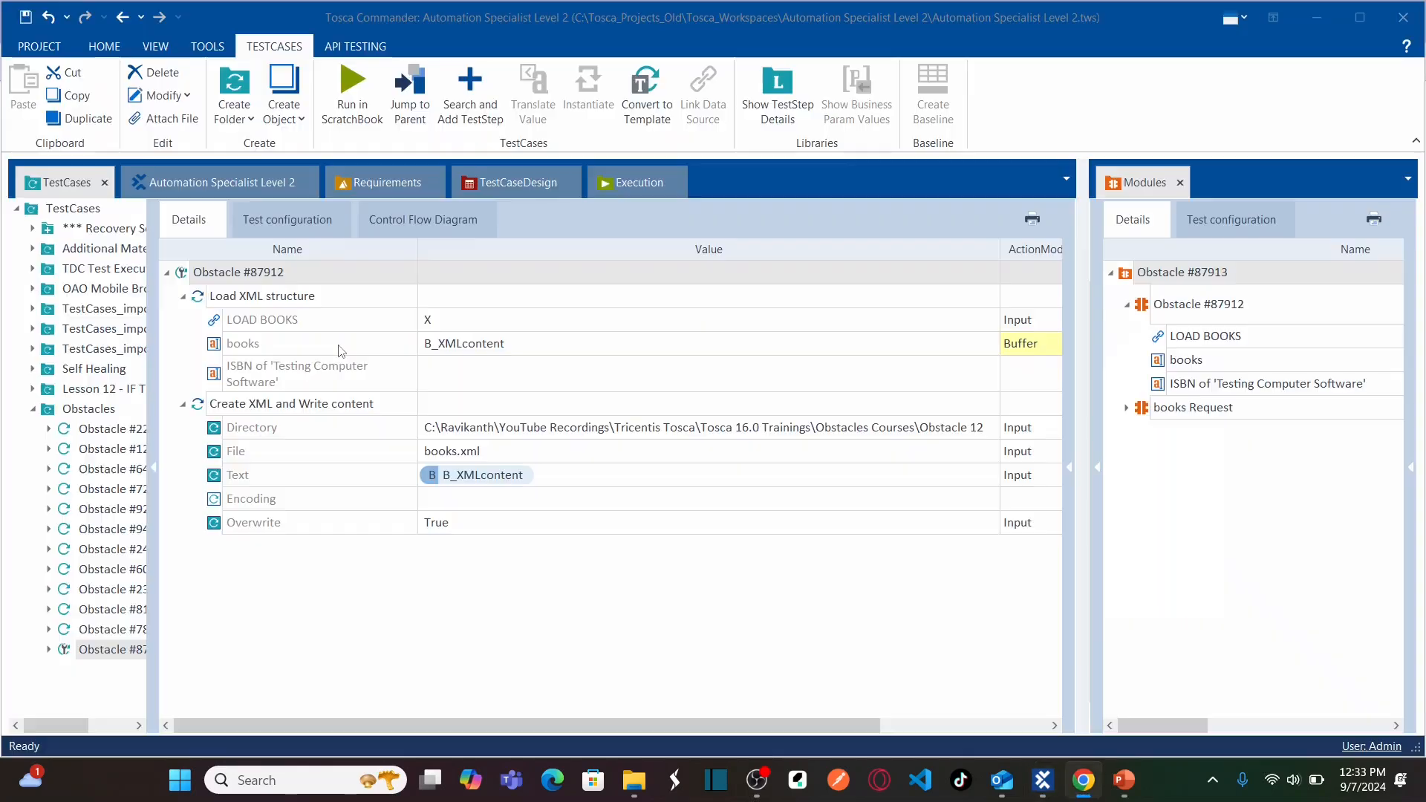
# Add the standard Open/Create XML file module as a test step at the end of the Obstacle #87912 test case.
pyautogui.hotkey('alt', 'Tab')
pyautogui.hotkey('alt', 'Tab')
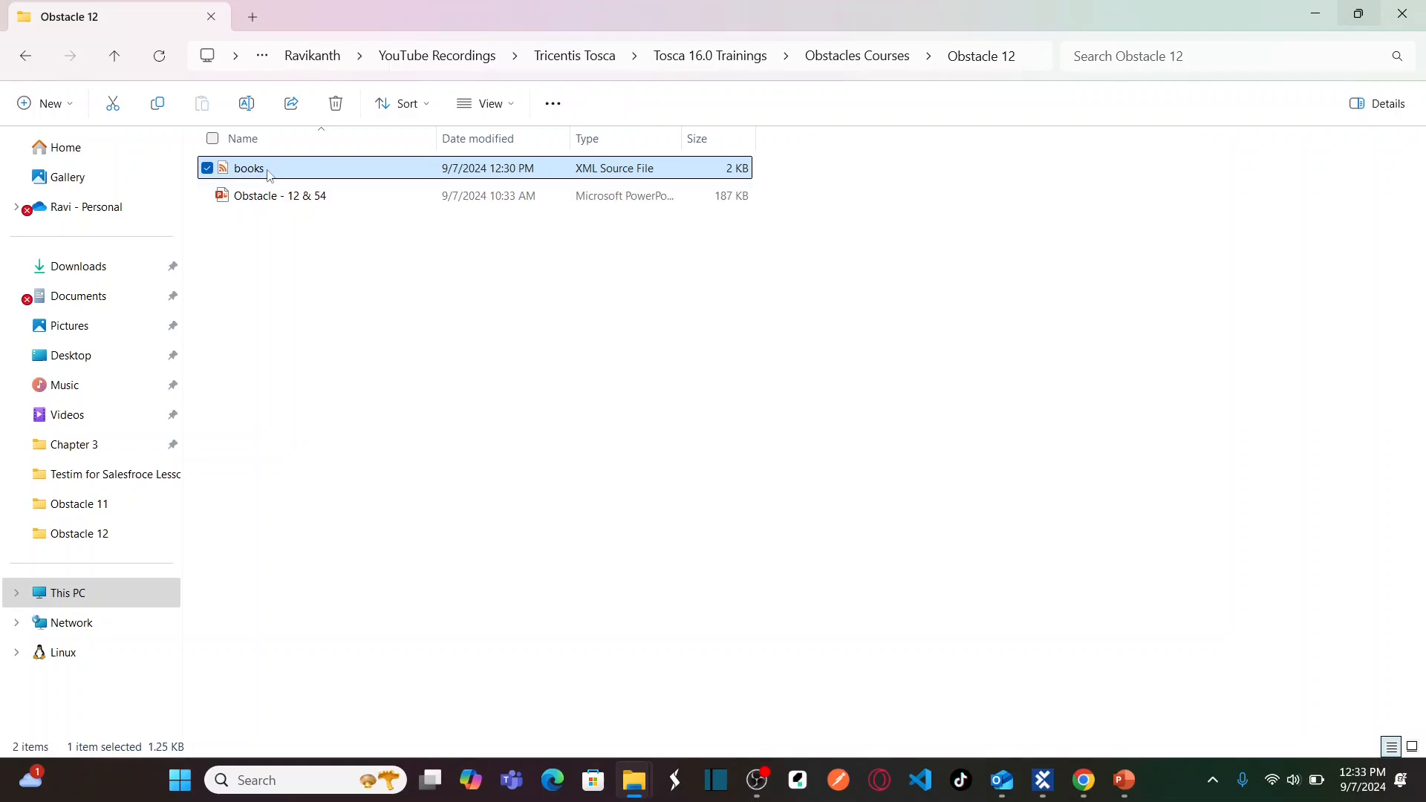
pyautogui.hotkey('alt', 'Tab')
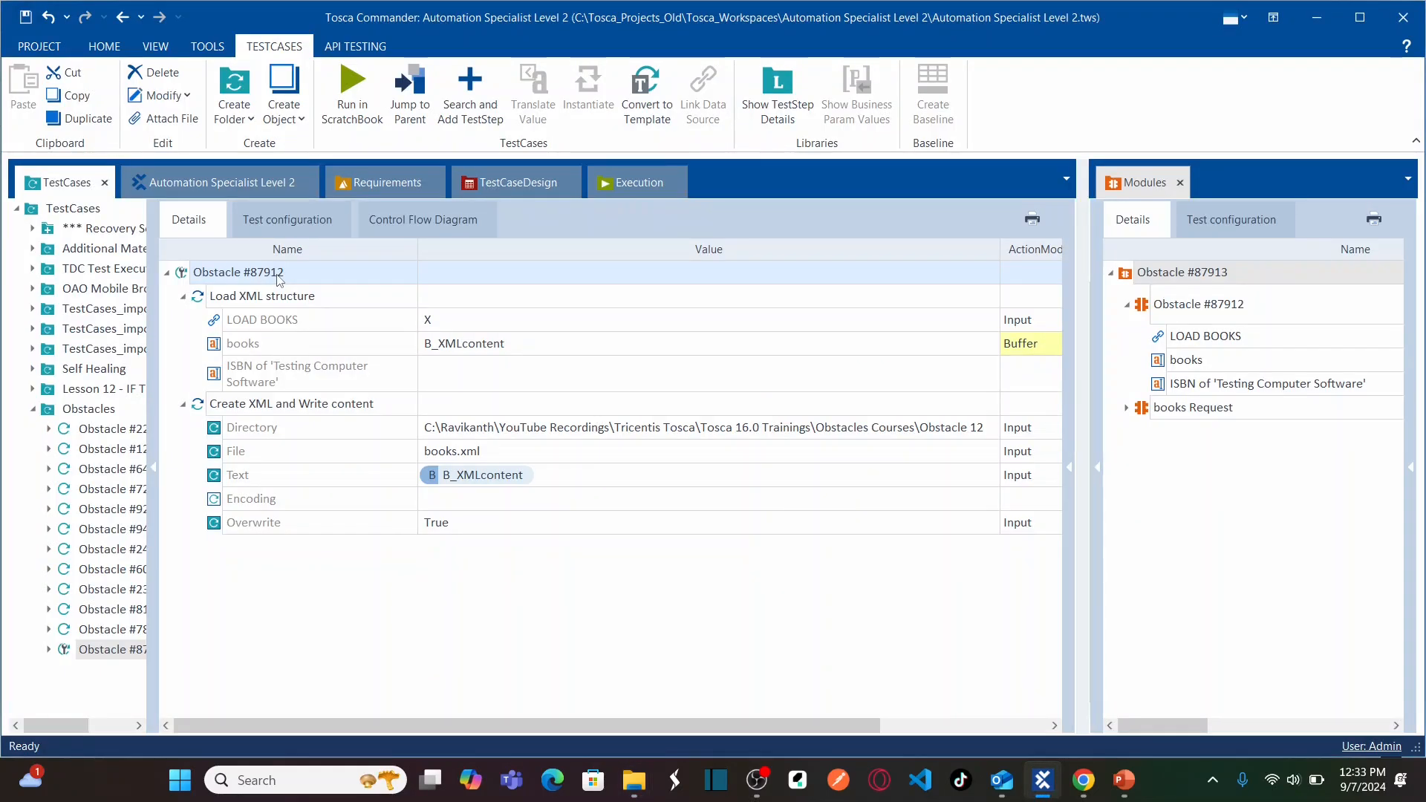
pyautogui.hotkey('ctrl', 't')
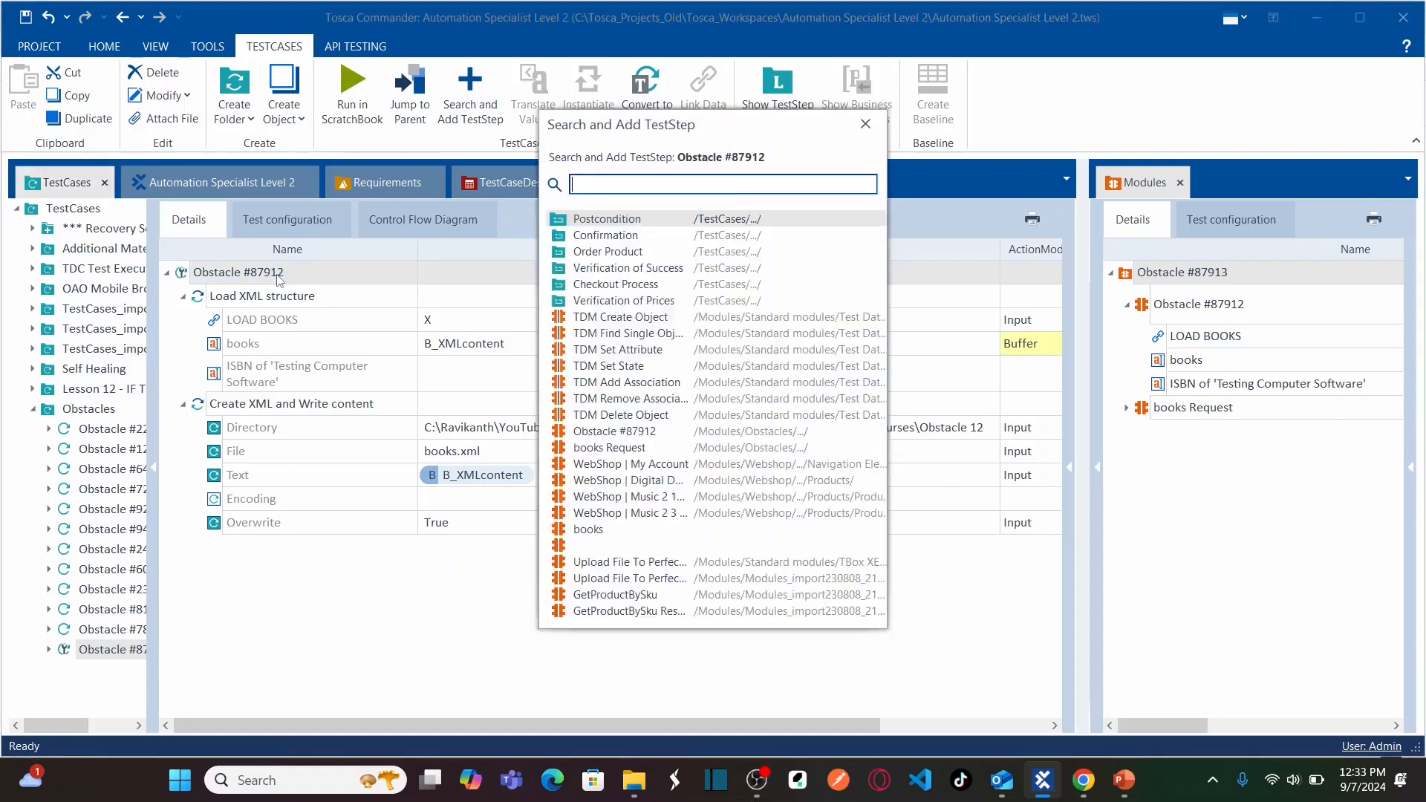
pyautogui.write('open xml')
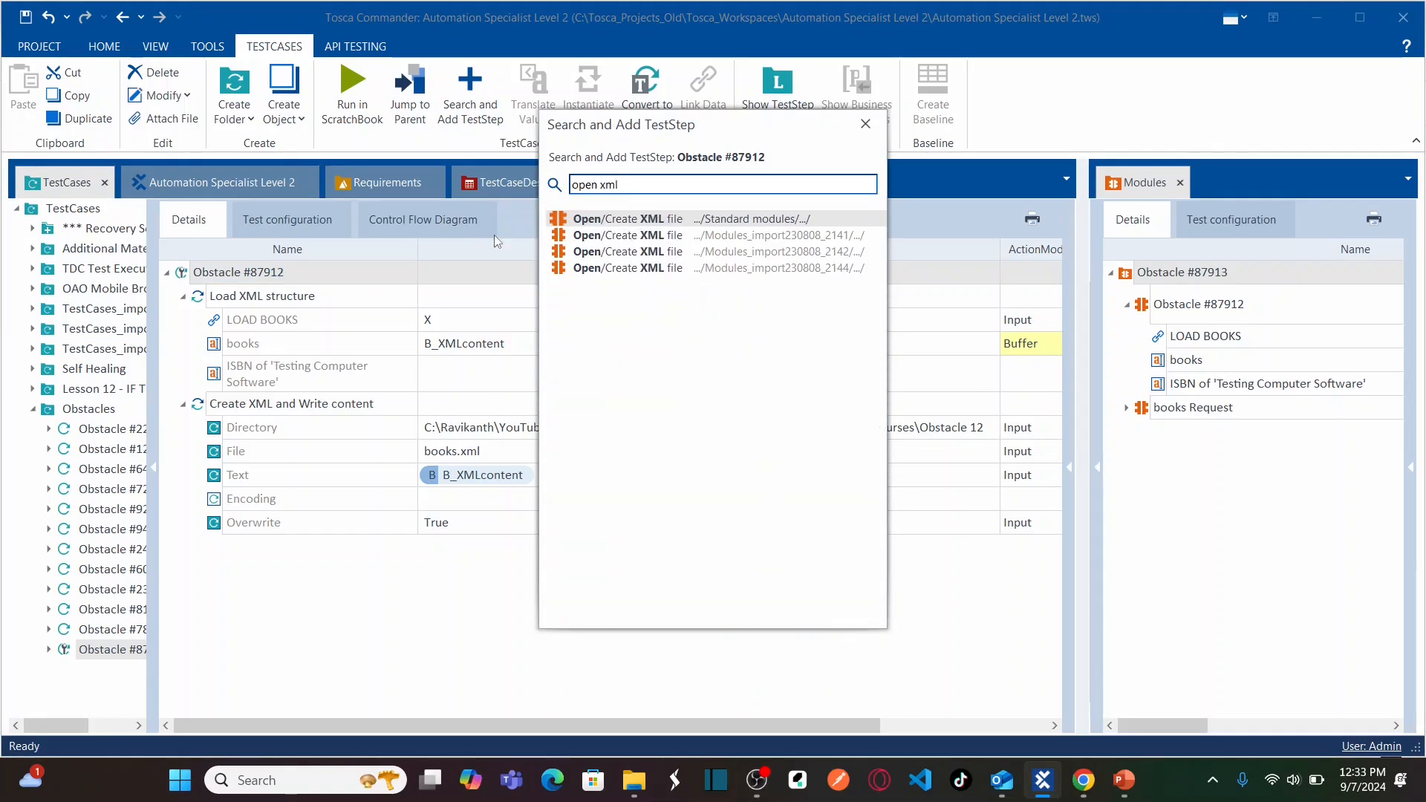
pyautogui.click(665, 223)
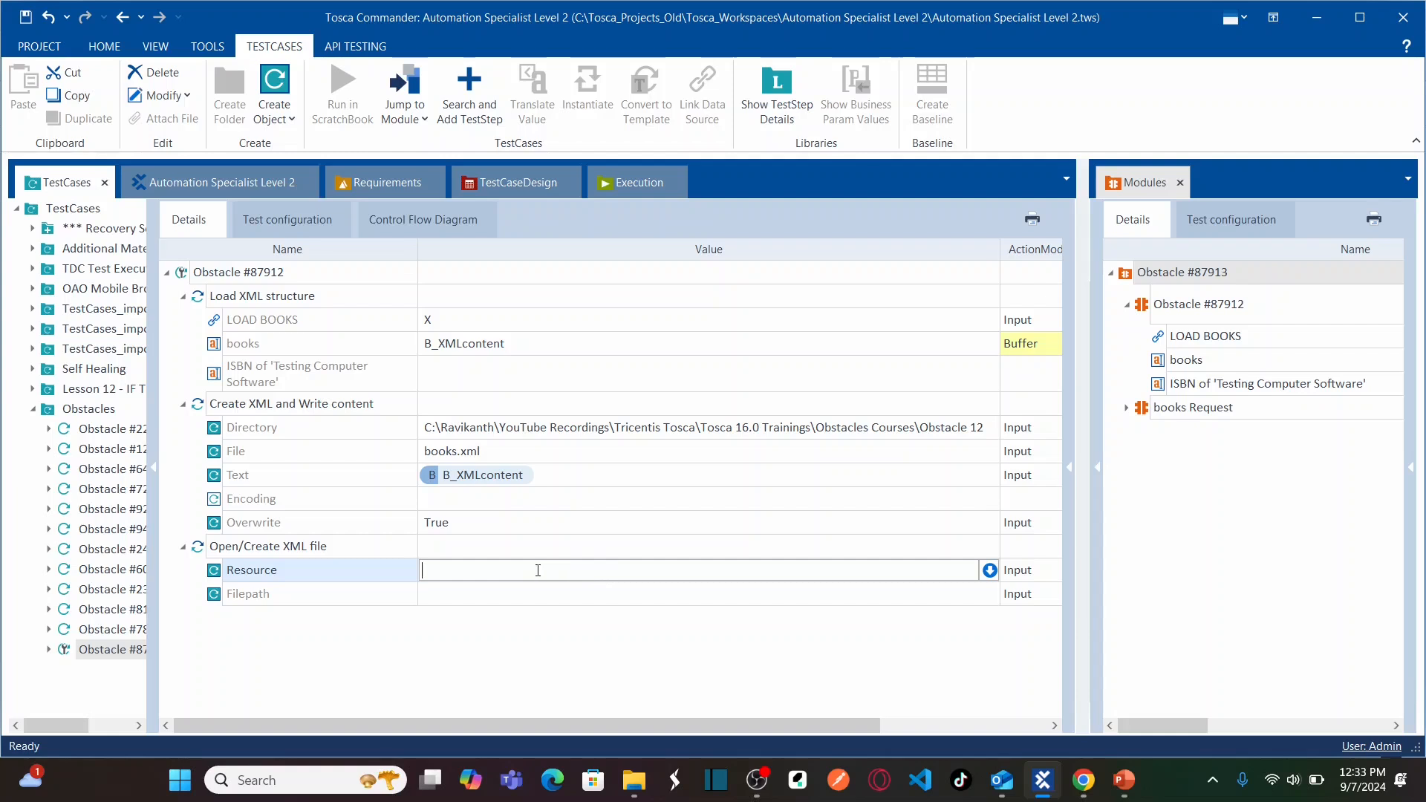
# Set the Resource of the Open/Create XML file step to XMLfile.
pyautogui.write('XML')
pyautogui.press('BackSpace')
pyautogui.press('BackSpace')
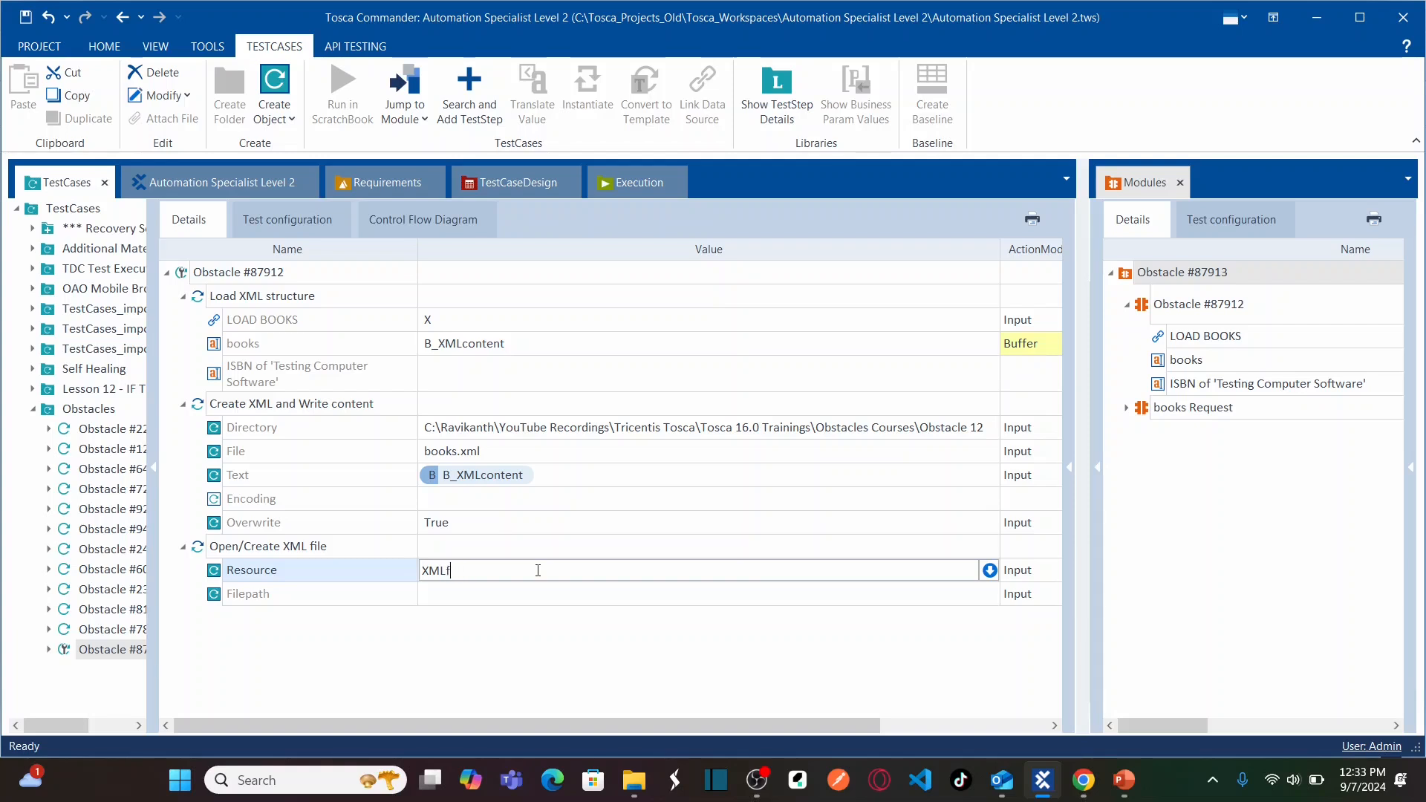
pyautogui.click(511, 609)
# Switch to File Explorer and copy the full path of the Obstacle 12 folder that contains the books file.
pyautogui.hotkey('alt', 'Tab')
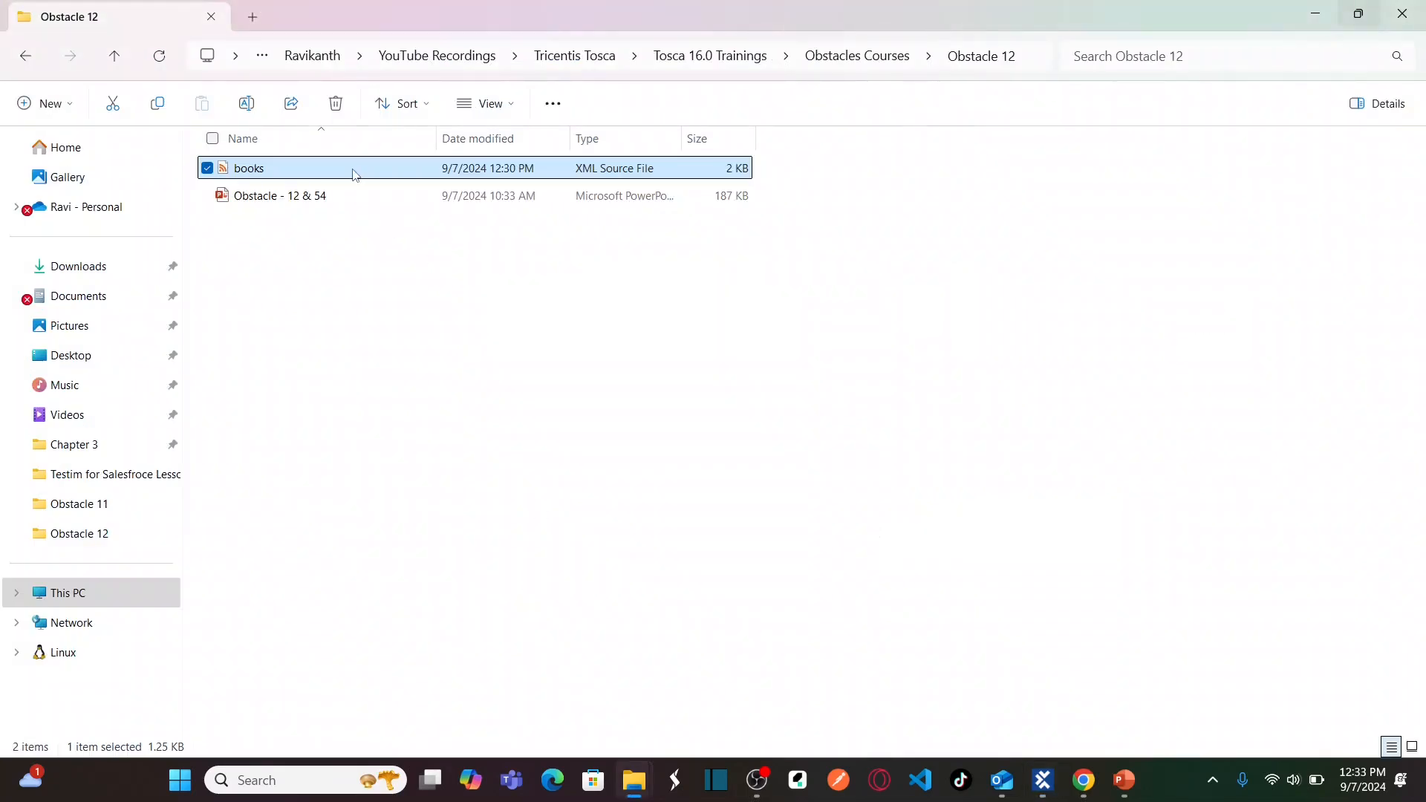
pyautogui.hotkey('shift', 'F10')
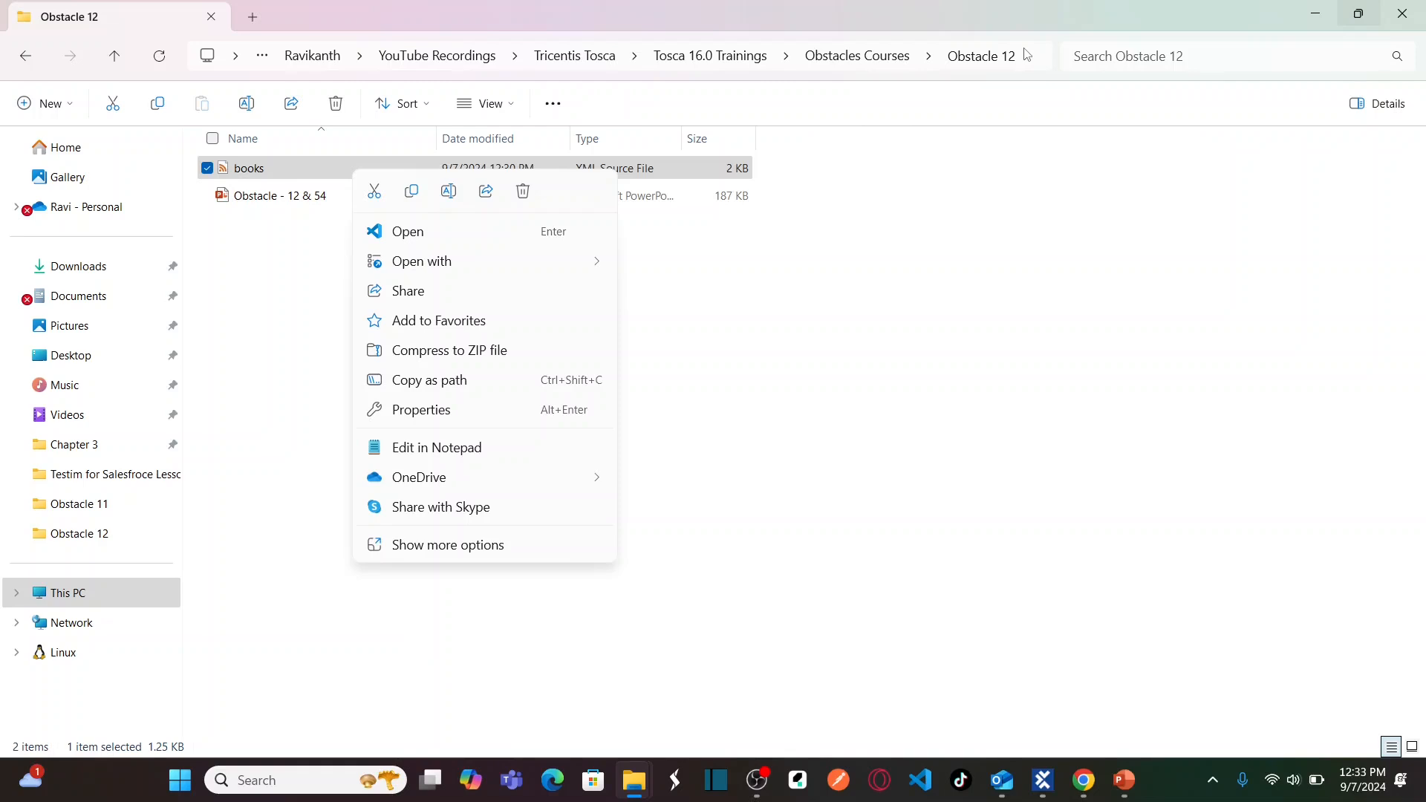
pyautogui.click(1026, 55)
pyautogui.click(1030, 55)
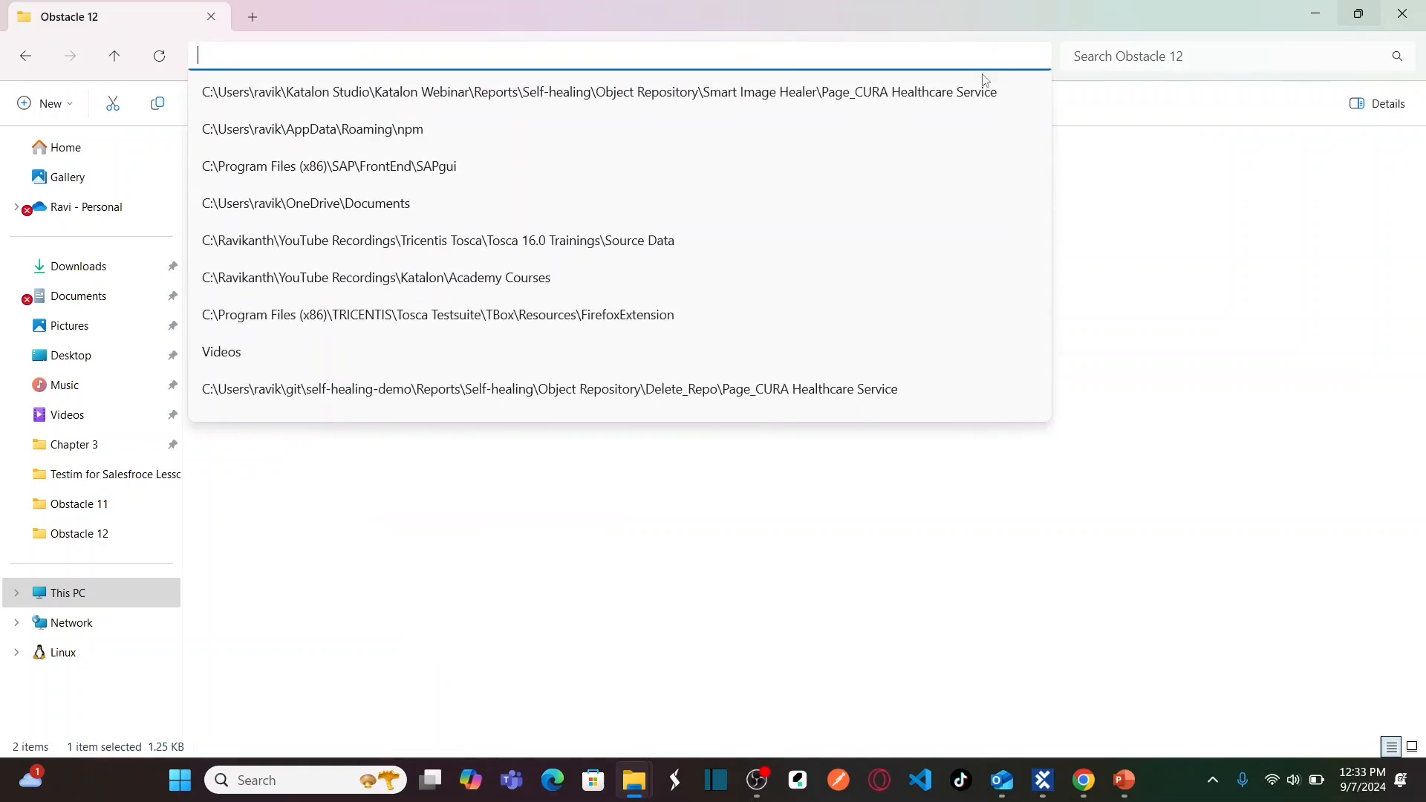
pyautogui.click(862, 528)
pyautogui.click(1032, 58)
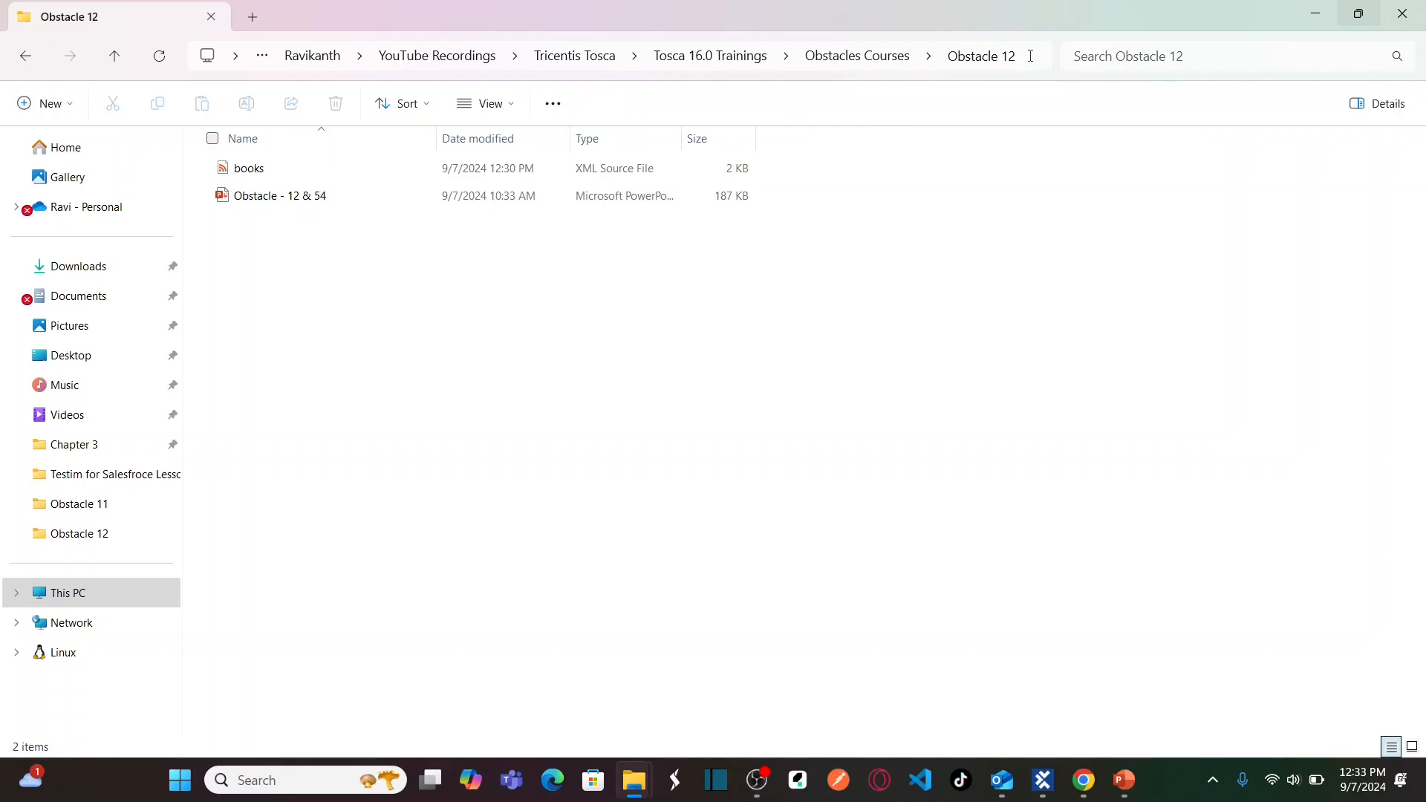
pyautogui.click(1031, 55)
pyautogui.hotkey('ctrl', 'c')
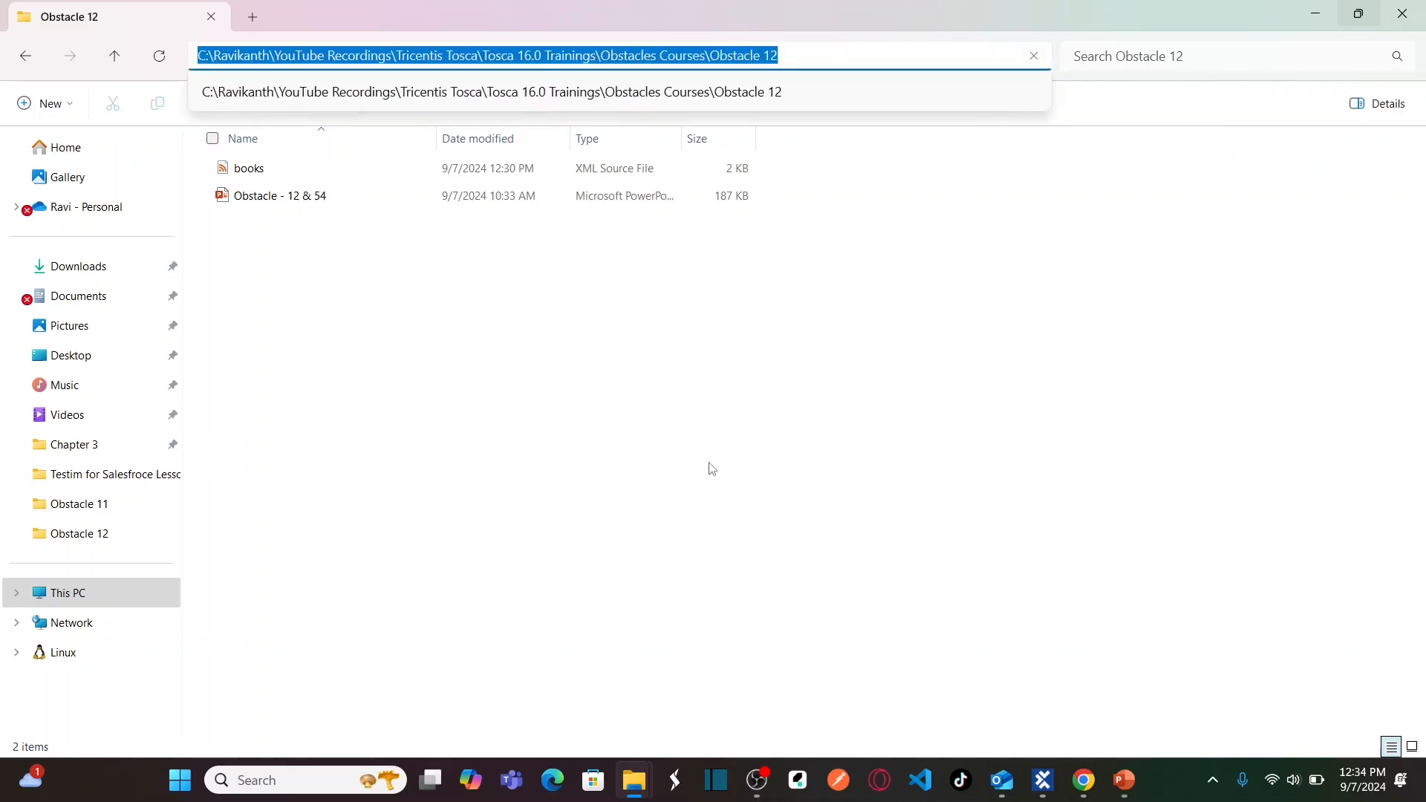
pyautogui.click(711, 469)
# Back in Tosca Commander, set the Open/Create XML file step's Filepath to the copied Obstacle 12 folder path followed by \books.xml.
pyautogui.hotkey('alt', 'Tab')
pyautogui.click(536, 595)
pyautogui.hotkey('ctrl', 'v')
pyautogui.write('\\')
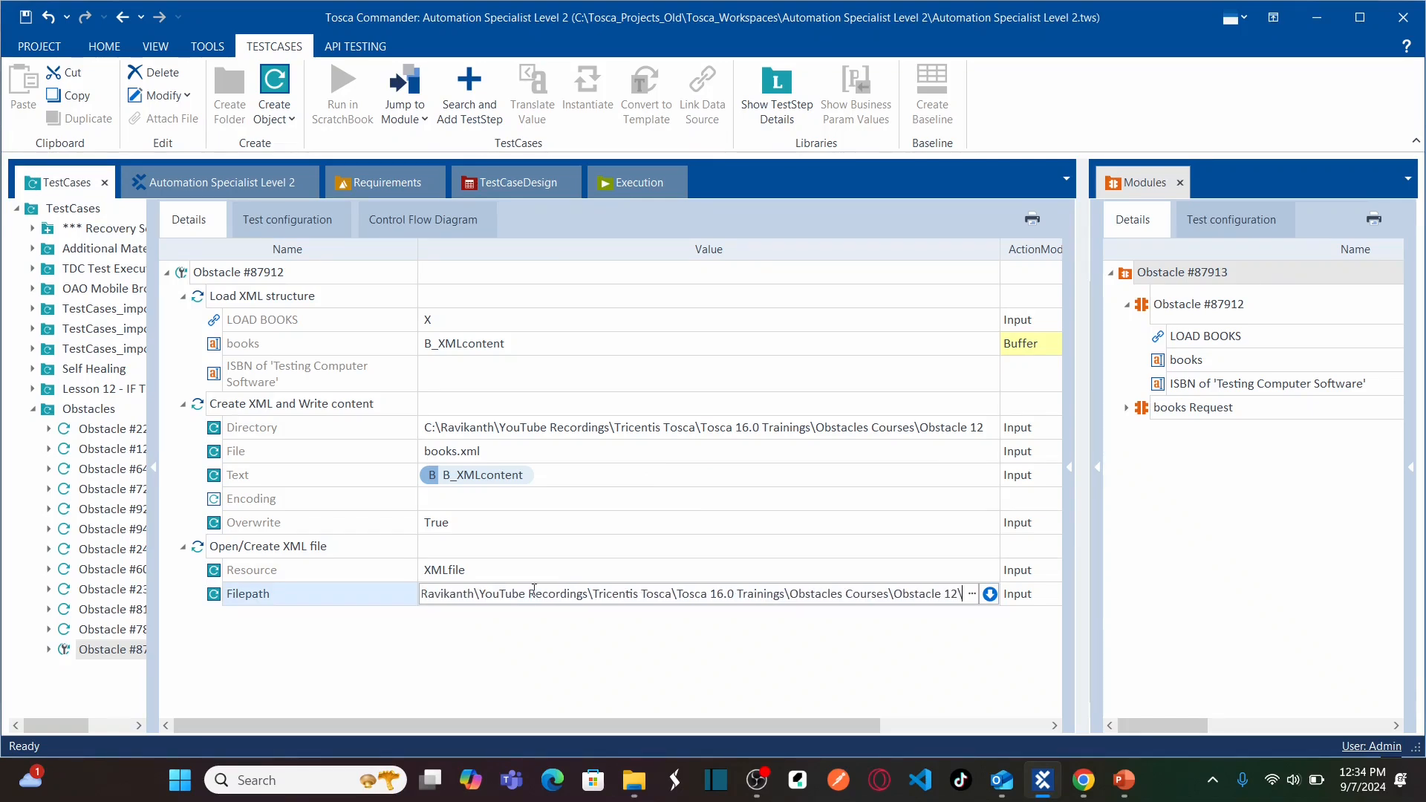
pyautogui.write('books.xml')
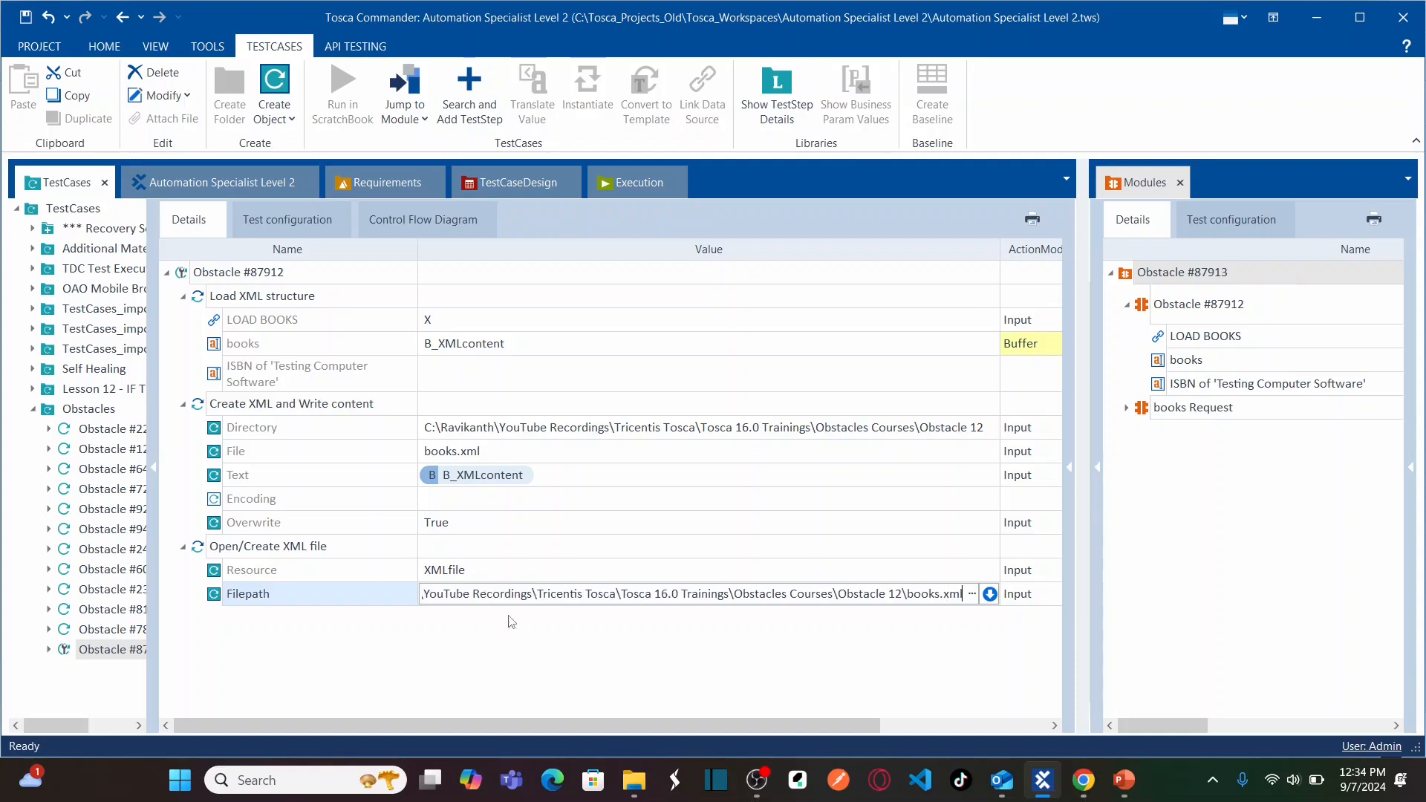
pyautogui.press('Return')
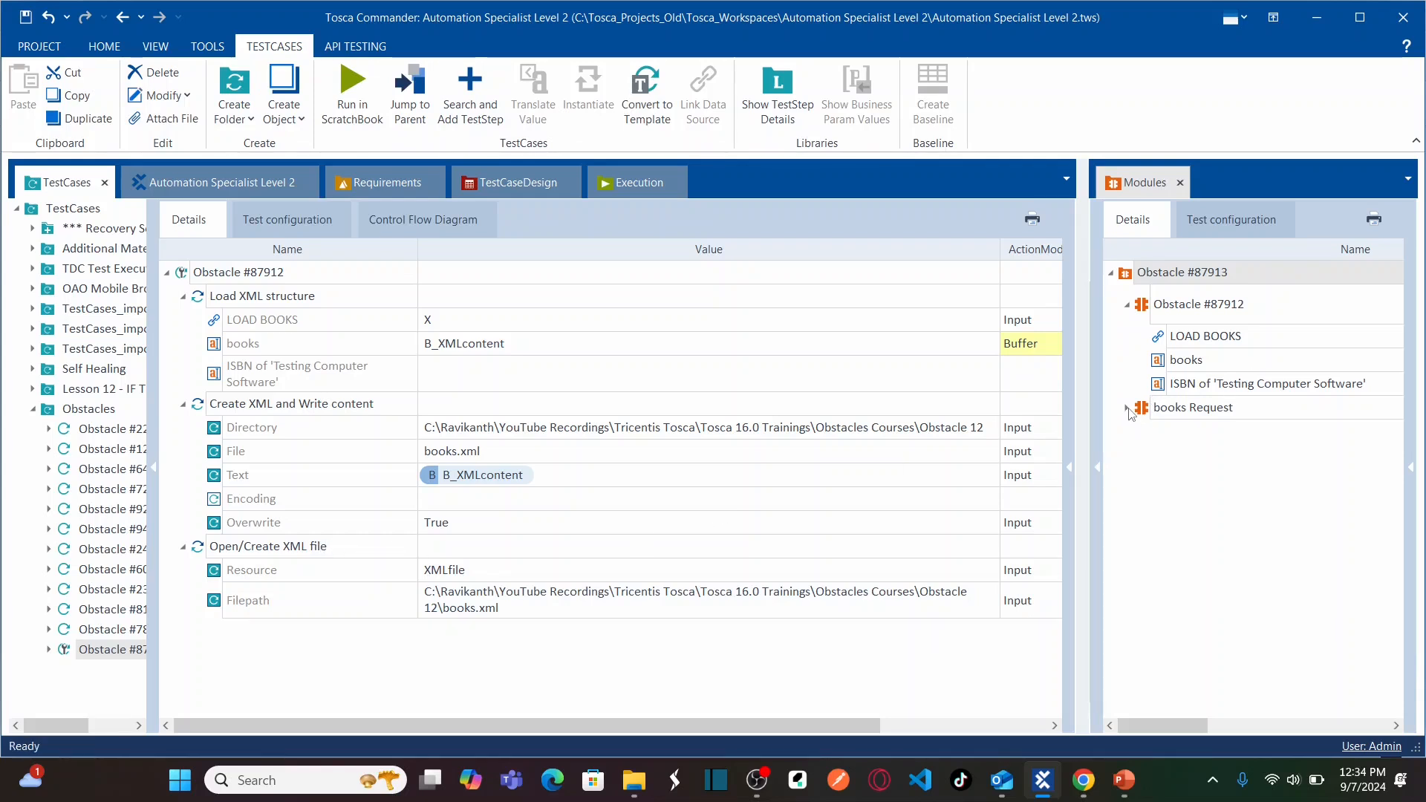
# Add the books Request module as a test step to the Obstacle #87912 test case and expand the new step.
pyautogui.click(1127, 407)
pyautogui.click(1155, 416)
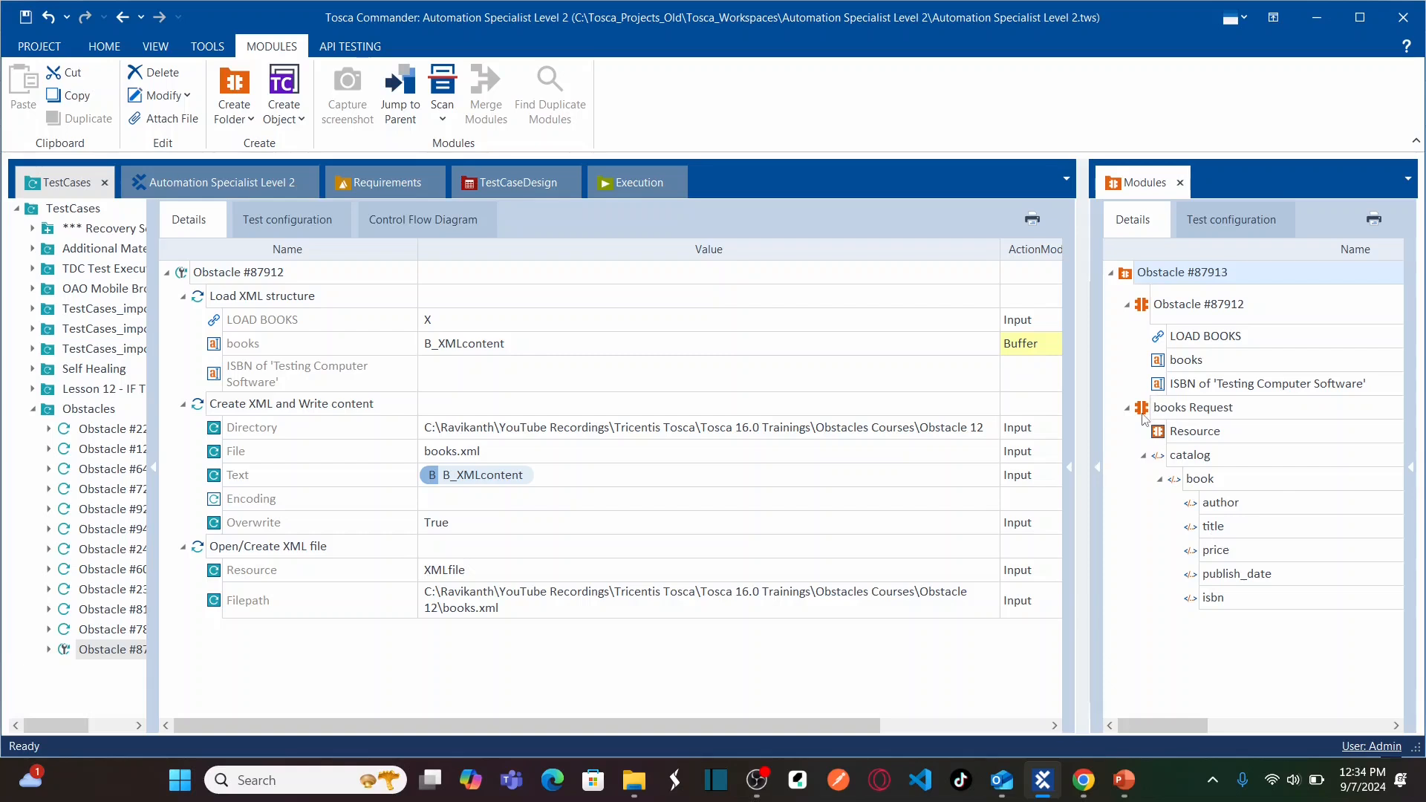
pyautogui.moveTo(1143, 417); pyautogui.dragTo(277, 271)
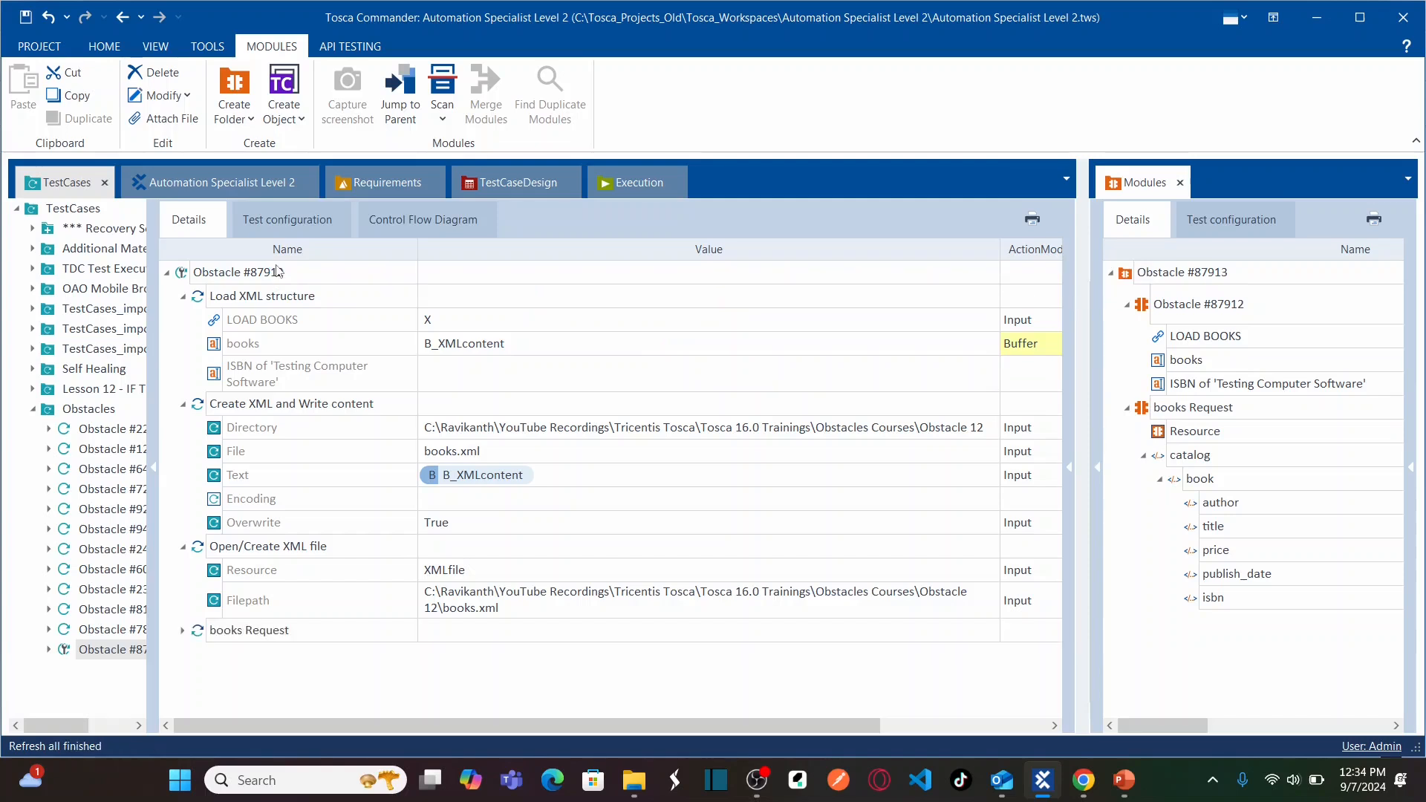
pyautogui.click(183, 631)
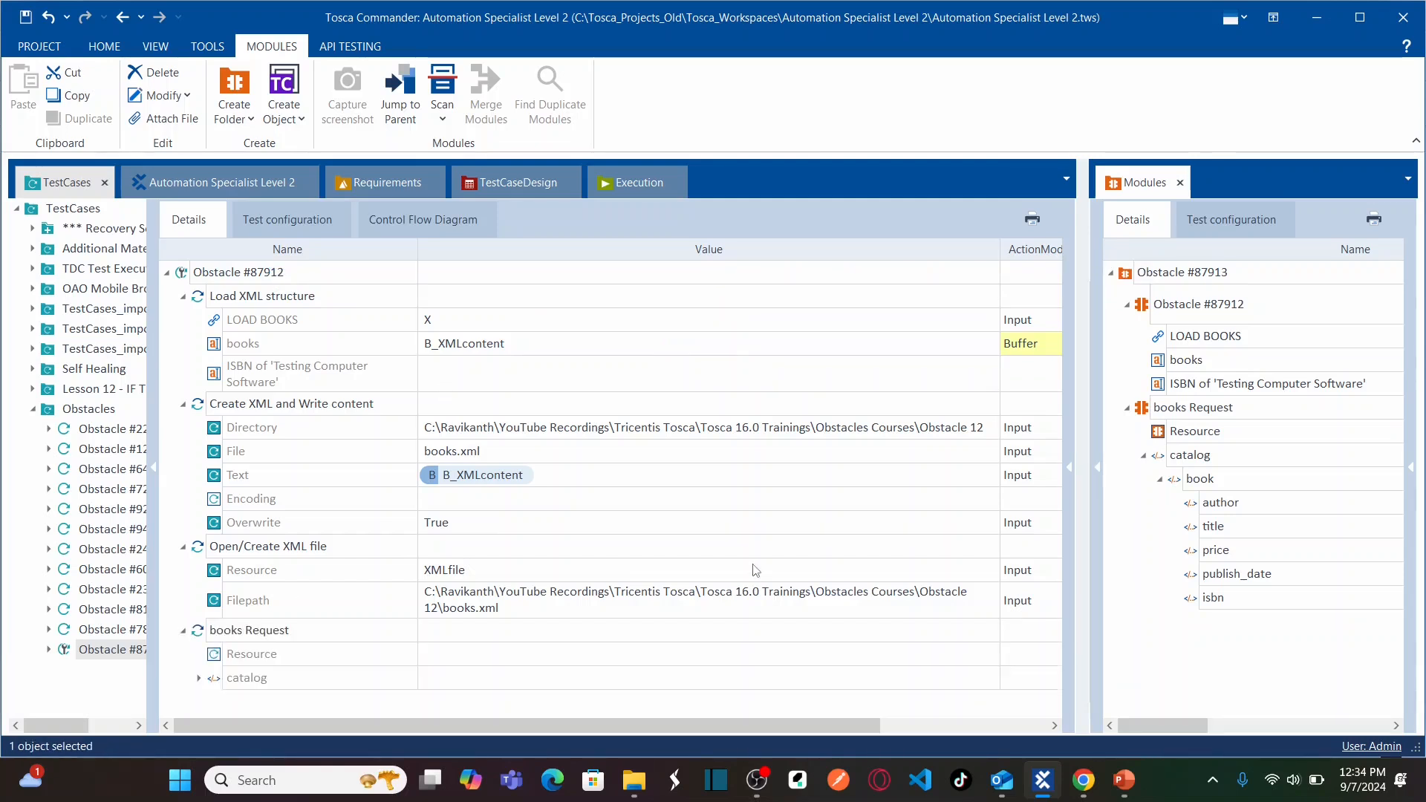
pyautogui.click(312, 637)
# Switch to the obstacle page in Chrome and copy the book title Testing Computer Software from the task description.
pyautogui.hotkey('alt', 'Tab')
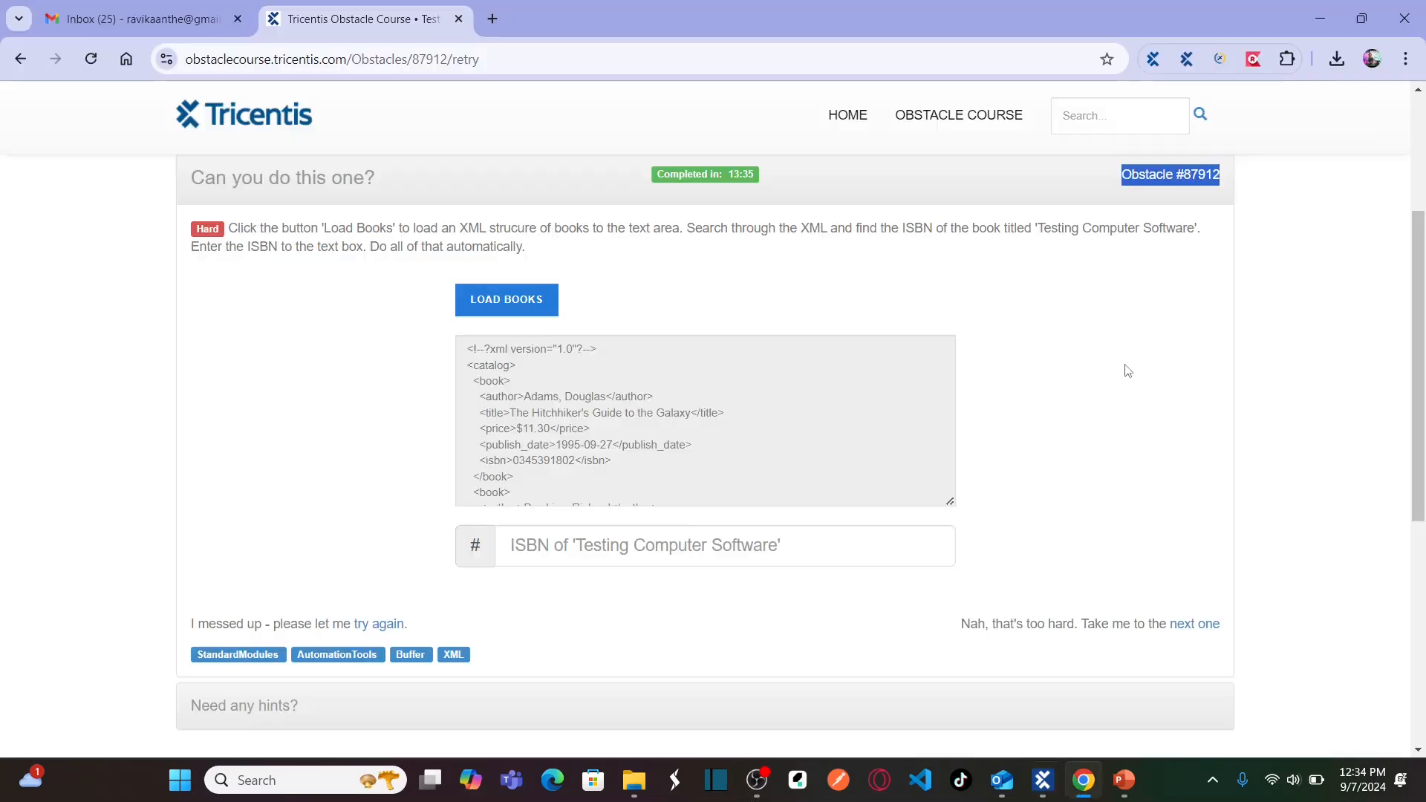
pyautogui.click(1092, 235)
pyautogui.moveTo(1042, 231); pyautogui.dragTo(1195, 236)
pyautogui.hotkey('ctrl', 'c')
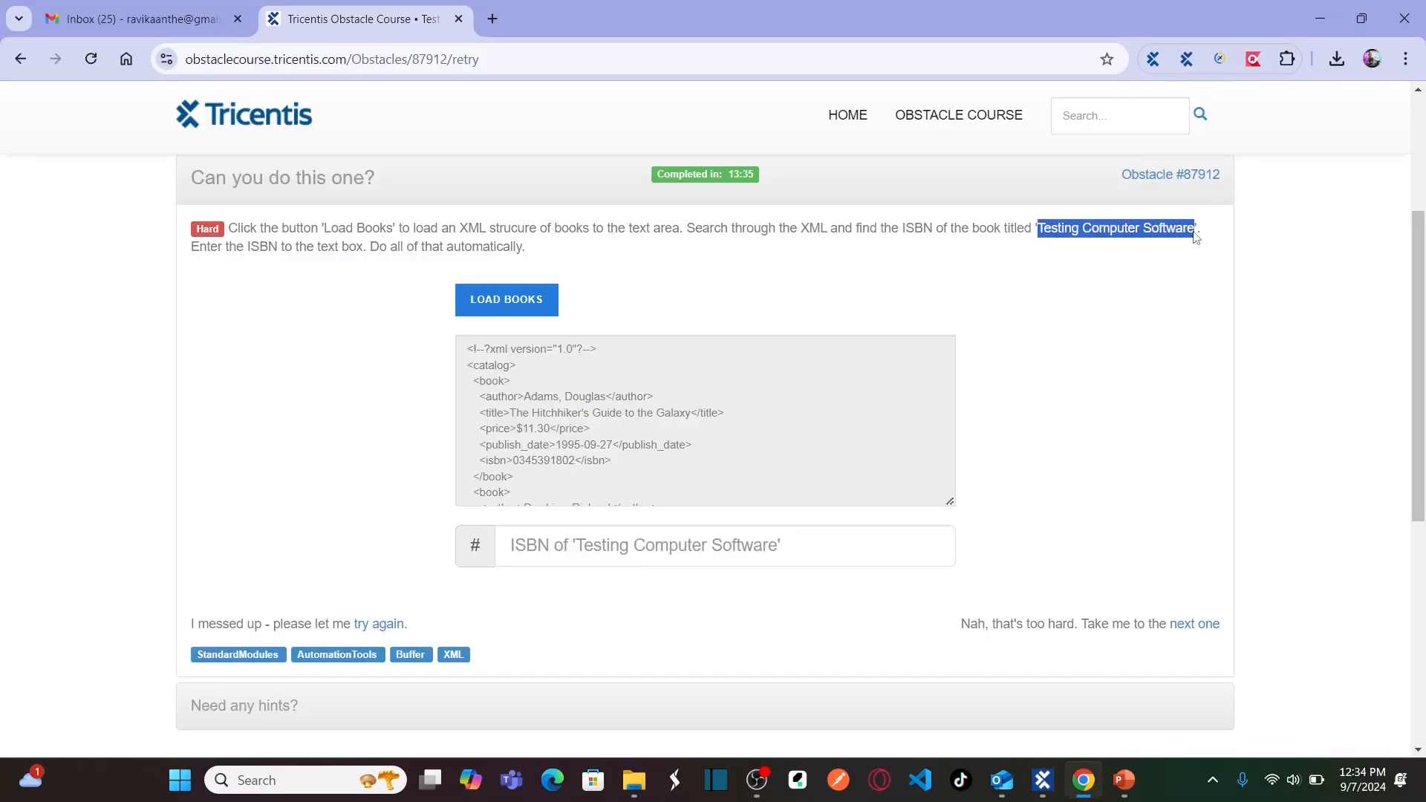
# In Tosca Commander, expand the catalog and book nodes of the books Request step and enter Testing Computer Software as the title value.
pyautogui.hotkey('alt', 'Tab')
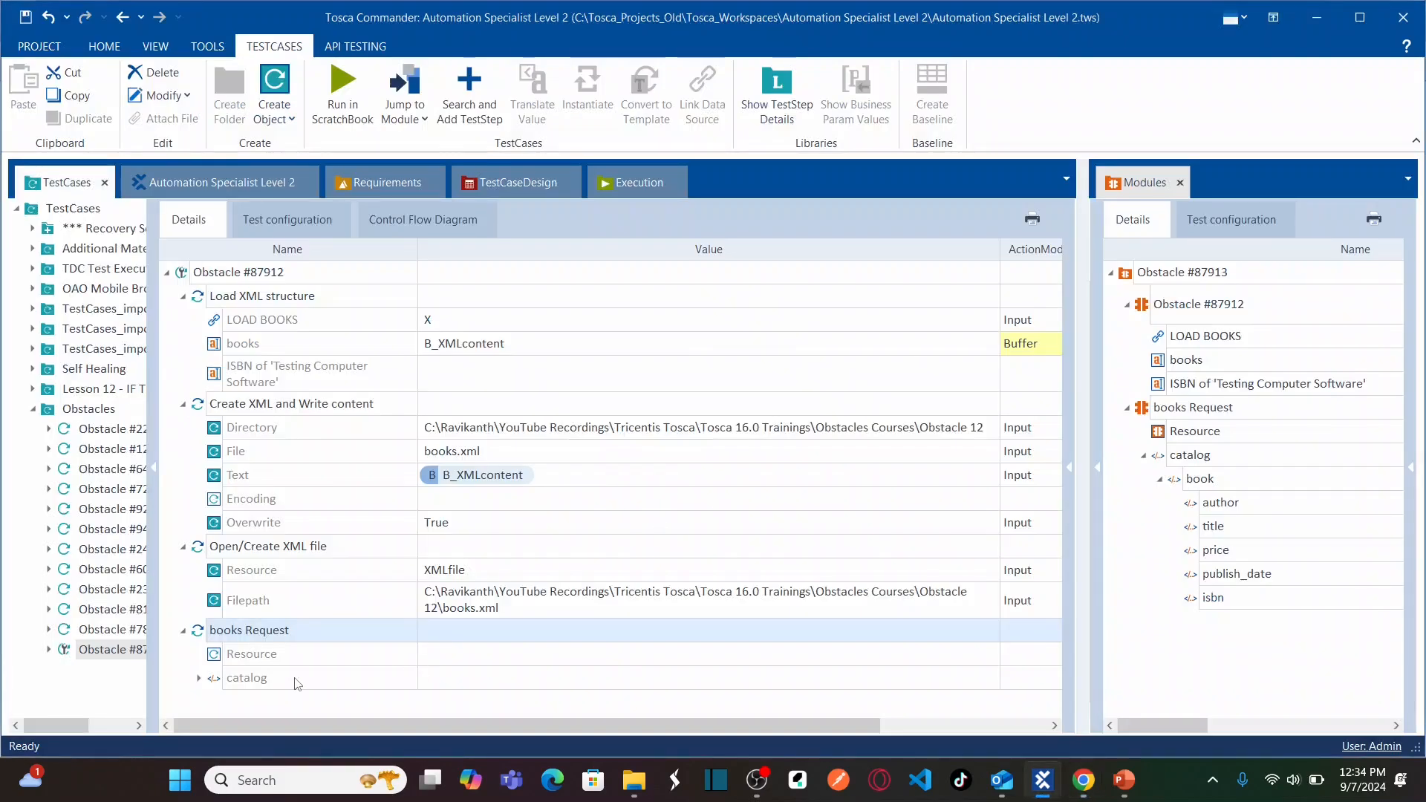
pyautogui.click(199, 679)
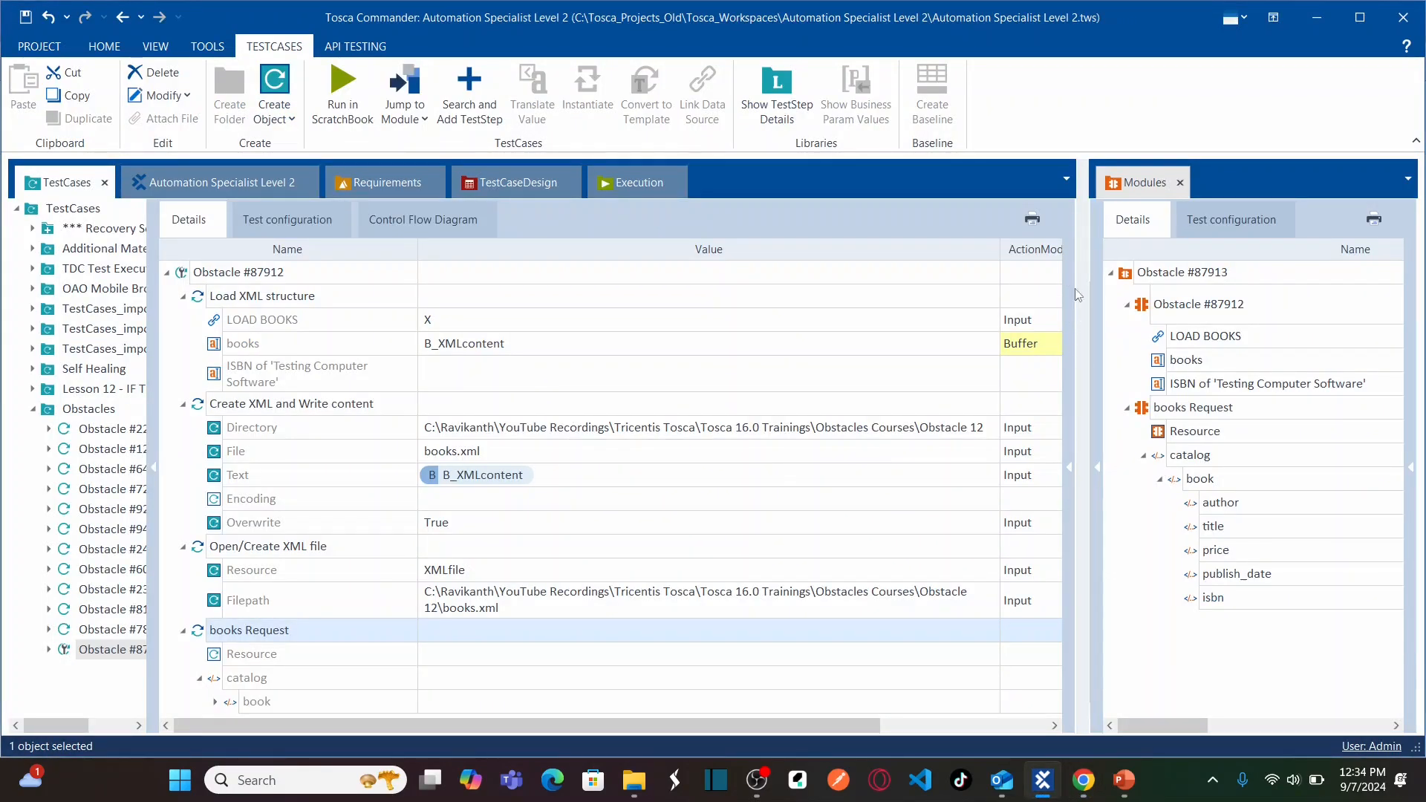
pyautogui.moveTo(1069, 429); pyautogui.dragTo(1162, 428)
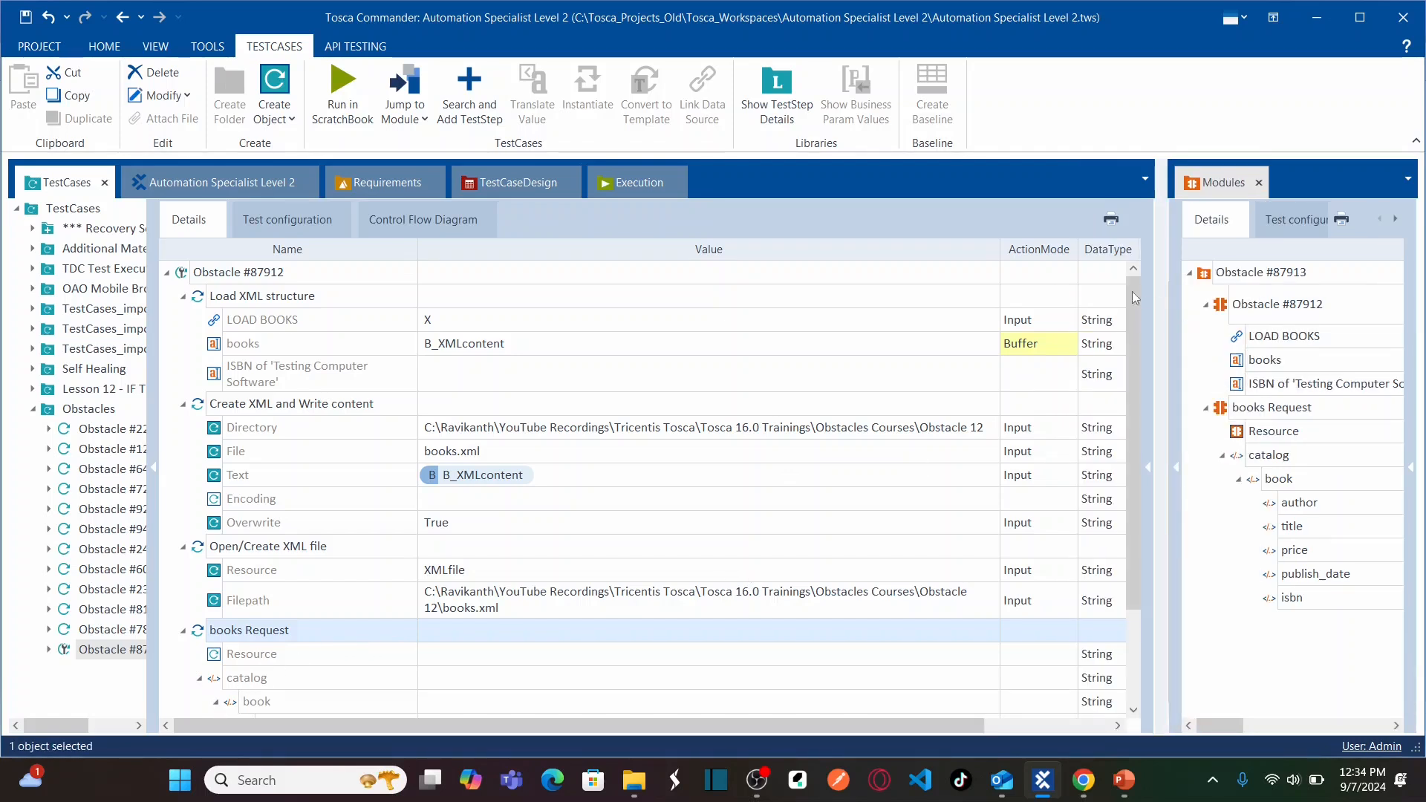
pyautogui.moveTo(1133, 303); pyautogui.dragTo(1134, 460)
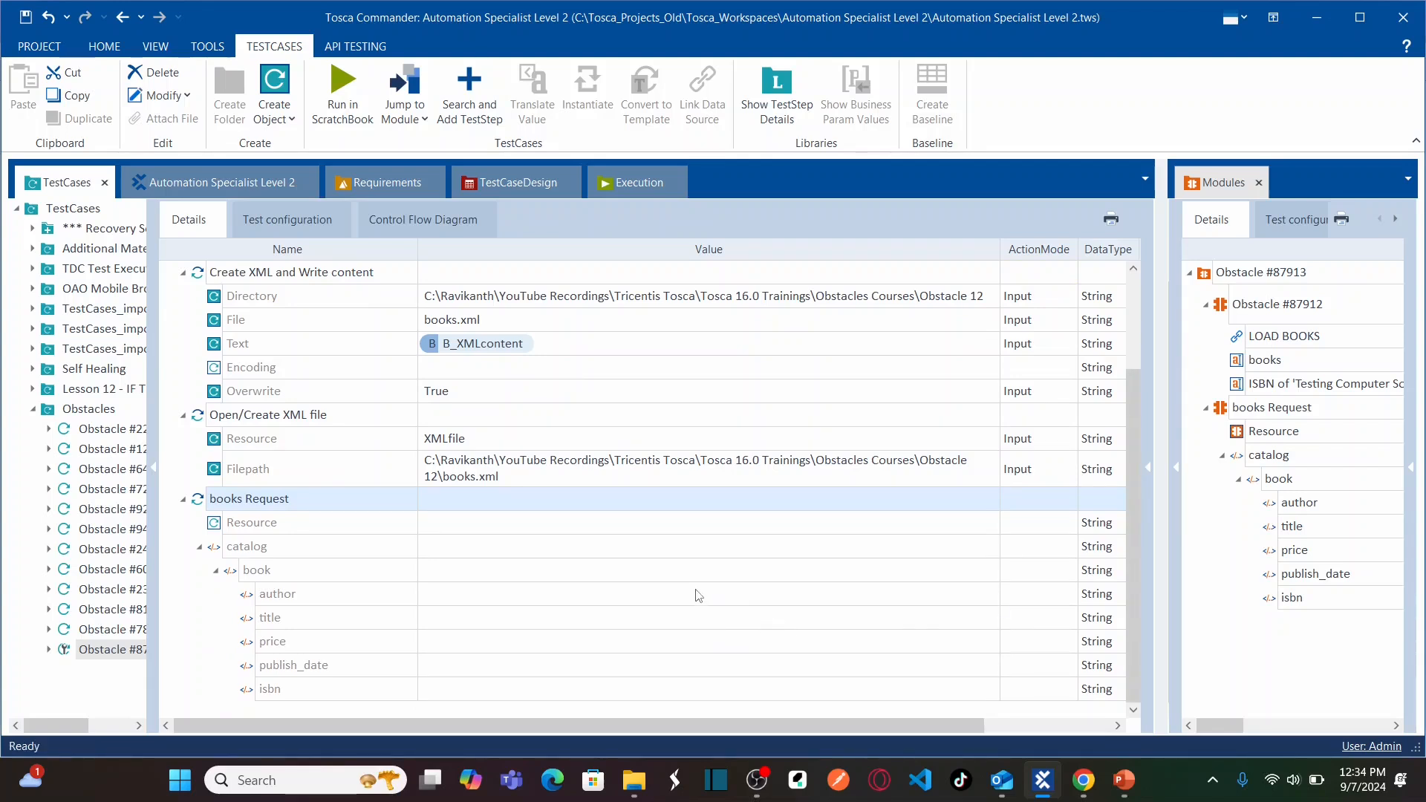
pyautogui.click(635, 623)
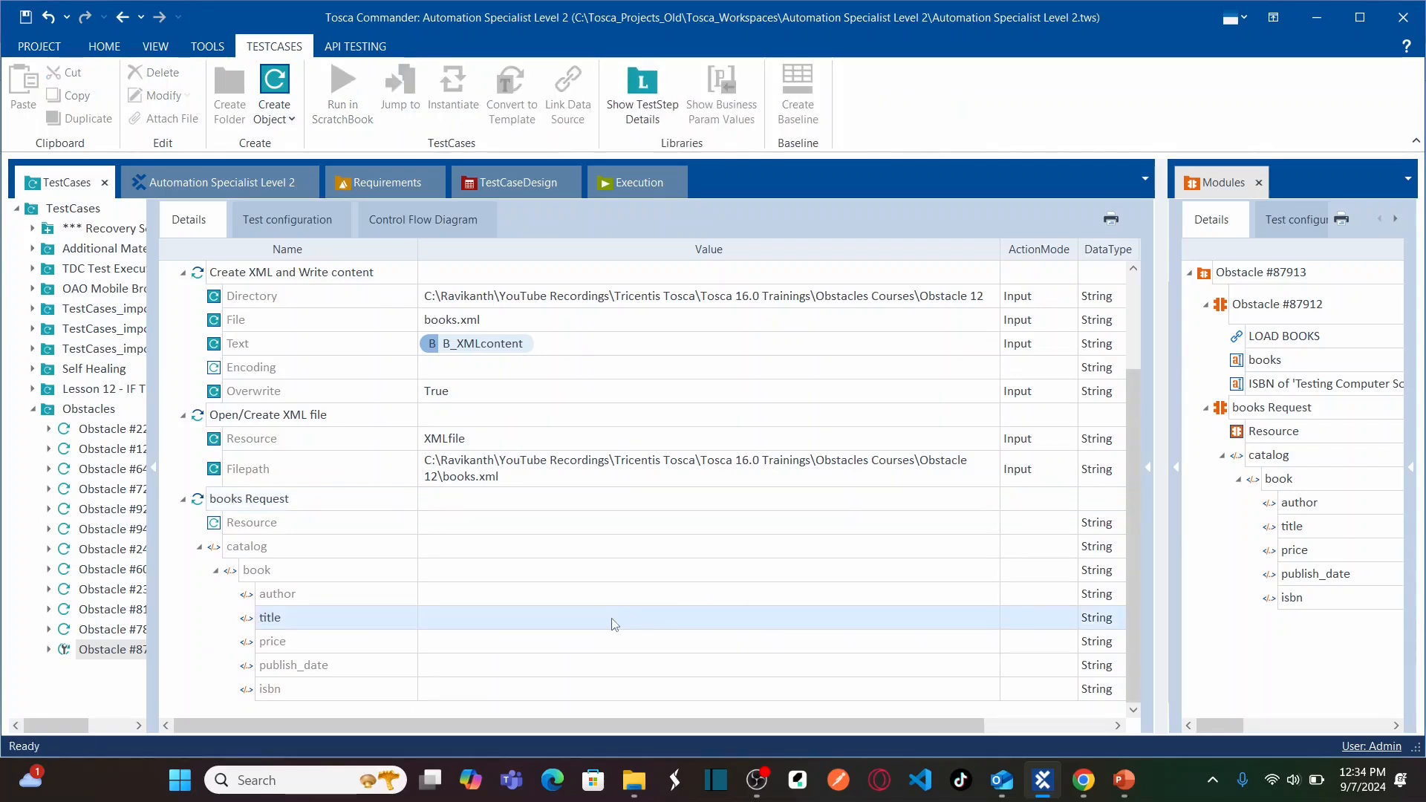
pyautogui.click(614, 624)
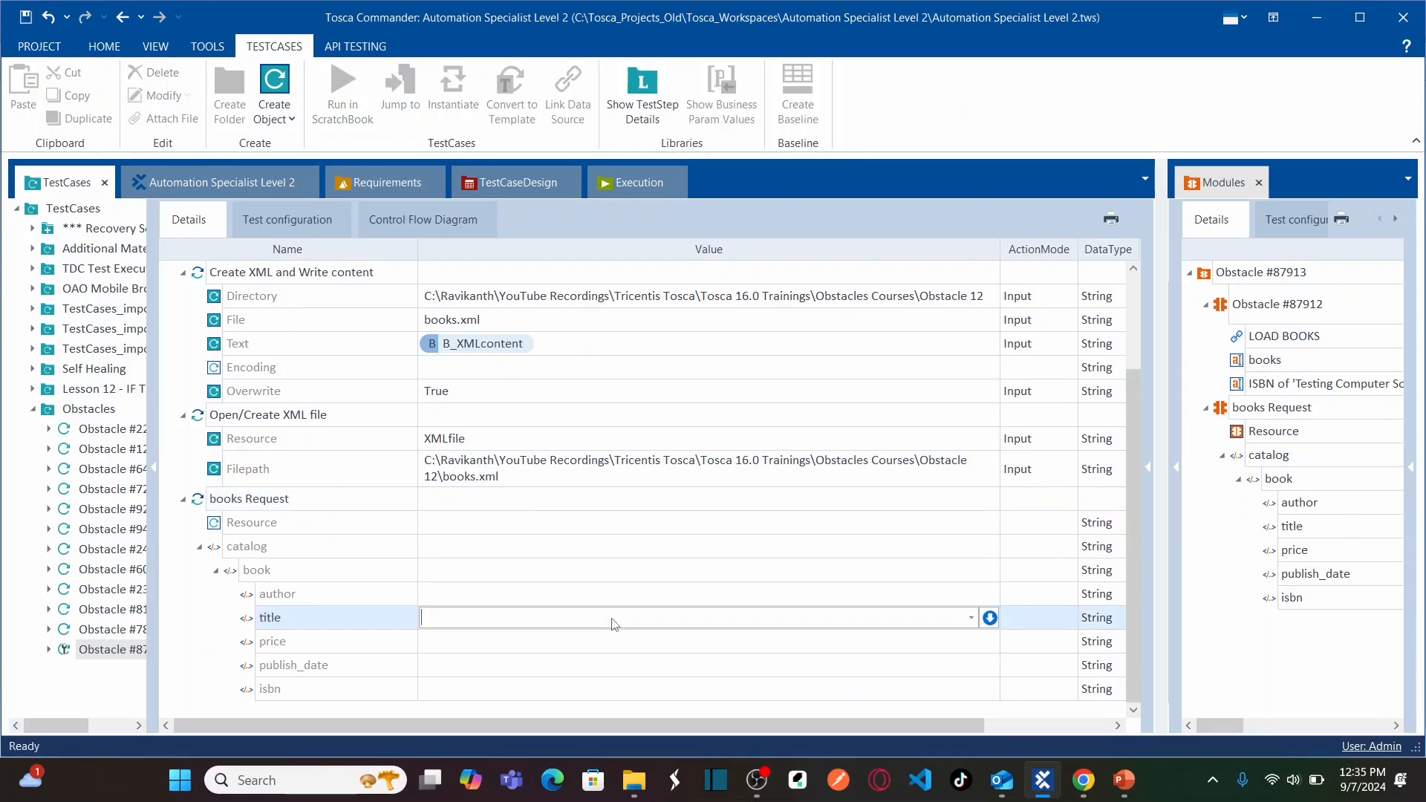
pyautogui.hotkey('ctrl', 'v')
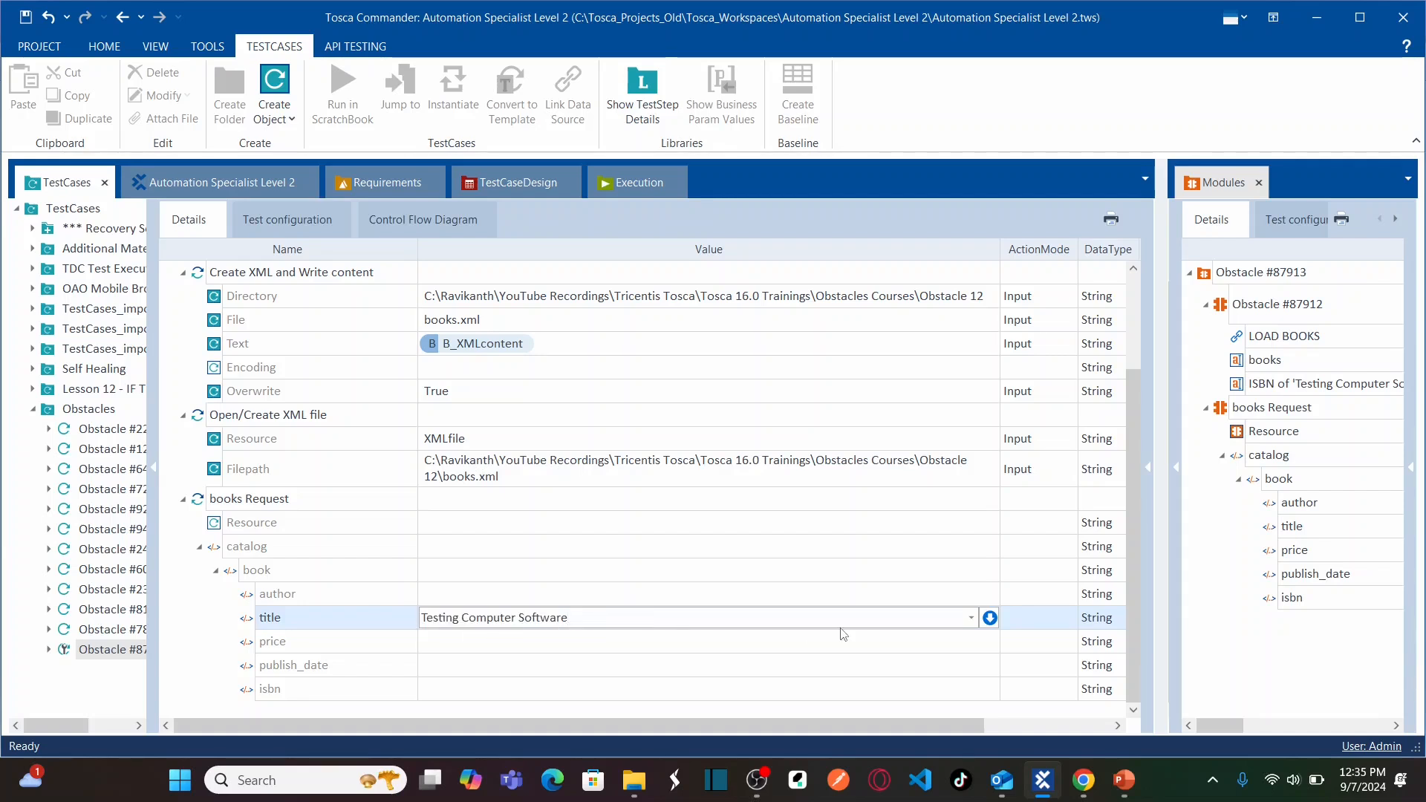
# Set the title attribute's action mode to Constraint.
pyautogui.click(1064, 621)
pyautogui.click(1067, 619)
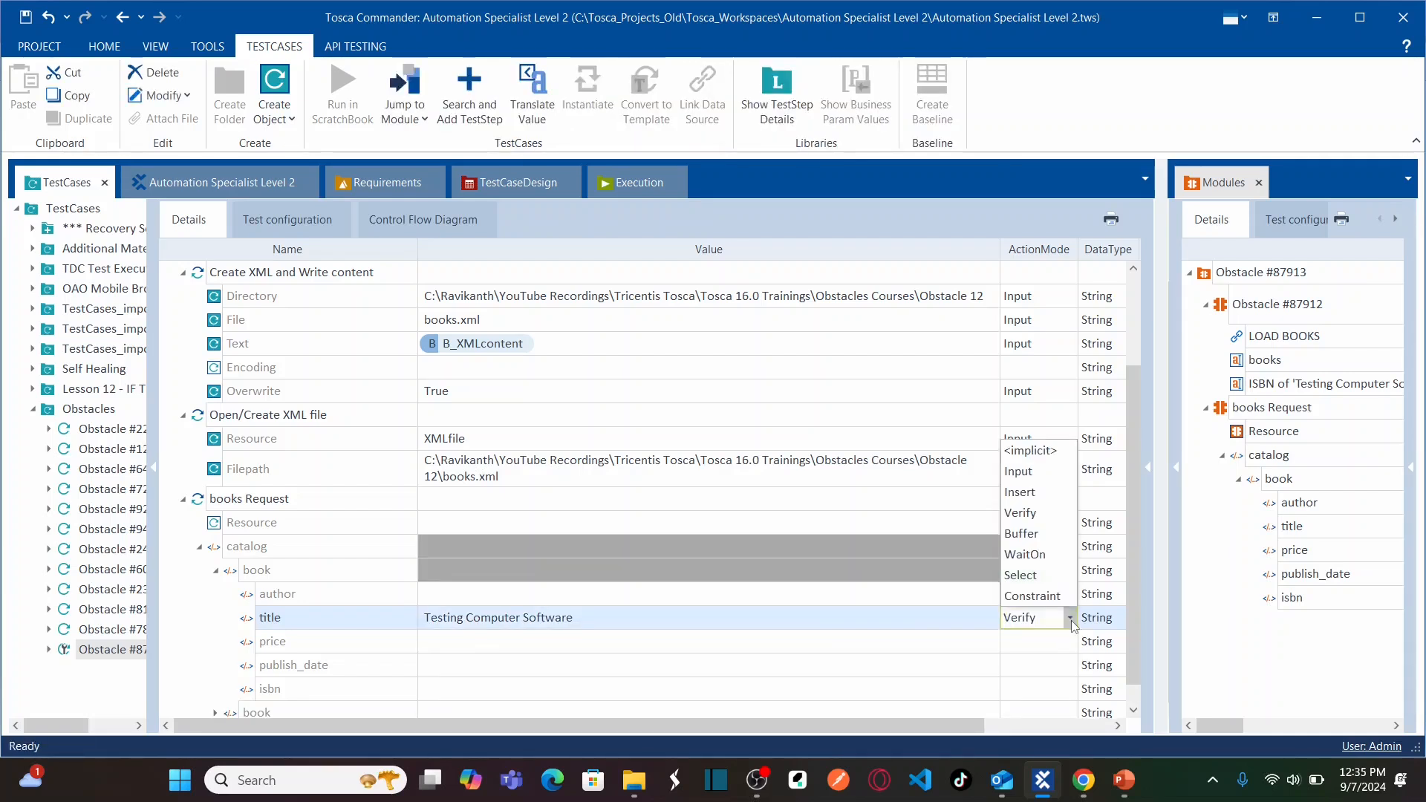
pyautogui.click(1043, 595)
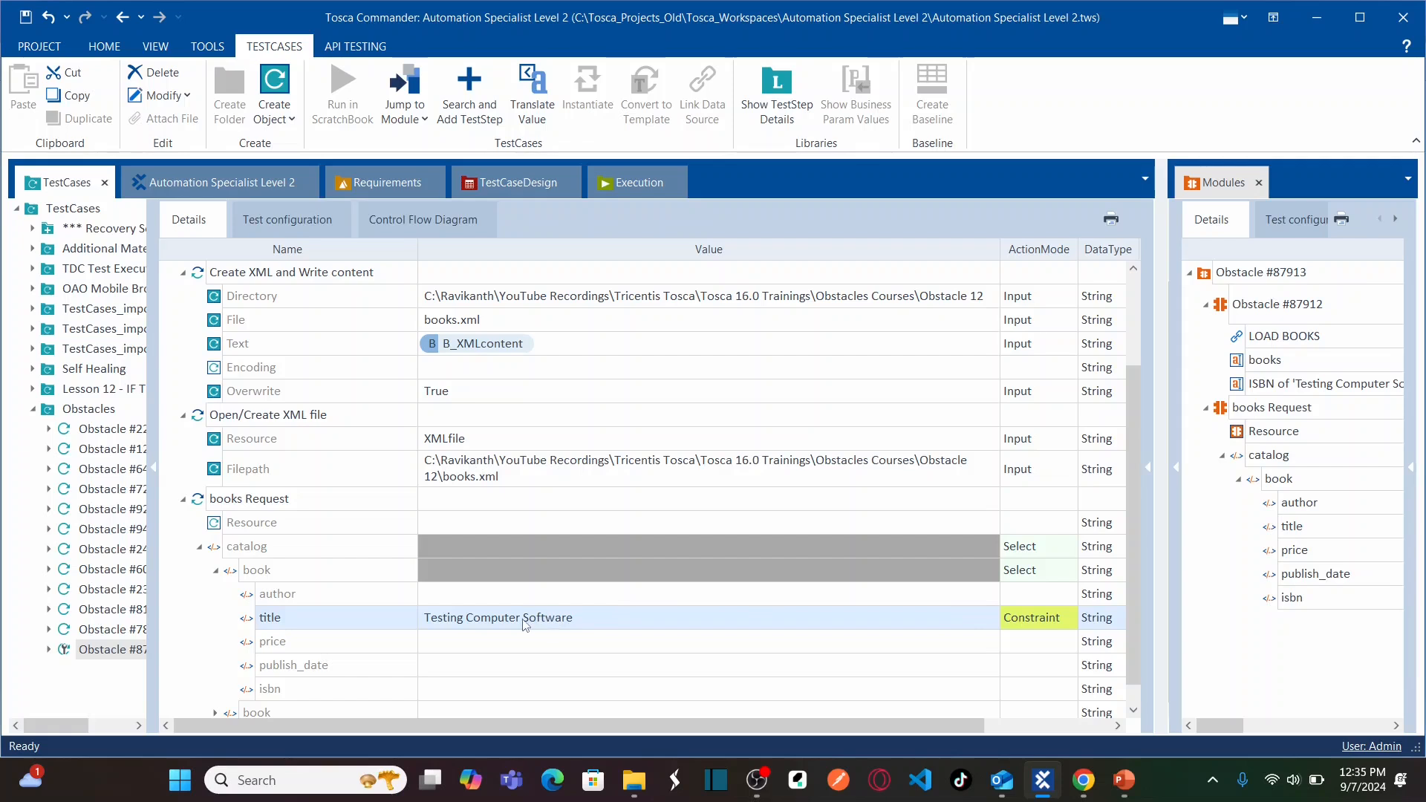
# Enter ISBN as the value of the book's isbn attribute and set its action mode to Buffer.
pyautogui.click(599, 692)
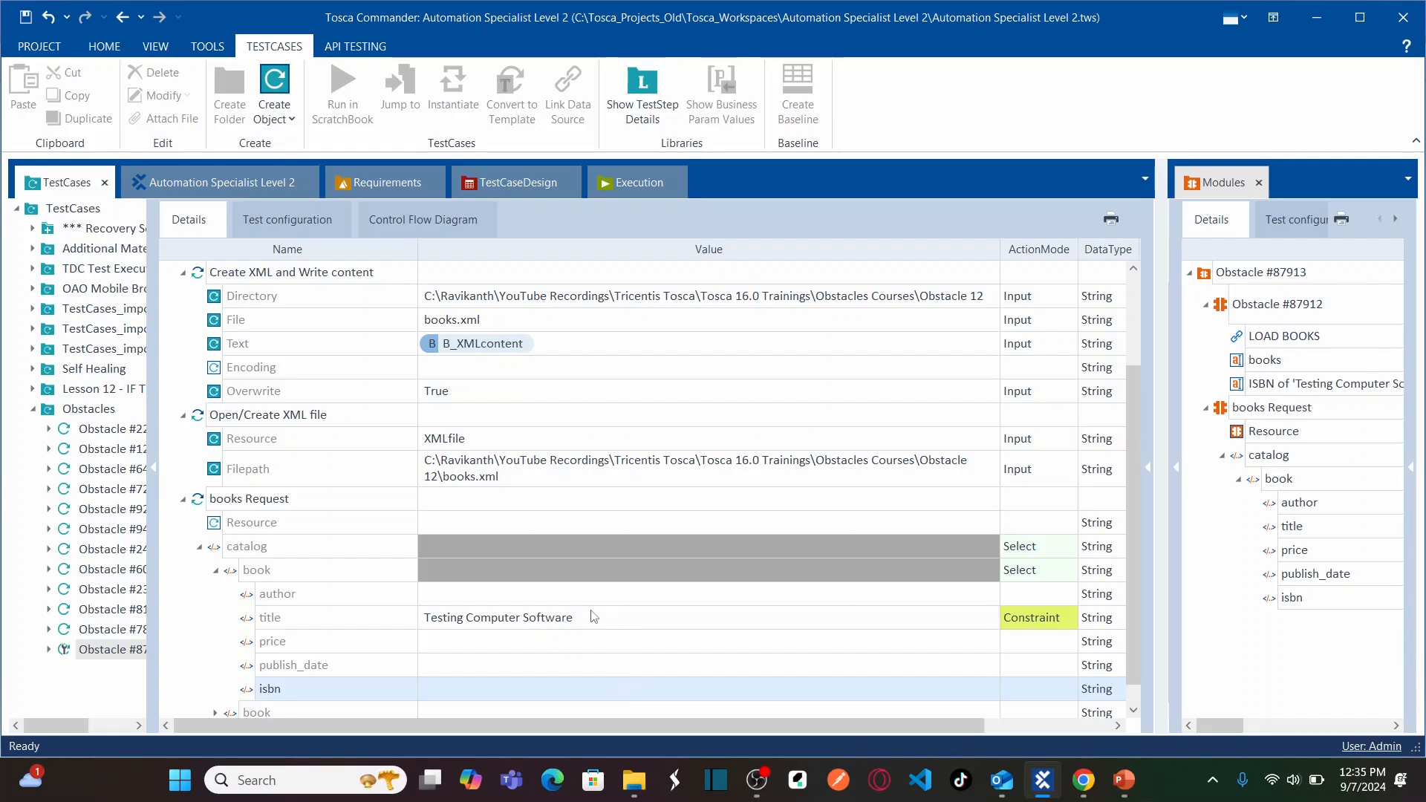
pyautogui.click(610, 695)
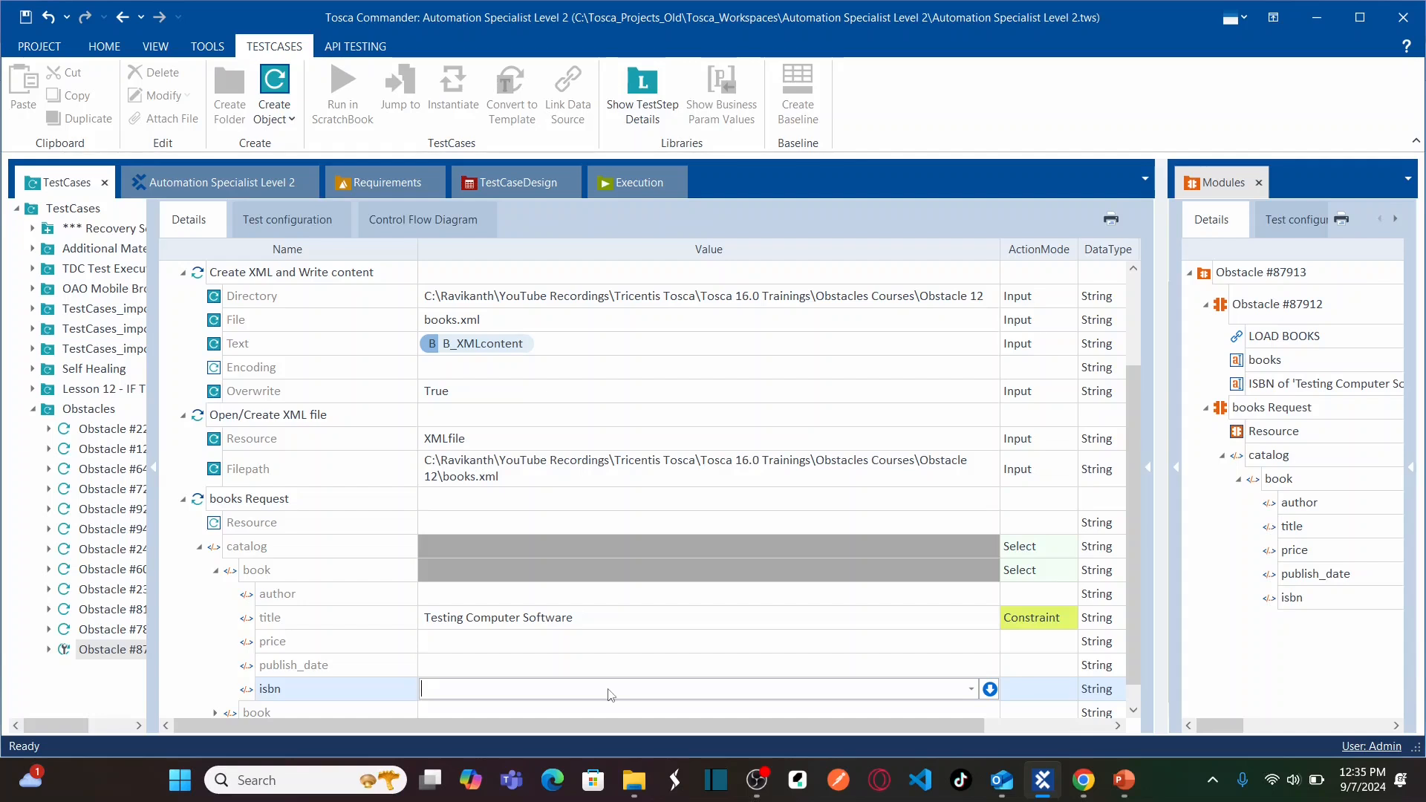
pyautogui.write('ISBN')
pyautogui.press('Return')
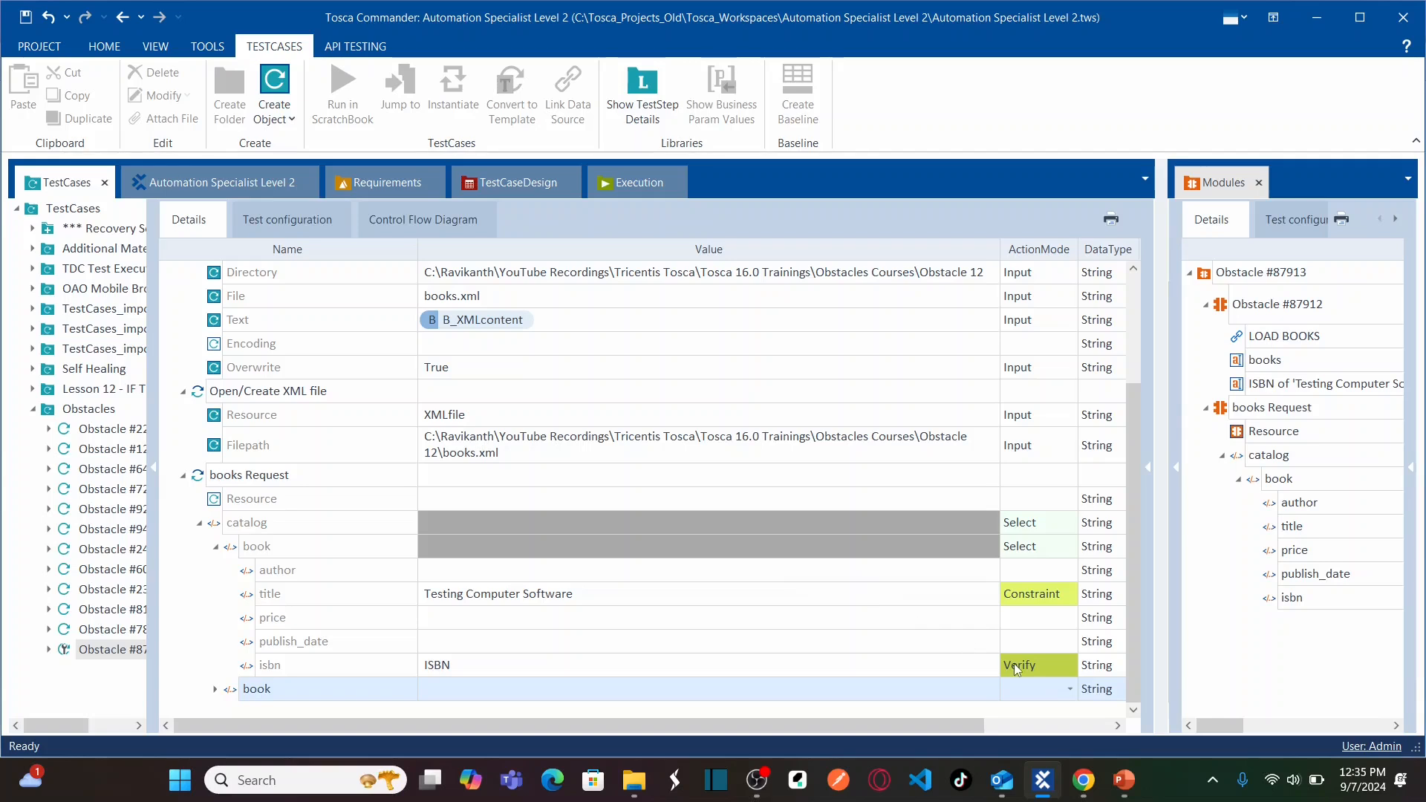
pyautogui.click(1053, 665)
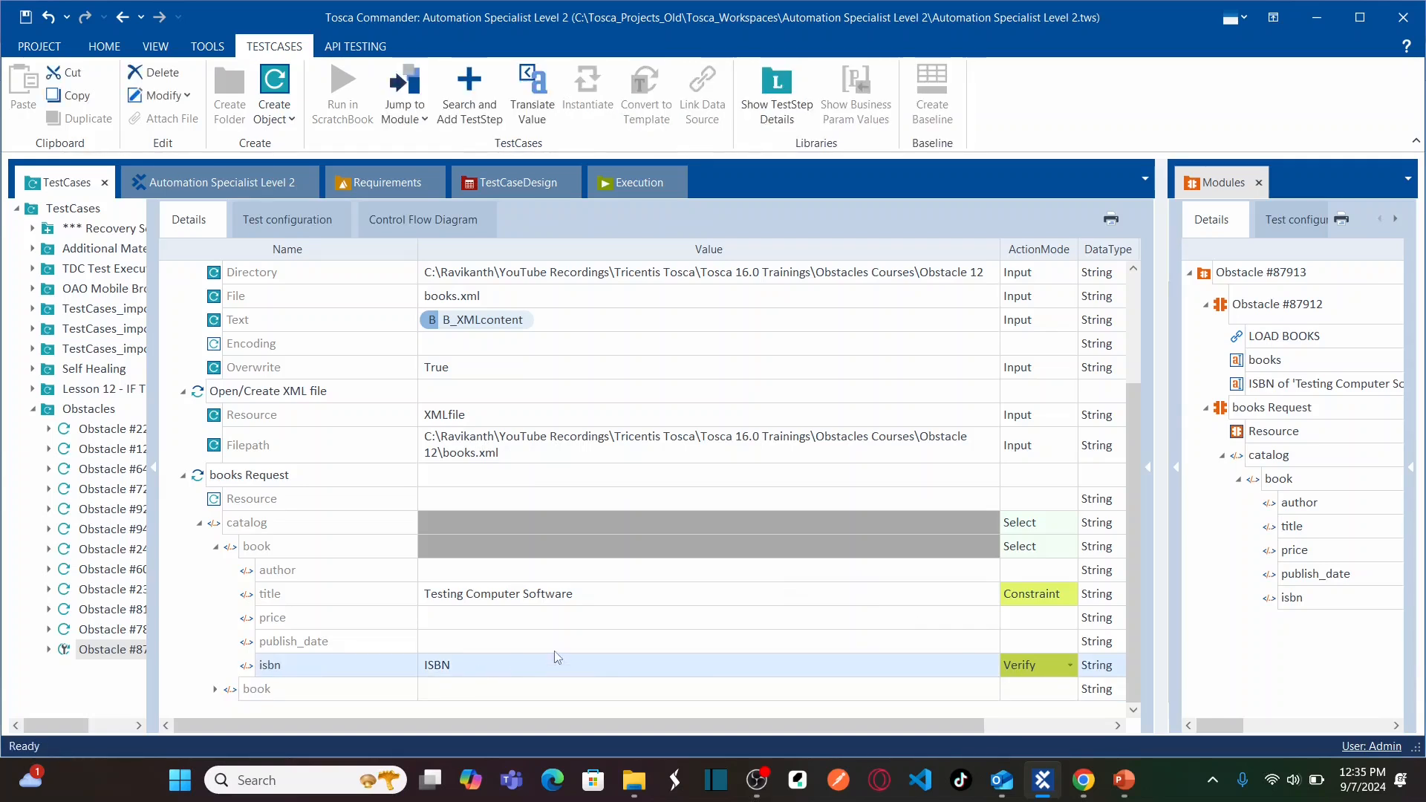
pyautogui.click(1070, 665)
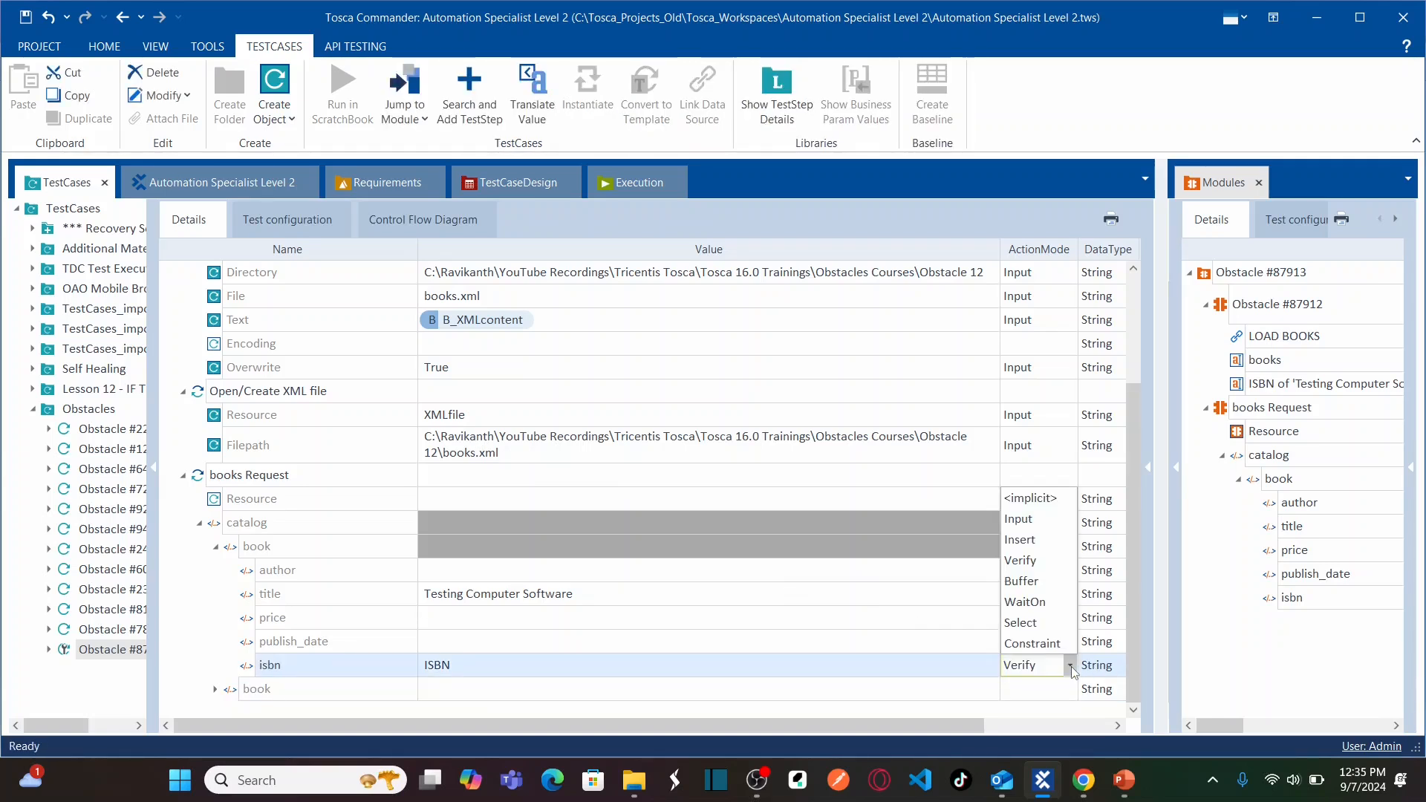
pyautogui.click(1037, 581)
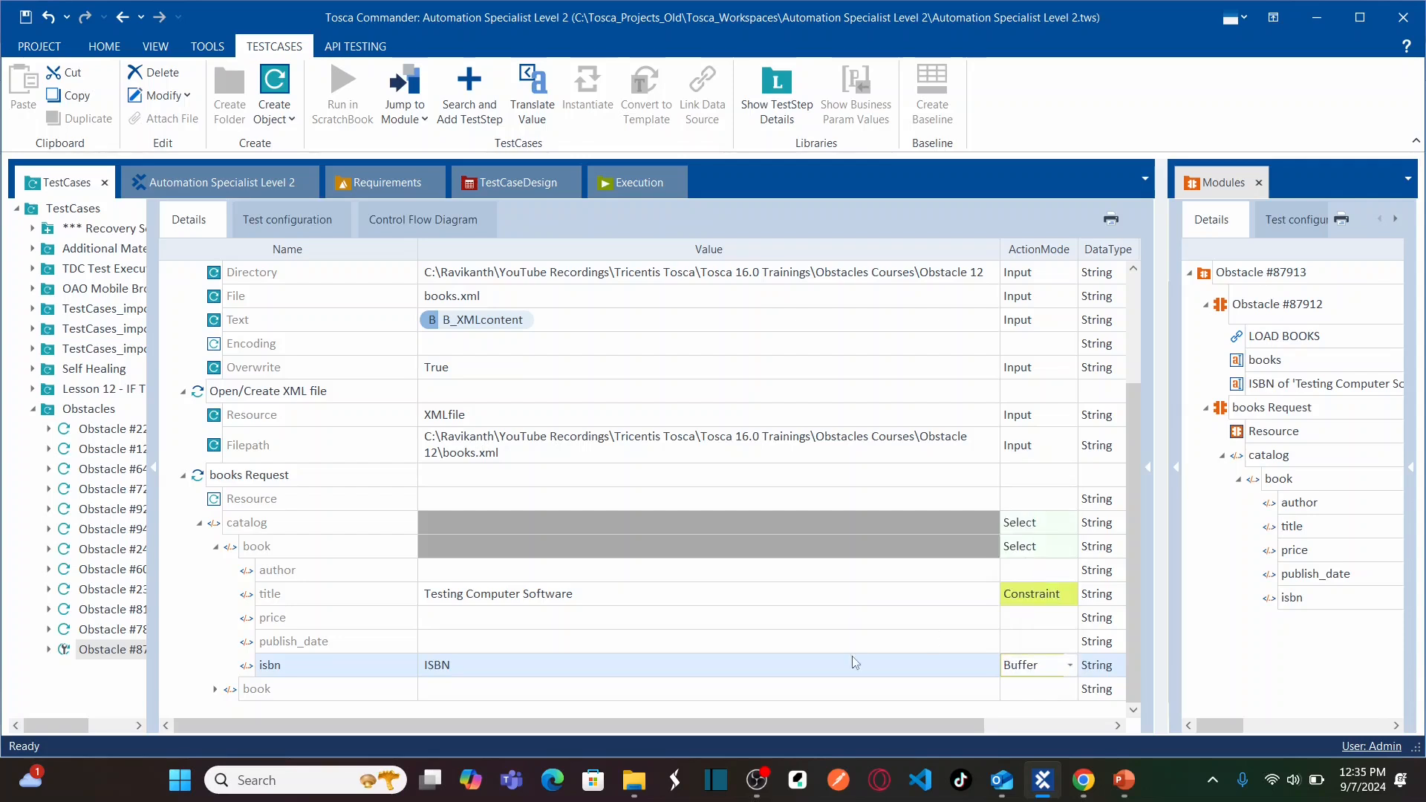
pyautogui.press('Up')
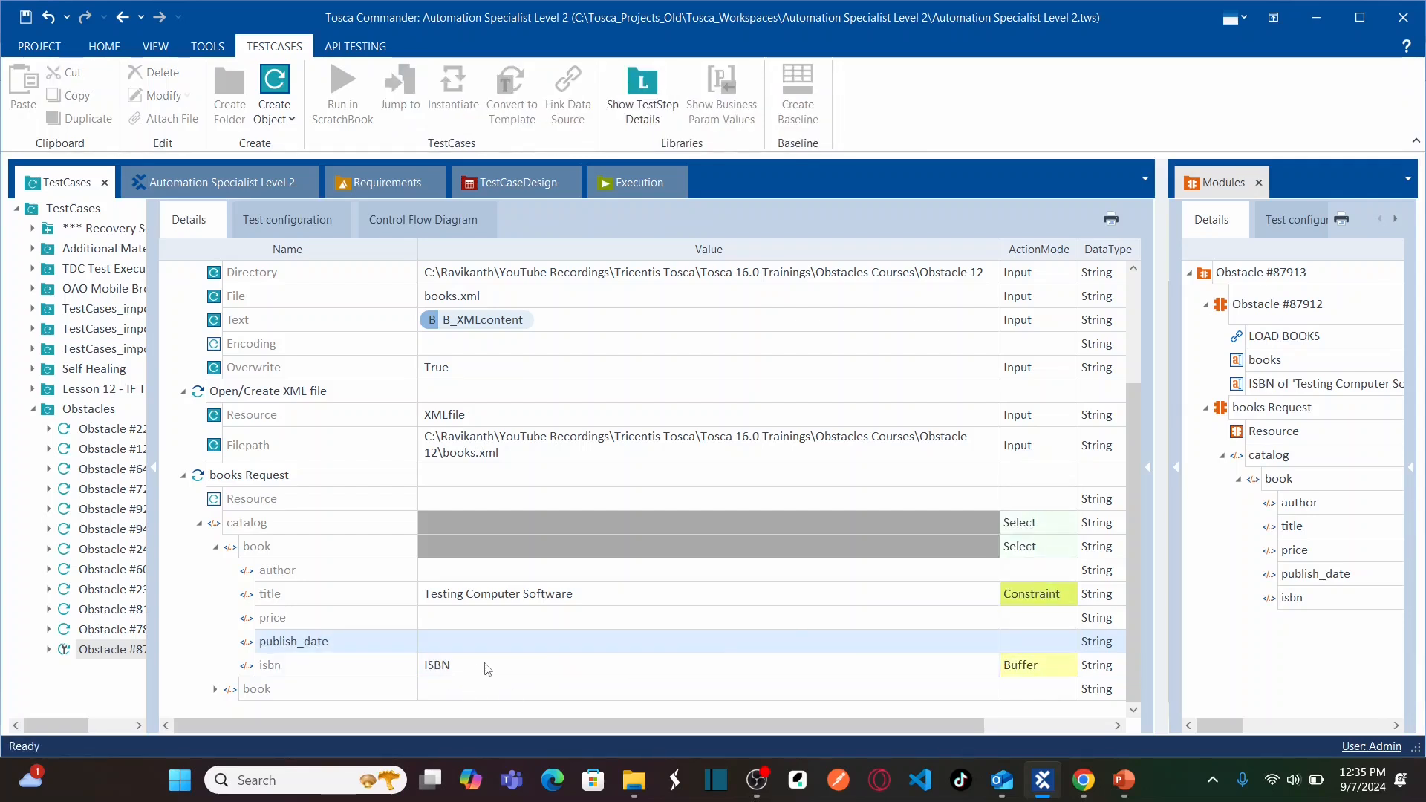
# Check the ISBN text box on the obstacle page in Chrome, and in Tosca Commander add the Obstacle #87912 module to the test case's end.
pyautogui.click(487, 667)
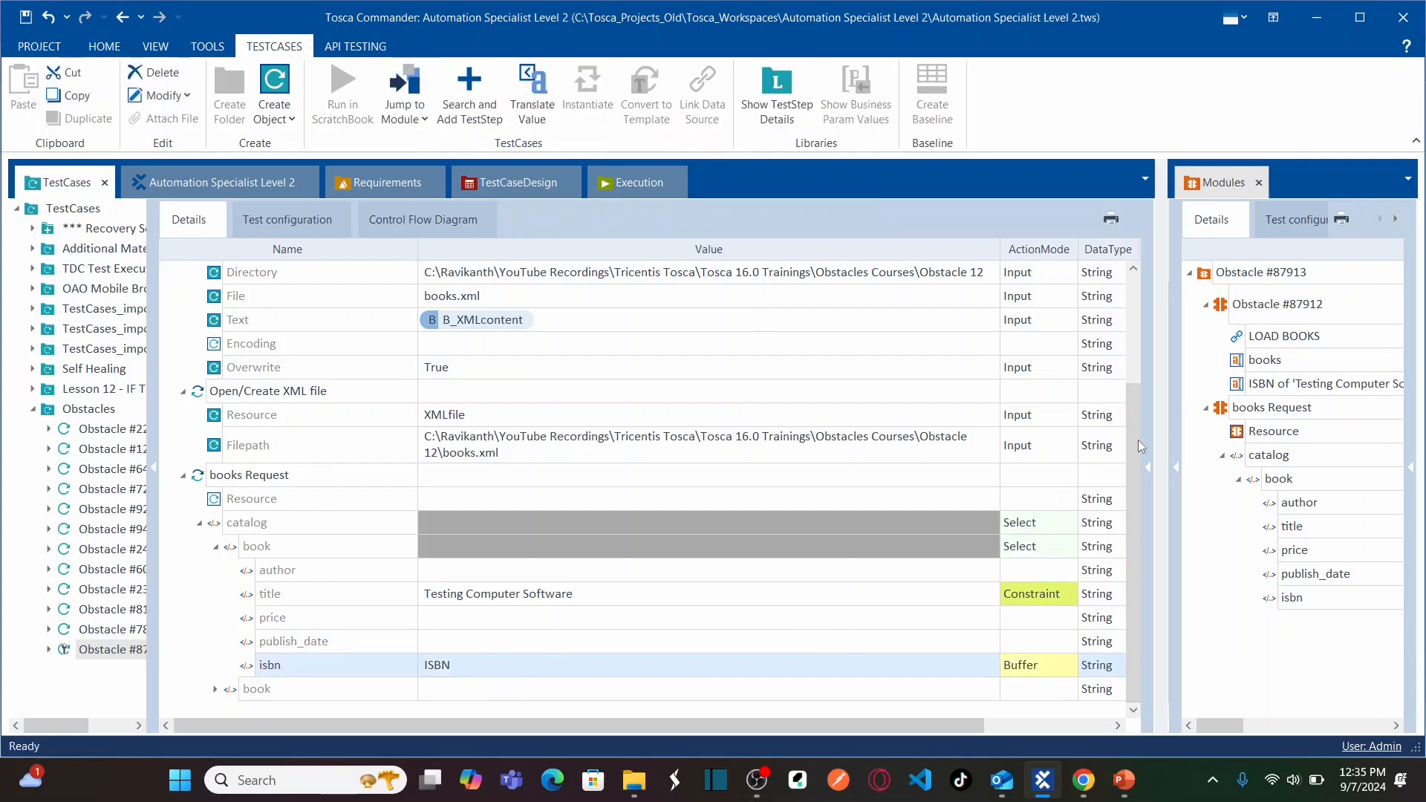
pyautogui.moveTo(1138, 429); pyautogui.dragTo(1124, 296)
pyautogui.hotkey('alt', 'Tab')
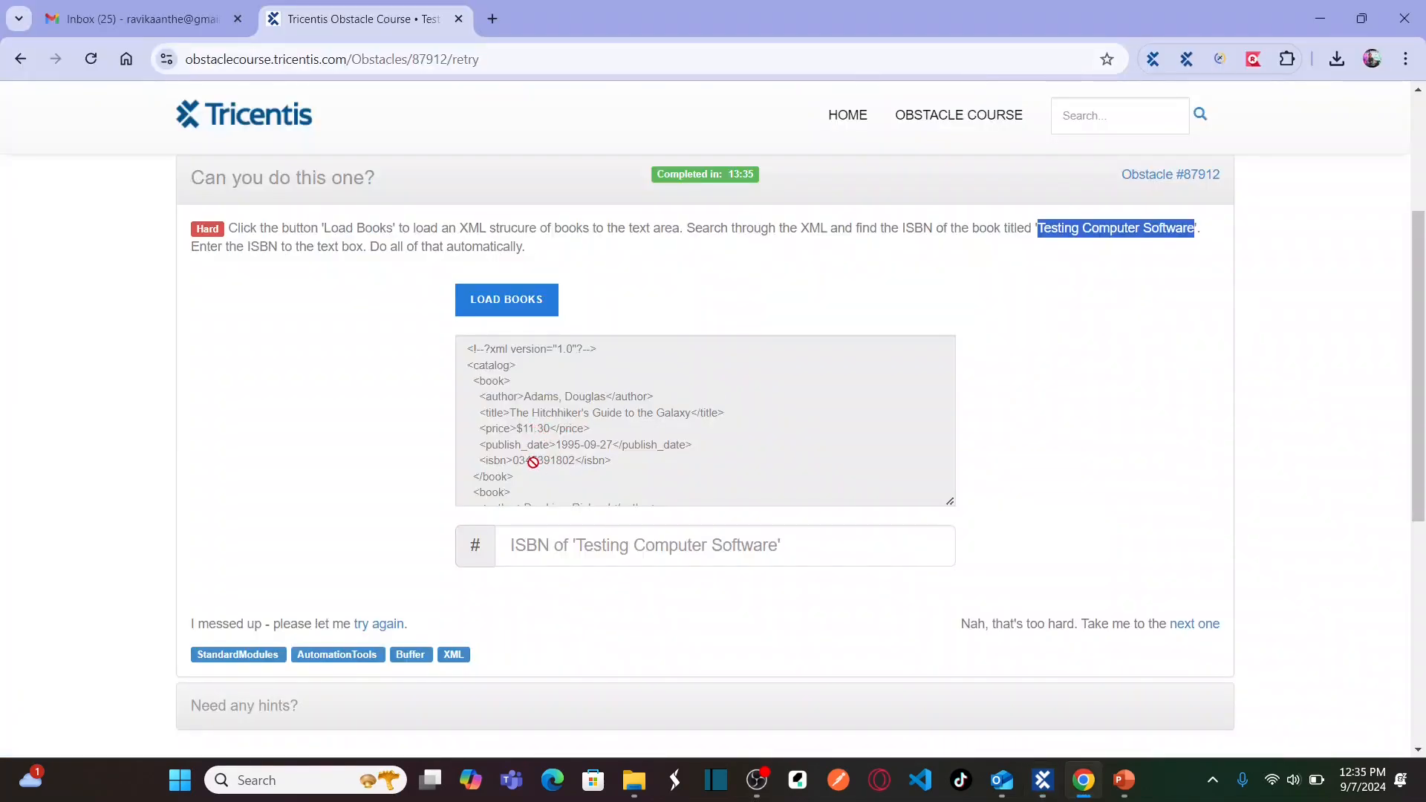
pyautogui.click(546, 546)
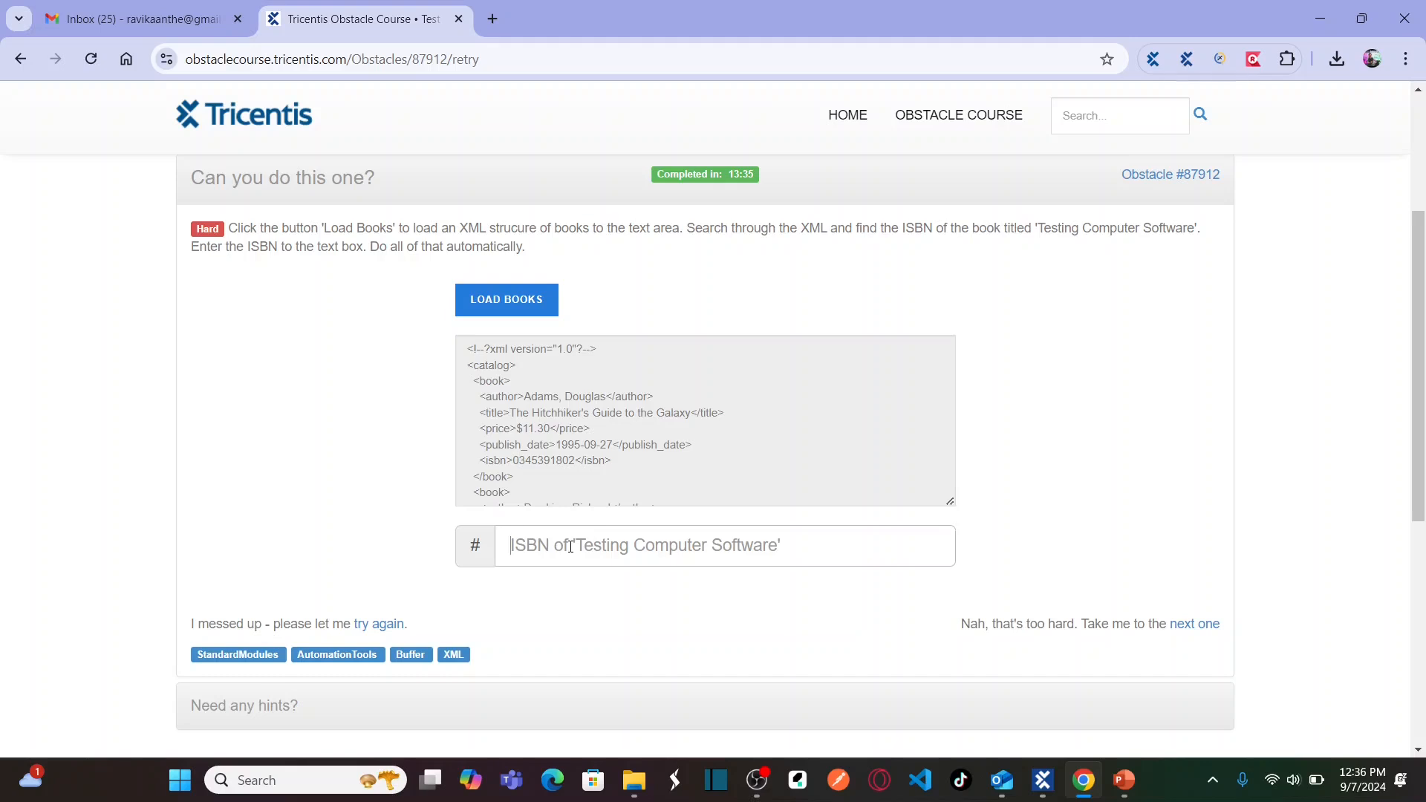
pyautogui.hotkey('alt', 'Tab')
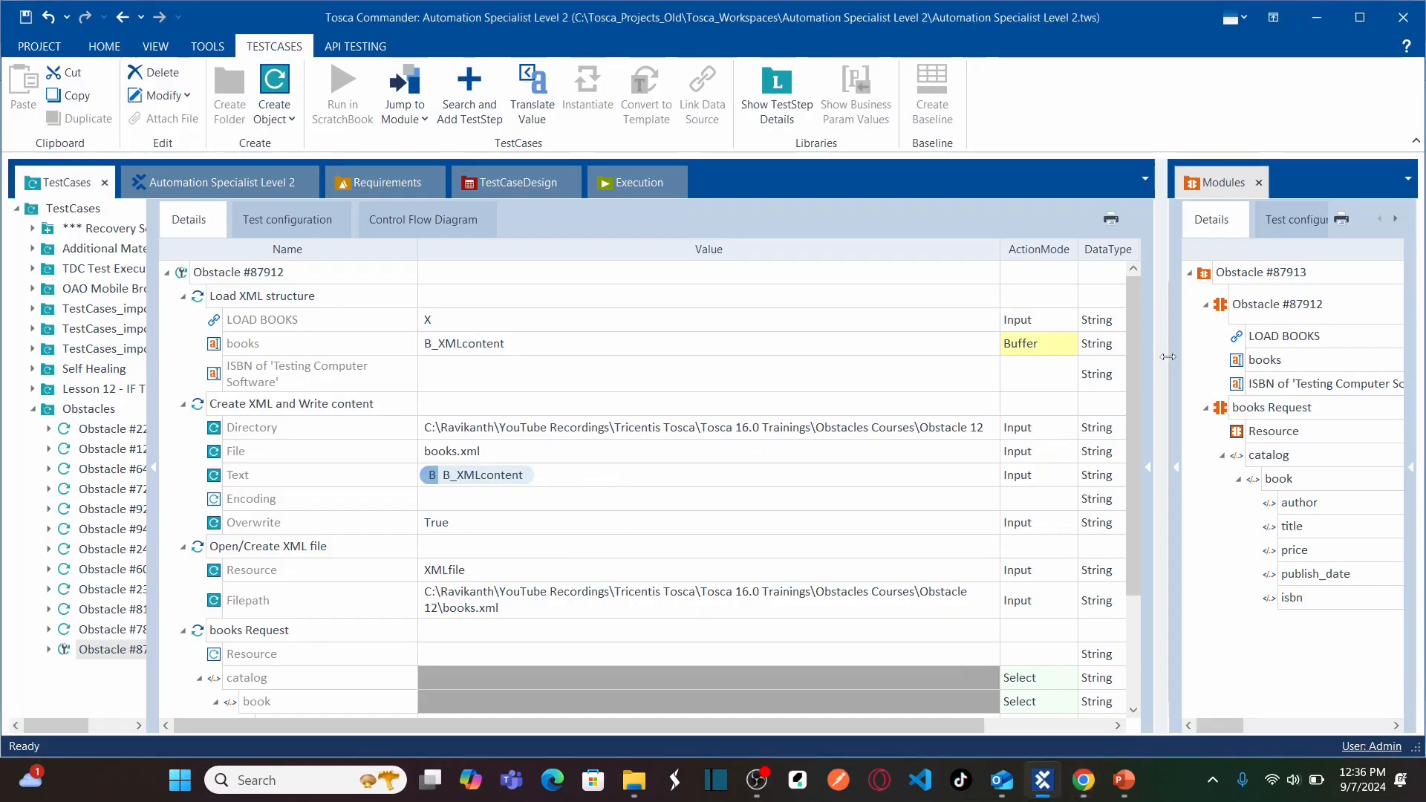
pyautogui.click(1221, 454)
pyautogui.click(1206, 407)
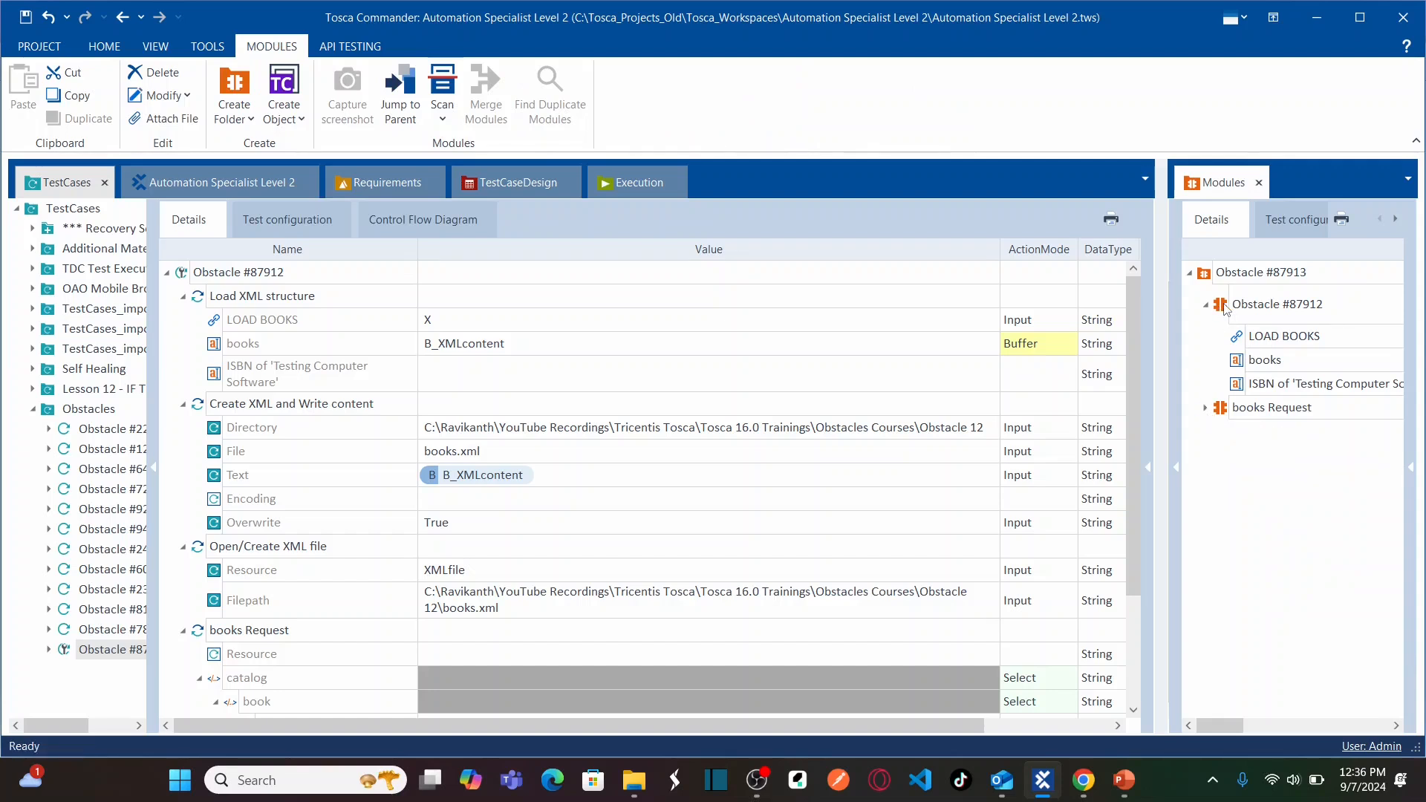
pyautogui.moveTo(1221, 308); pyautogui.dragTo(255, 276)
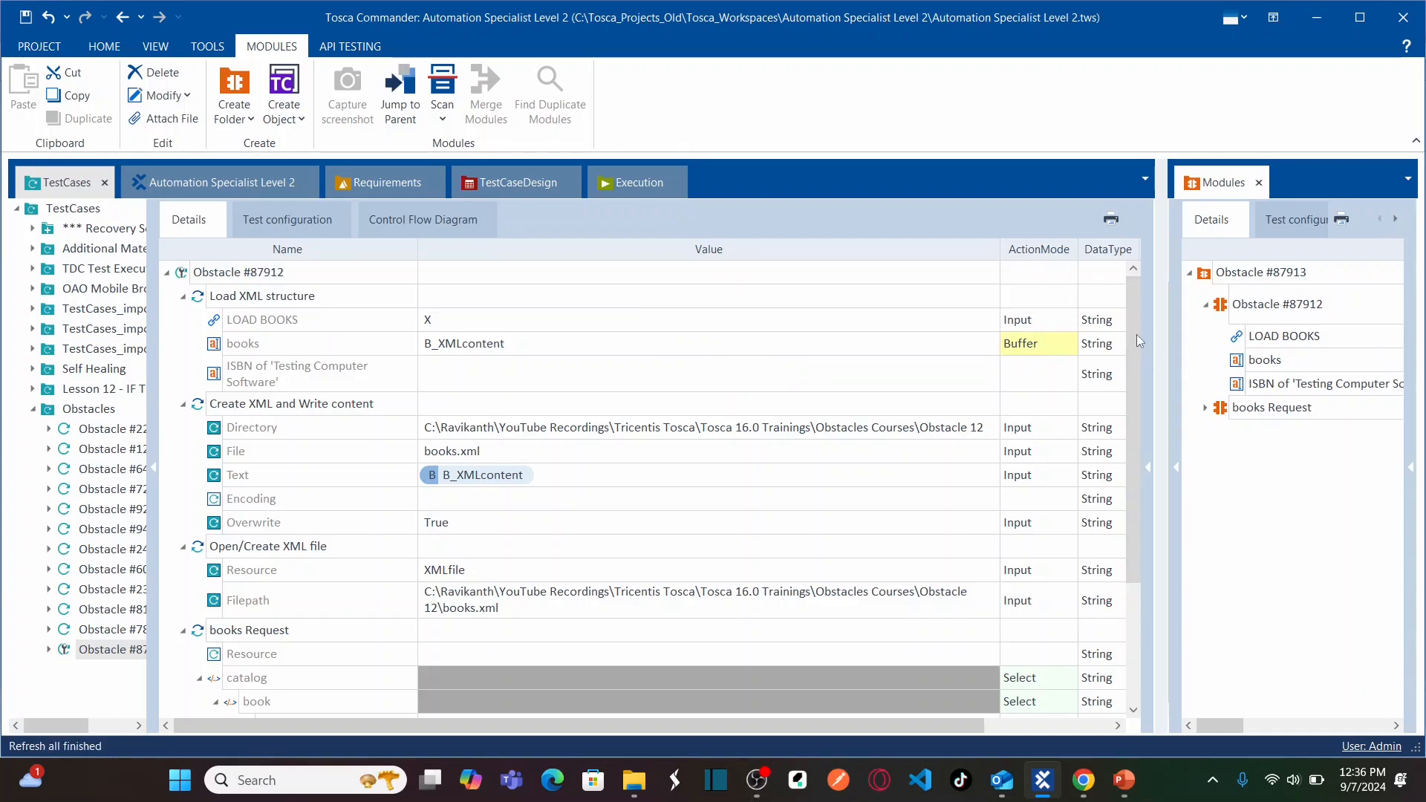
# Rename the newly added Obstacle #87912 test step as Enter ISBN Number.
pyautogui.moveTo(1135, 327); pyautogui.dragTo(1135, 449)
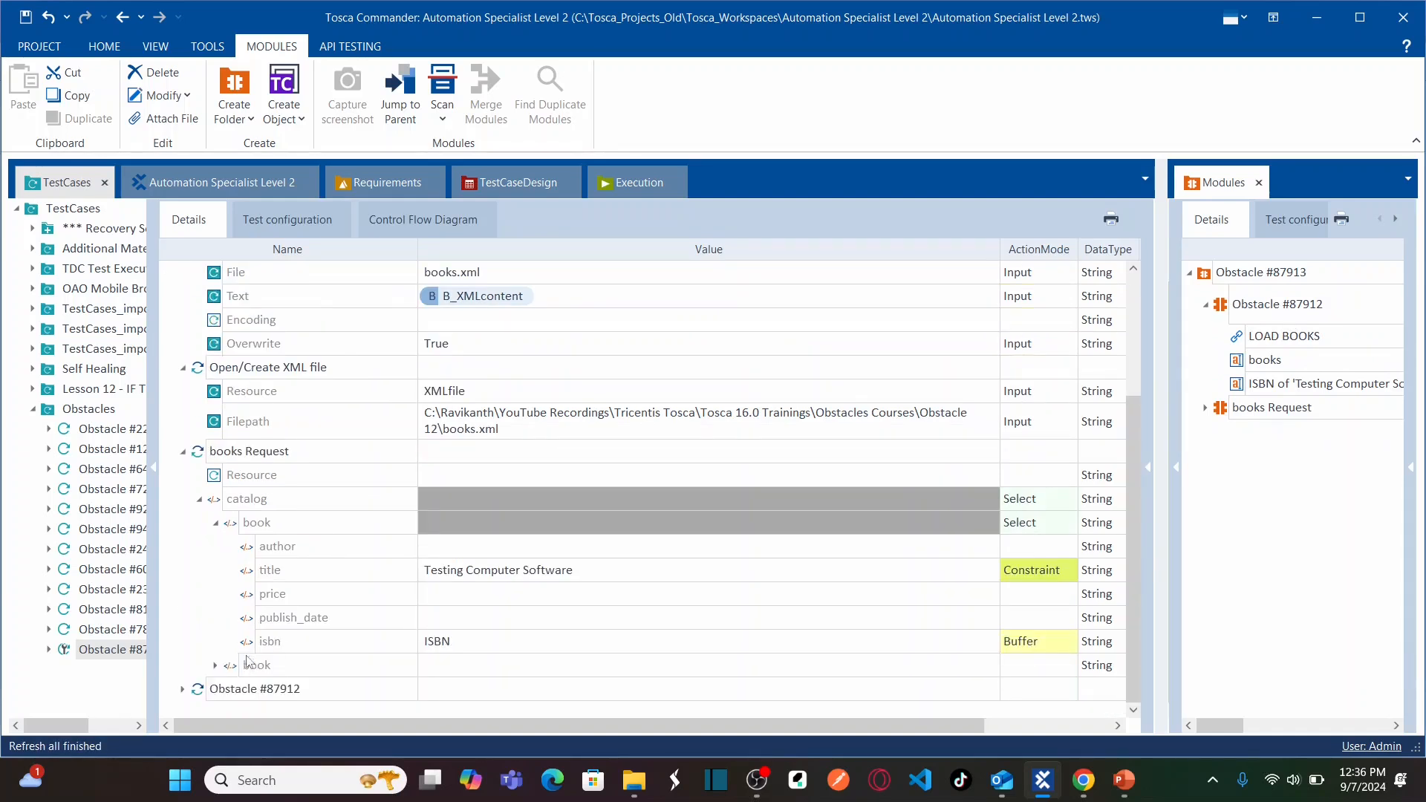
pyautogui.click(317, 693)
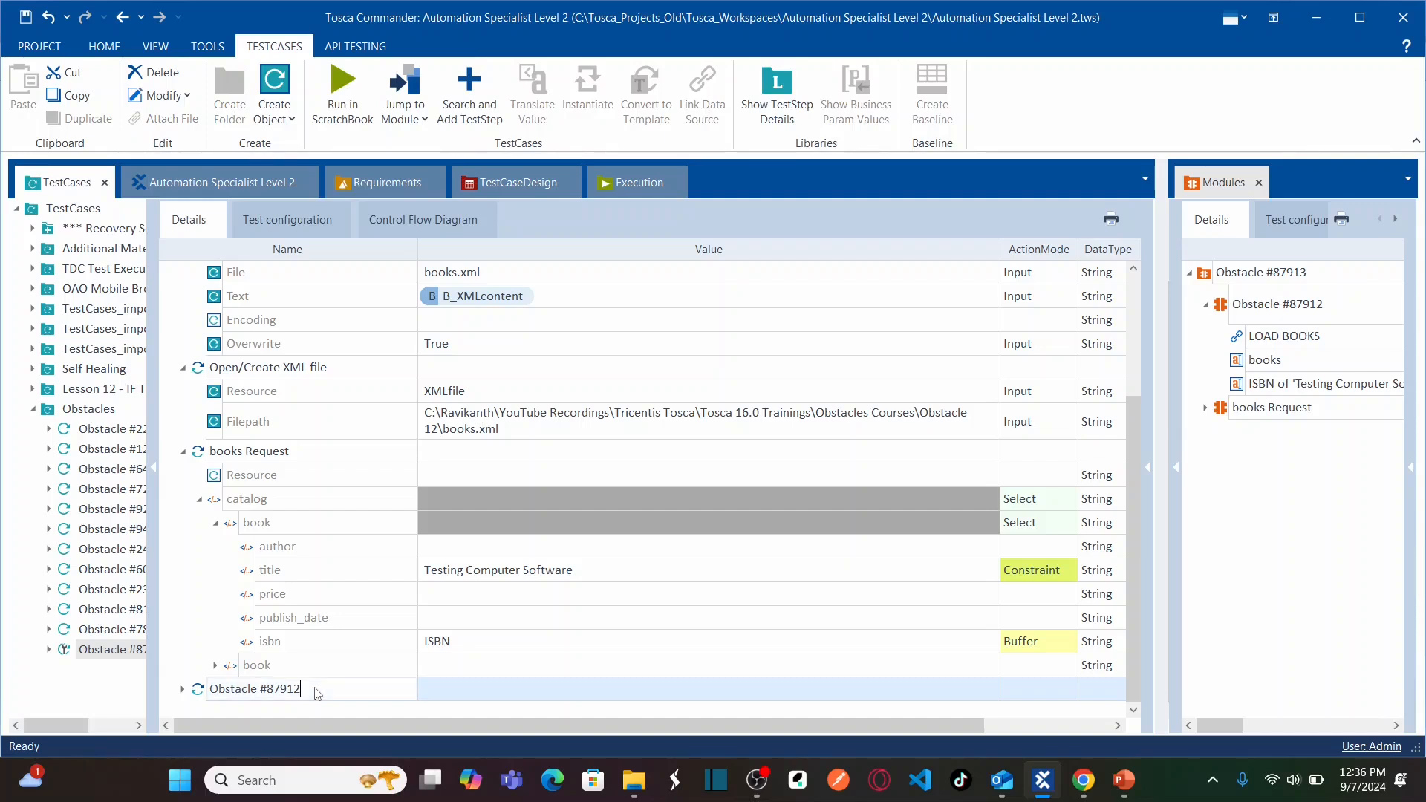
pyautogui.write('Enter ISBN Number')
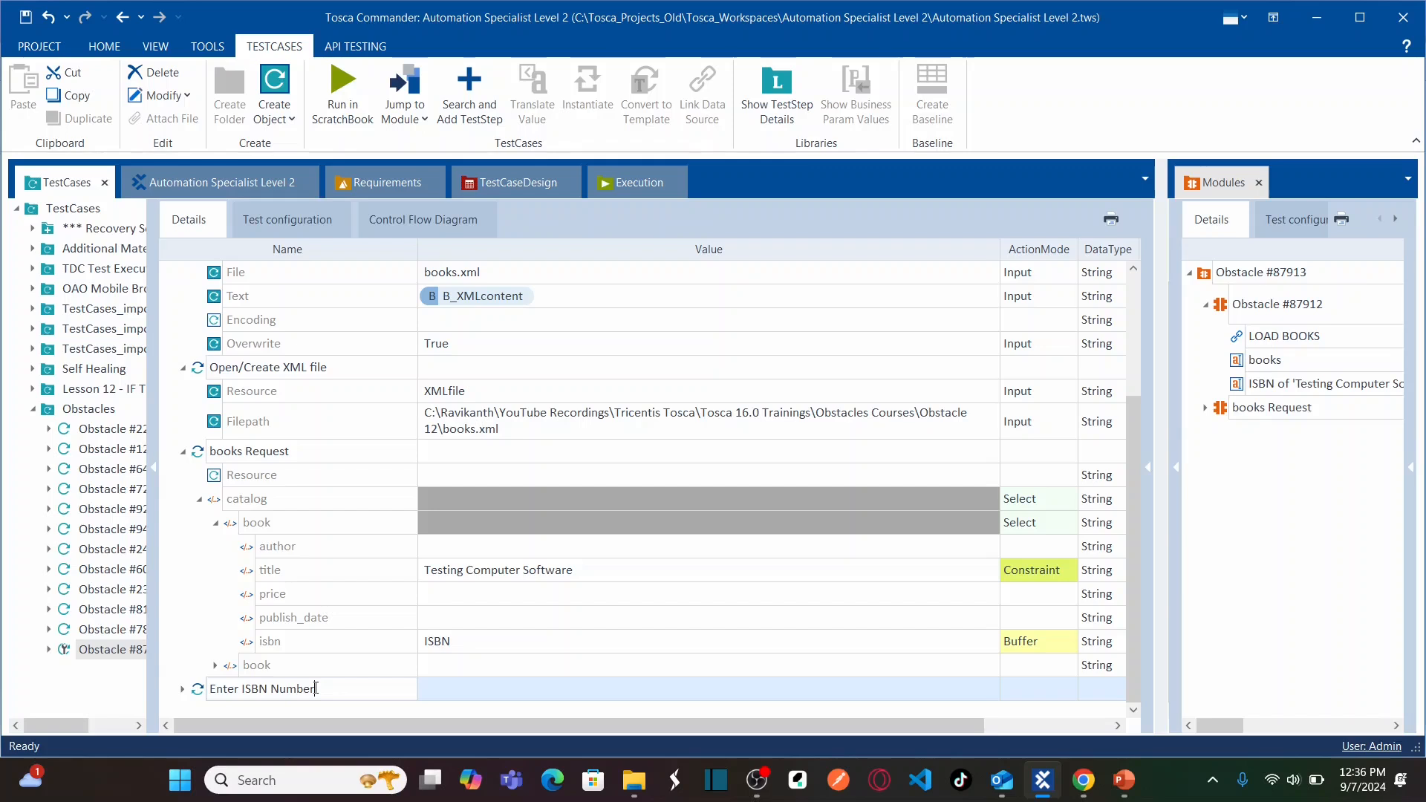
# Expand the Enter ISBN Number step and set the value of ISBN of 'Testing Computer Software' to {B[ISBN]}.
pyautogui.click(183, 689)
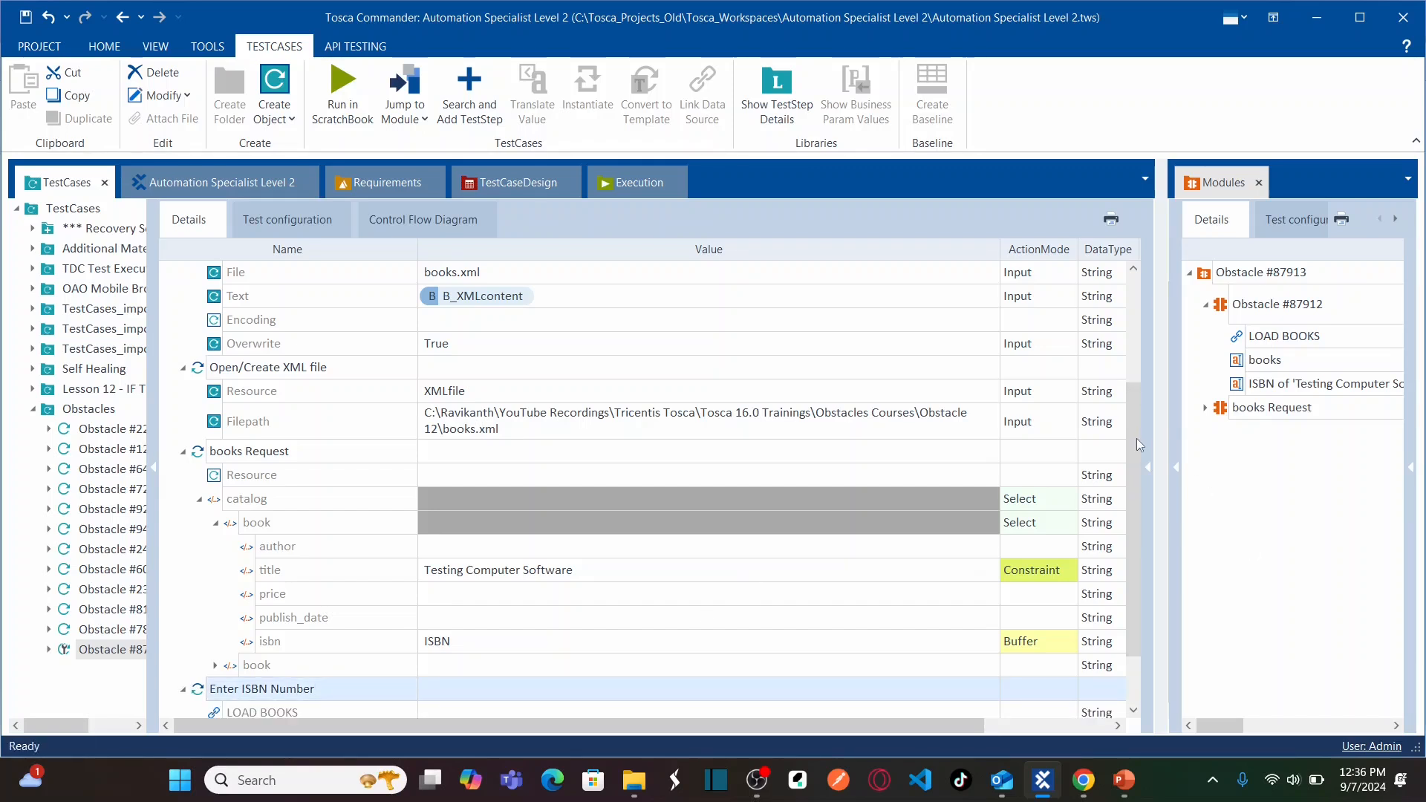
pyautogui.scroll(-1, 1136, 438)
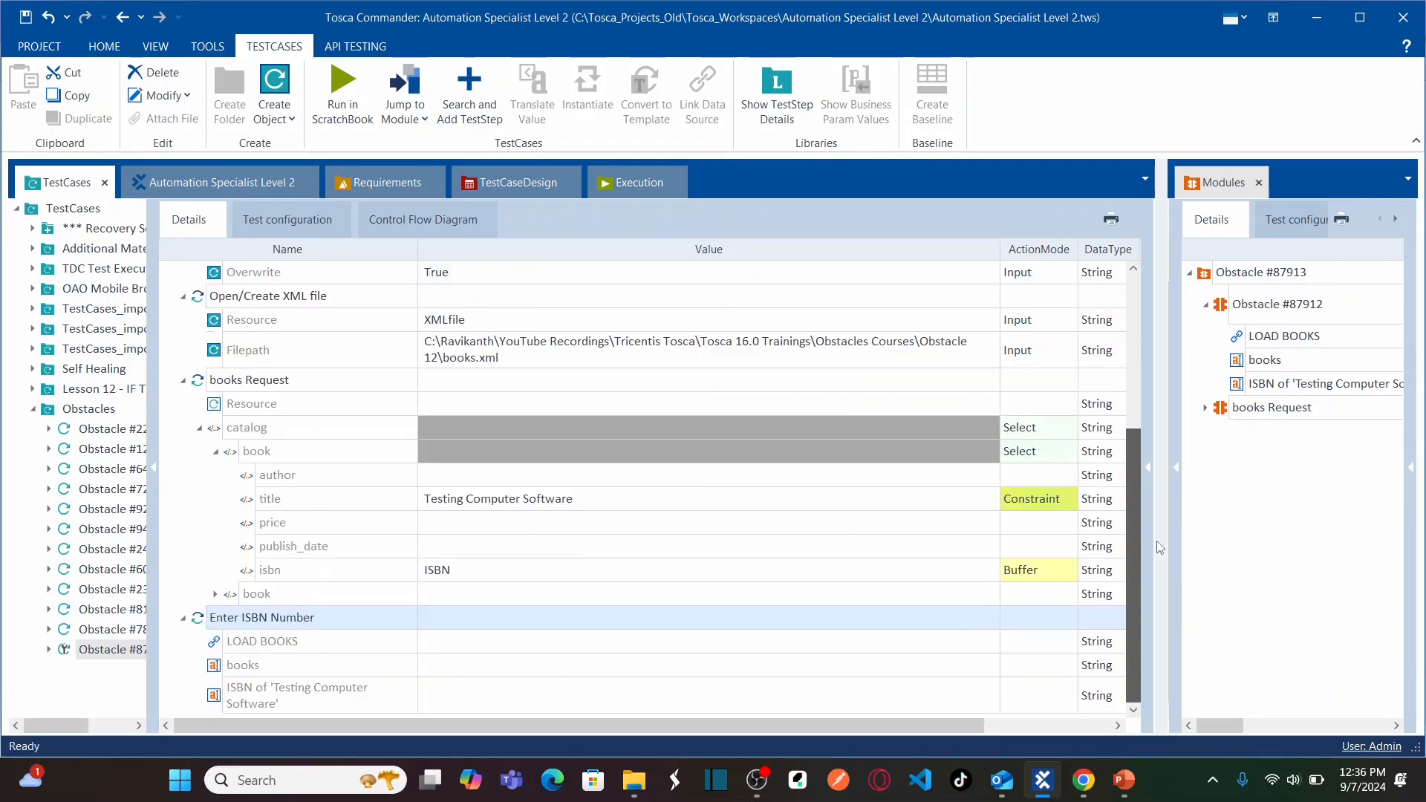
pyautogui.click(529, 703)
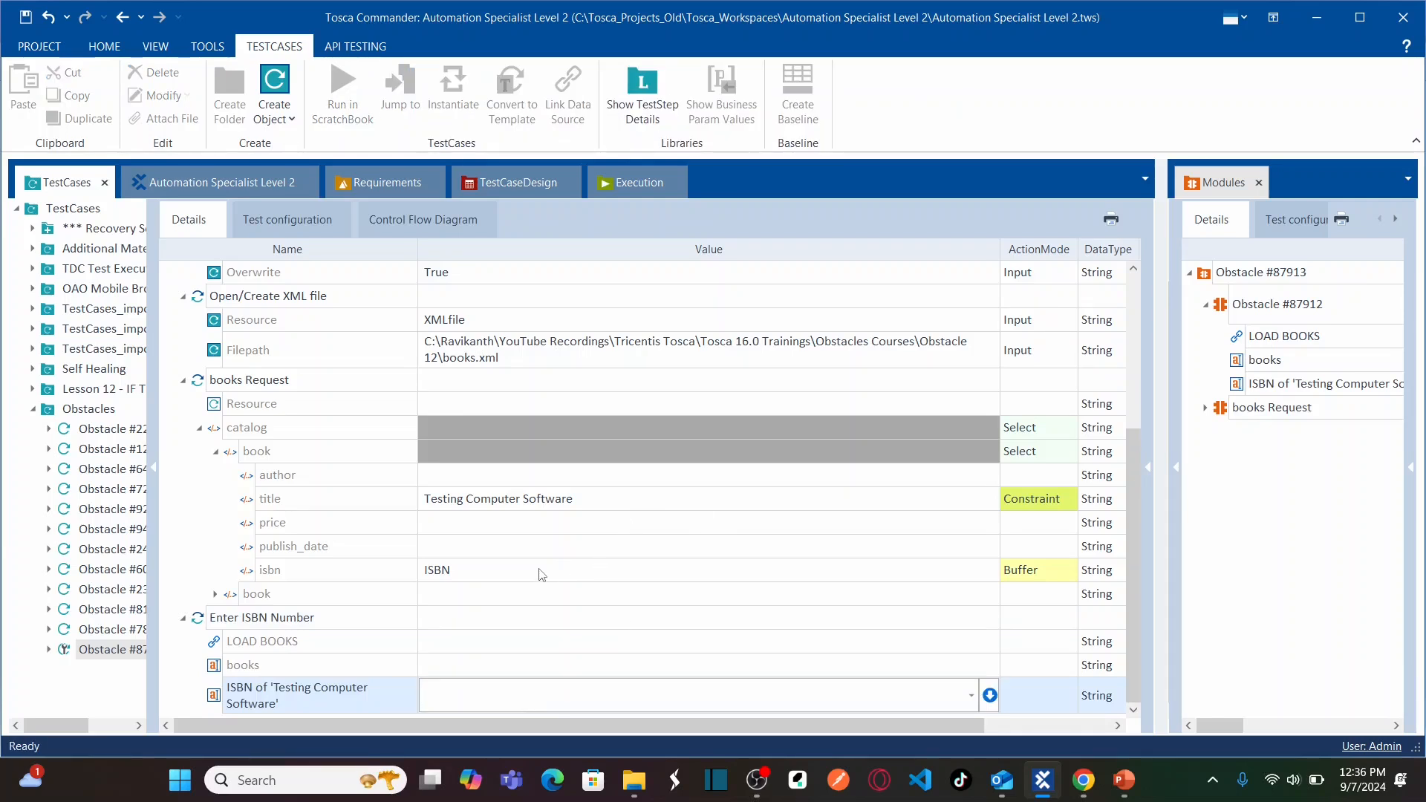
pyautogui.write('{B')
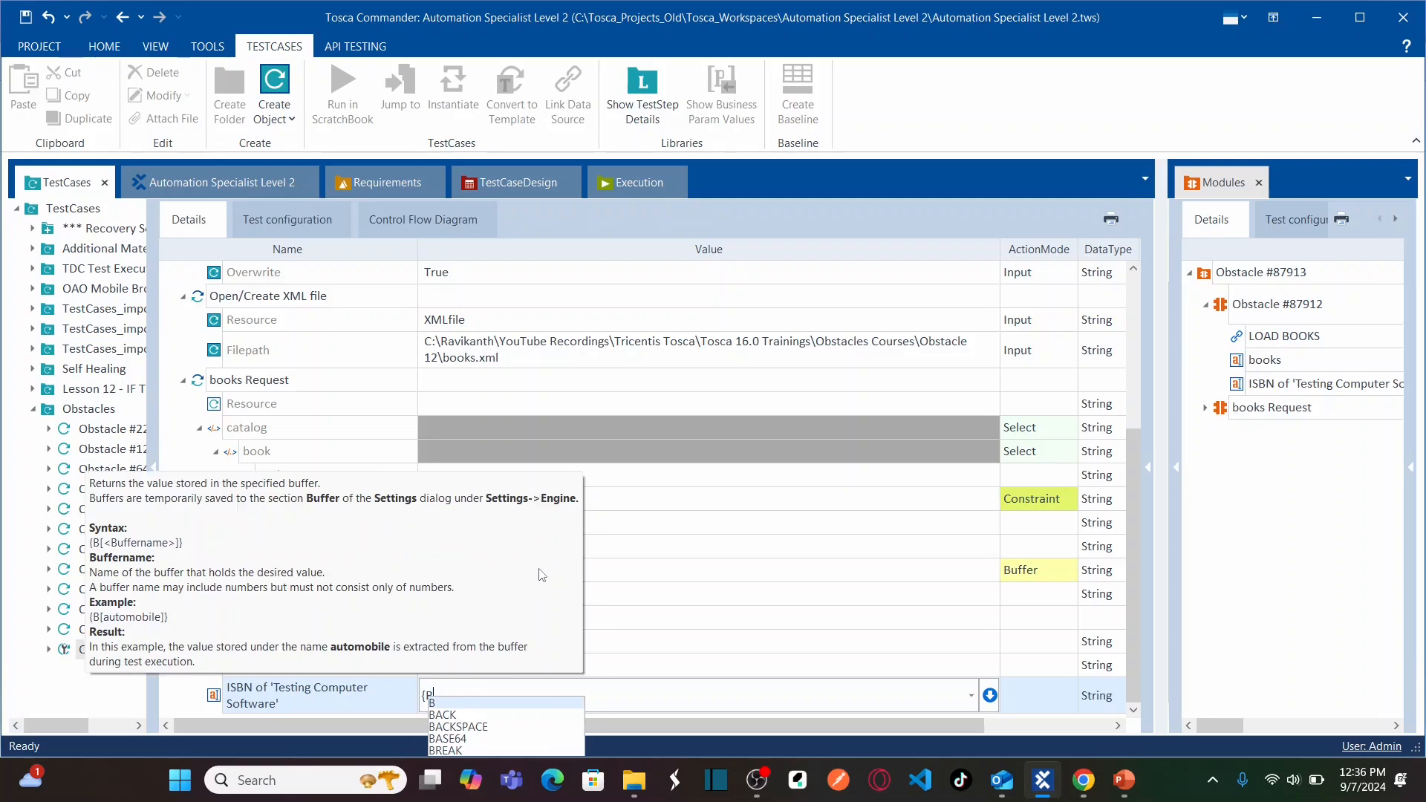
pyautogui.write('[')
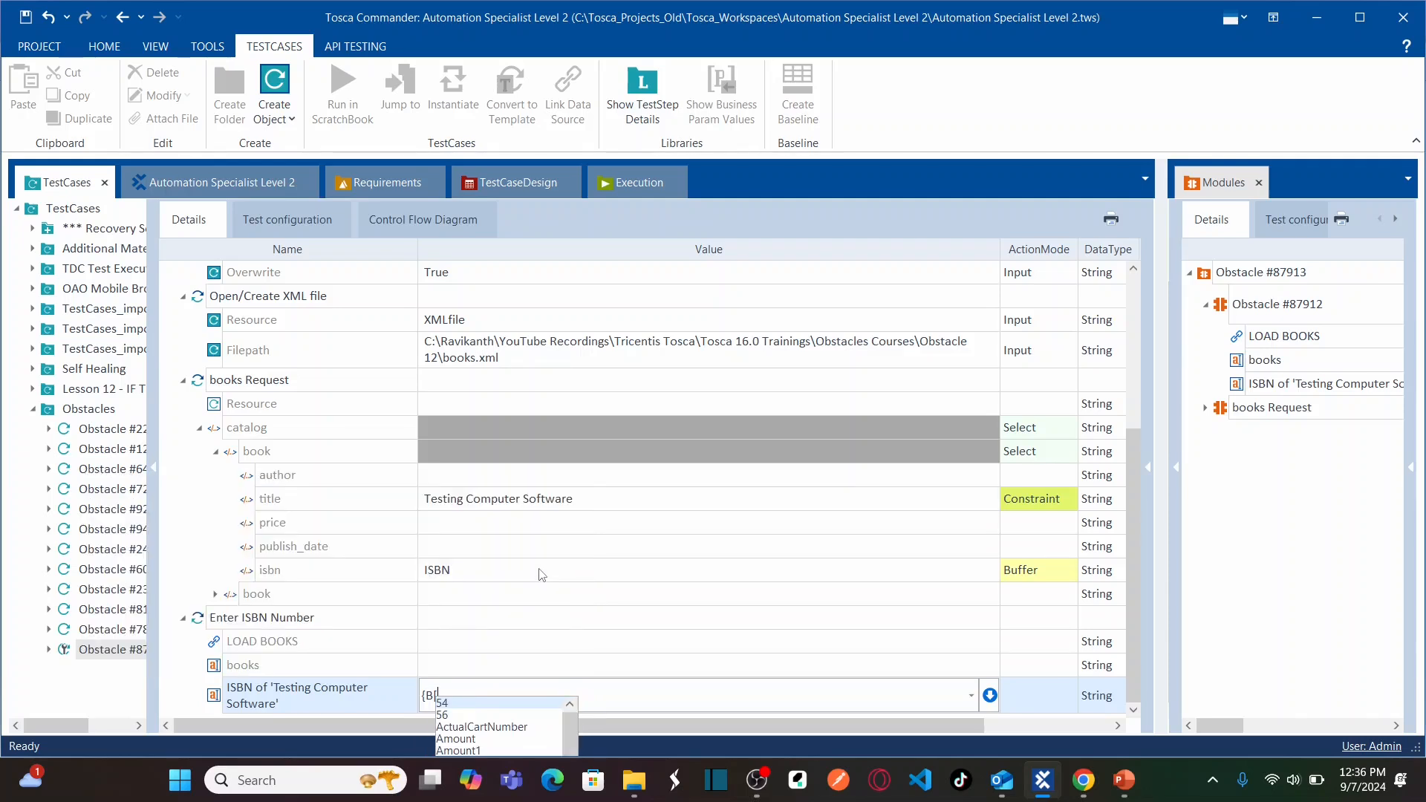
pyautogui.write('I')
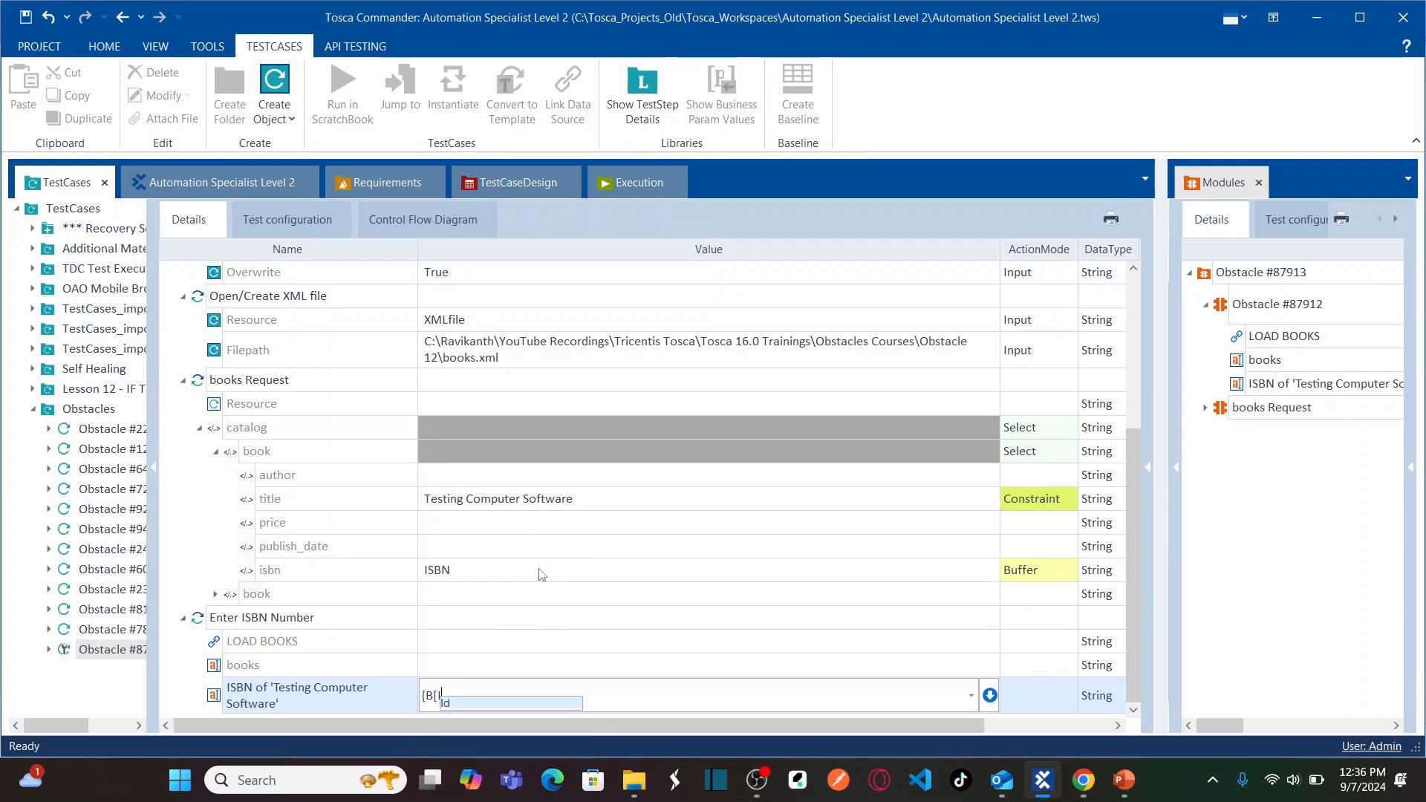
pyautogui.write('SBN]}')
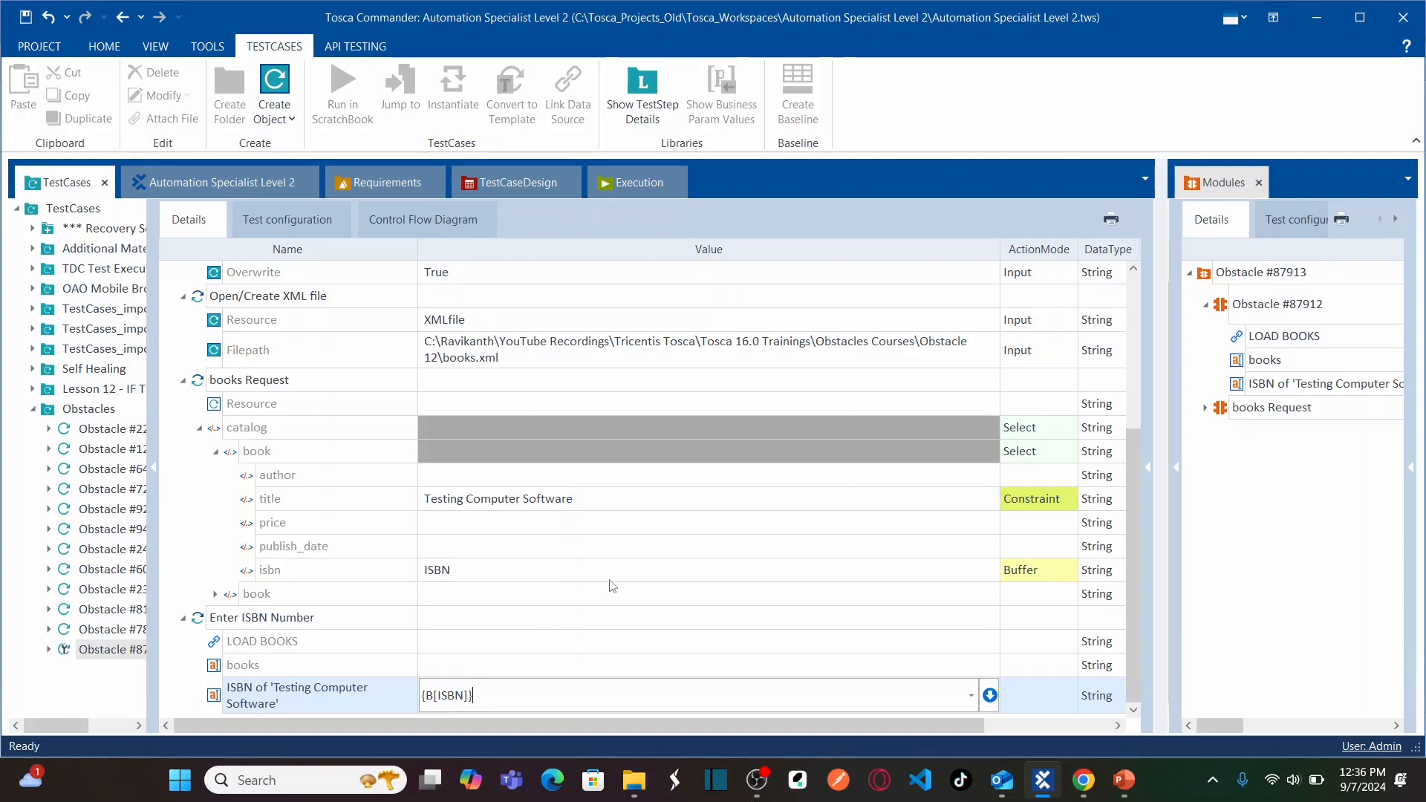
pyautogui.click(680, 616)
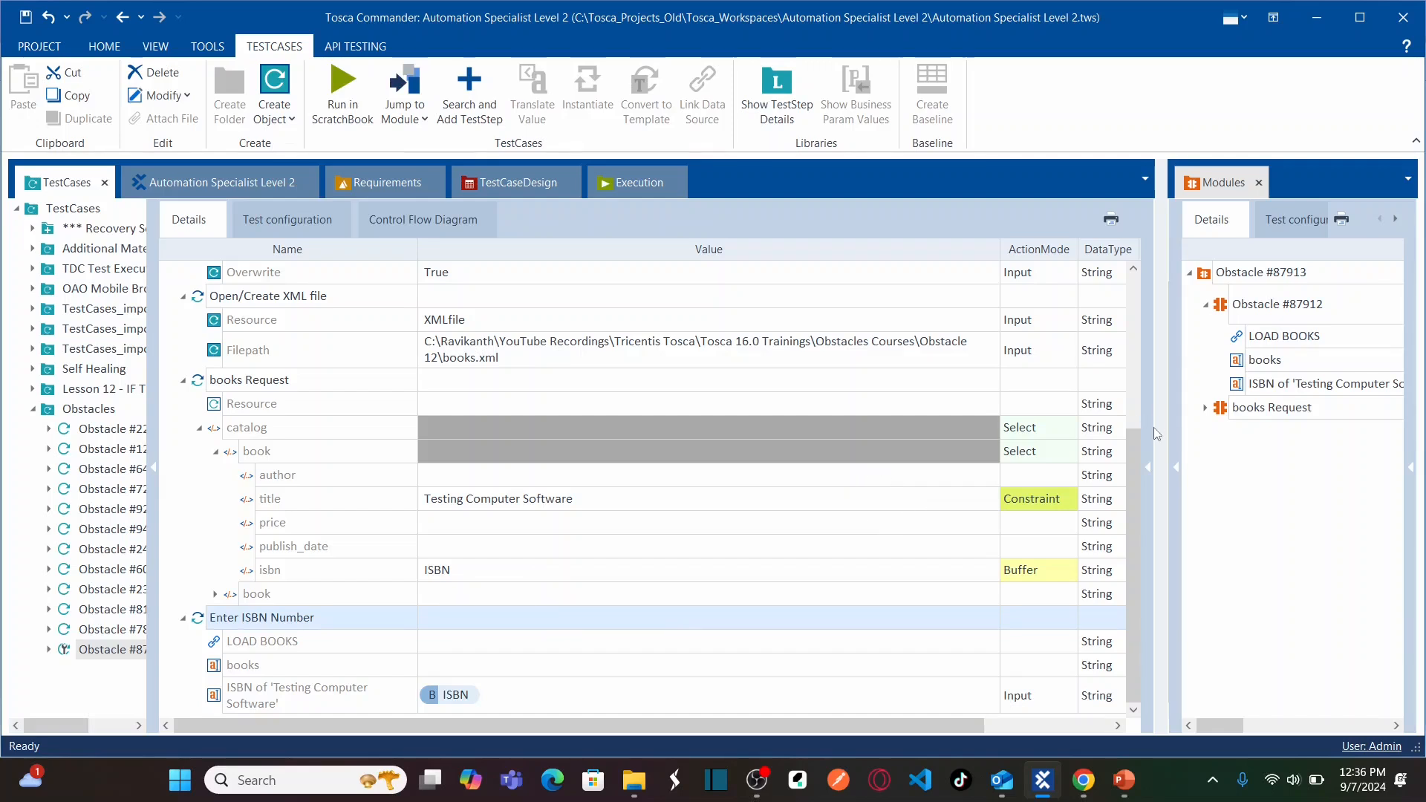
# Review the Load XML structure step's values, comparing them with the Load Books button and XML text area on the obstacle page in Chrome.
pyautogui.scroll(1, 1134, 371)
pyautogui.scroll(3, 1134, 372)
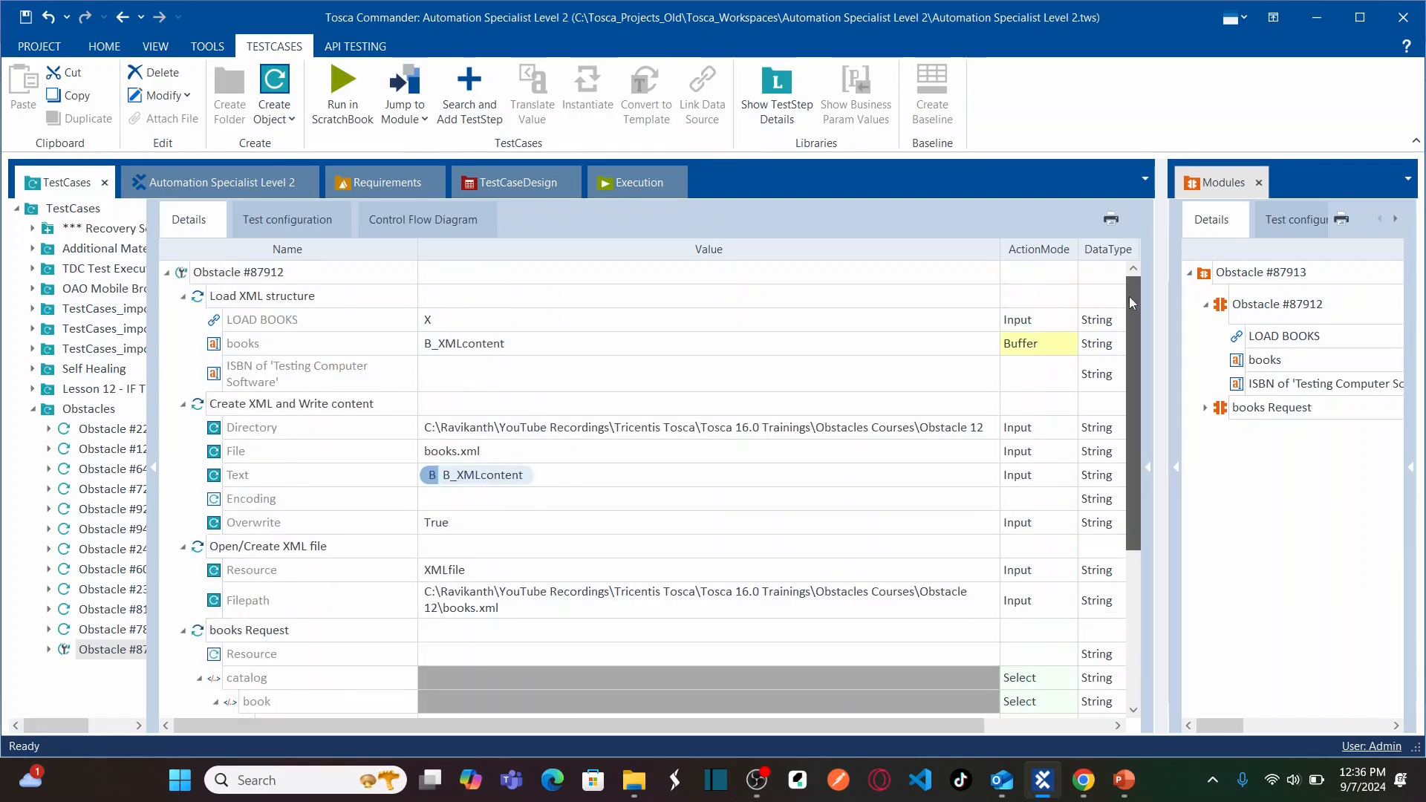
pyautogui.moveTo(1126, 276)
pyautogui.mouseDown()
pyautogui.moveTo(1128, 446)
pyautogui.moveTo(1134, 269)
pyautogui.mouseUp()
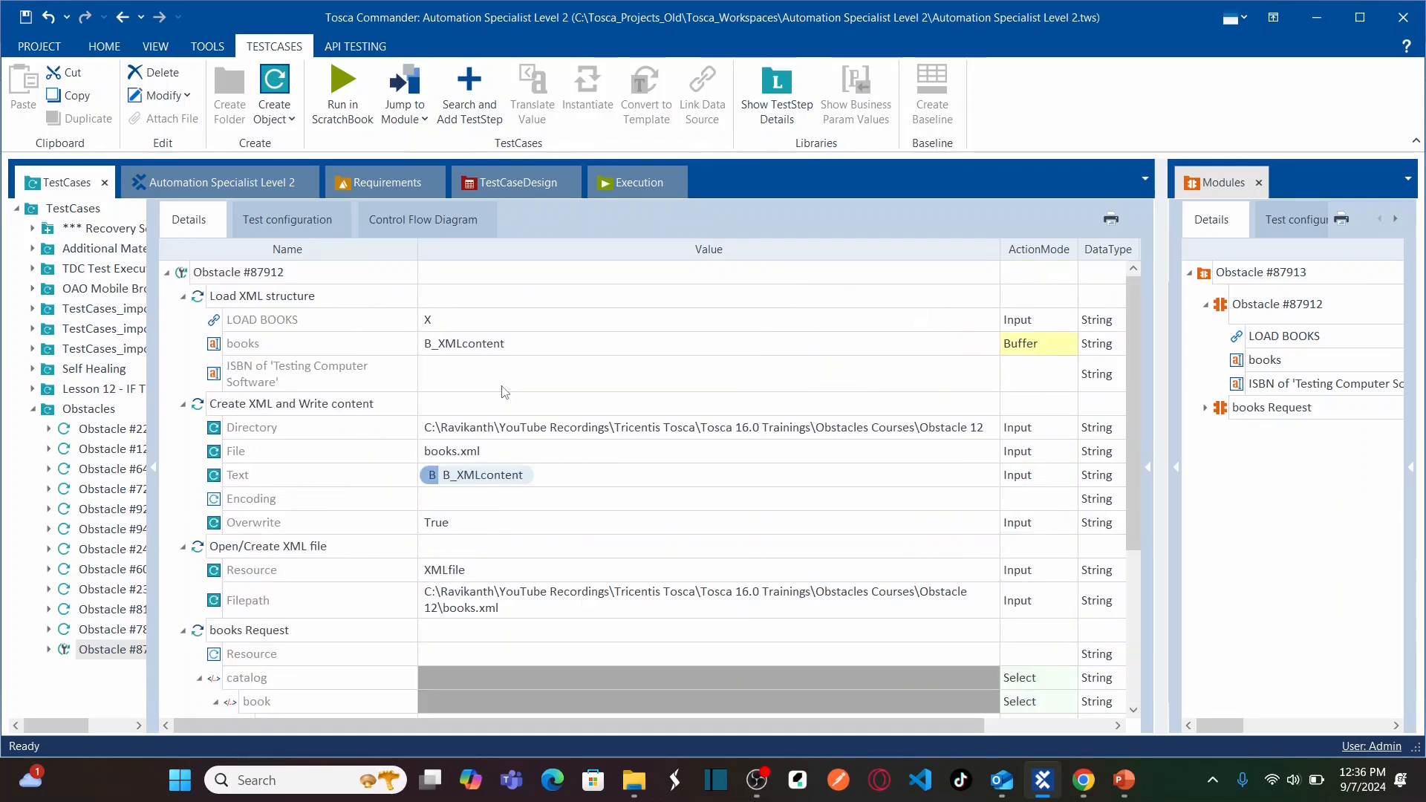
pyautogui.click(311, 299)
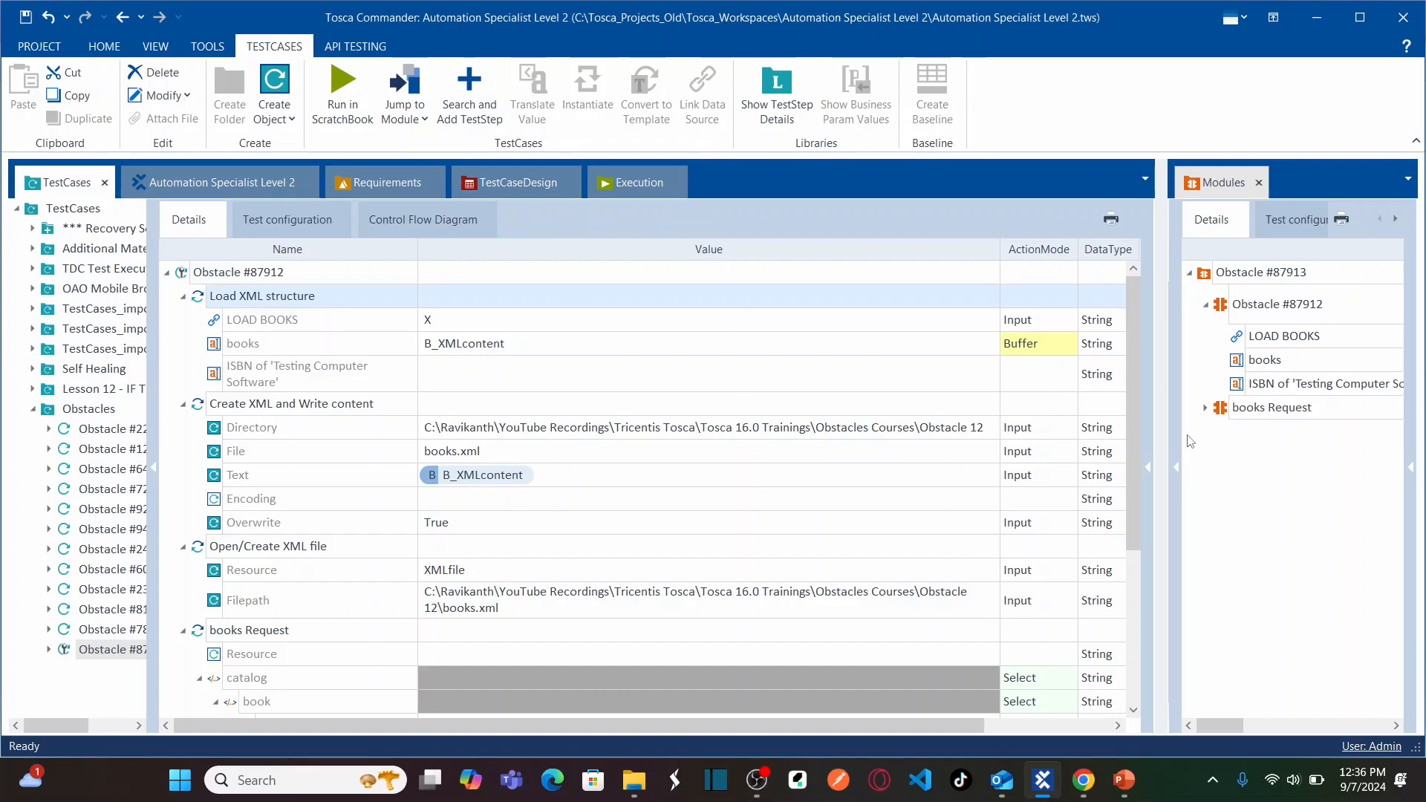
pyautogui.hotkey('alt', 'Tab')
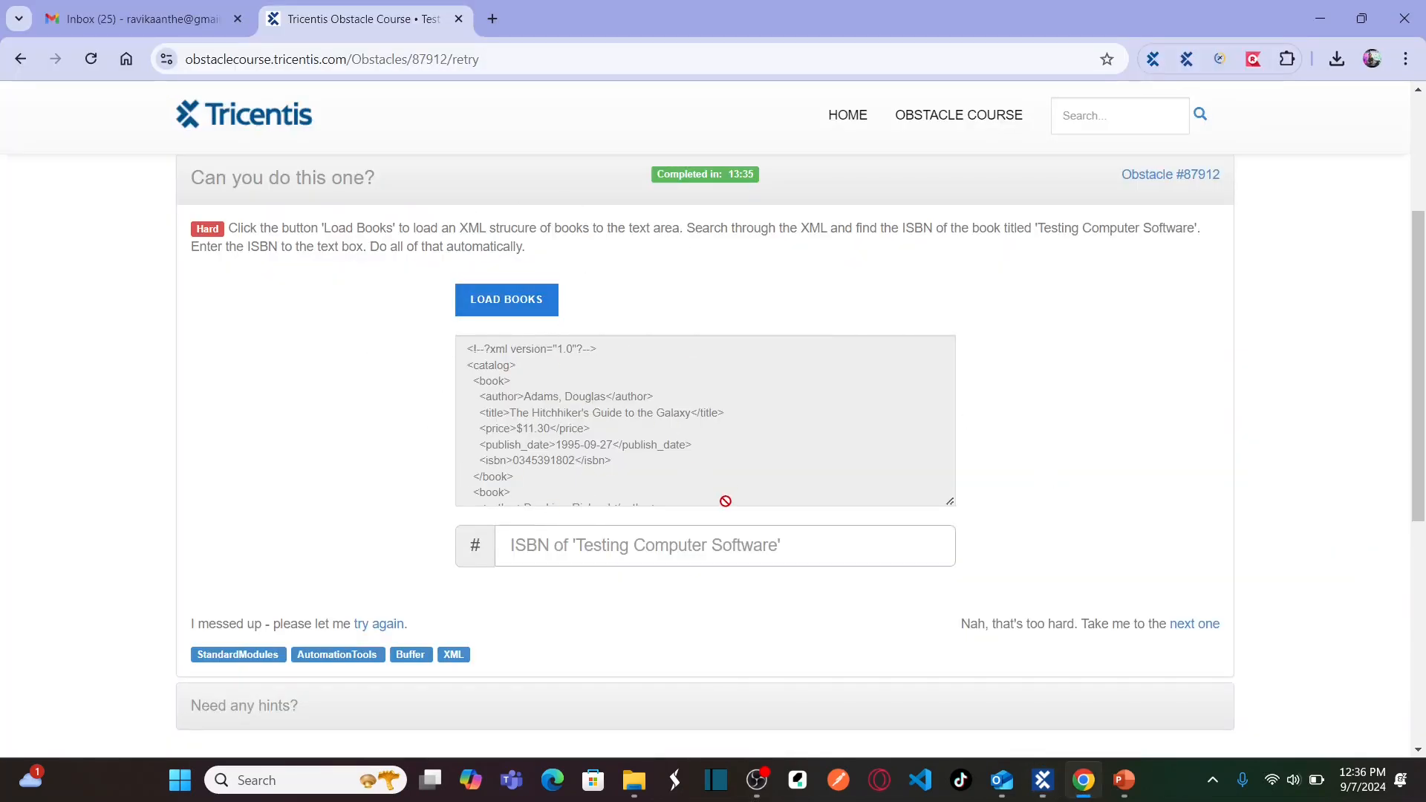
pyautogui.hotkey('alt', 'Tab')
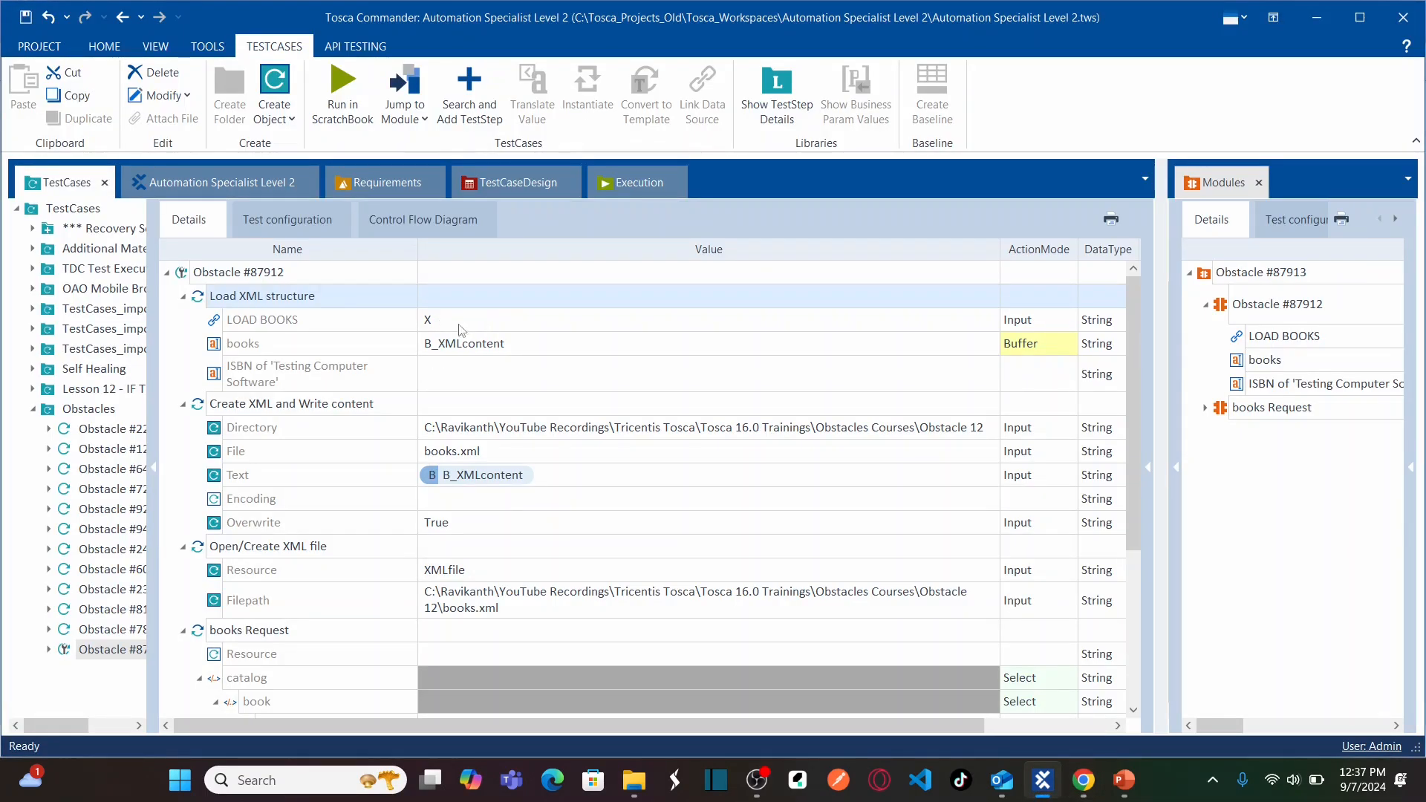
pyautogui.hotkey('alt', 'Tab')
pyautogui.hotkey('alt', 'Tab')
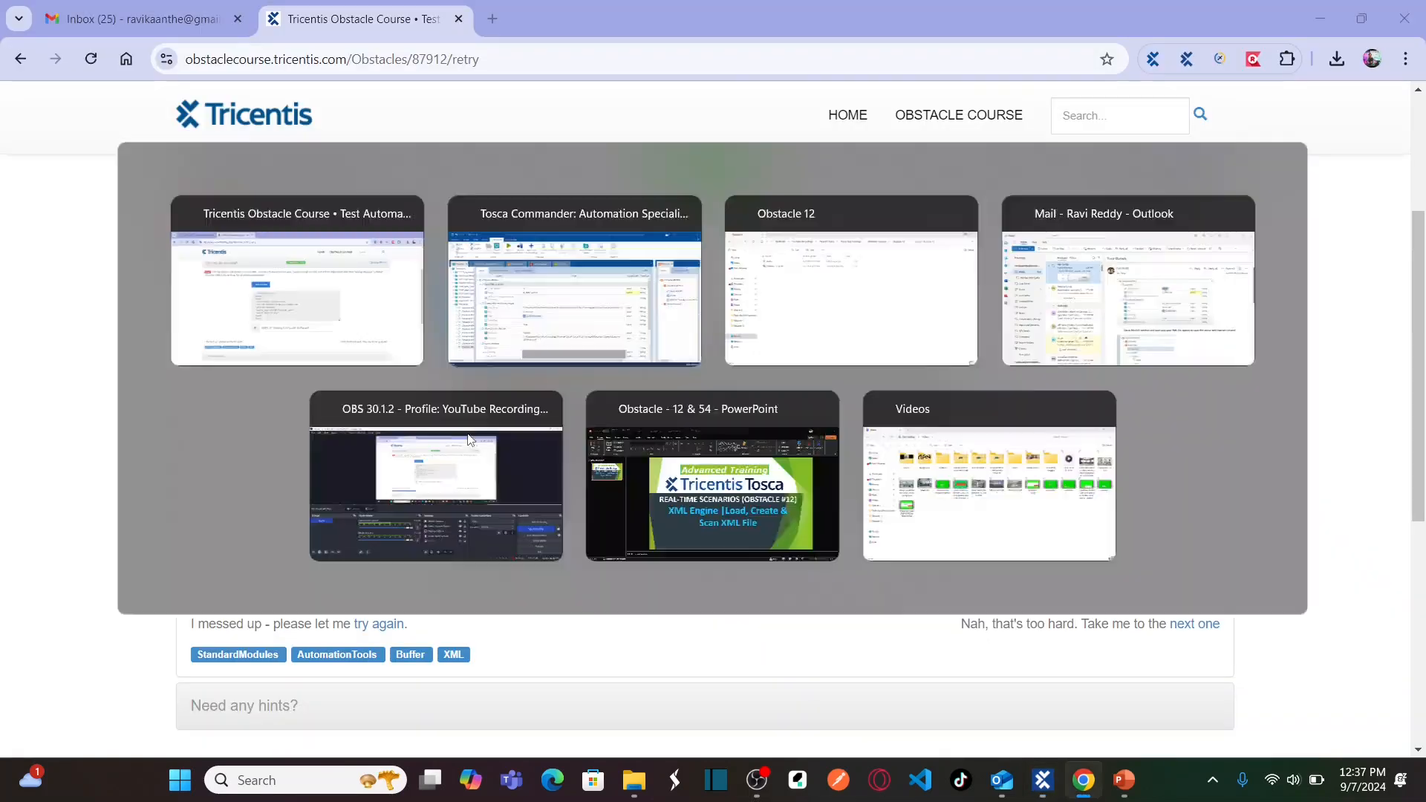
pyautogui.hotkey('alt', 'Tab')
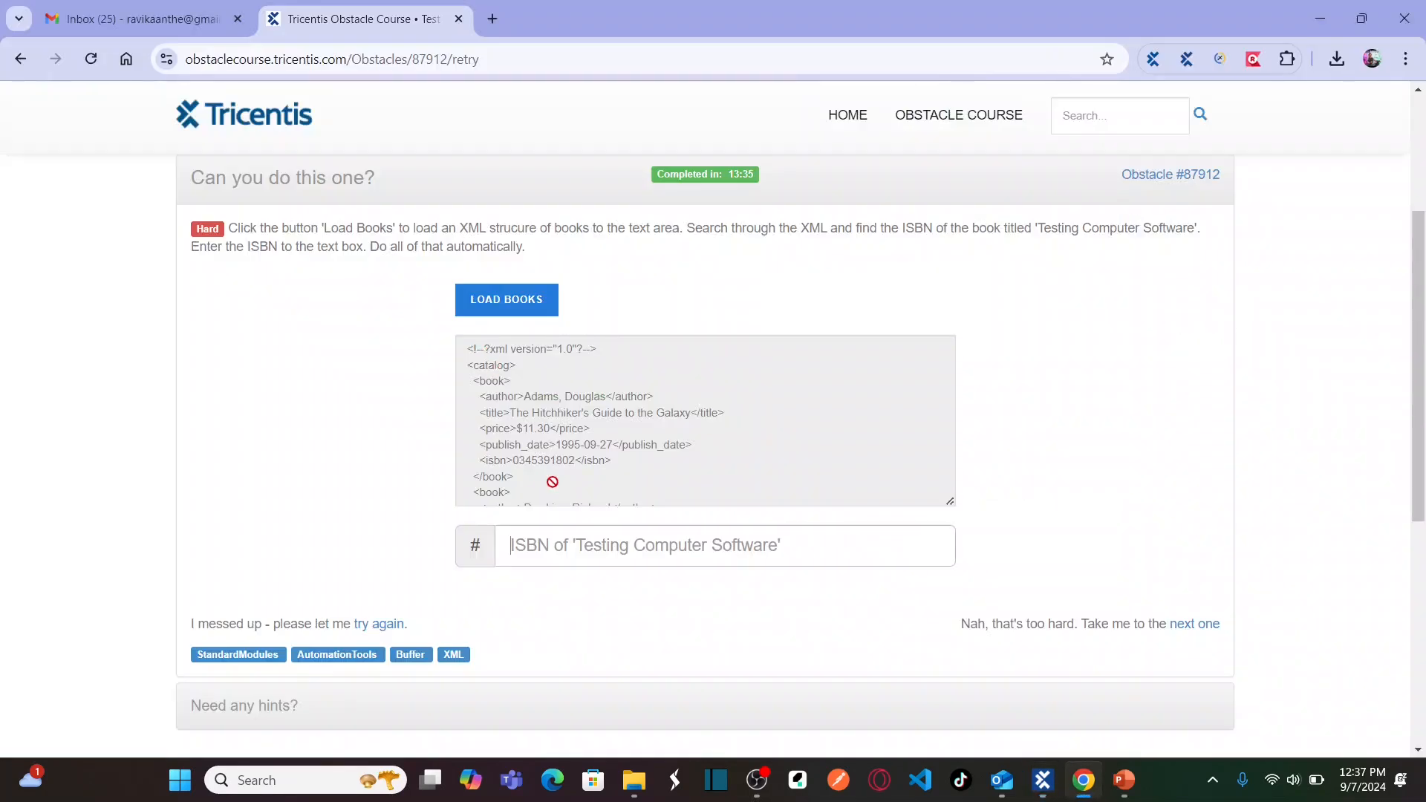
pyautogui.hotkey('alt', 'Tab')
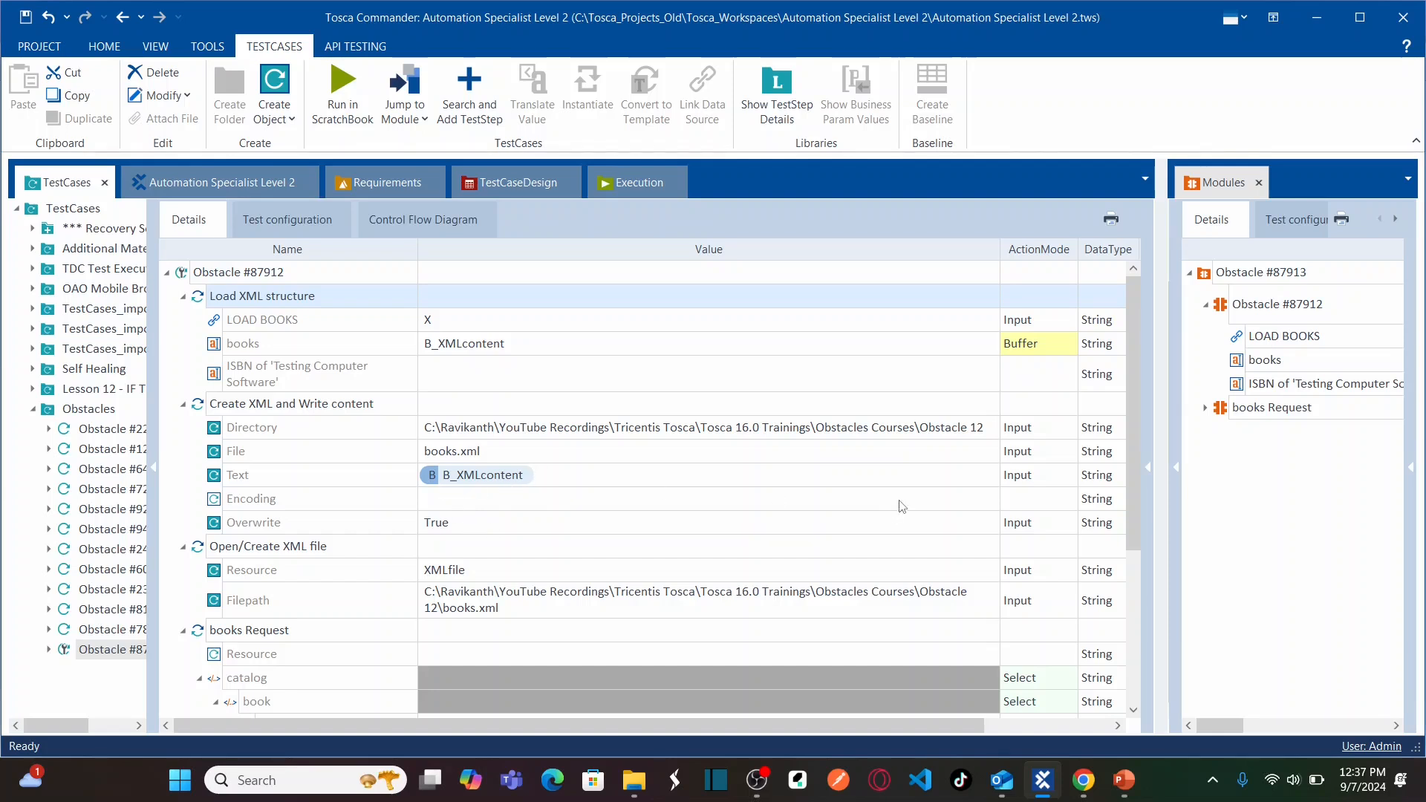
# Review the books Request step against its module's catalog attributes and the task description in Chrome, and check the Enter ISBN Number step's buffered value.
pyautogui.moveTo(1132, 385); pyautogui.dragTo(1139, 509)
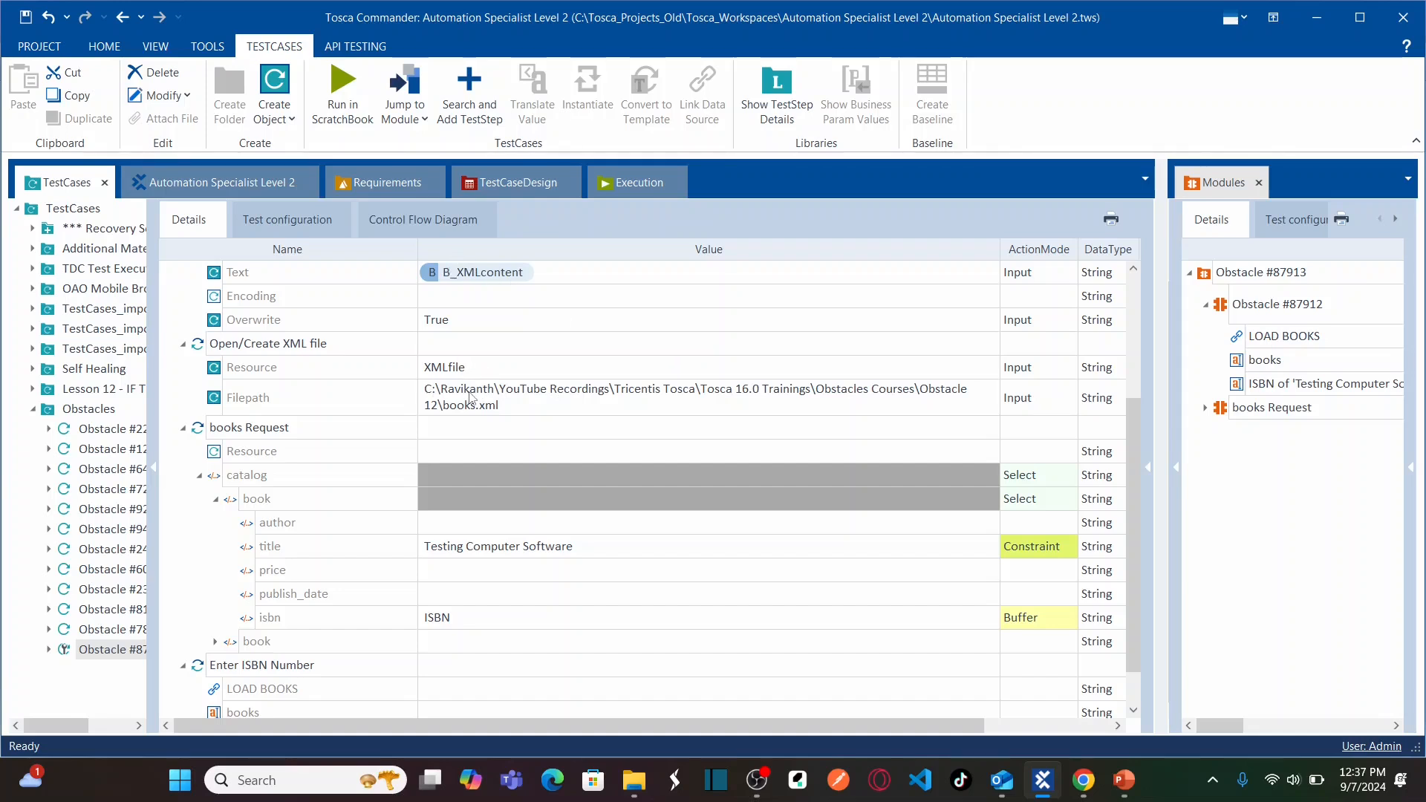
pyautogui.click(518, 434)
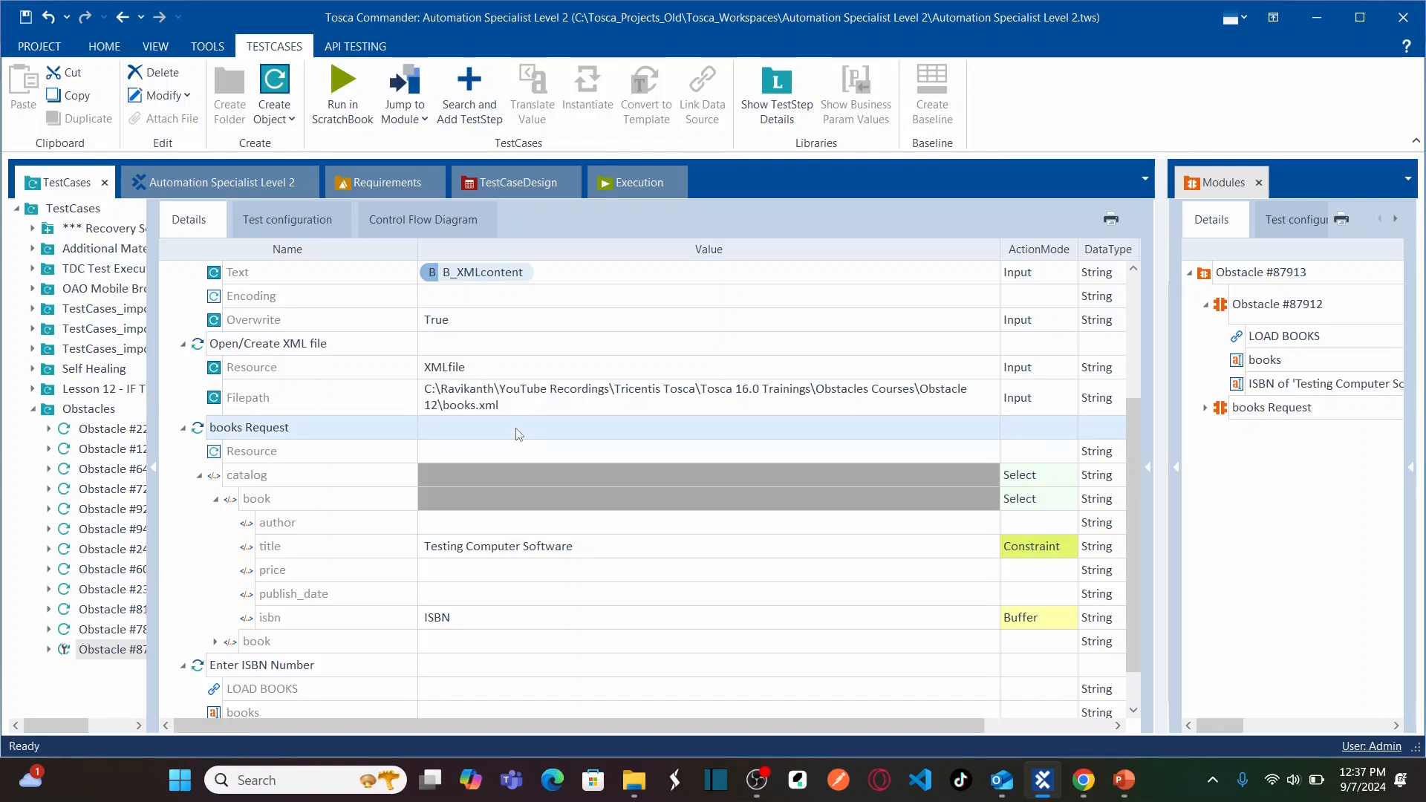
pyautogui.click(1205, 409)
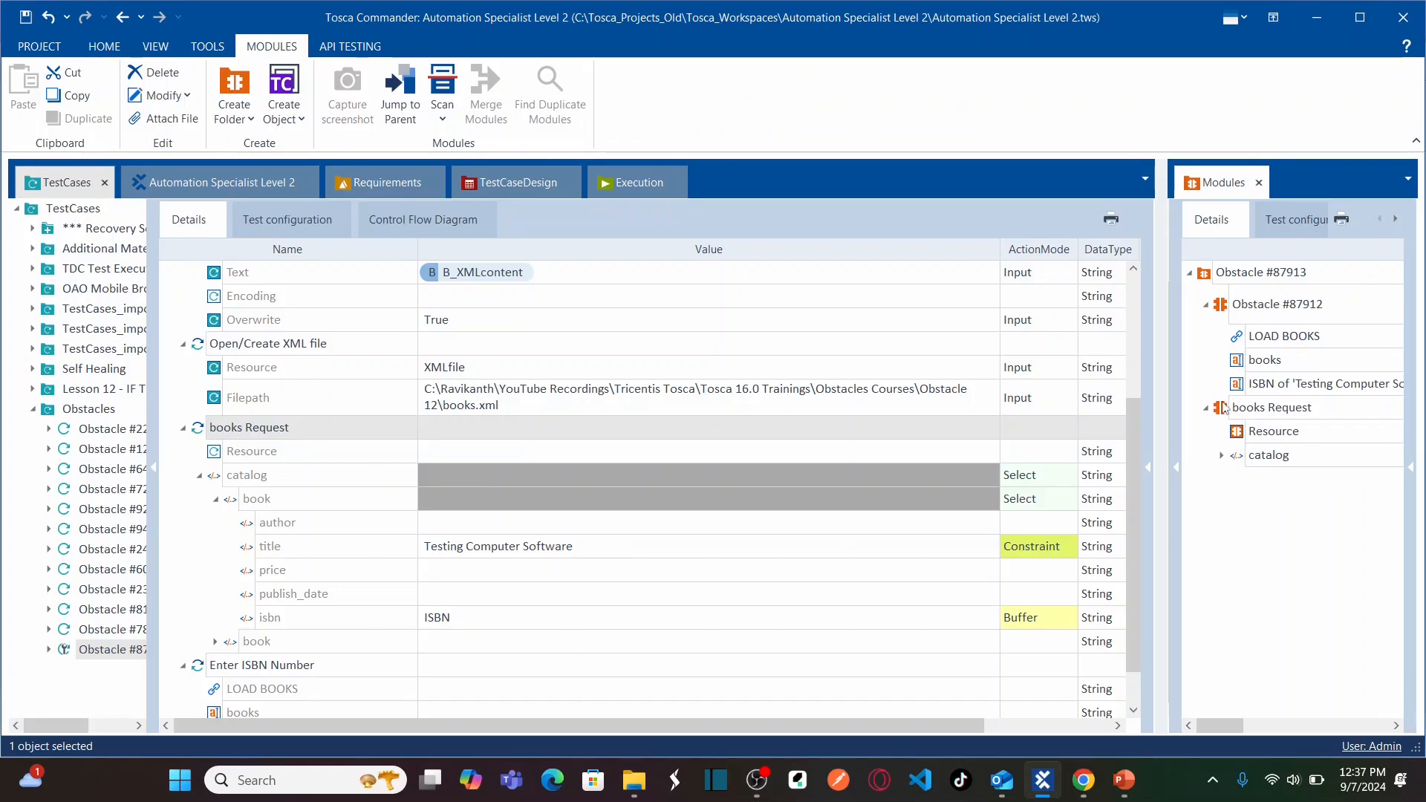
pyautogui.click(1222, 456)
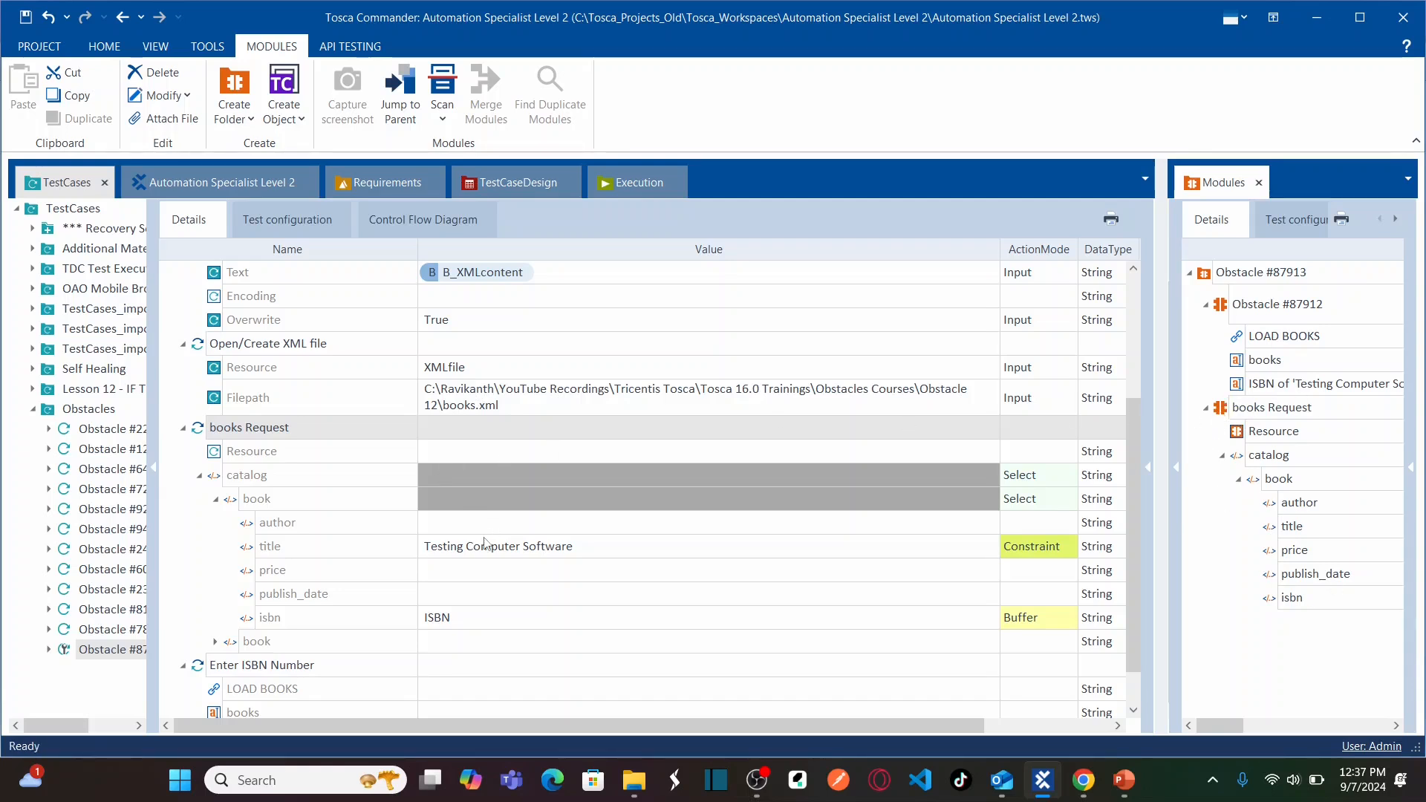
pyautogui.click(568, 548)
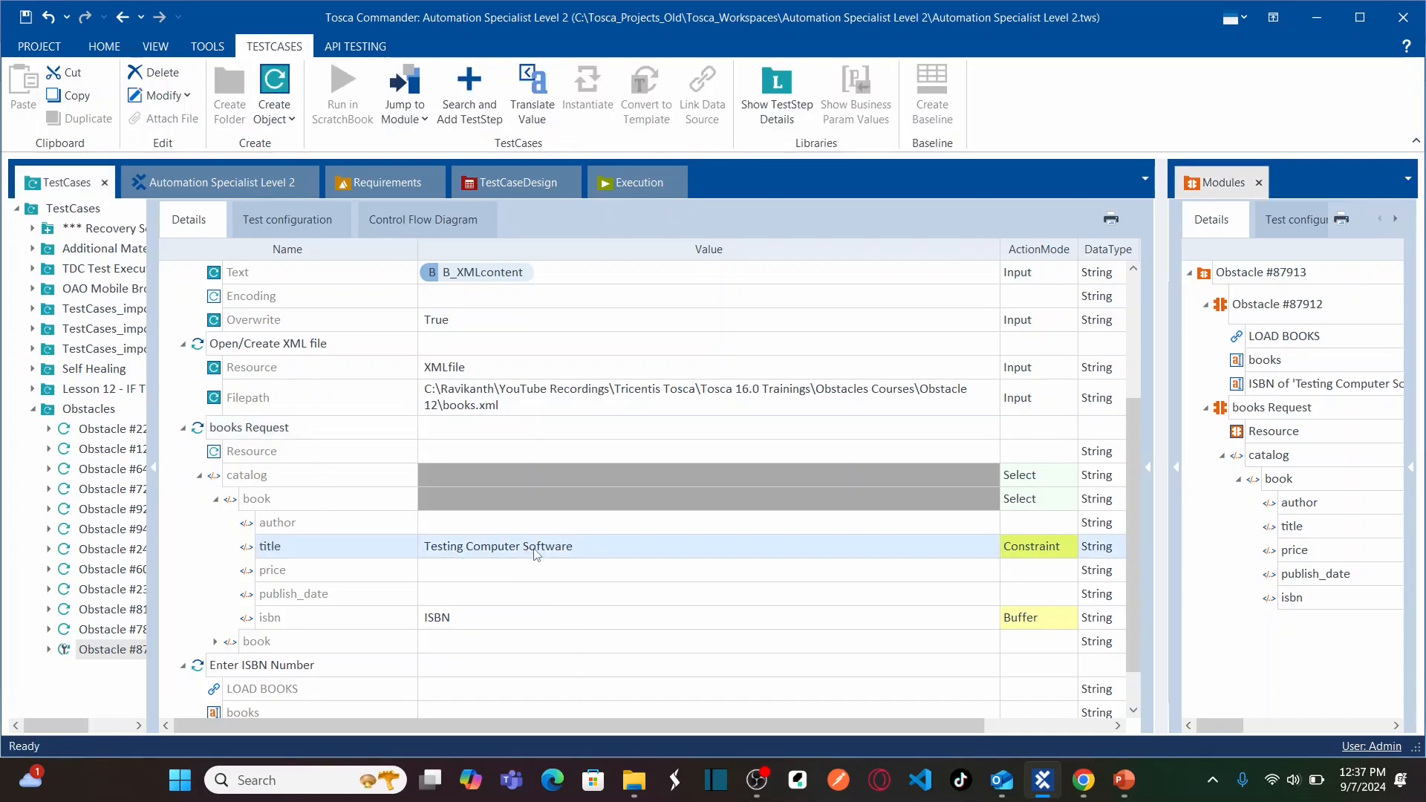
pyautogui.hotkey('alt', 'Tab')
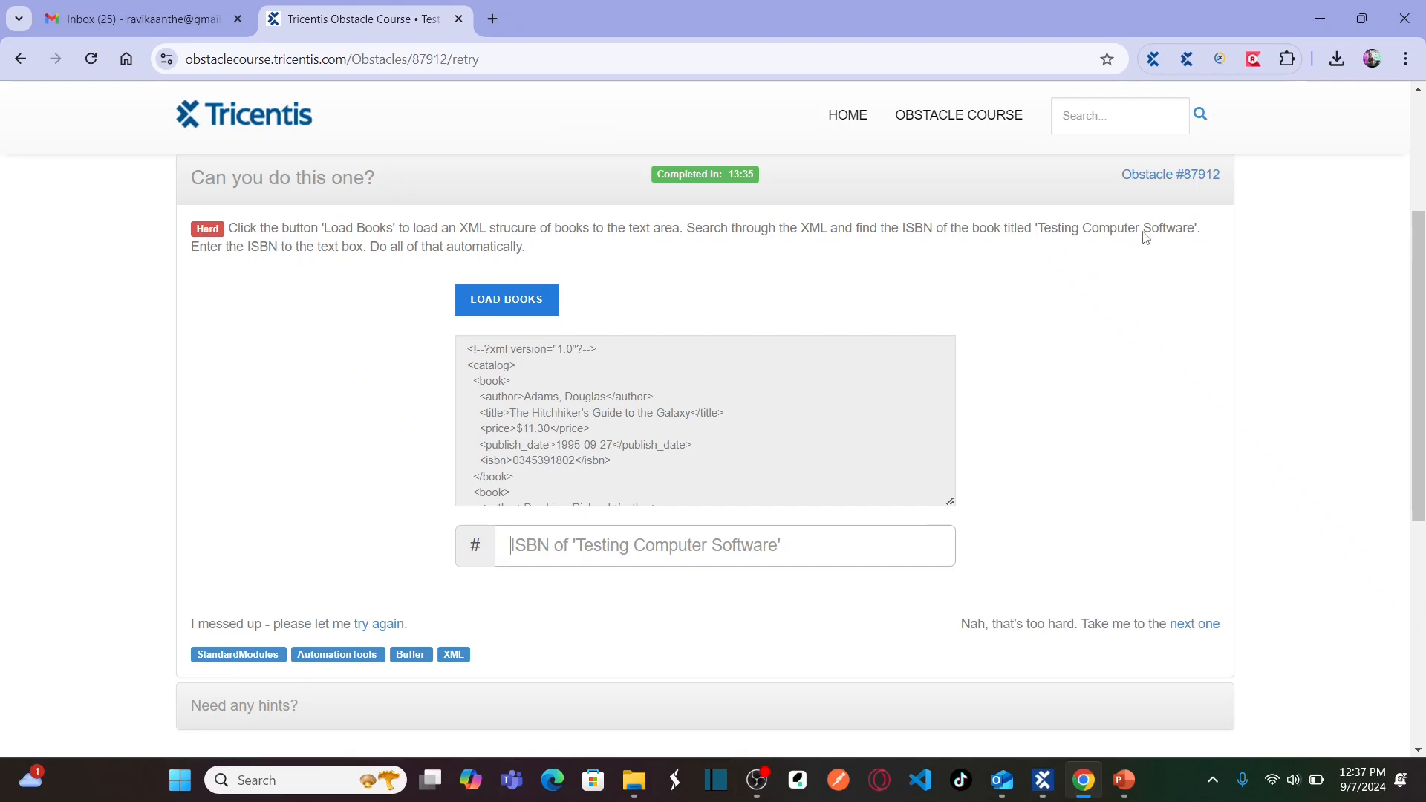
pyautogui.hotkey('alt', 'Tab')
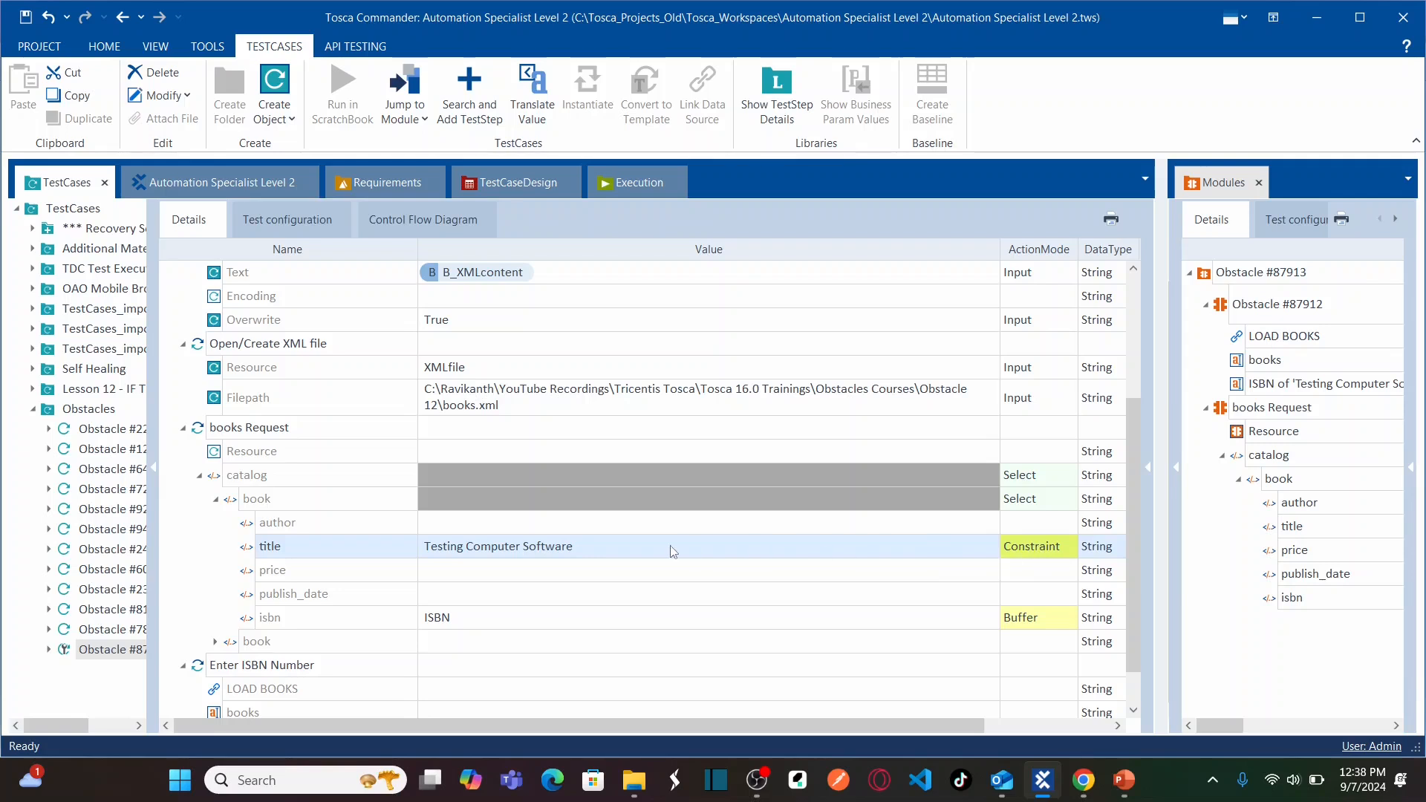
pyautogui.click(471, 625)
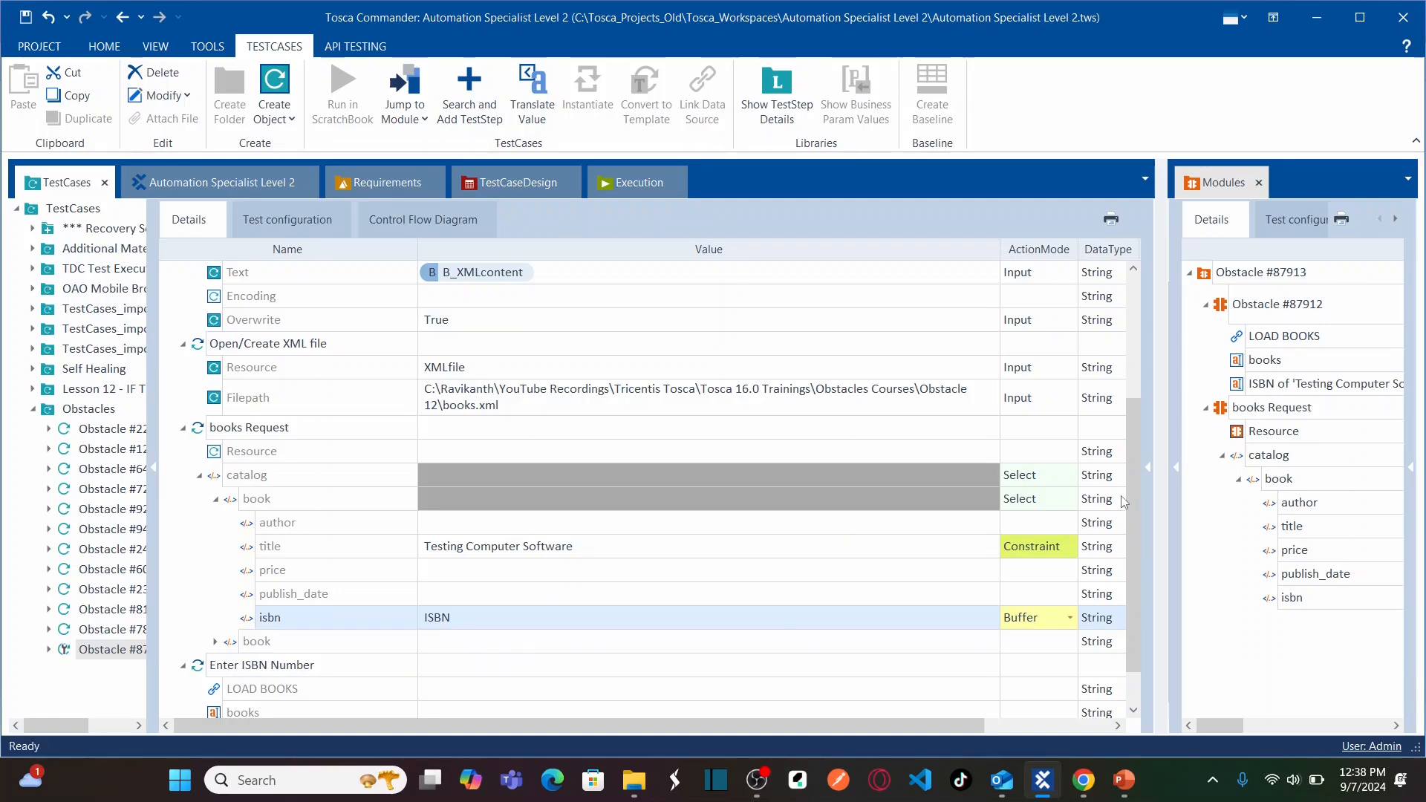
pyautogui.scroll(-1, 1128, 461)
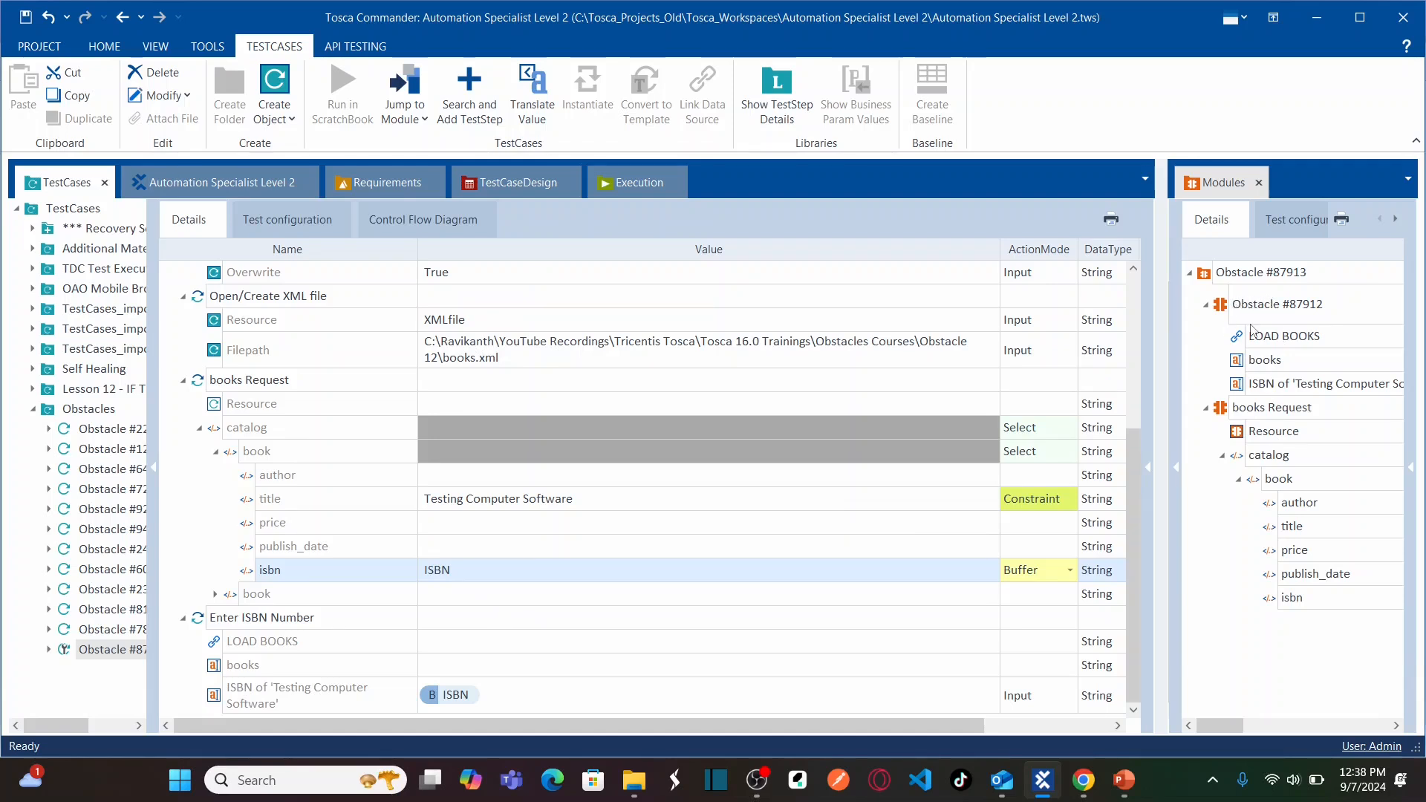
pyautogui.hotkey('alt', 'Tab')
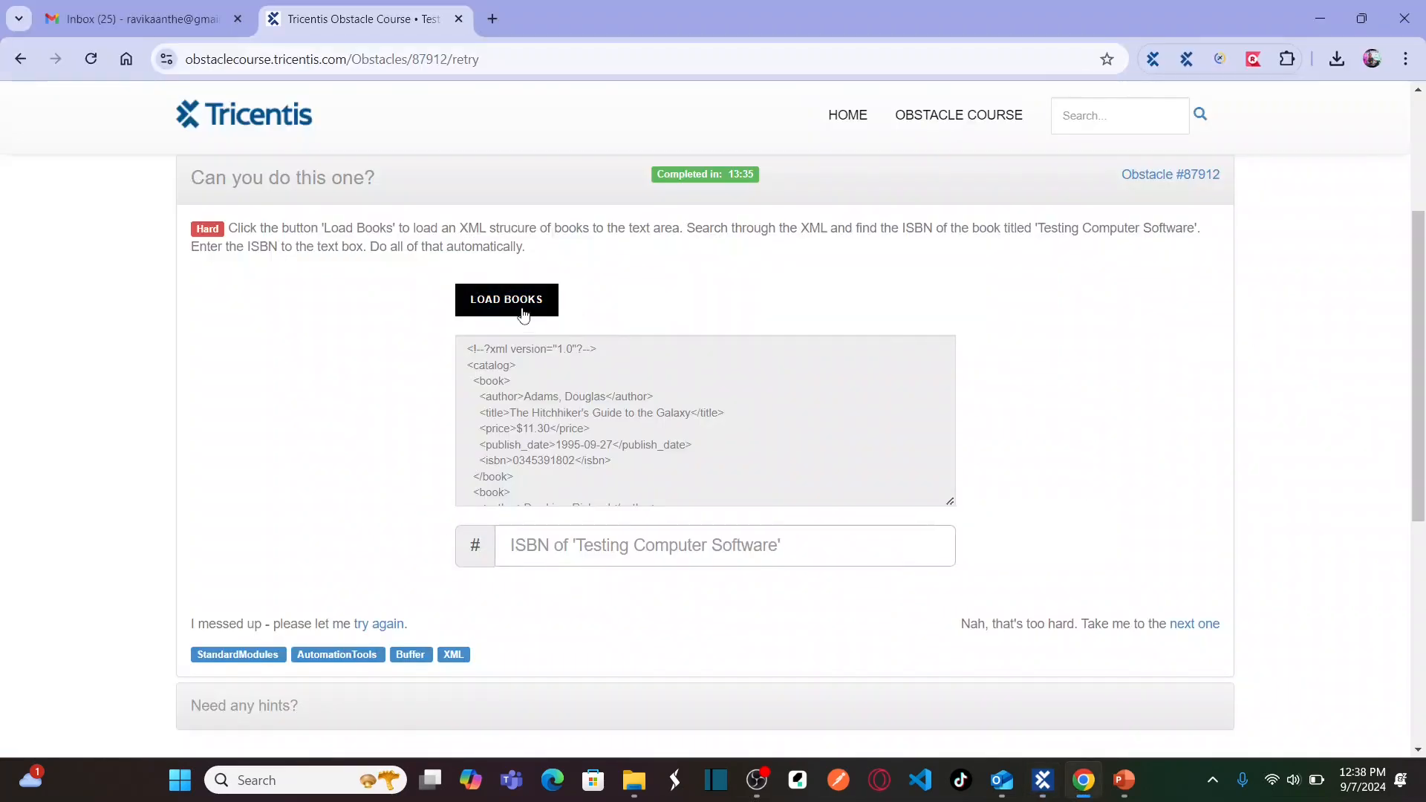
# Switch to Tosca Commander and set the WorkState of the Obstacle #87912 test case to COMPLETED.
pyautogui.hotkey('alt', 'Tab')
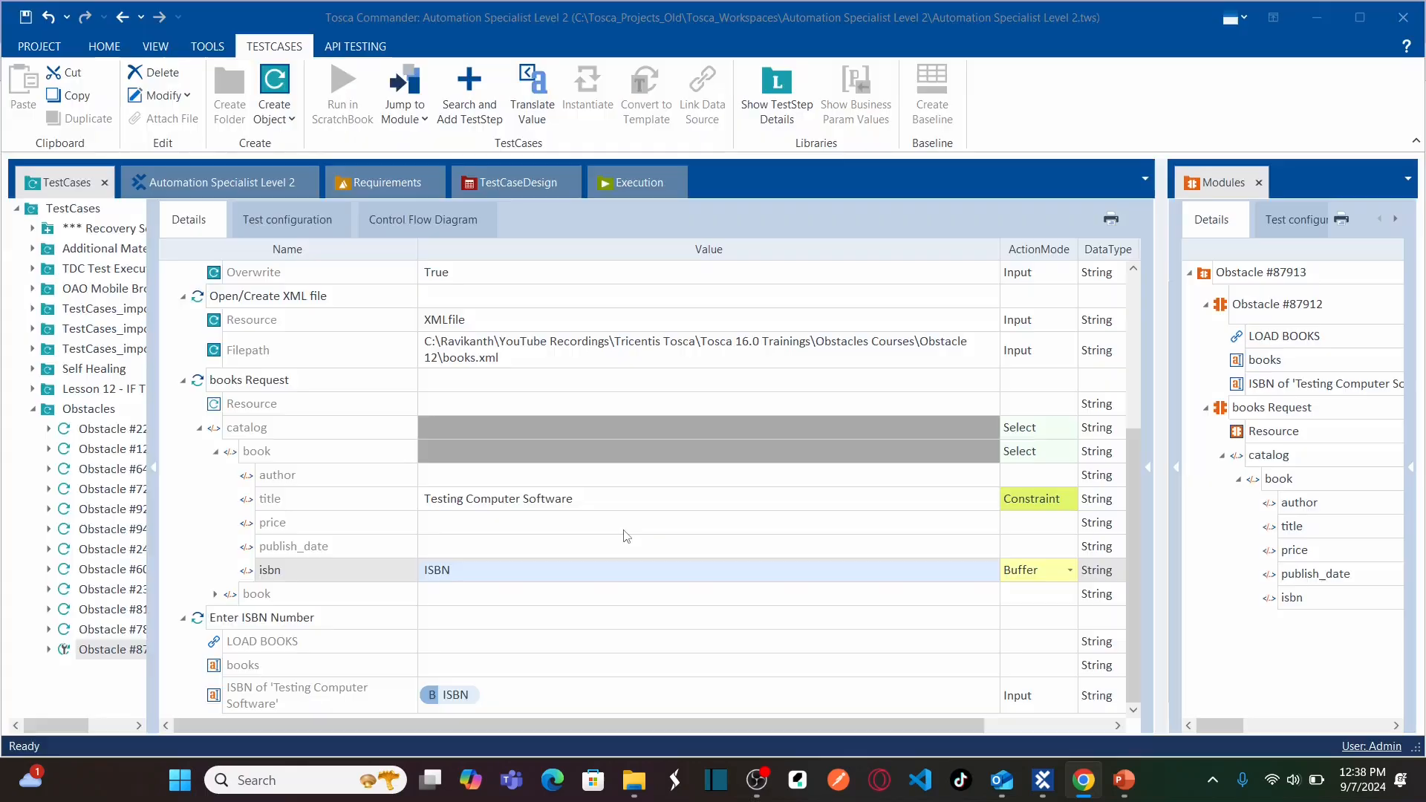
pyautogui.click(501, 696)
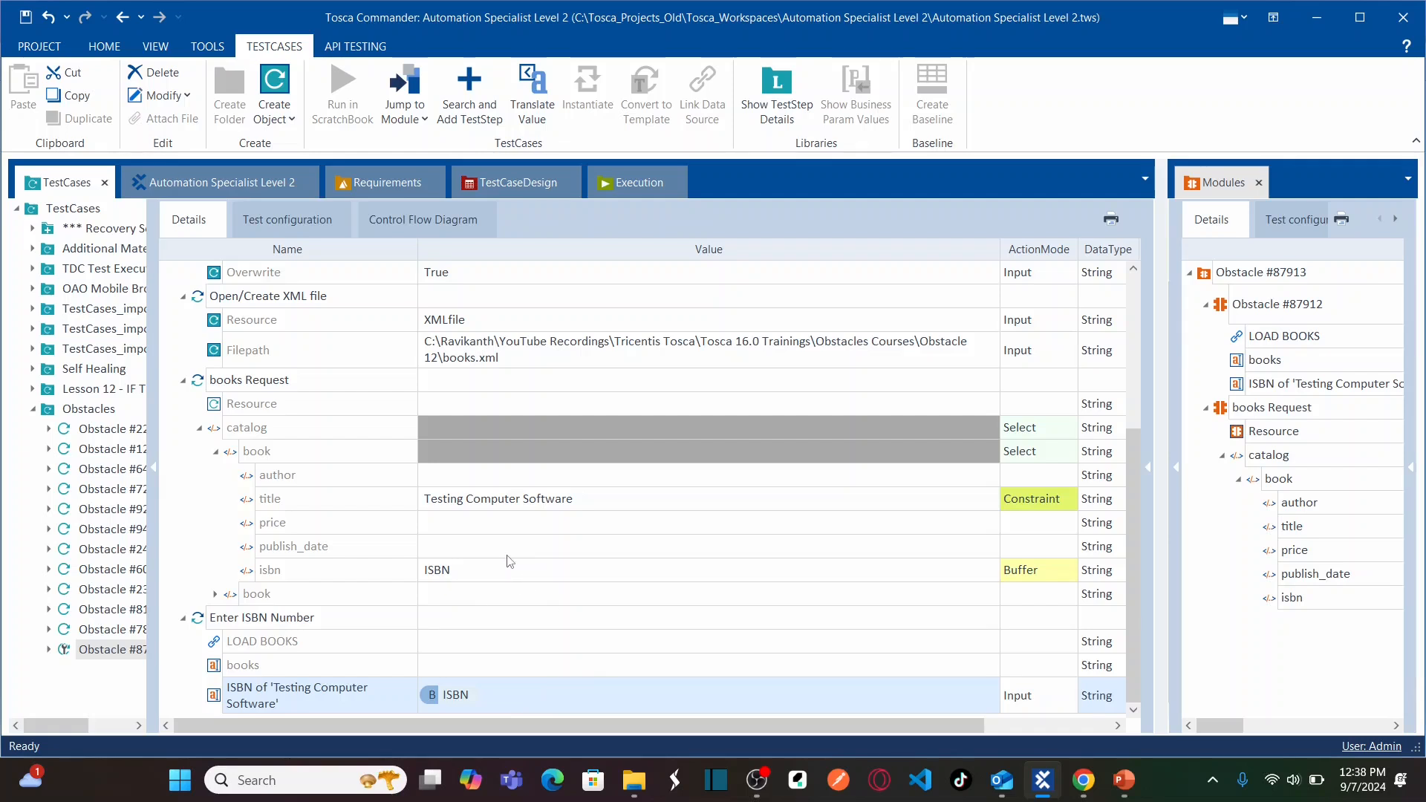
pyautogui.click(1136, 398)
pyautogui.moveTo(674, 724); pyautogui.dragTo(800, 725)
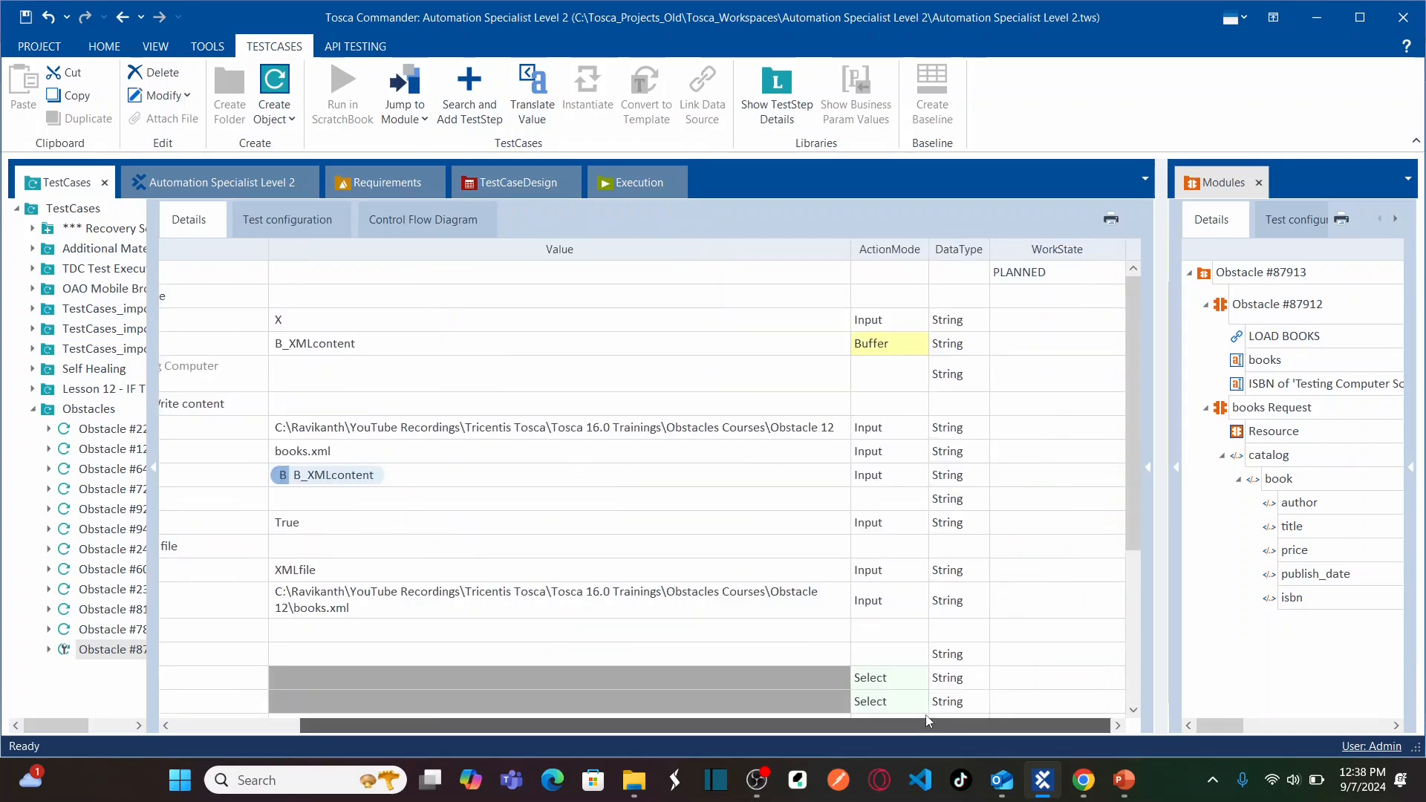
pyautogui.click(1080, 279)
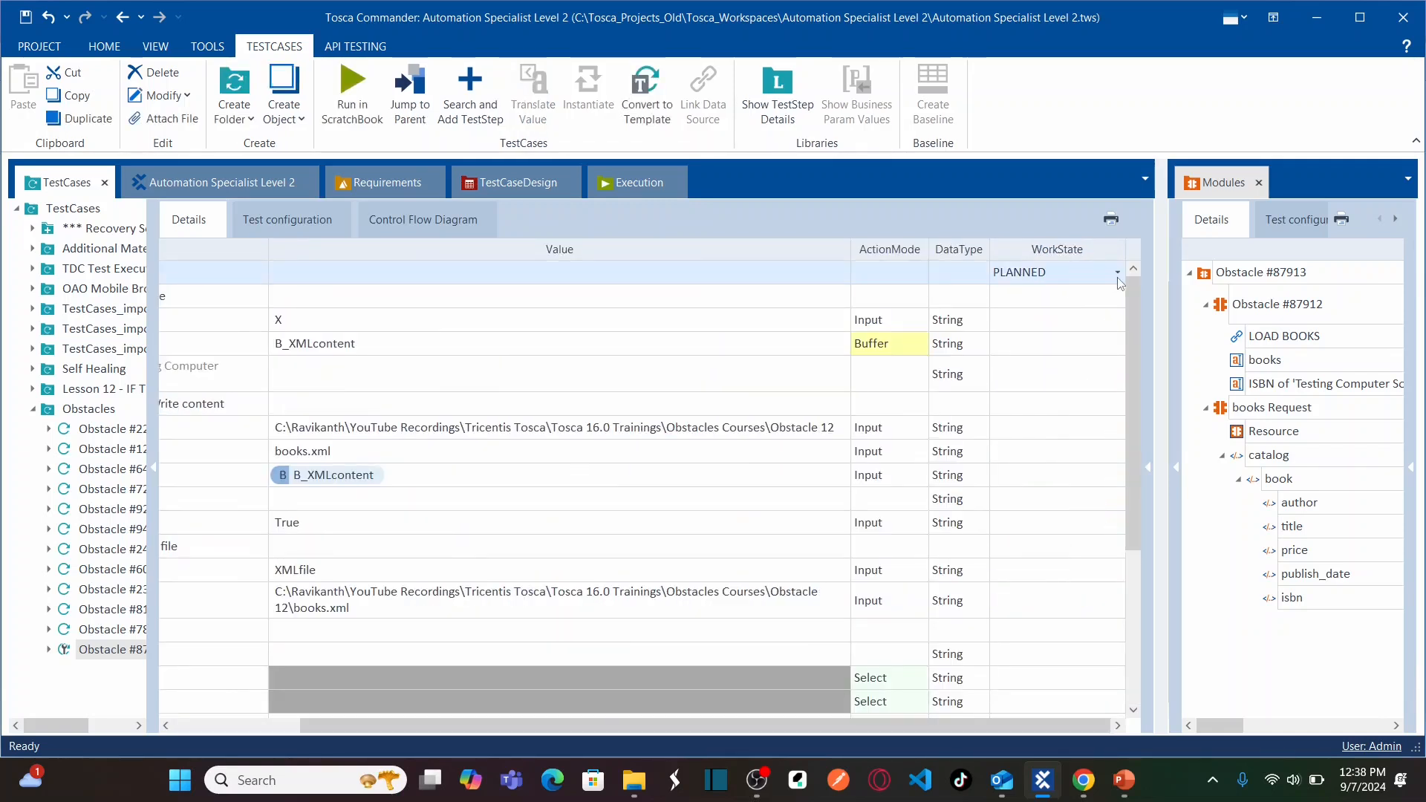
pyautogui.click(1117, 274)
pyautogui.click(1039, 336)
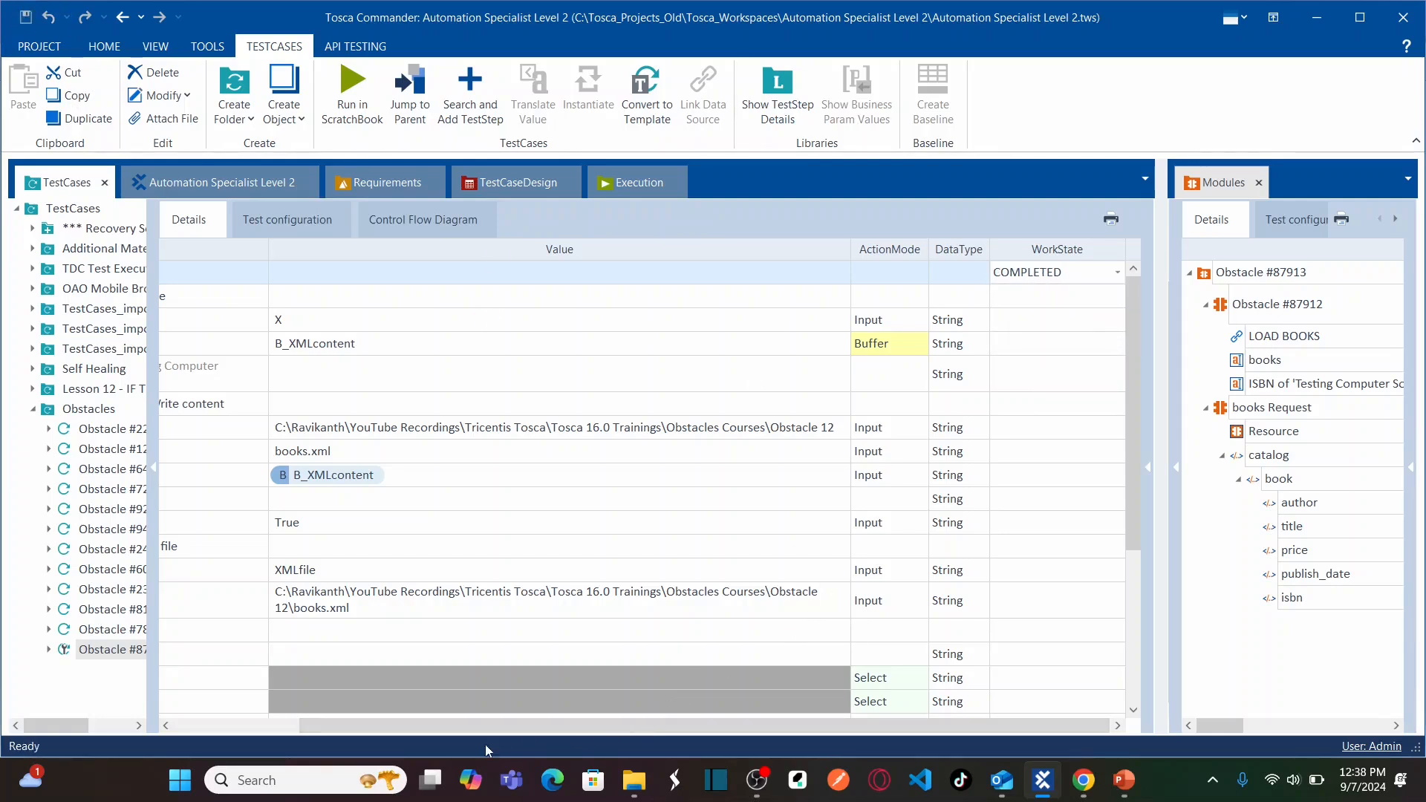
pyautogui.moveTo(484, 744); pyautogui.dragTo(366, 745)
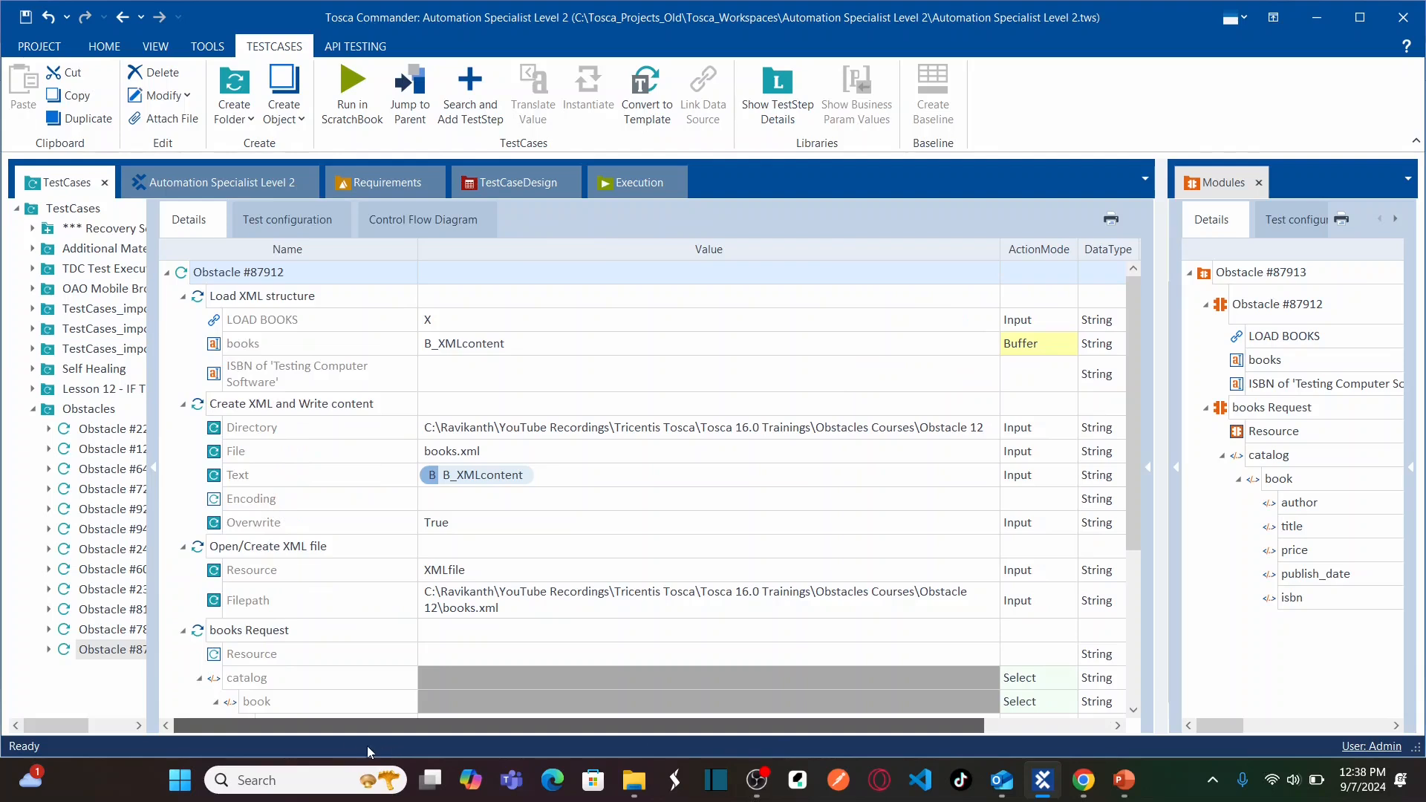
# Run the Obstacle #87912 test case in ScratchBook and read the full log info of its books Request step.
pyautogui.rightClick(347, 279)
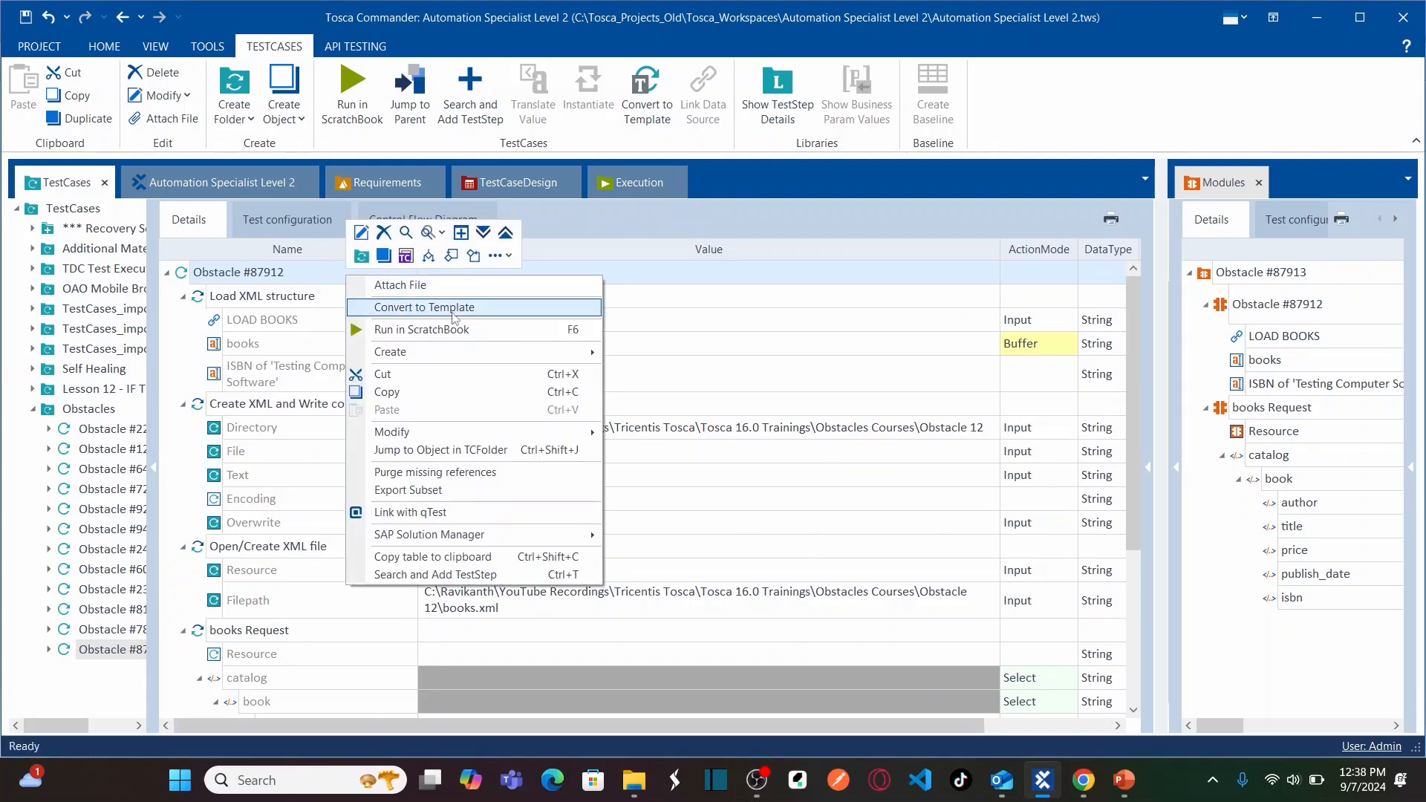
pyautogui.click(464, 328)
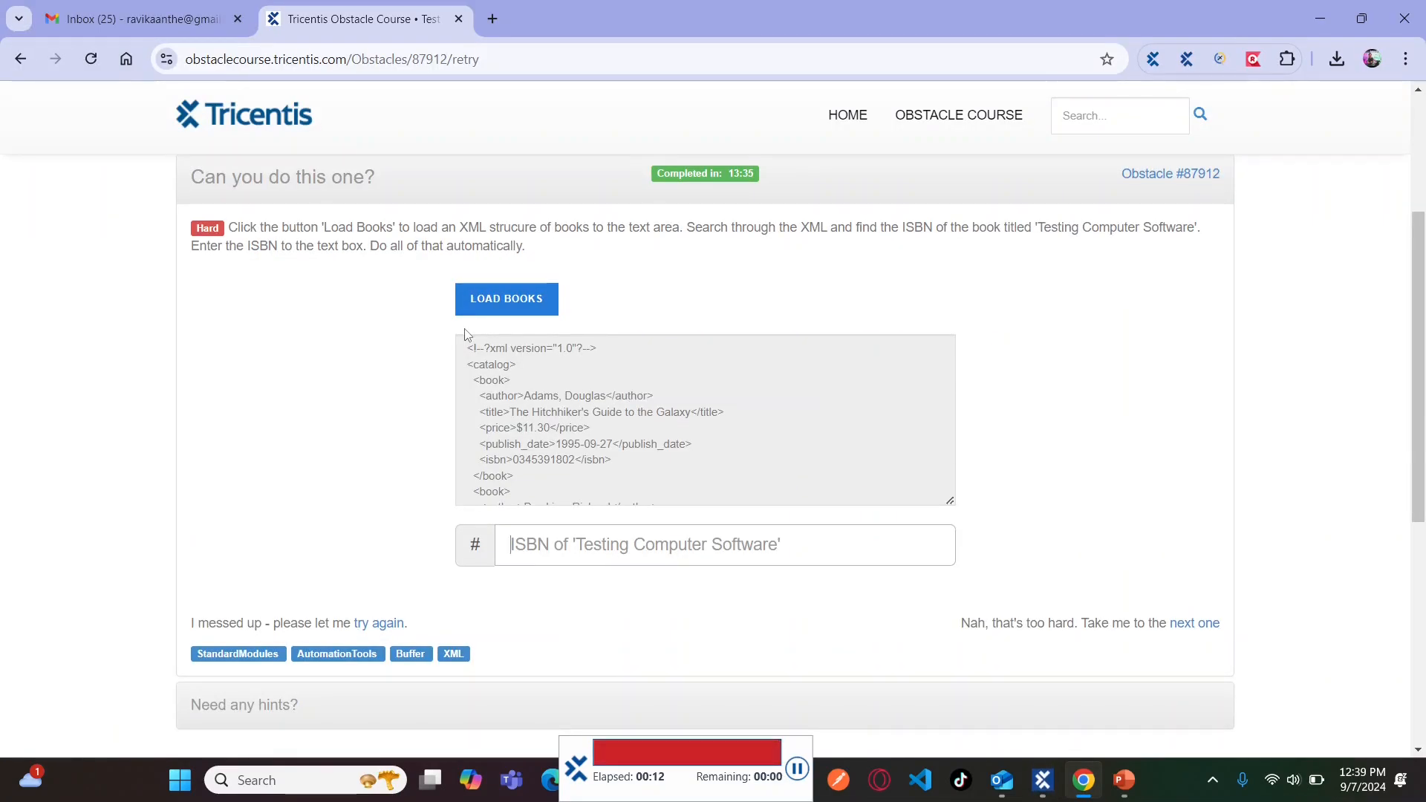
pyautogui.click(1042, 779)
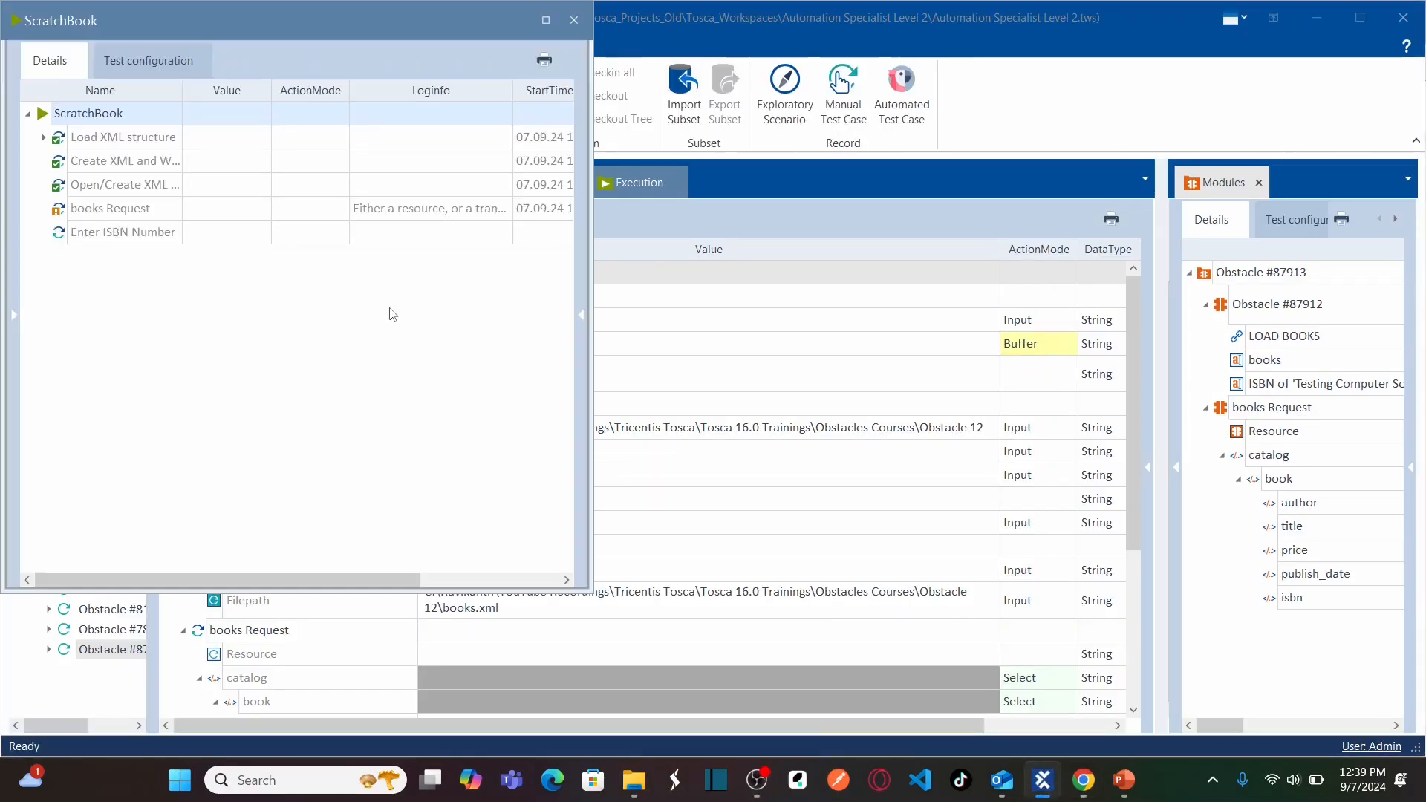
pyautogui.click(463, 217)
pyautogui.click(505, 210)
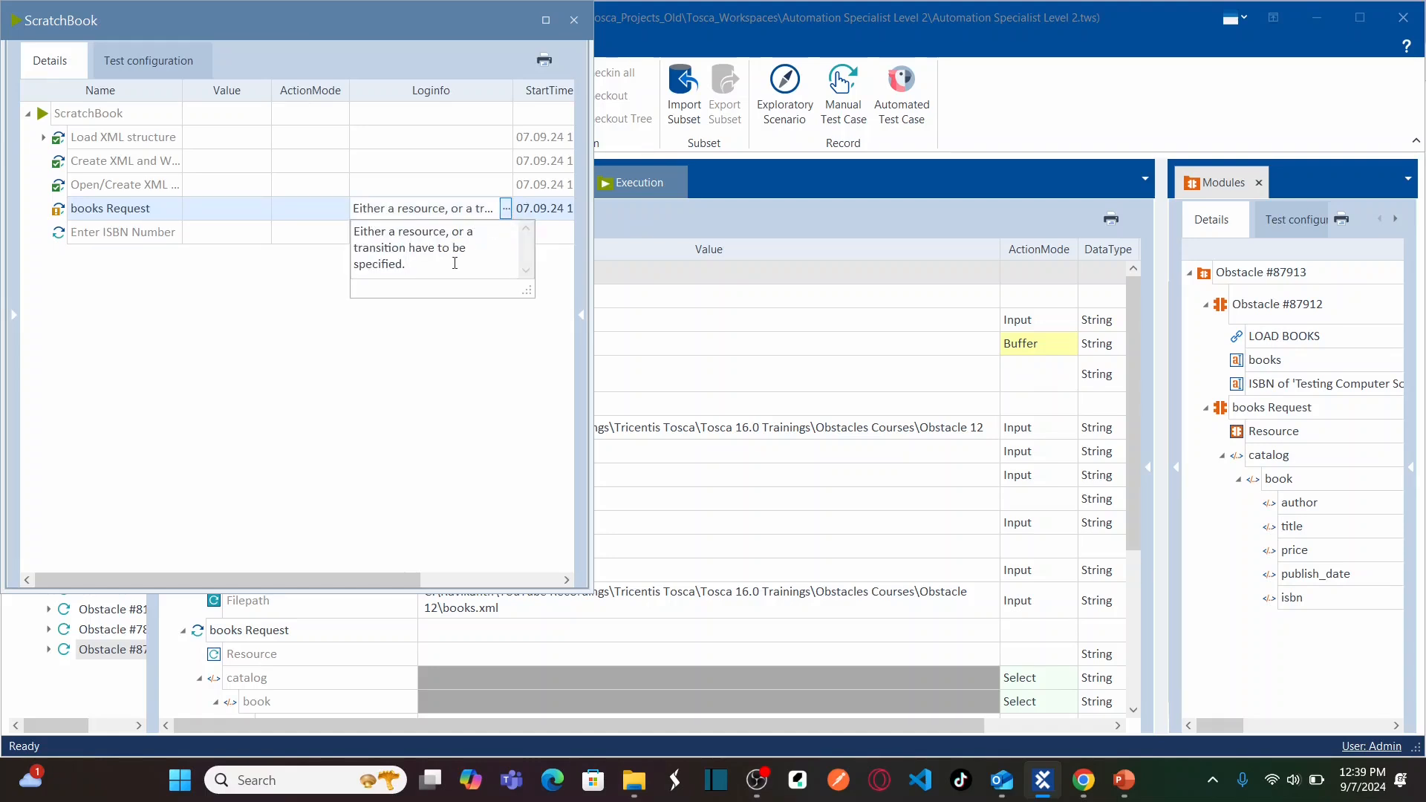
pyautogui.click(574, 20)
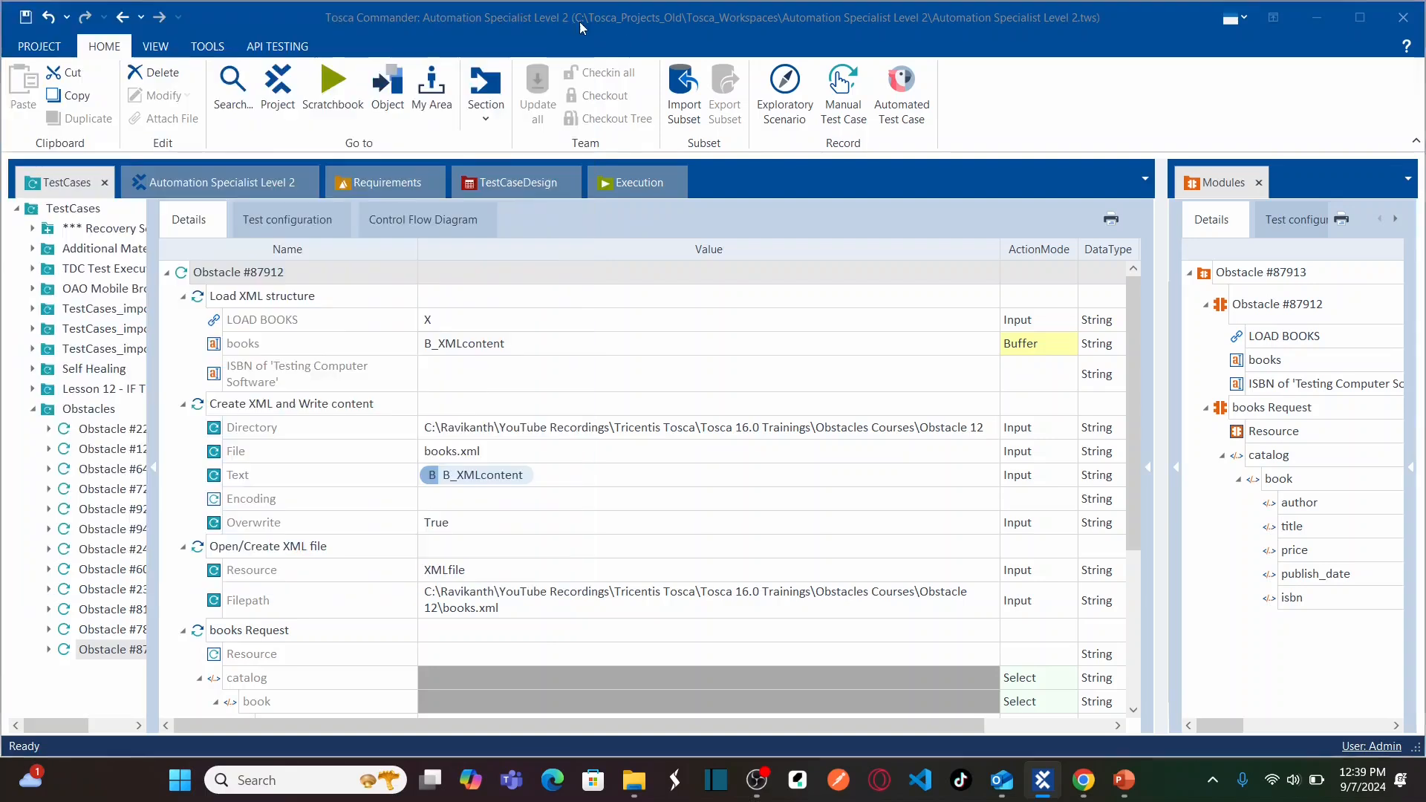
# Set the Resource of the books Request step to XMLfile, matching the resource name in the Open/Create XML file step.
pyautogui.moveTo(1139, 384); pyautogui.dragTo(1138, 363)
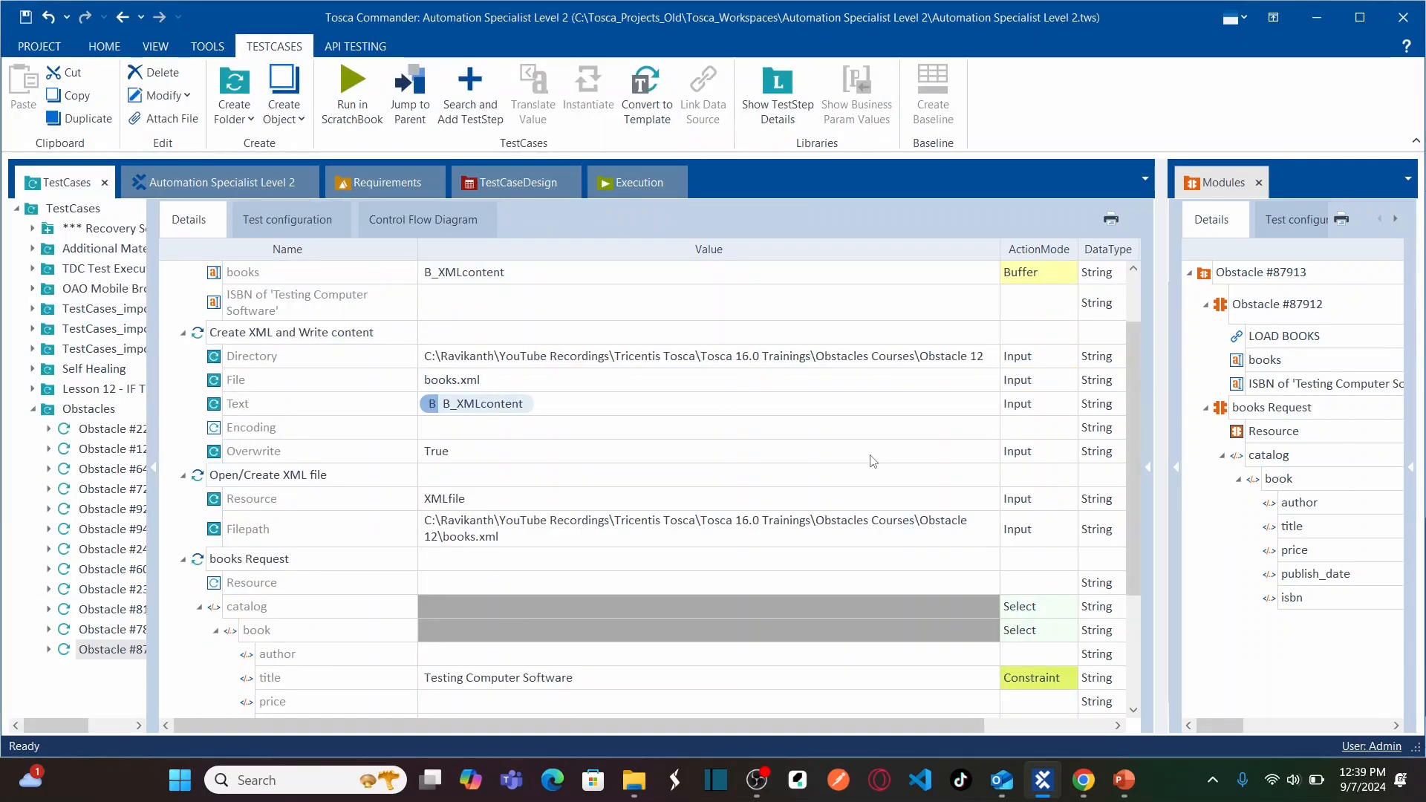
pyautogui.click(500, 504)
pyautogui.click(500, 504)
pyautogui.doubleClick(500, 504)
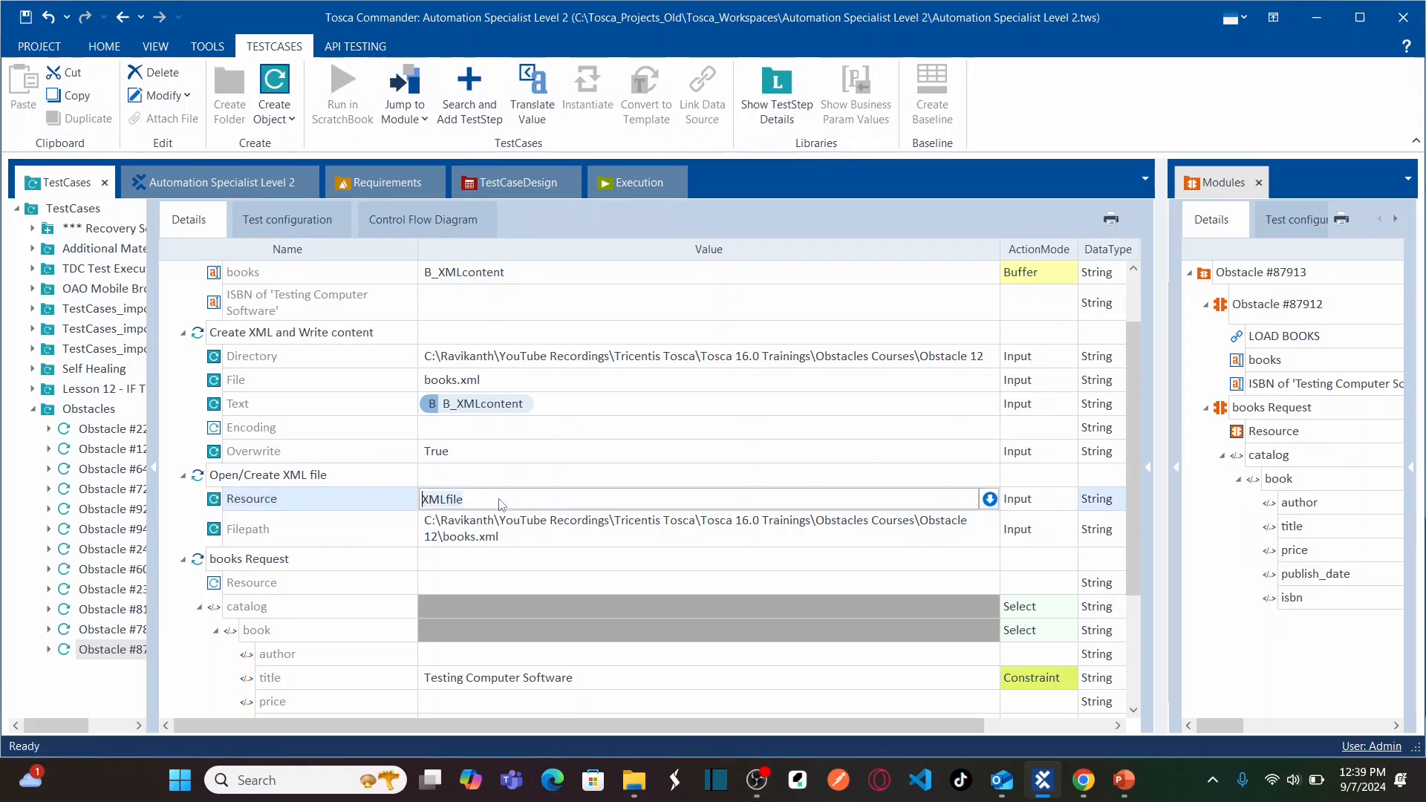
pyautogui.click(388, 479)
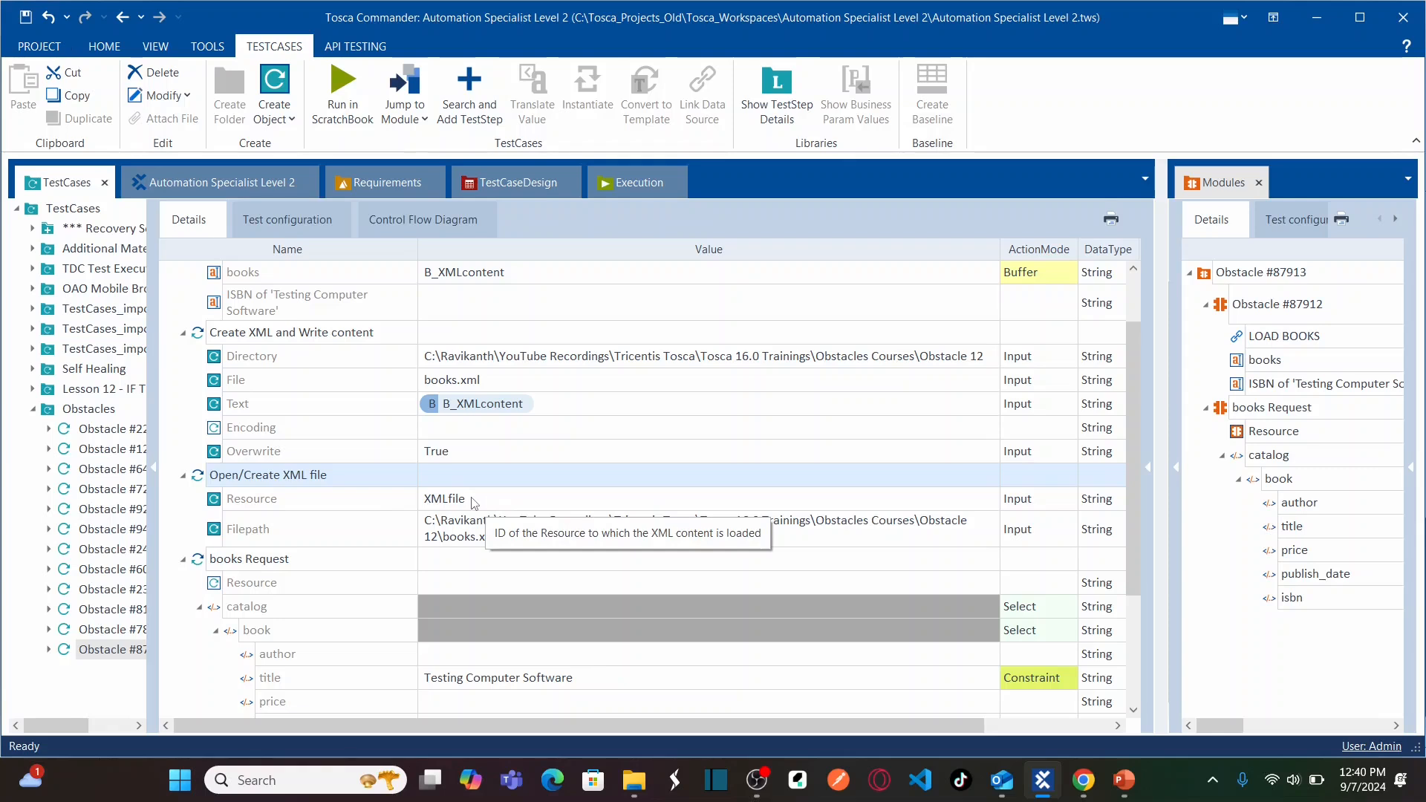
pyautogui.moveTo(1138, 376); pyautogui.dragTo(1147, 484)
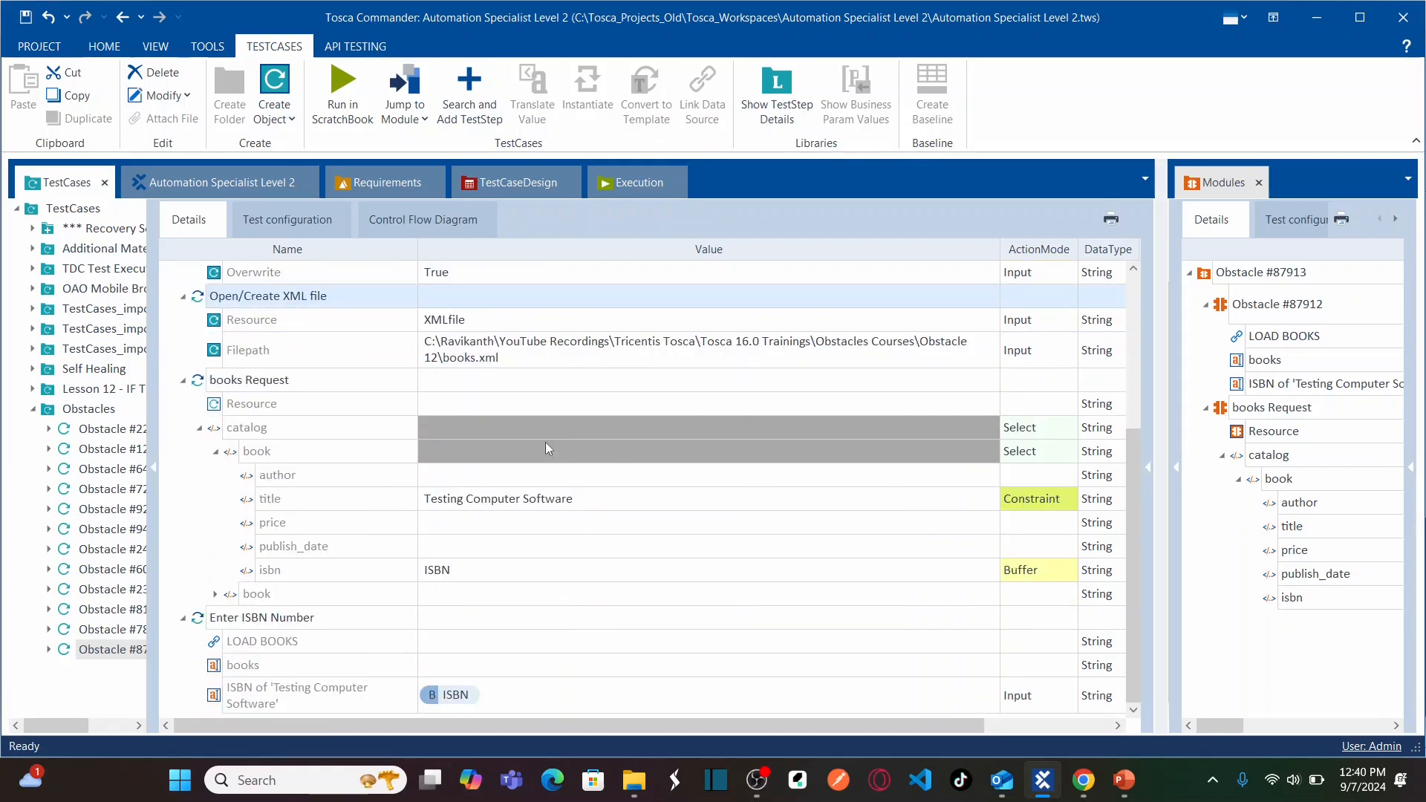
pyautogui.click(496, 404)
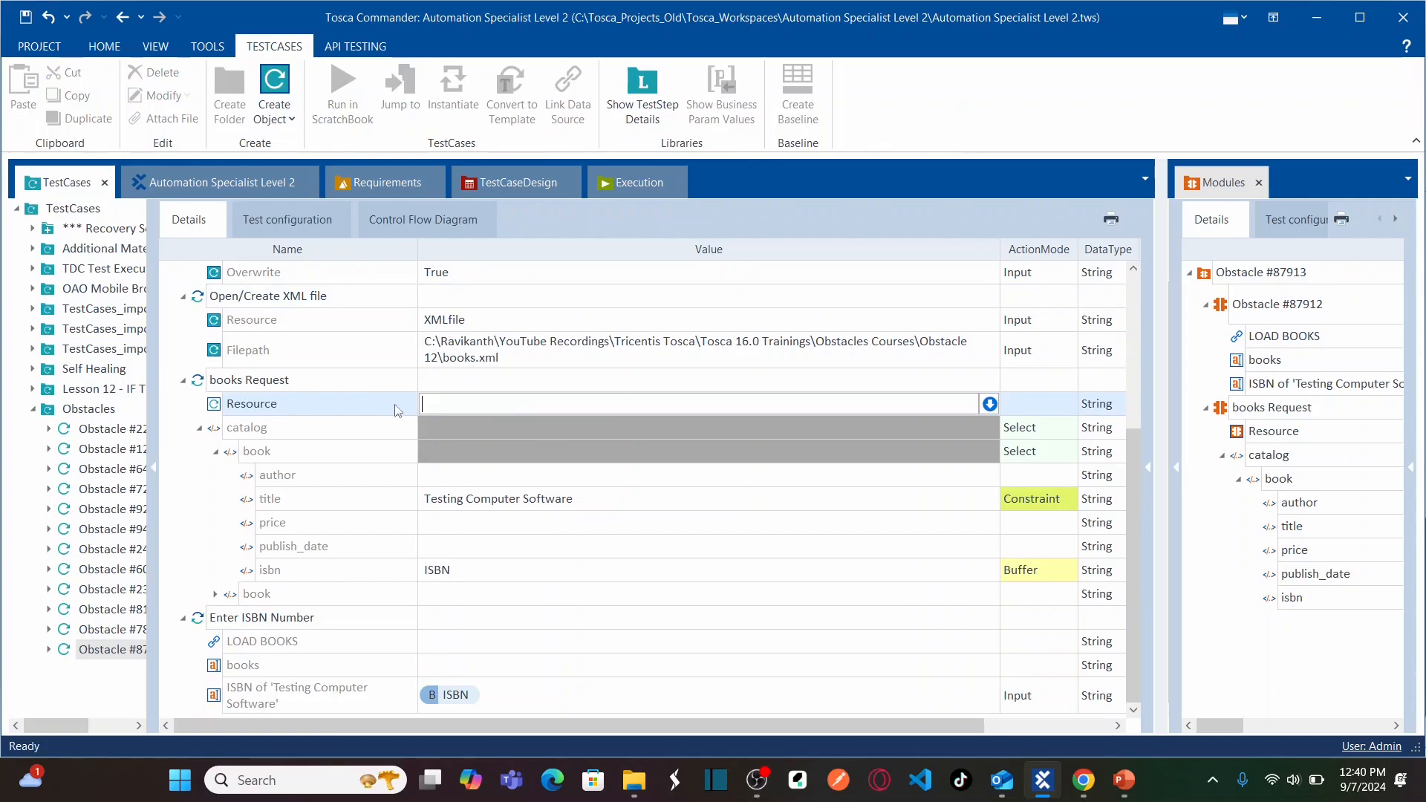
pyautogui.write('XMLfile')
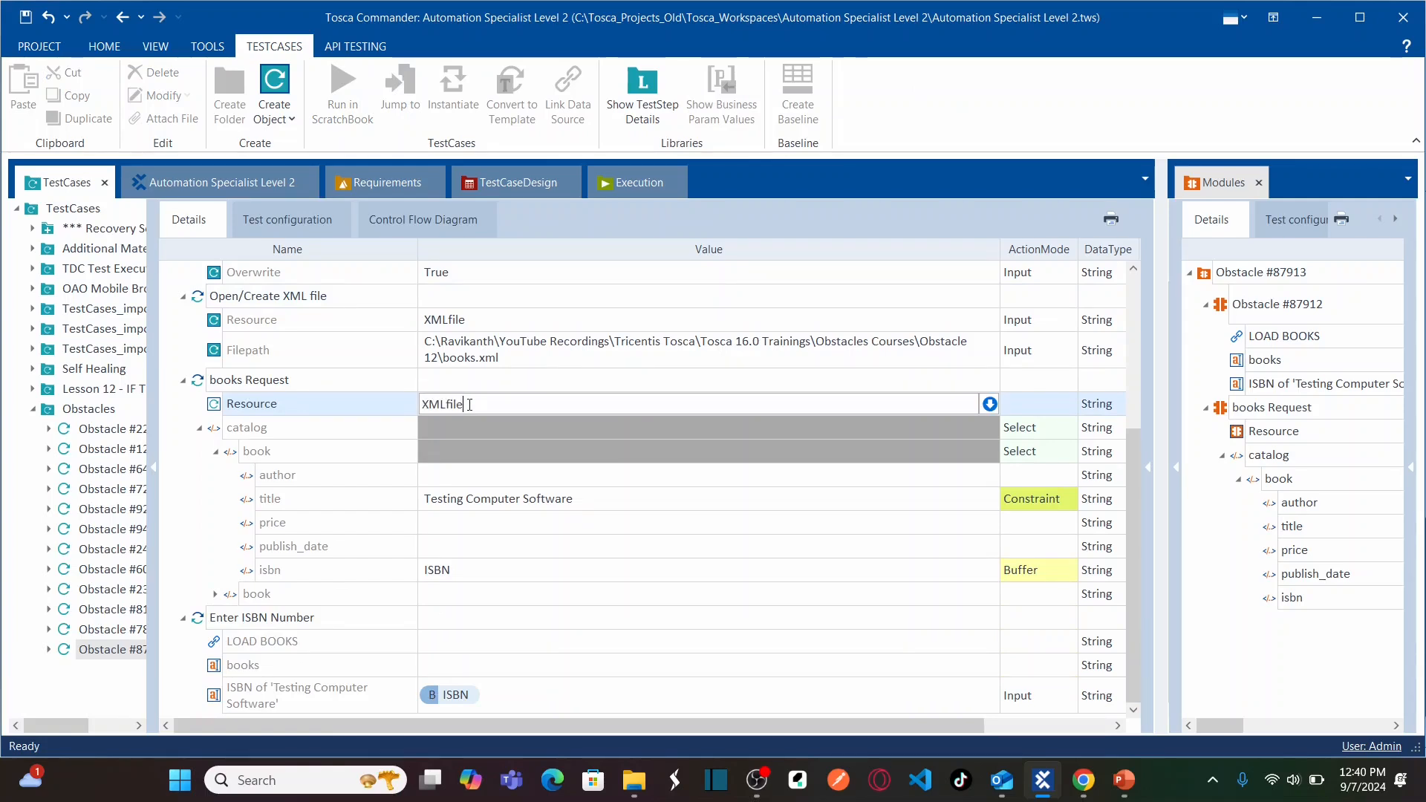
pyautogui.click(511, 505)
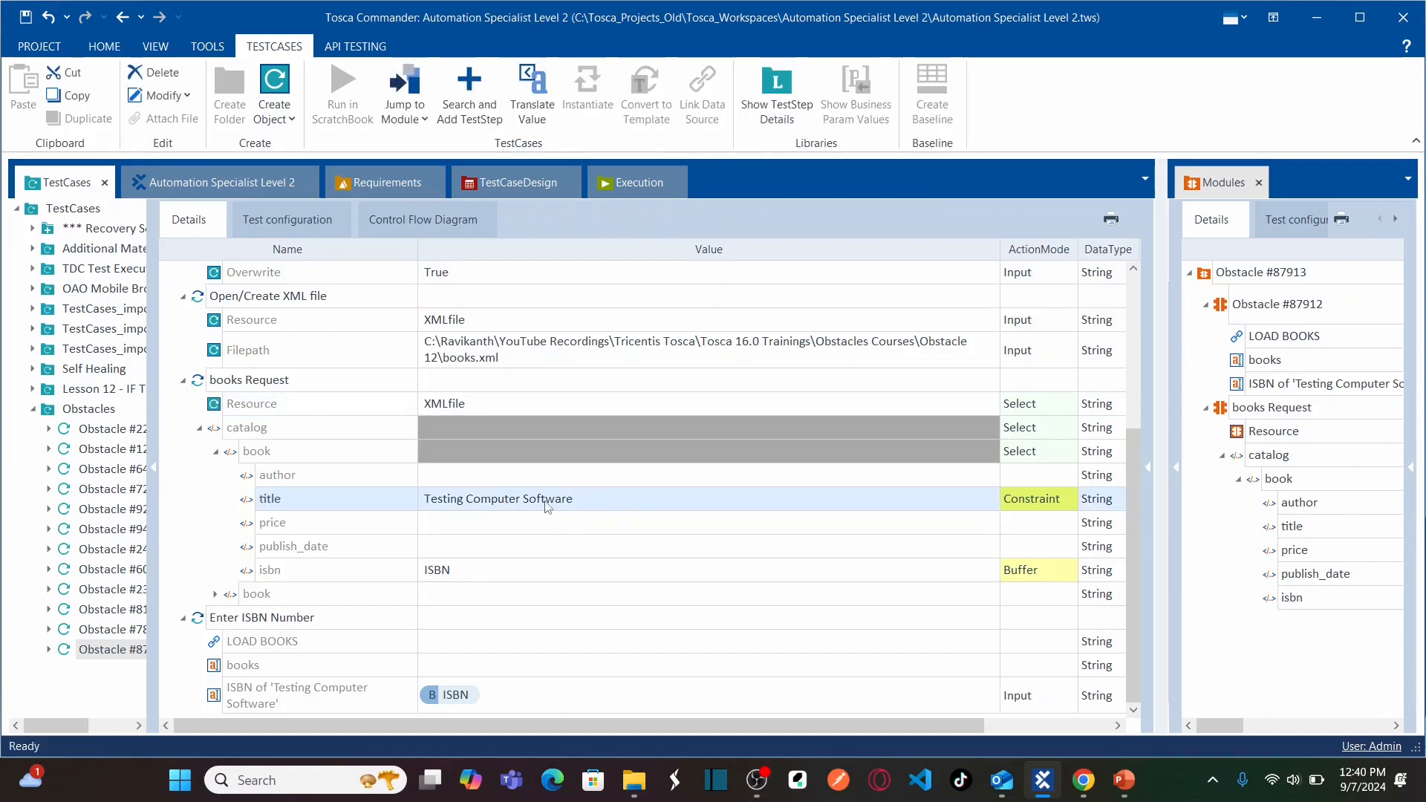
pyautogui.click(466, 404)
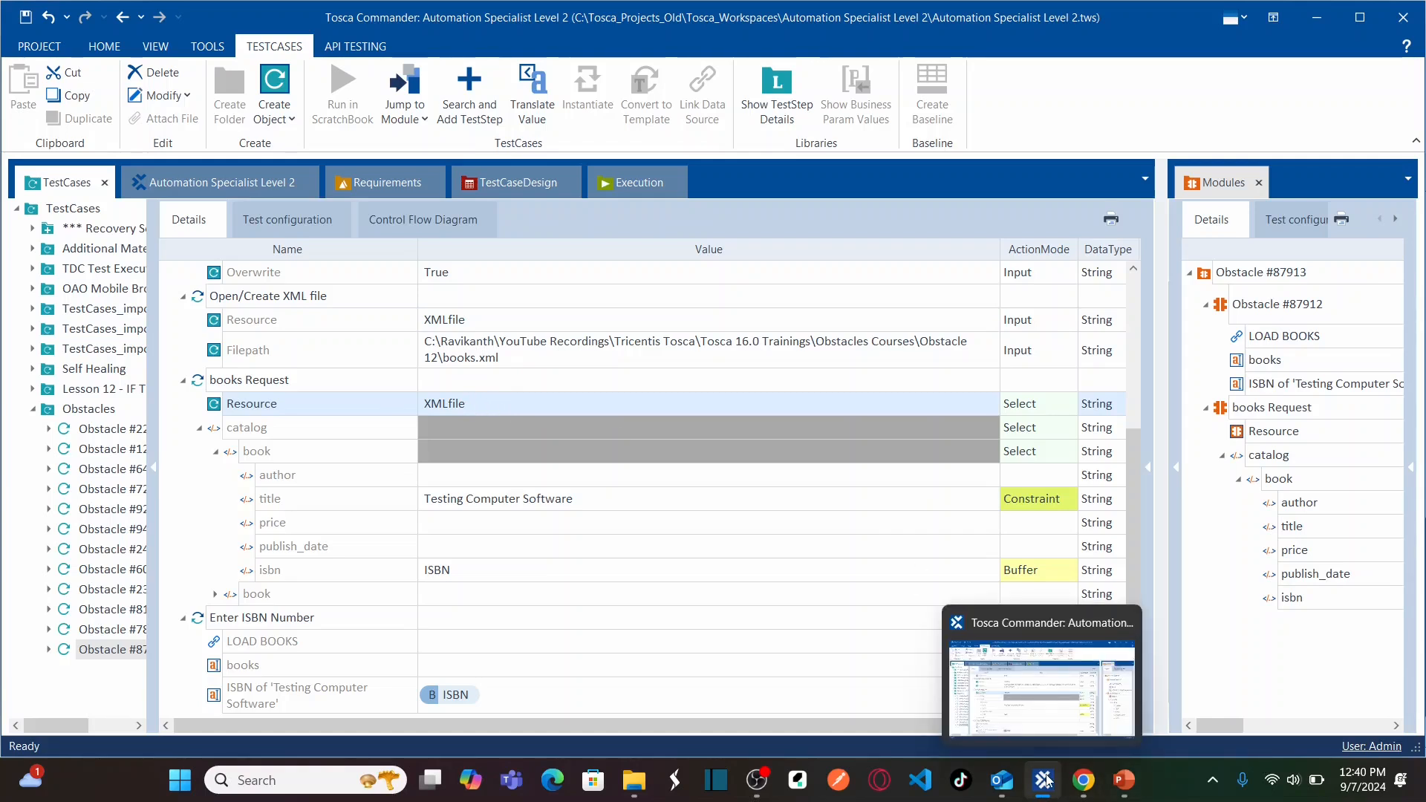
# Reopen the previous ScratchBook results, reread the books Request step's log info and close the results.
pyautogui.click(104, 46)
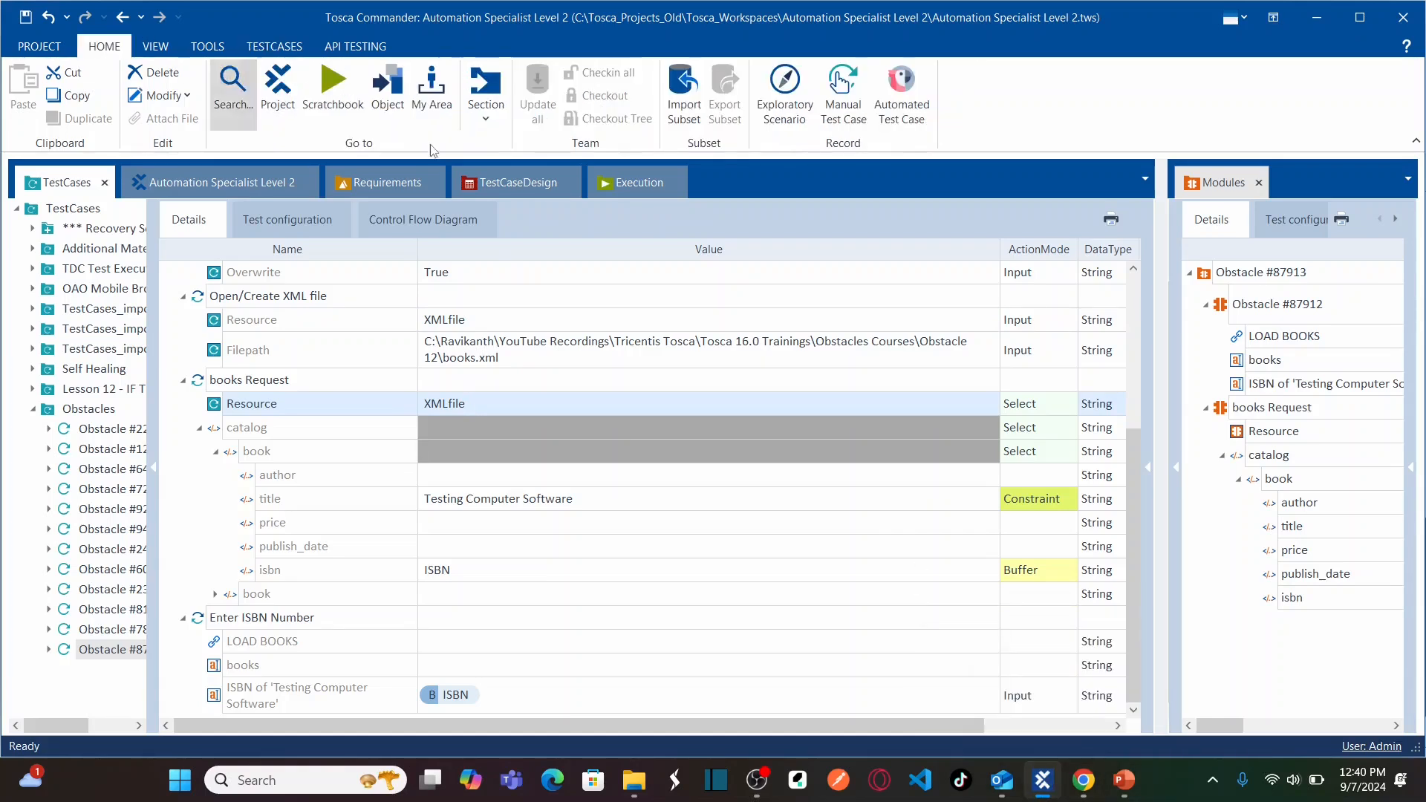
pyautogui.click(332, 101)
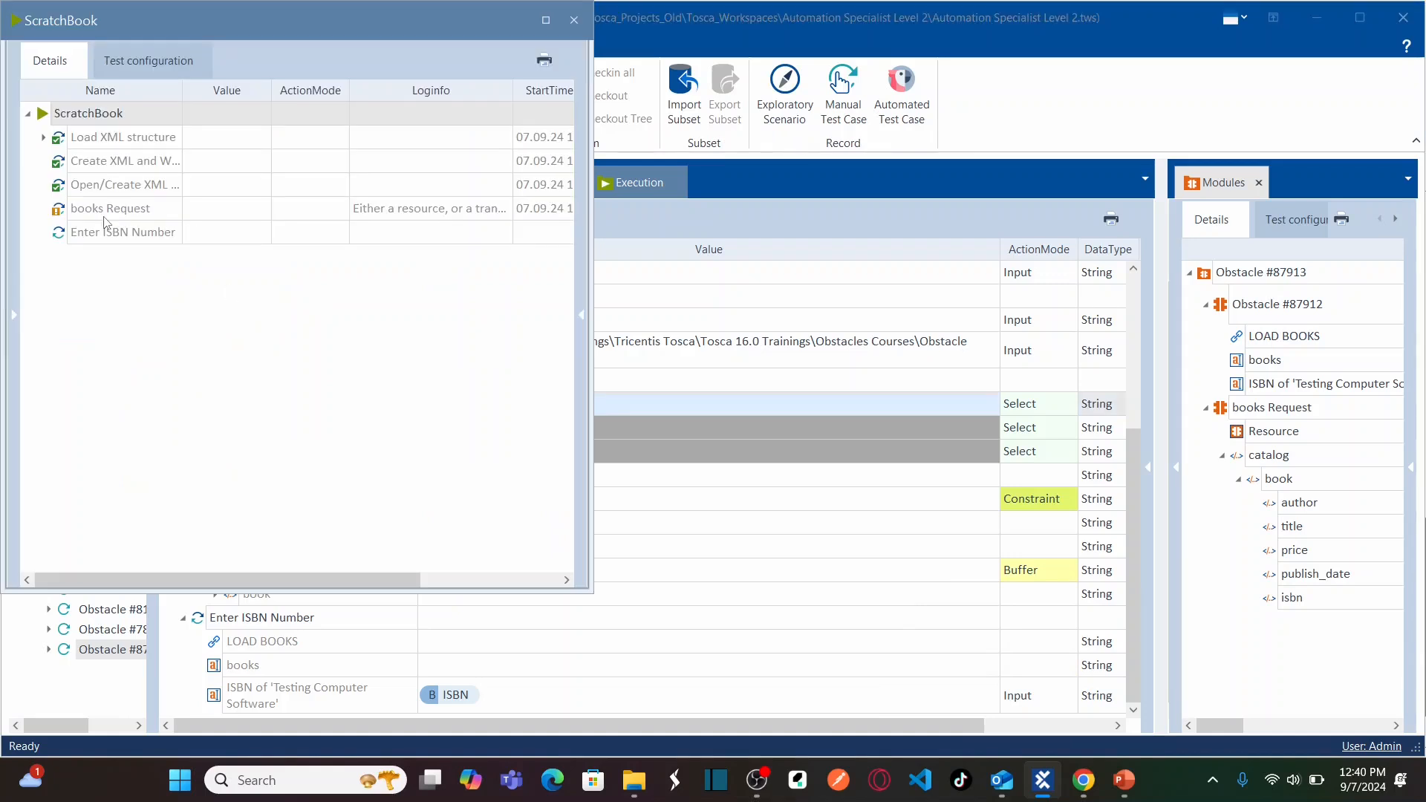
pyautogui.click(464, 210)
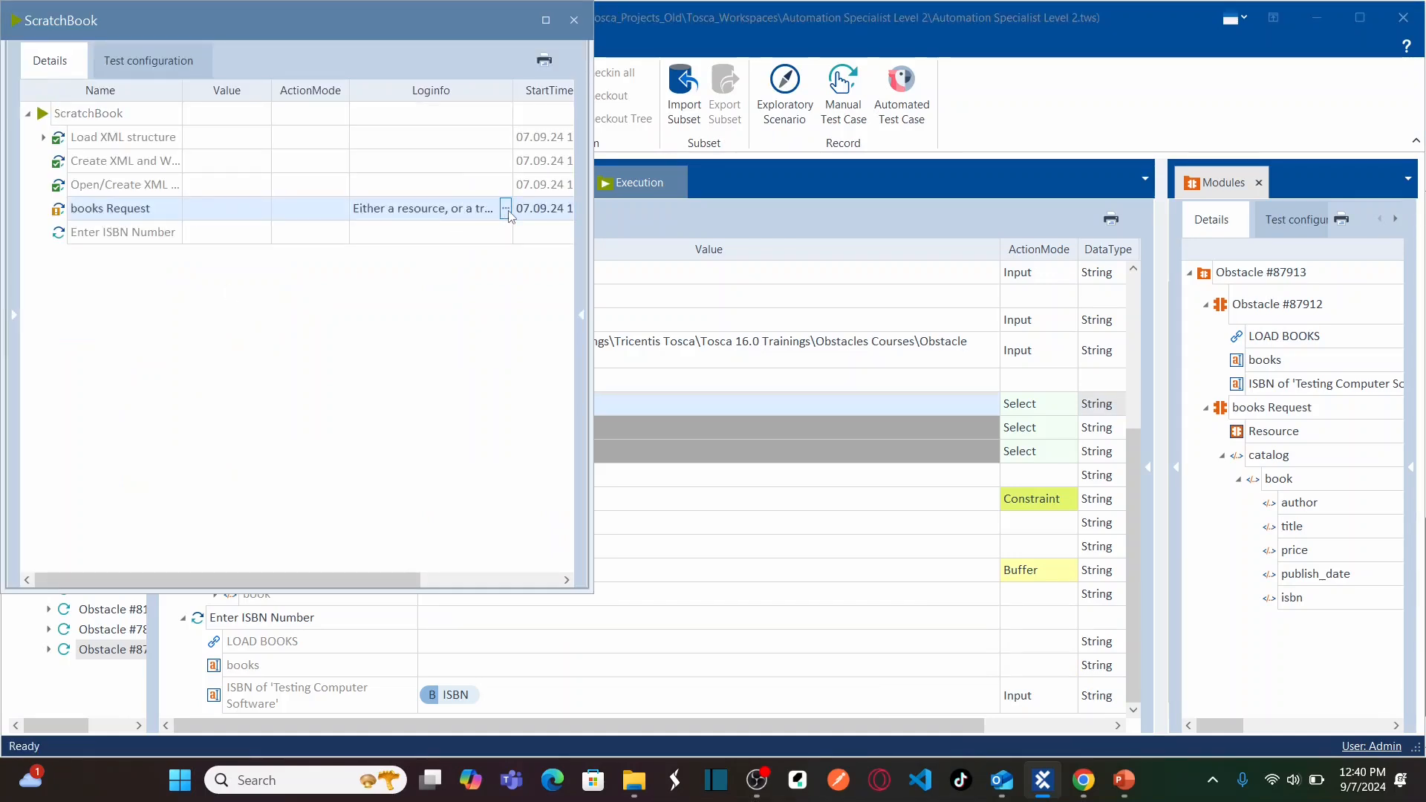
pyautogui.click(506, 208)
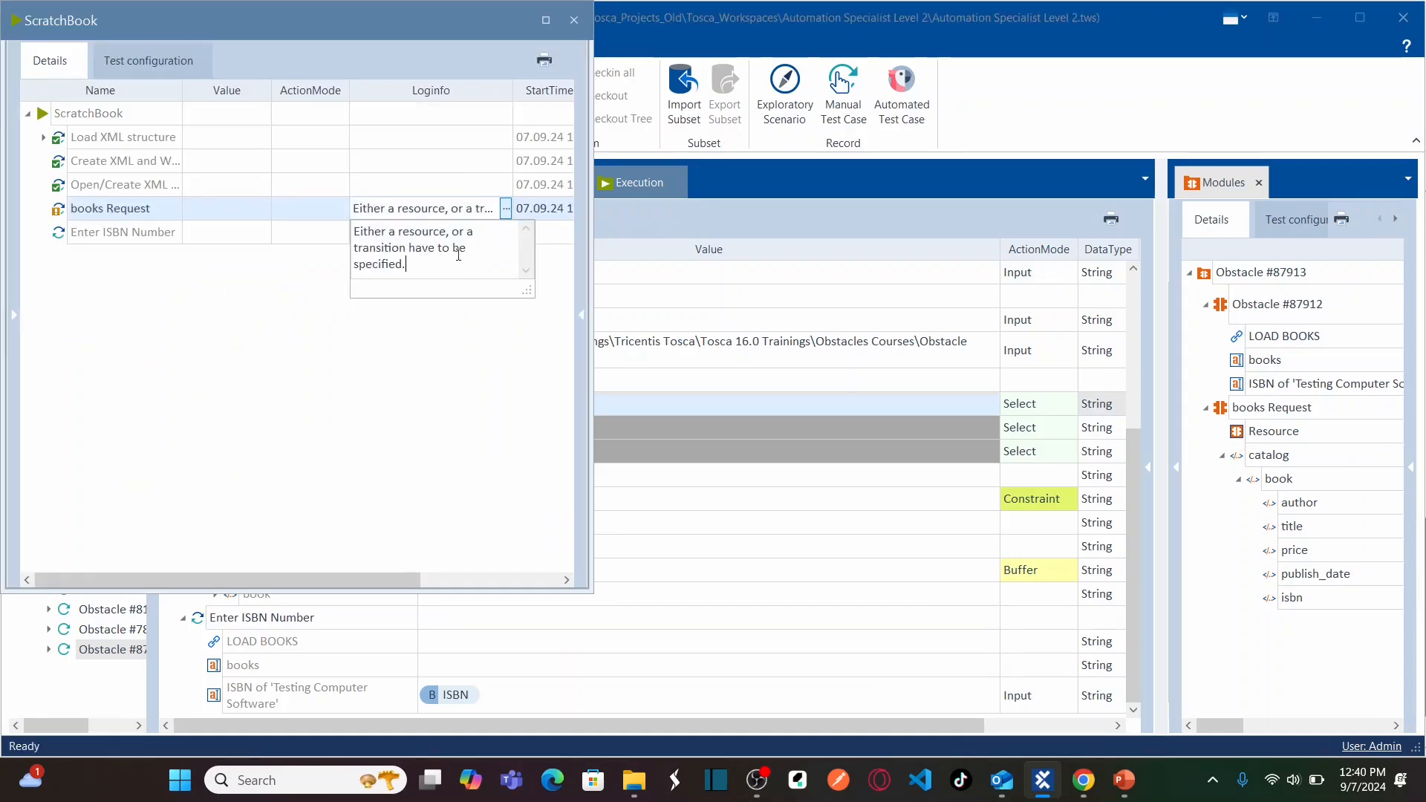
pyautogui.click(573, 20)
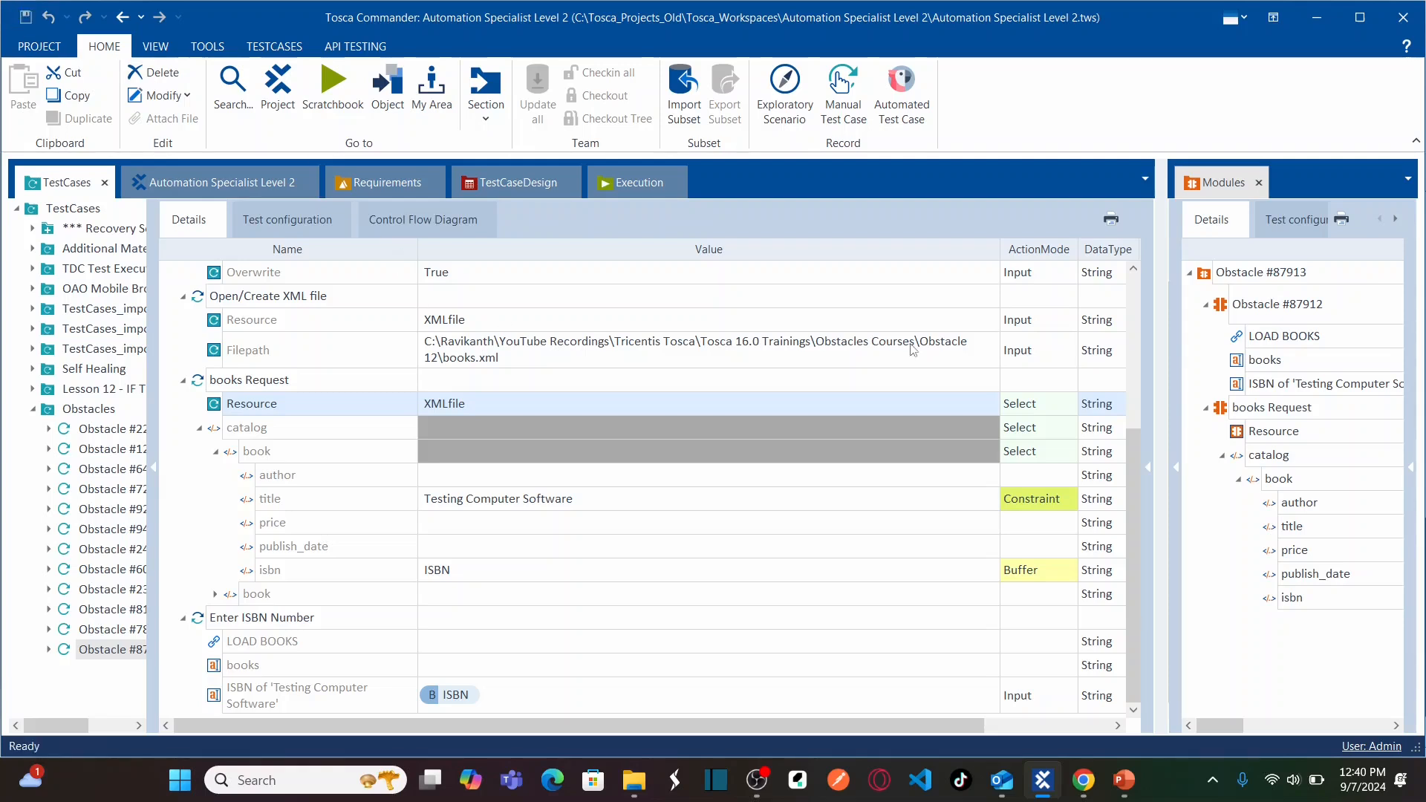
# Rerun the whole Obstacle #87912 test case in ScratchBook.
pyautogui.scroll(4, 1134, 291)
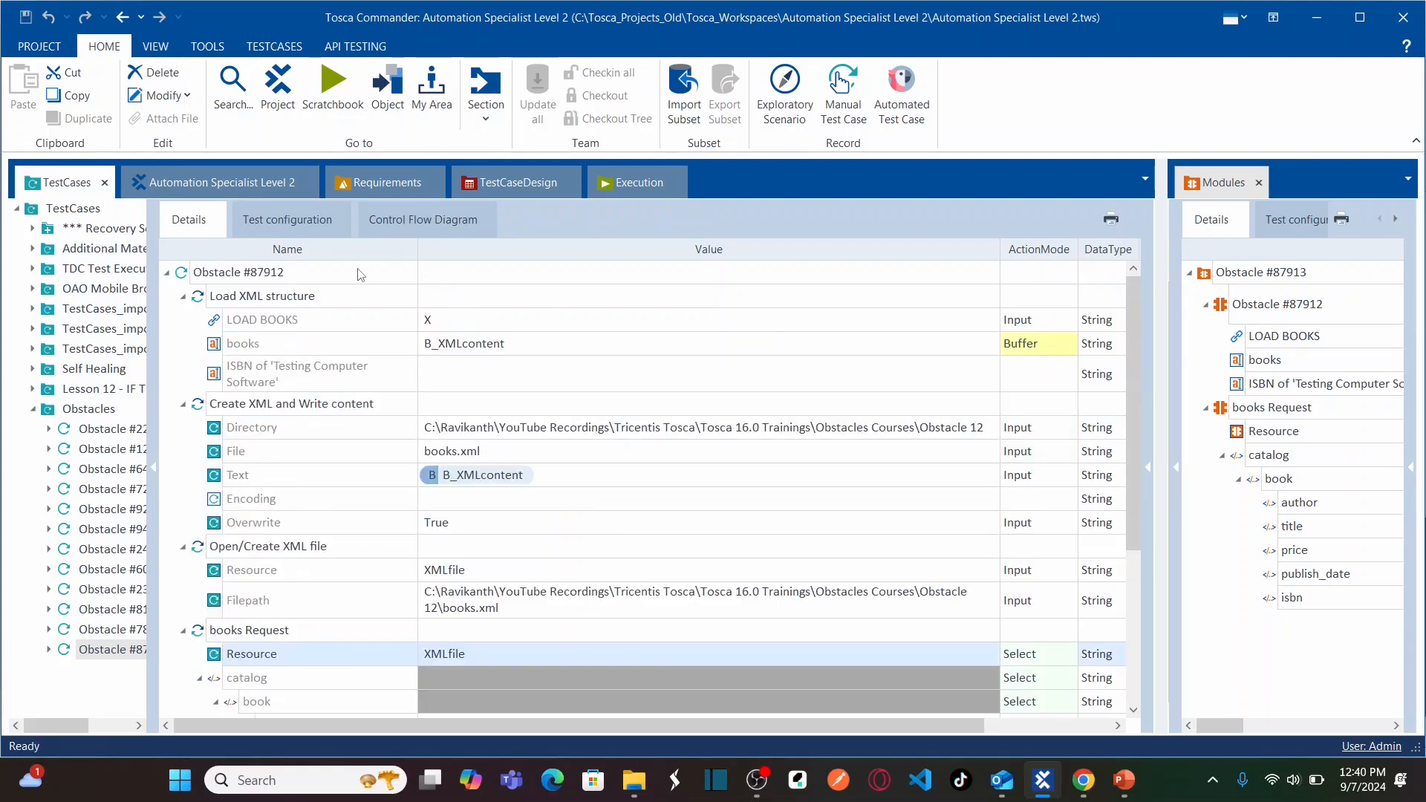
pyautogui.rightClick(350, 274)
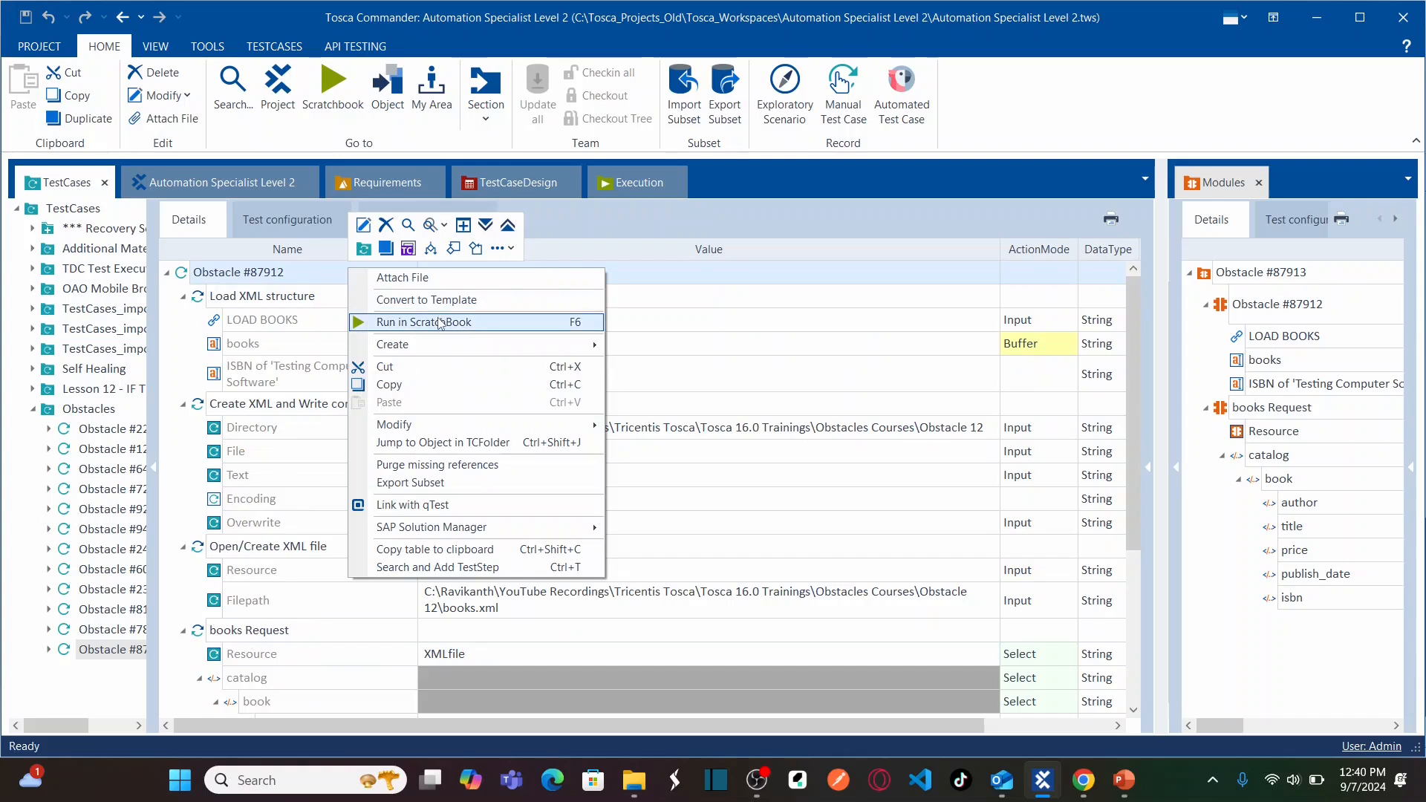
pyautogui.click(436, 320)
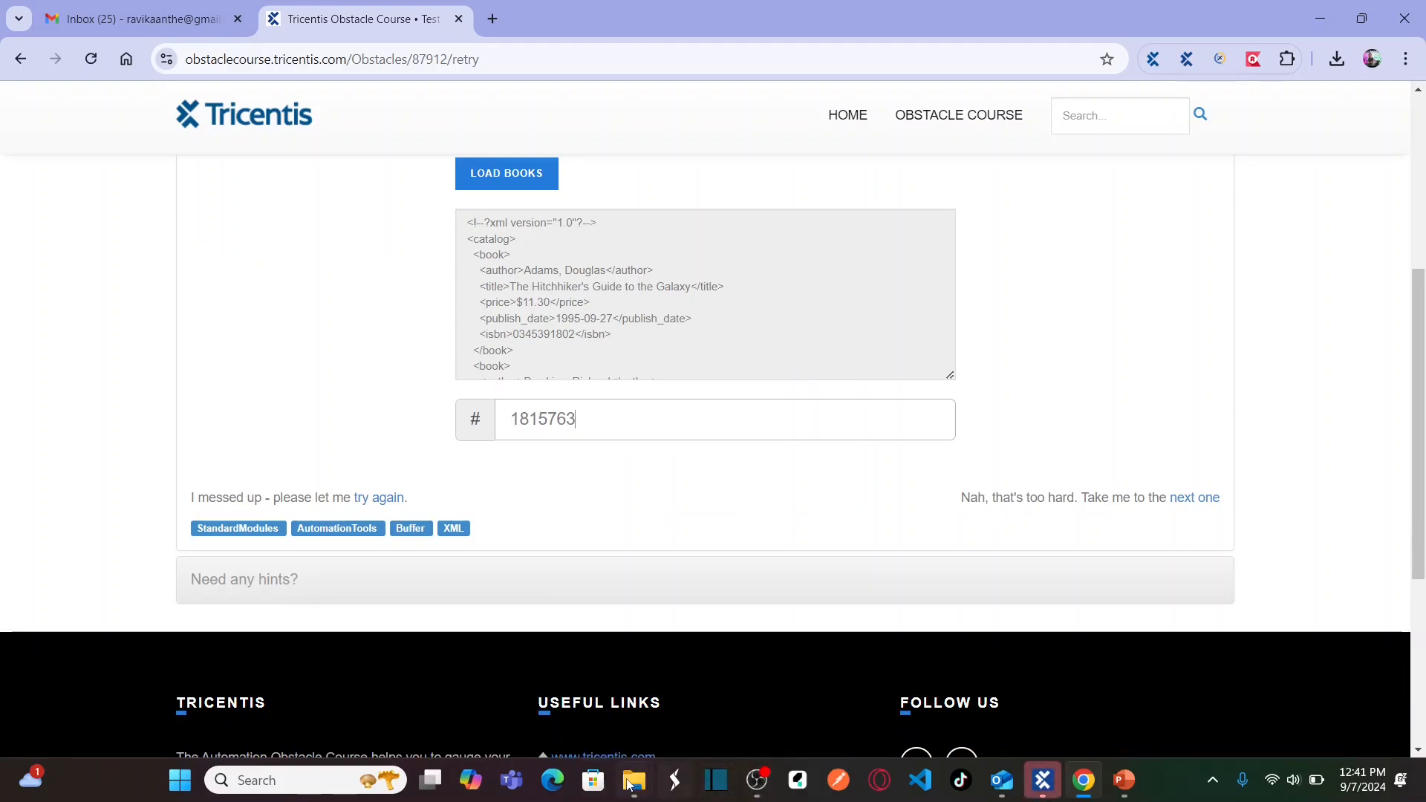
# Open books.xml from the Obstacle 12 folder and compare the 'Testing Computer Software' ISBN with the value on the obstacle page in Chrome.
pyautogui.moveTo(634, 780)
pyautogui.click(536, 663)
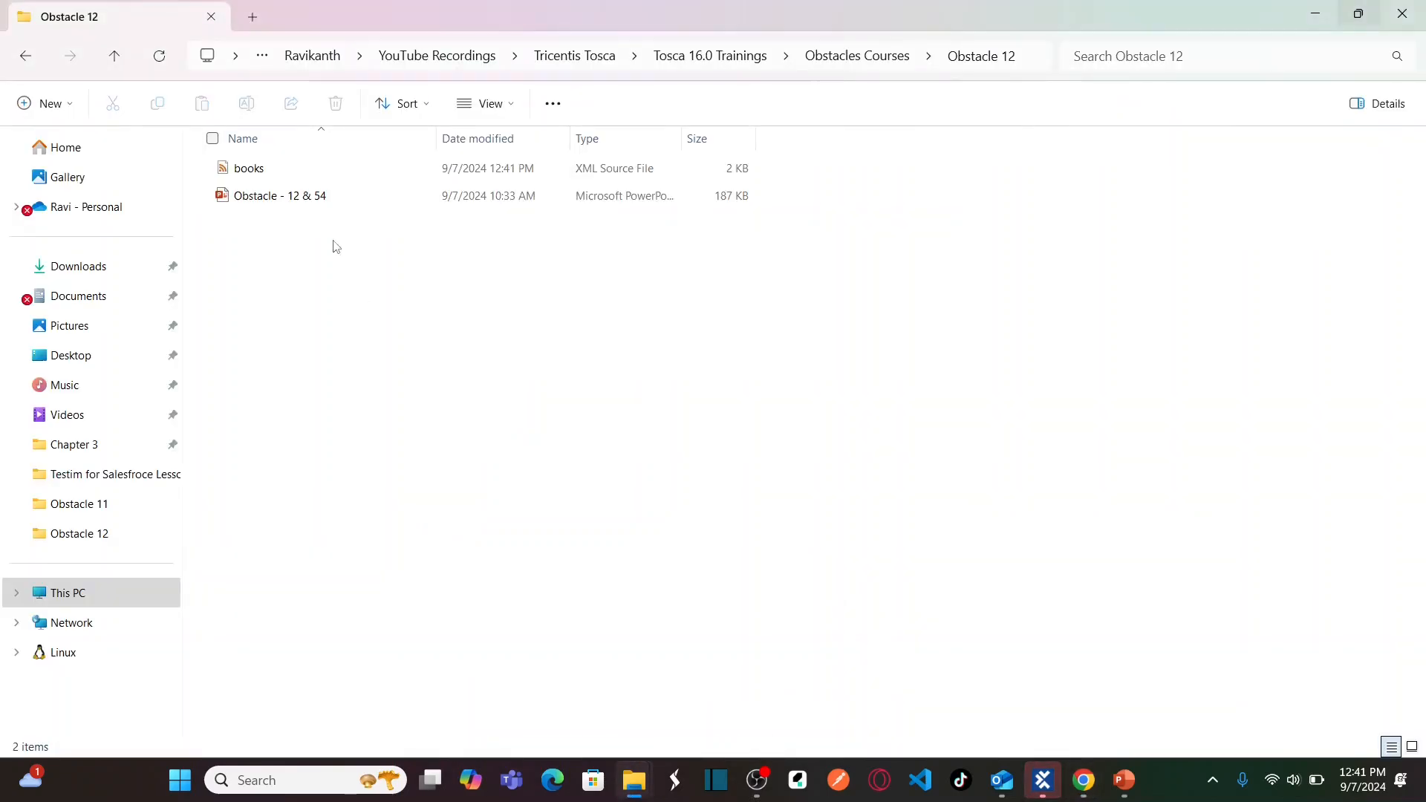
pyautogui.click(263, 181)
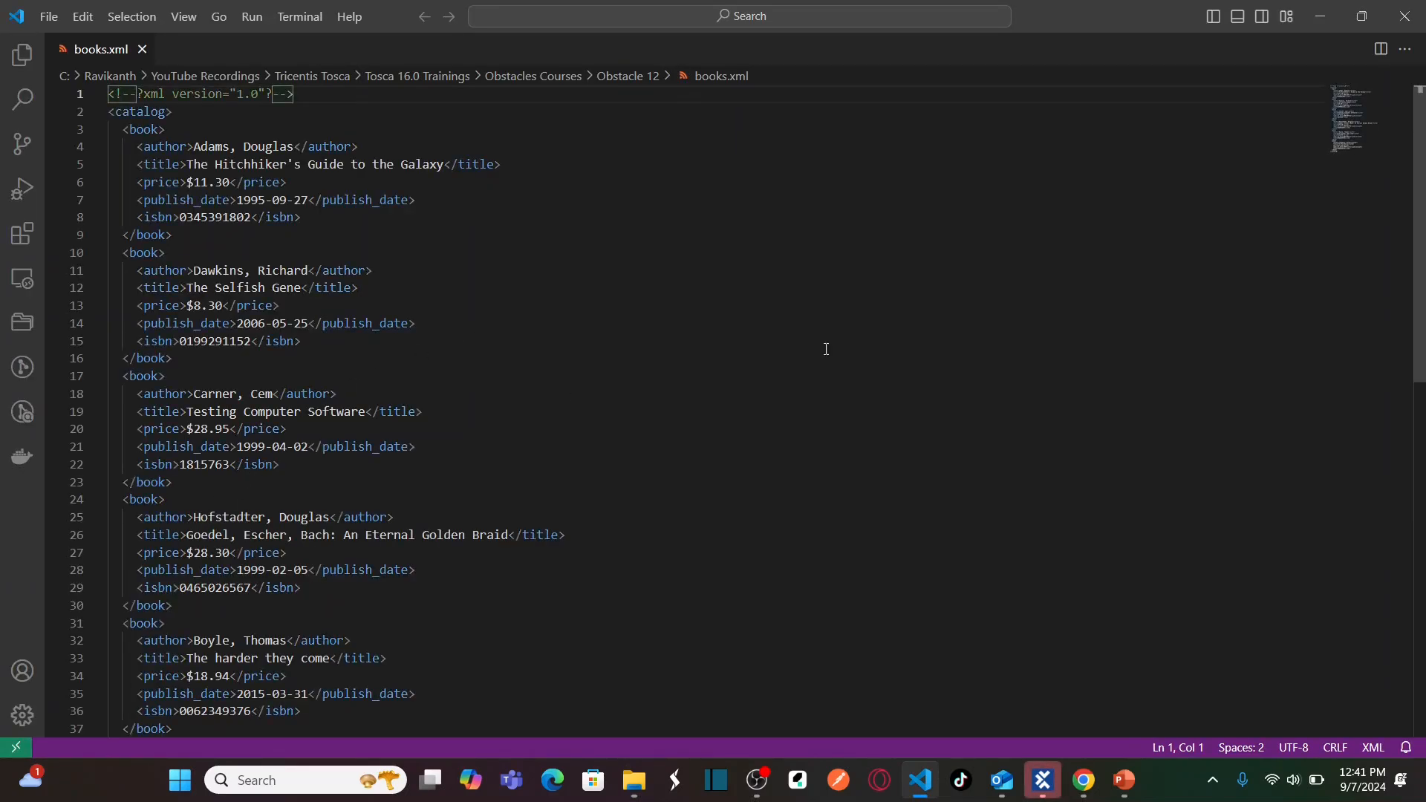
pyautogui.moveTo(186, 252); pyautogui.dragTo(380, 253)
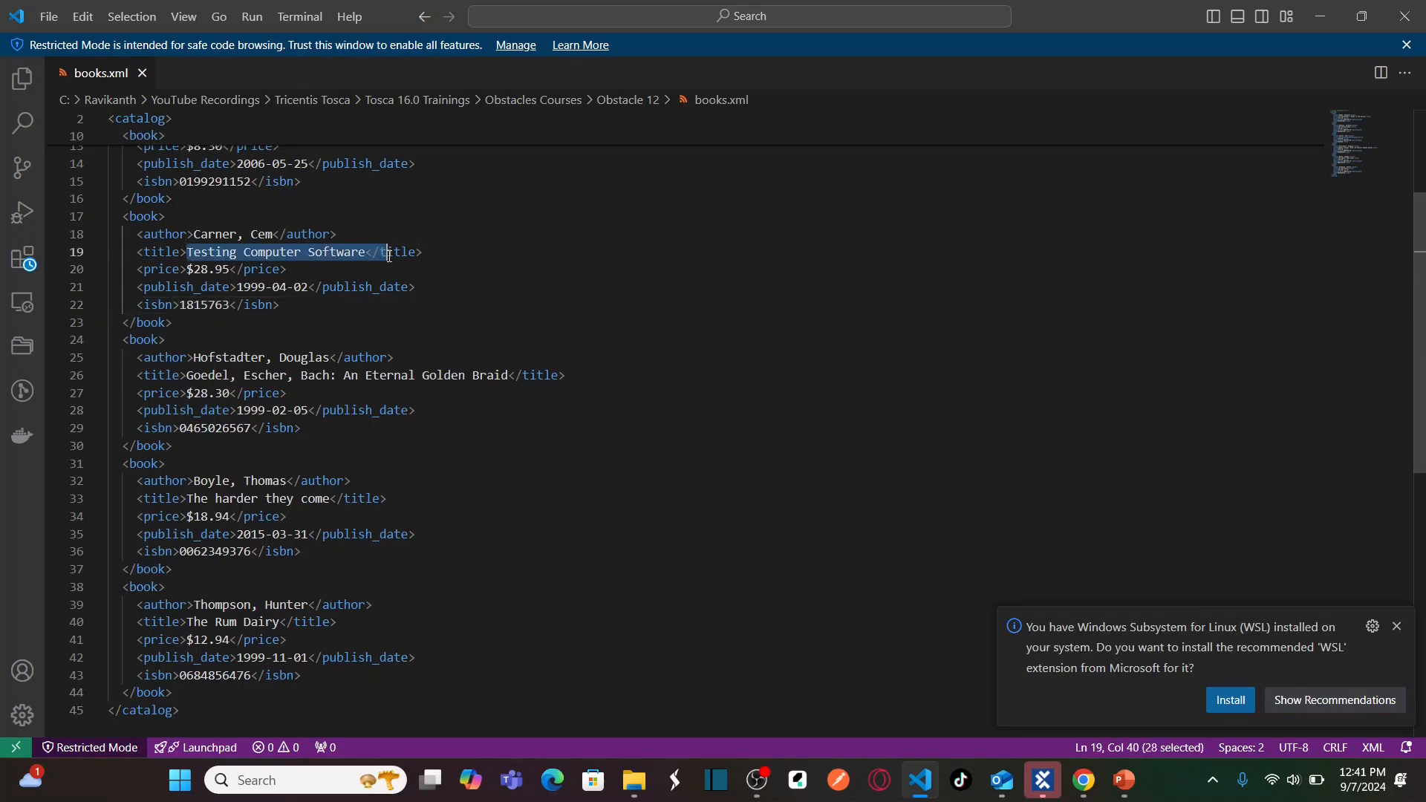
pyautogui.click(222, 306)
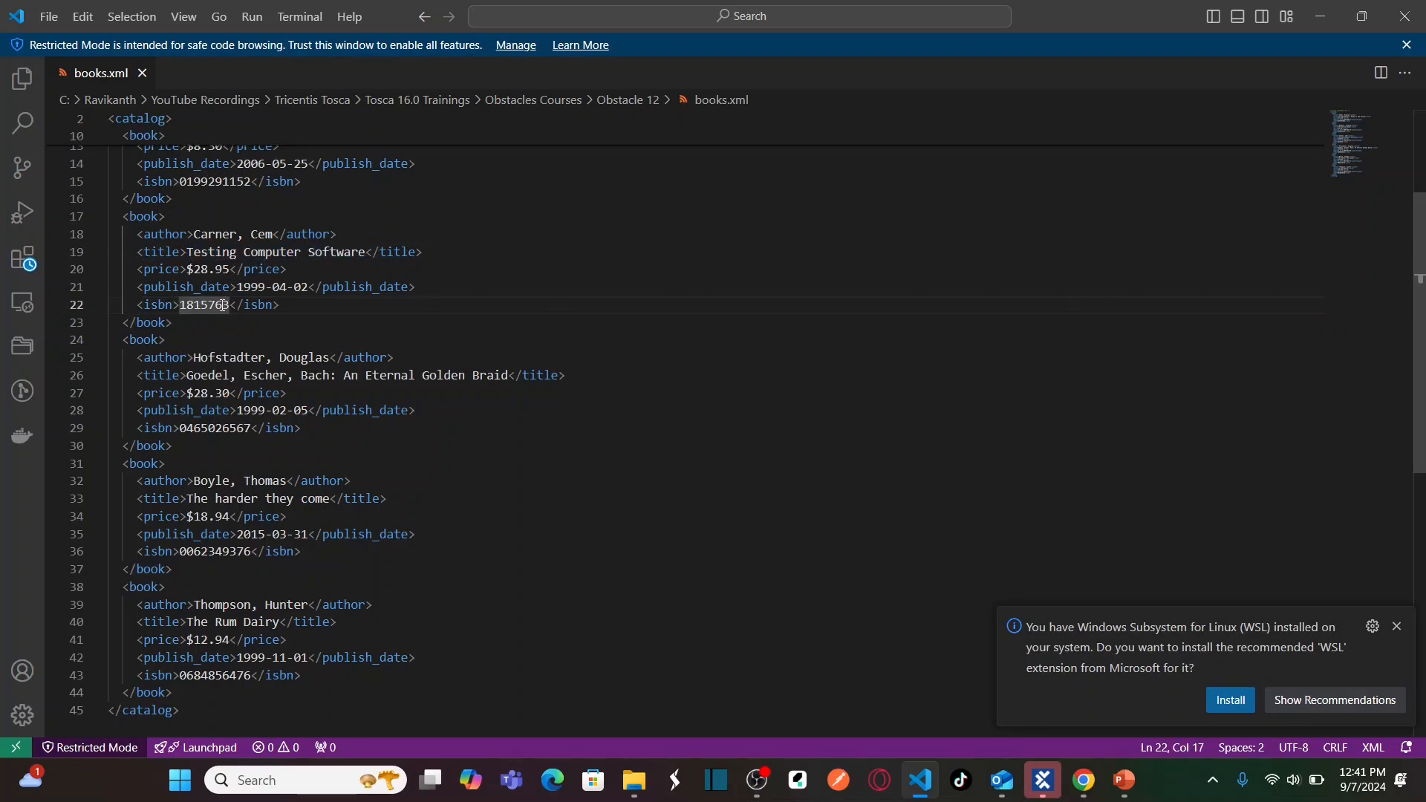
pyautogui.hotkey('alt', 'Tab')
pyautogui.hotkey('alt', 'Tab')
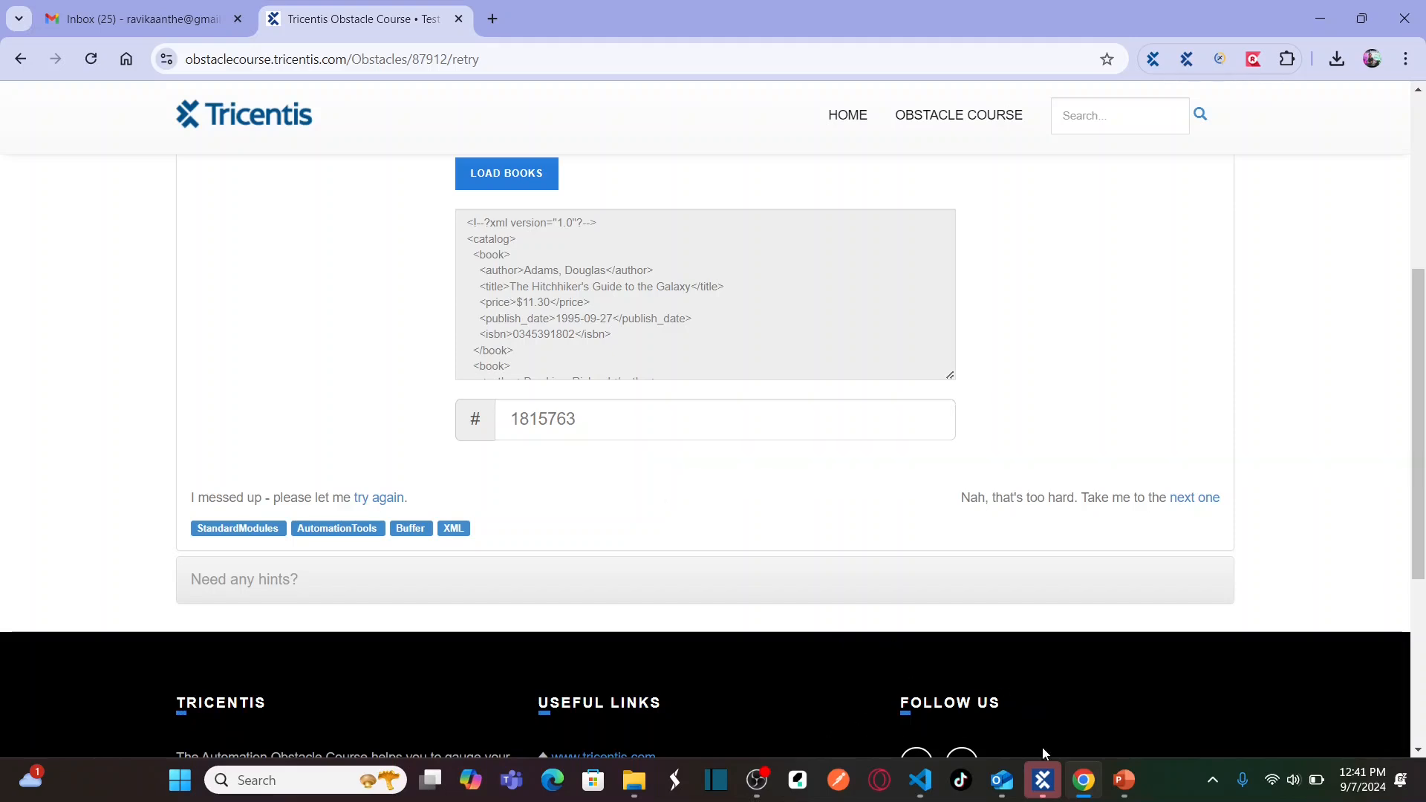
# Check each test step's result in Tosca's ScratchBook, and review the obstacle page's completion status and task description in Chrome.
pyautogui.moveTo(1043, 781)
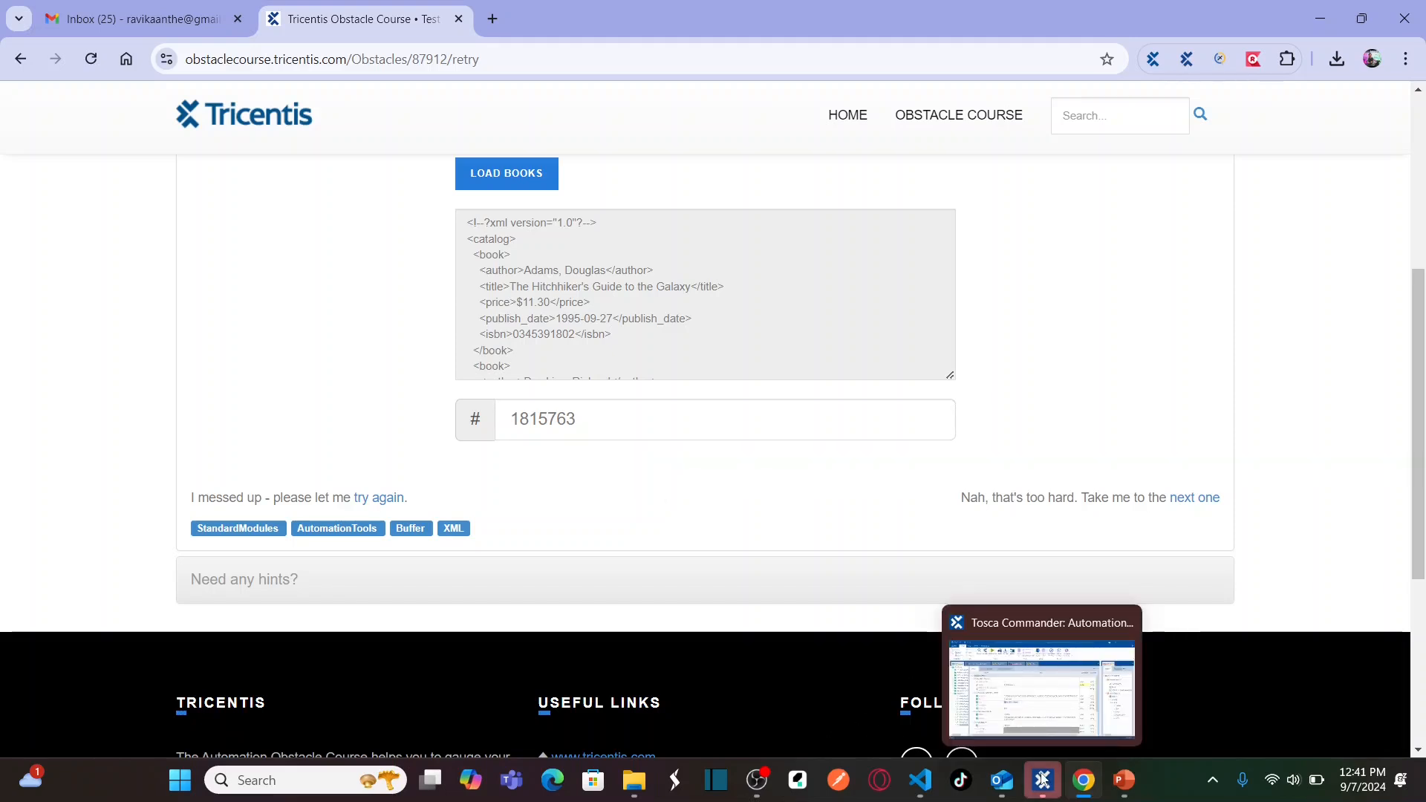
pyautogui.click(1043, 780)
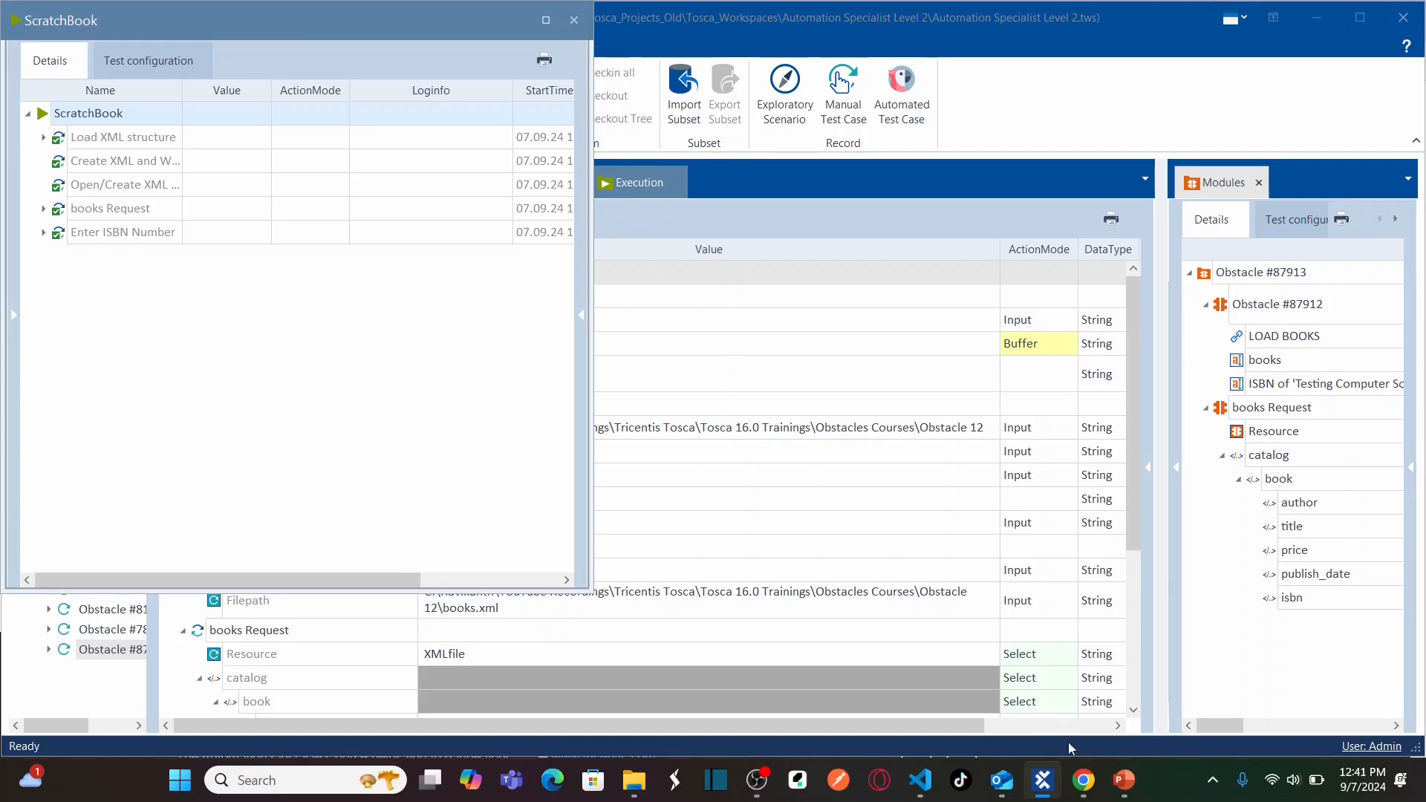
pyautogui.moveTo(1083, 780)
pyautogui.click(1095, 686)
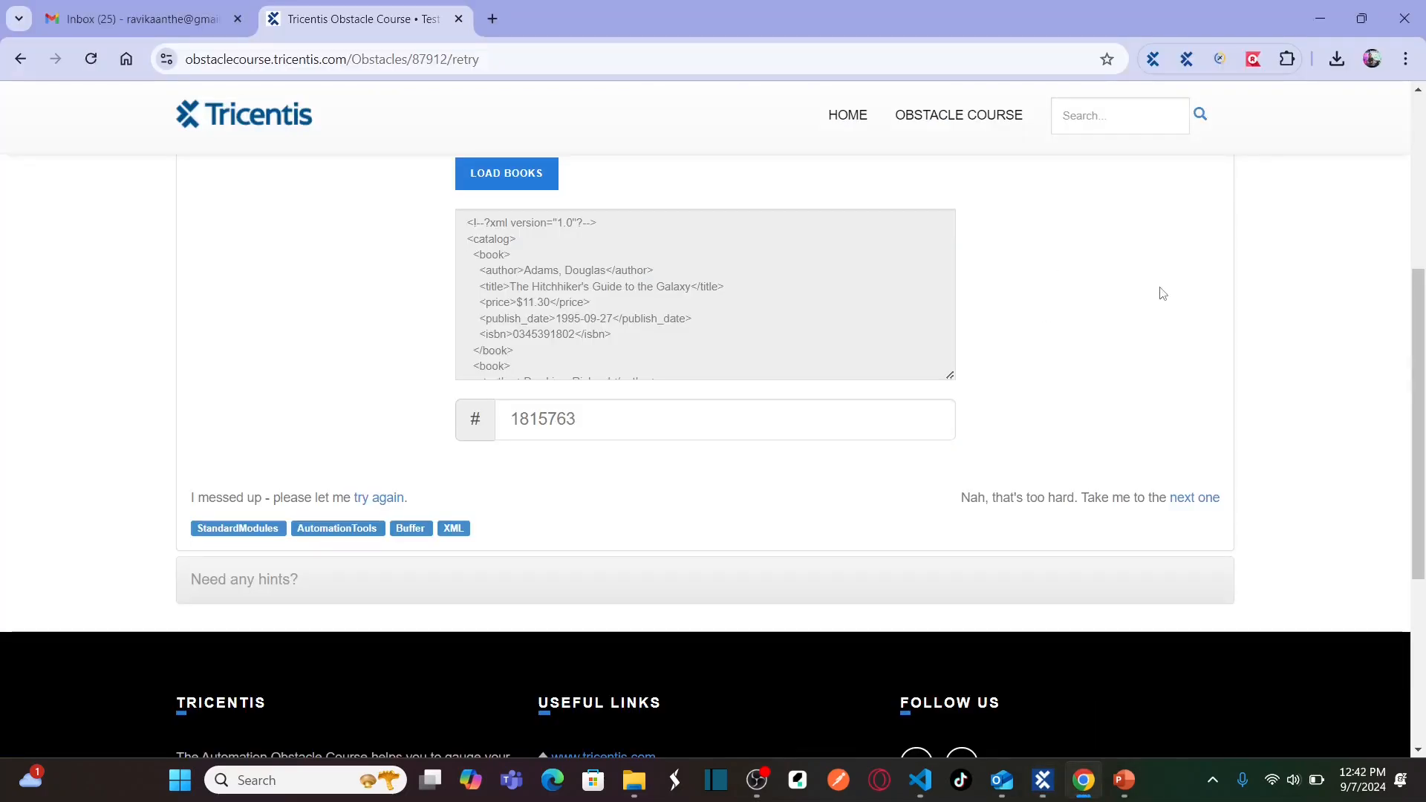
pyautogui.scroll(1, 1420, 162)
pyautogui.scroll(4, 1420, 162)
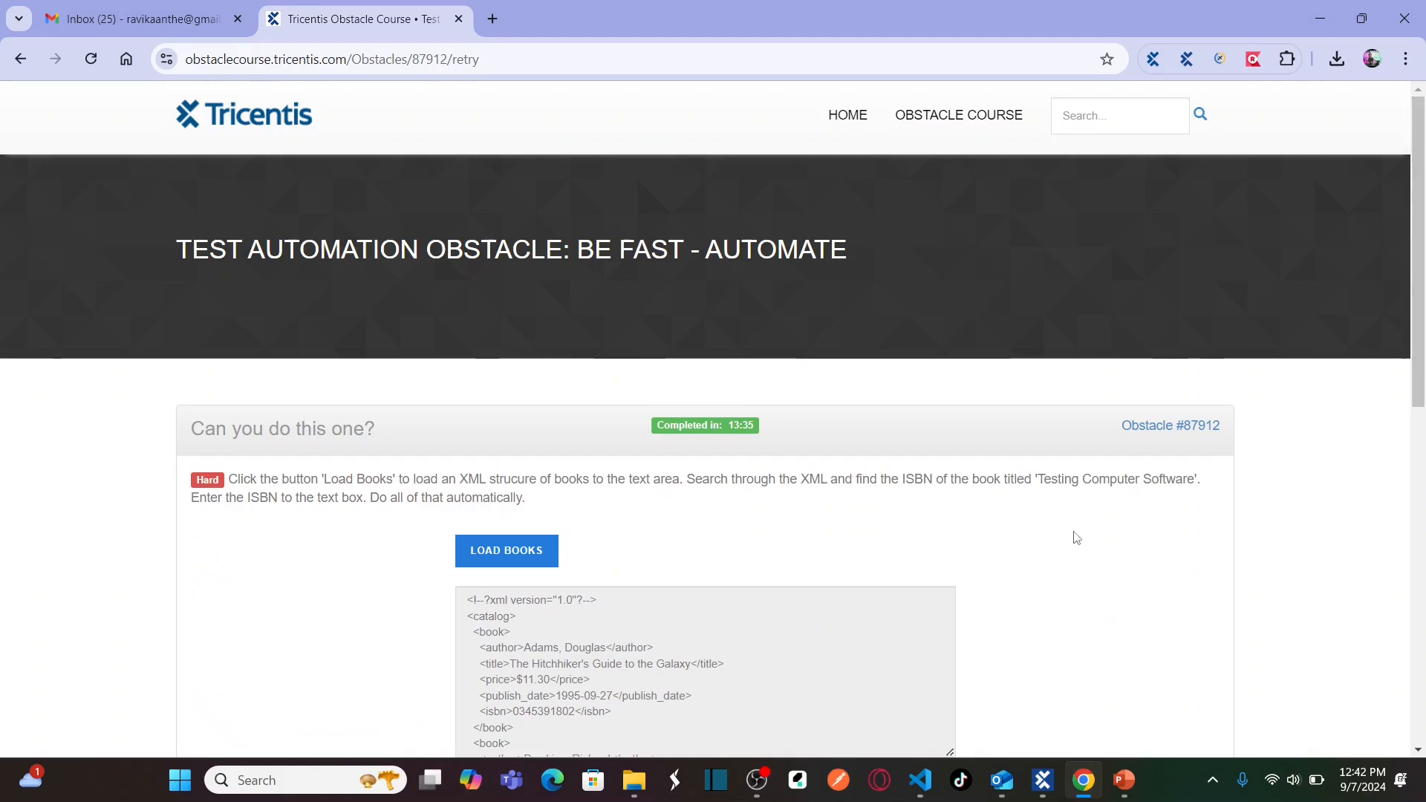